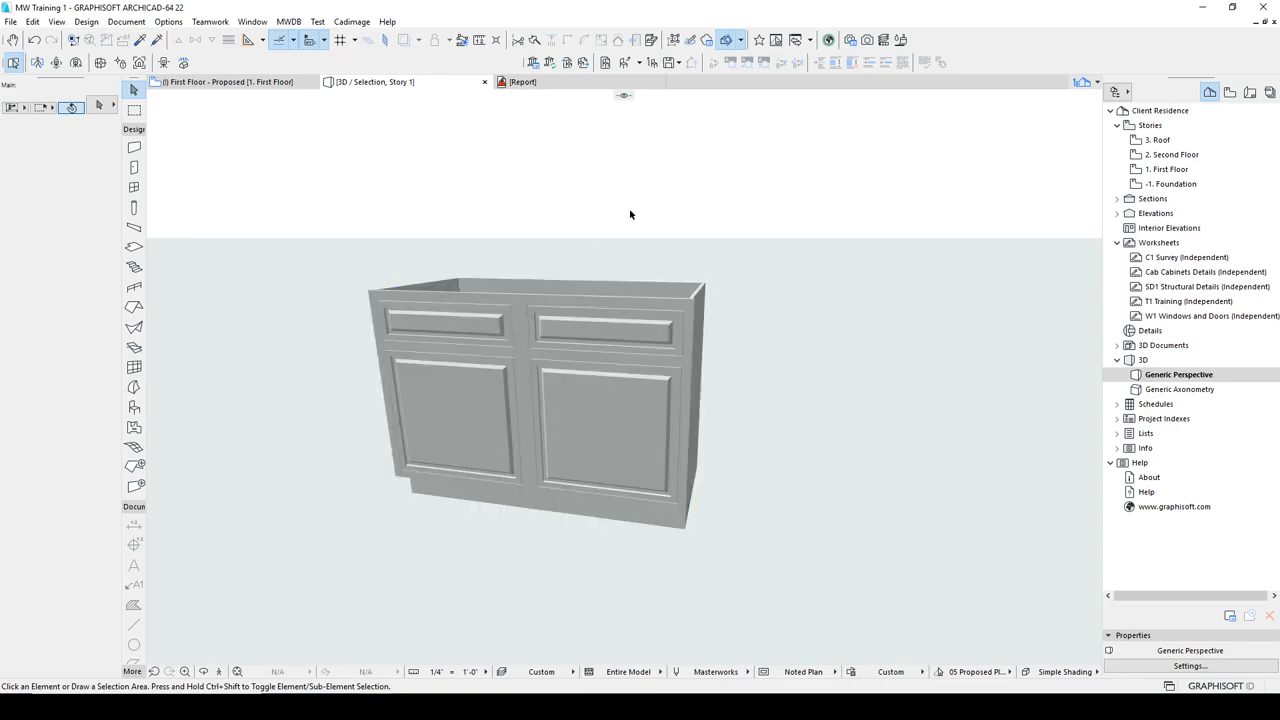
# - Select the cabinet in the 3D view, switch to the First Floor plan and deselect the cabinet there
pyautogui.click(655, 325)
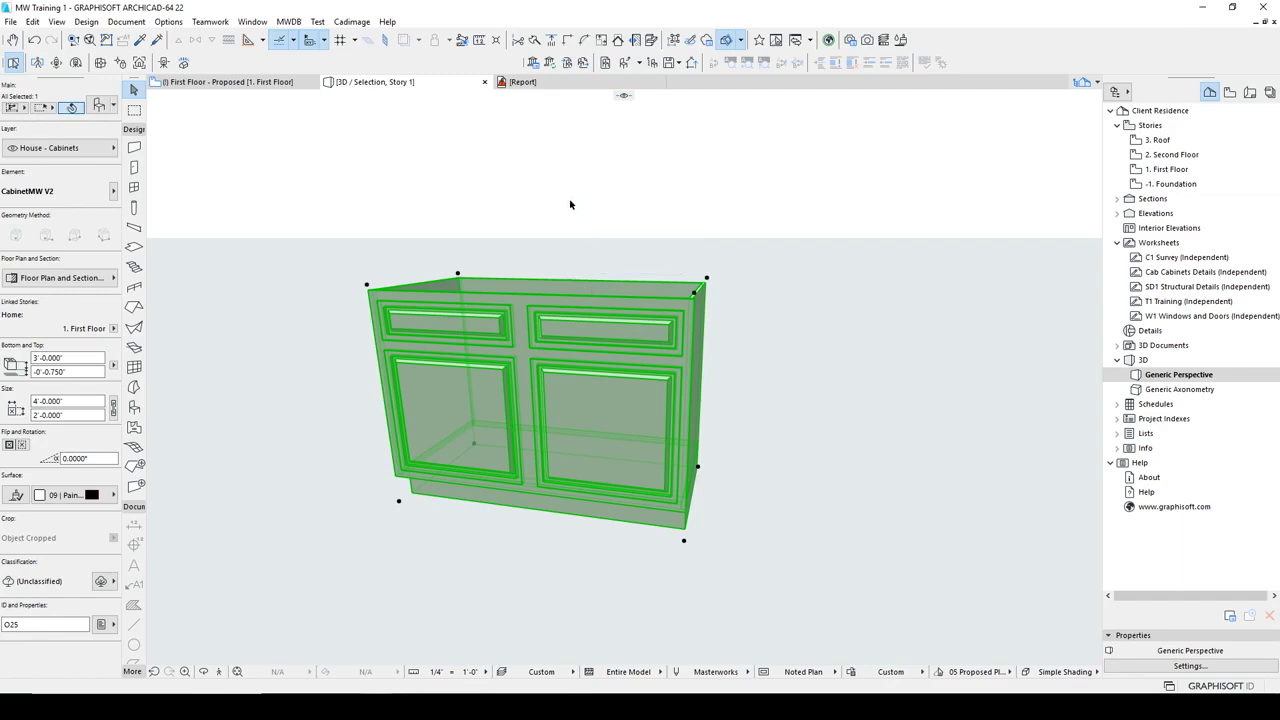
pyautogui.click(453, 216)
pyautogui.click(443, 313)
pyautogui.click(228, 81)
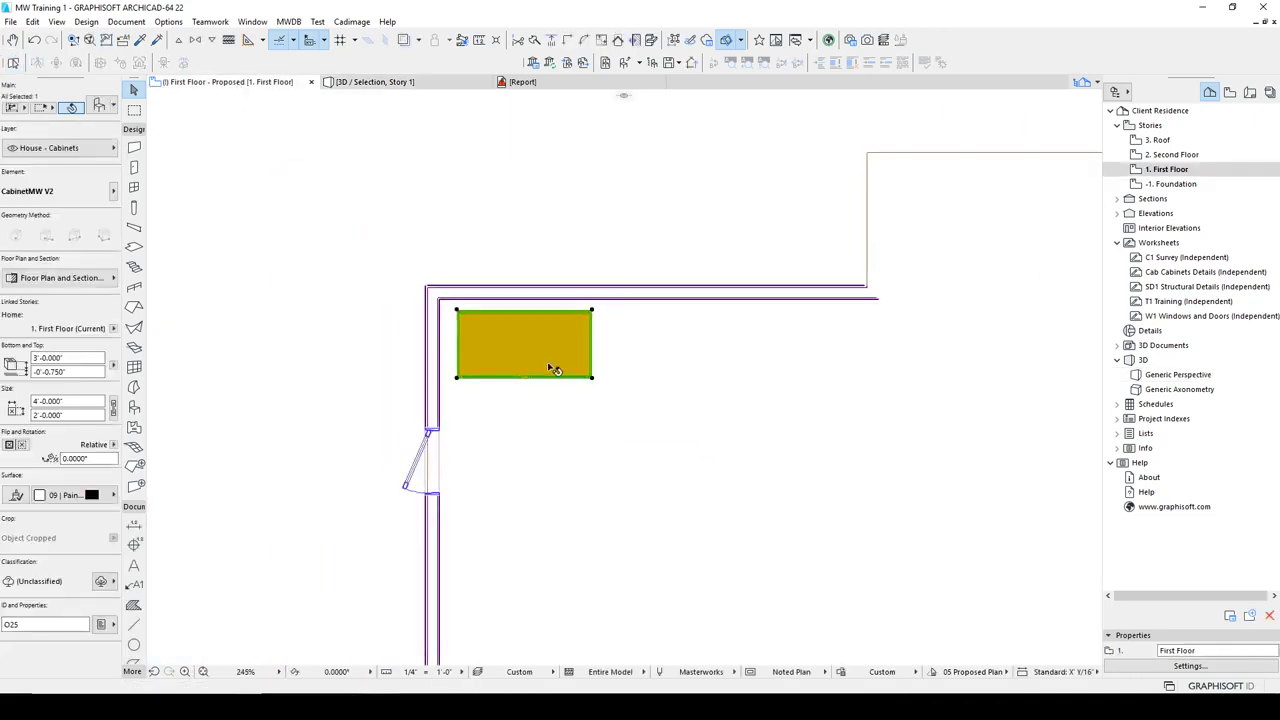
pyautogui.scroll(-1, 550, 367)
pyautogui.moveTo(594, 373); pyautogui.dragTo(436, 303, button='middle')
pyautogui.click(430, 316)
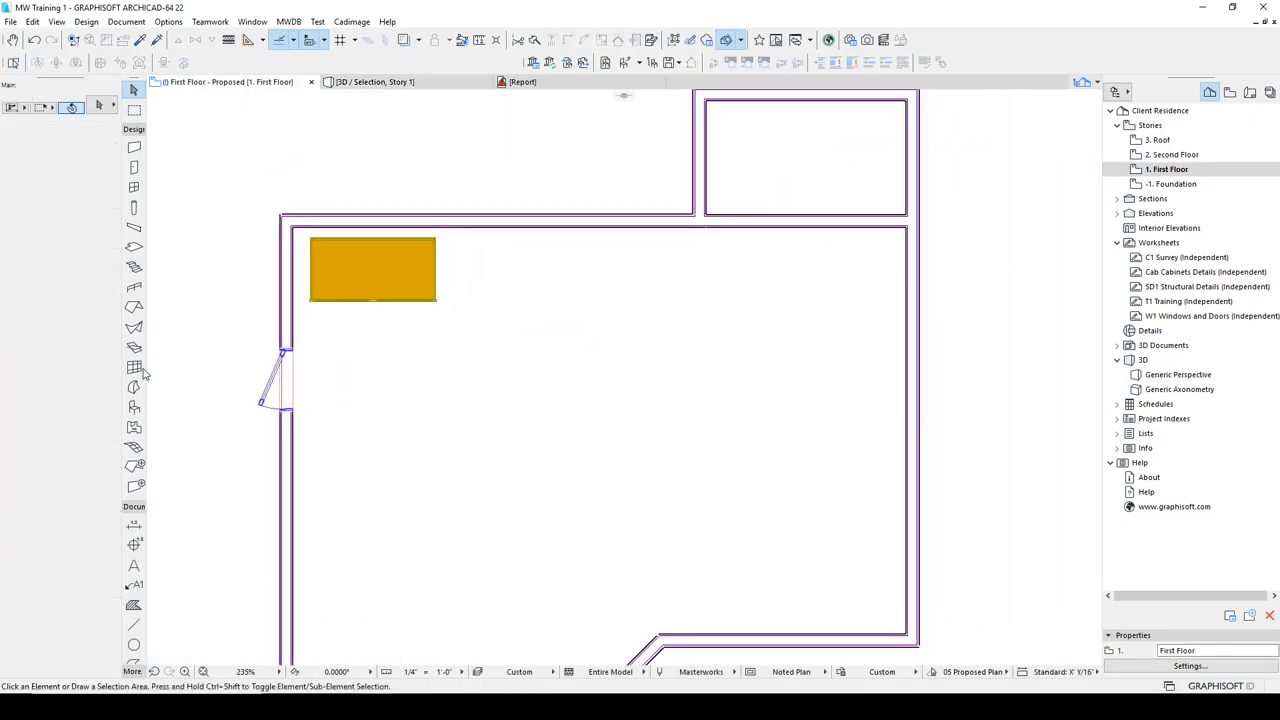
# - Open the Object tool's default settings for CabinetMW V2 and go to the start of its custom settings
pyautogui.click(134, 407)
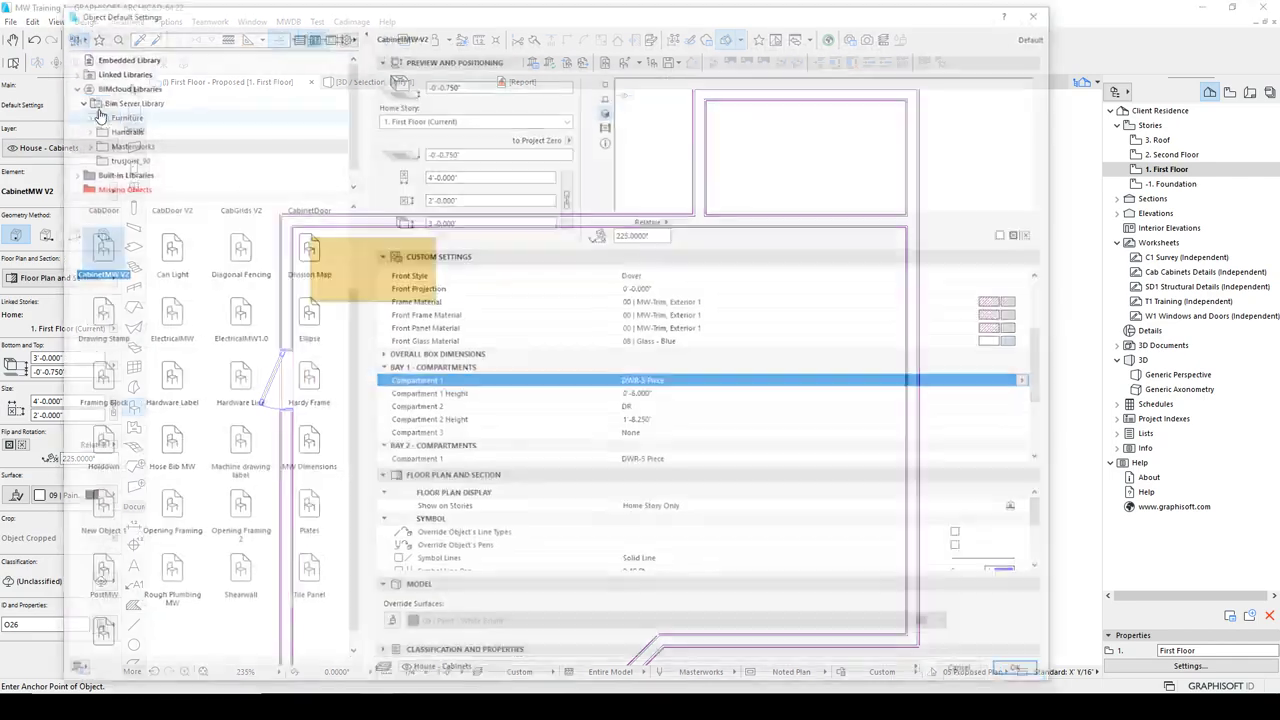
pyautogui.click(99, 104)
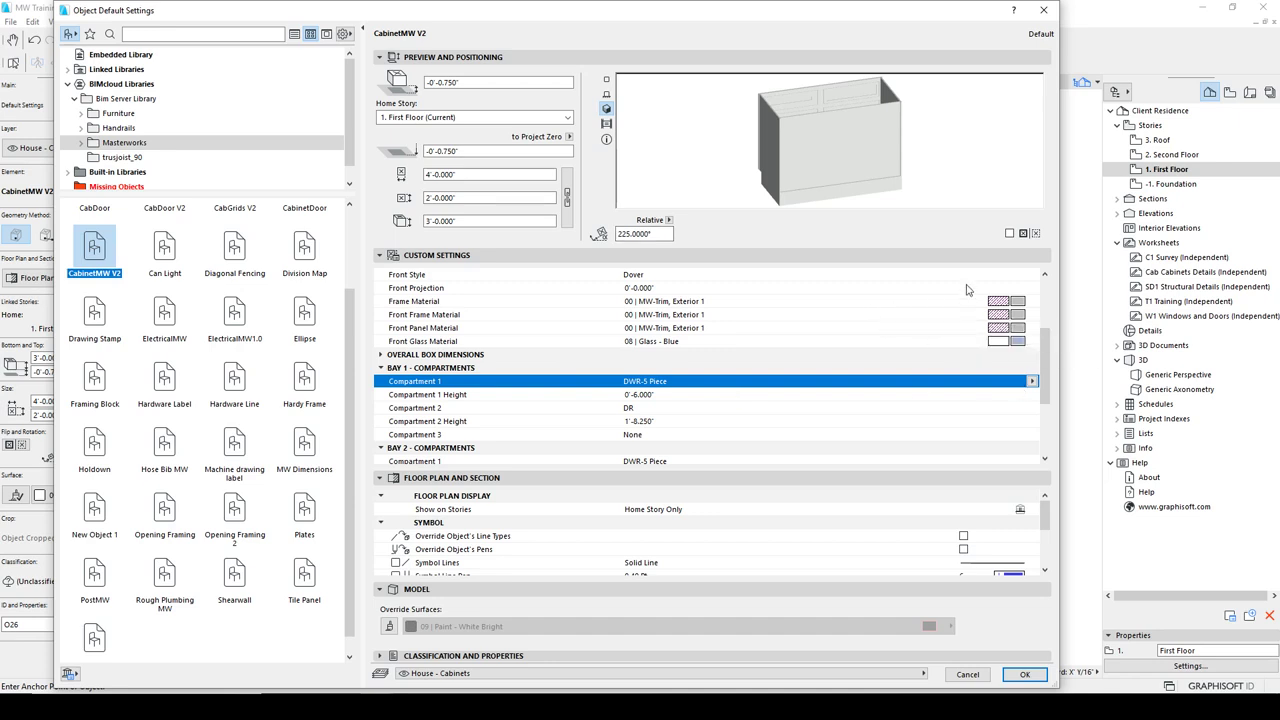
pyautogui.moveTo(1046, 345); pyautogui.dragTo(1050, 287)
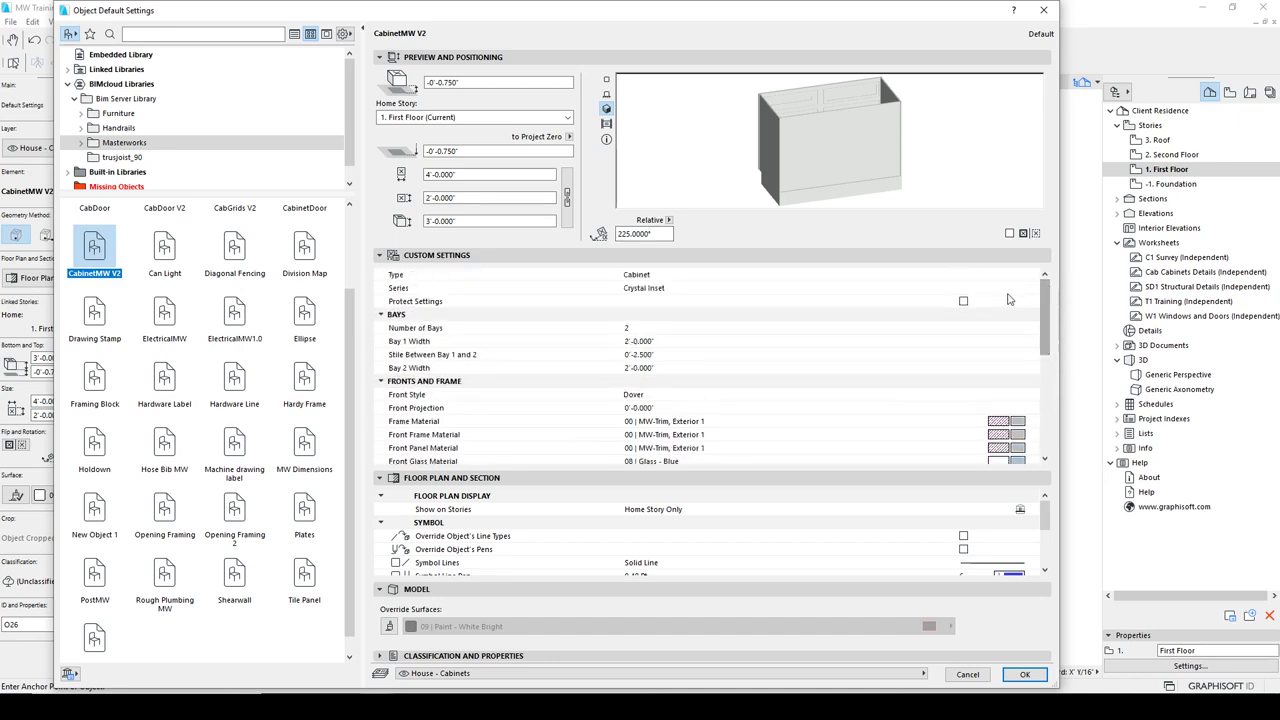
# - Try the Front Only type for the cabinet, and return the Type to Cabinet
pyautogui.click(633, 280)
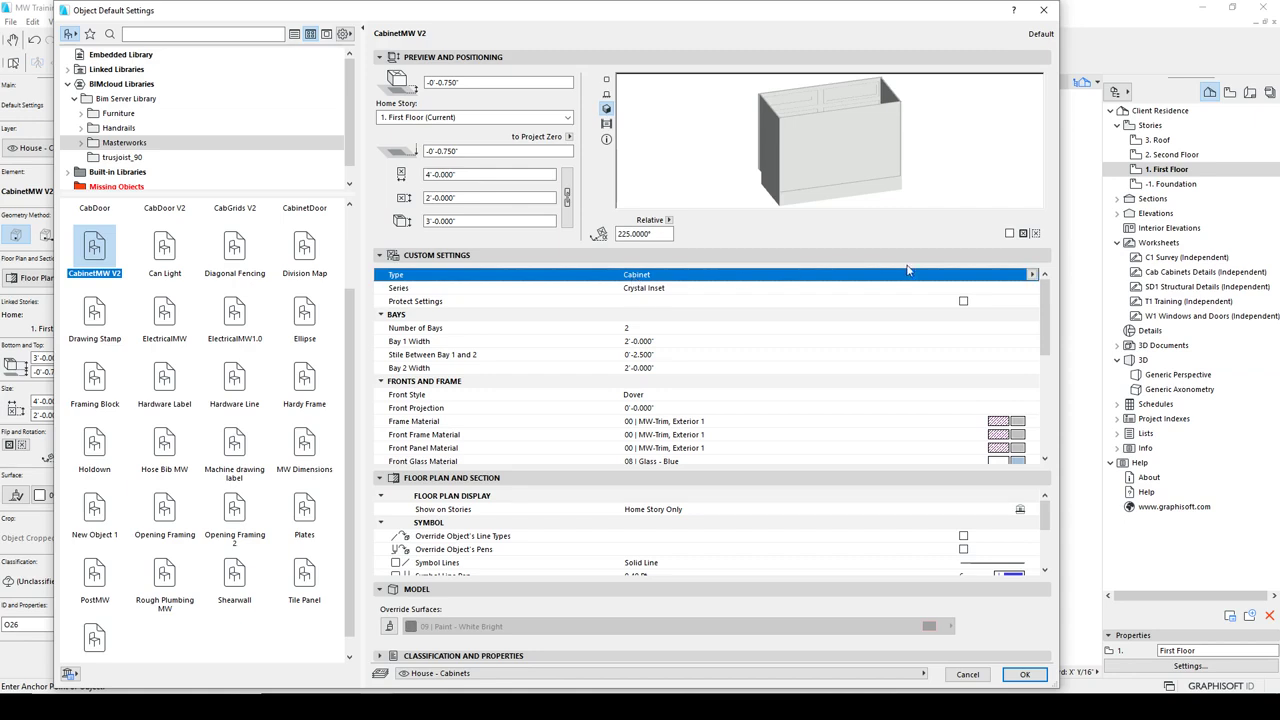
pyautogui.click(1033, 276)
pyautogui.click(1070, 288)
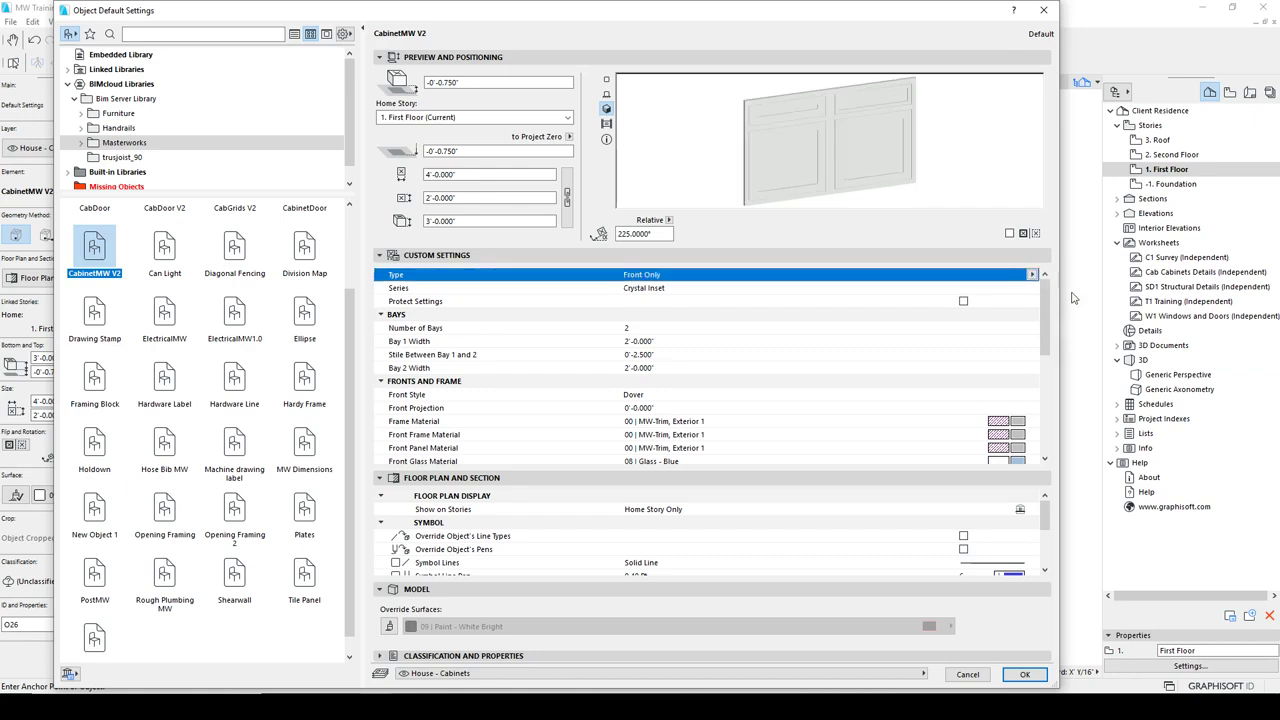
pyautogui.click(1033, 274)
pyautogui.click(1062, 278)
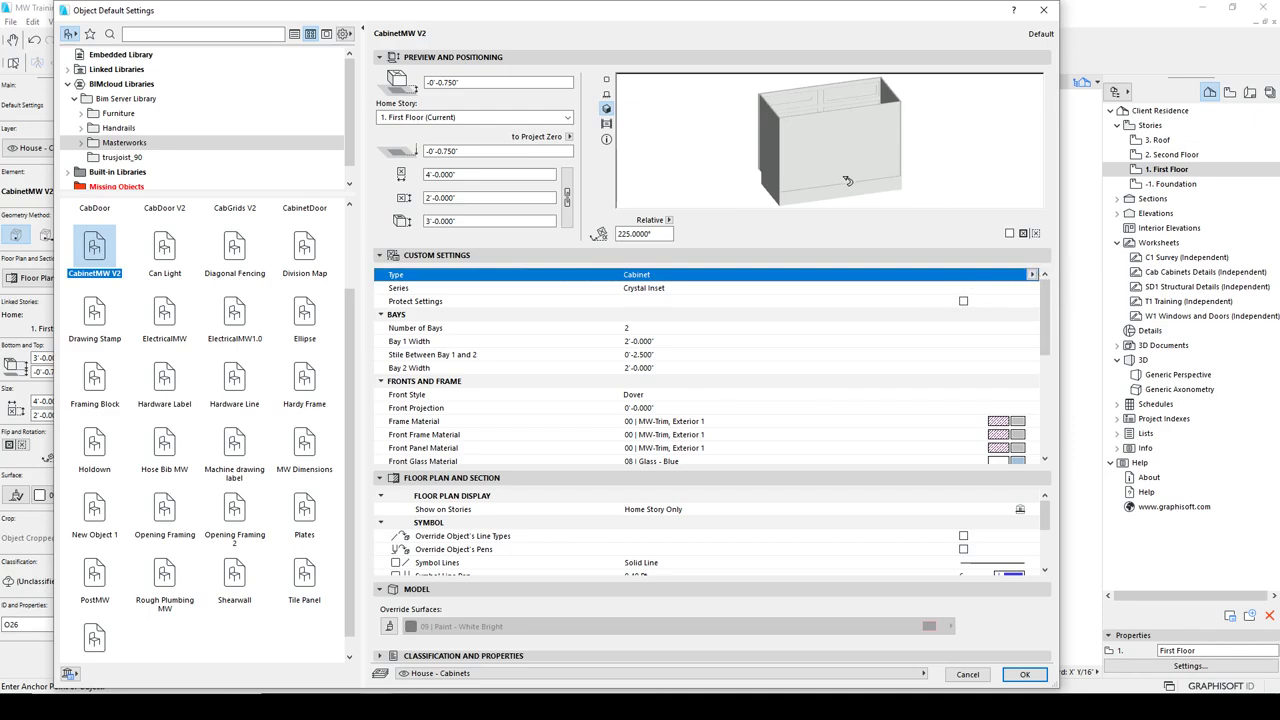
# - Rotate the cabinet preview to 0° so that its door and drawer fronts face the viewer
pyautogui.click(716, 293)
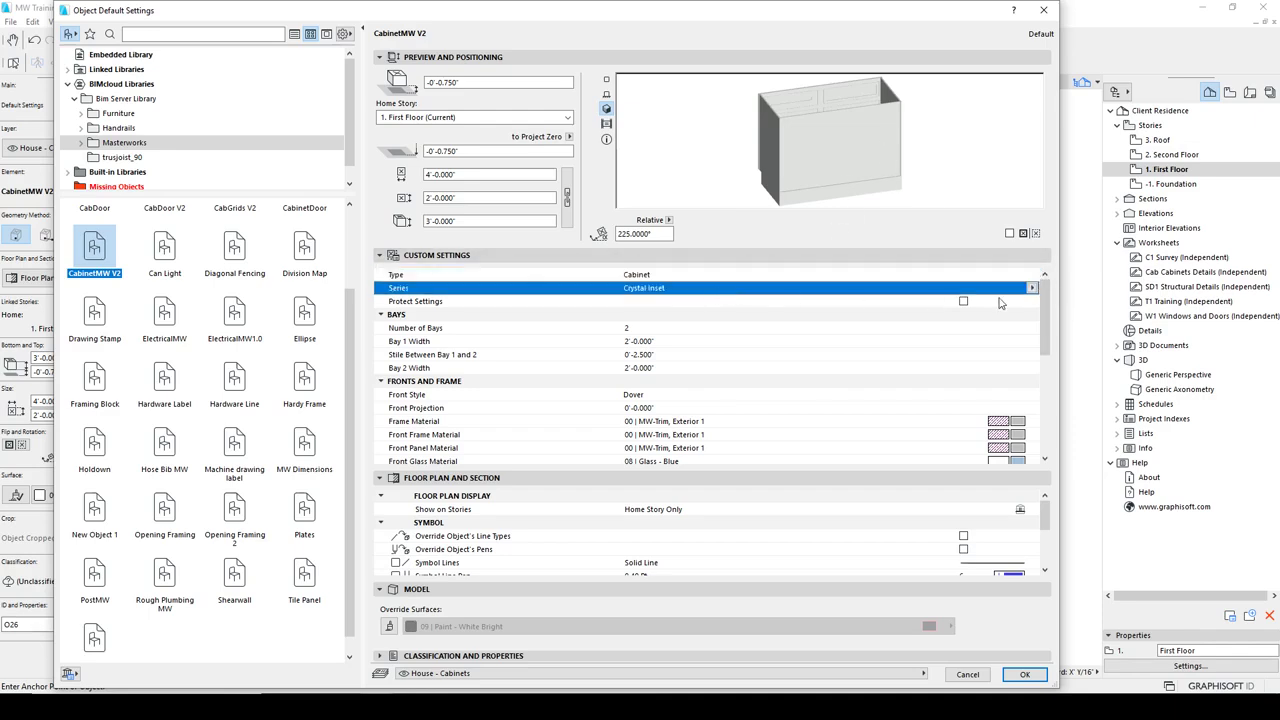
pyautogui.click(1031, 288)
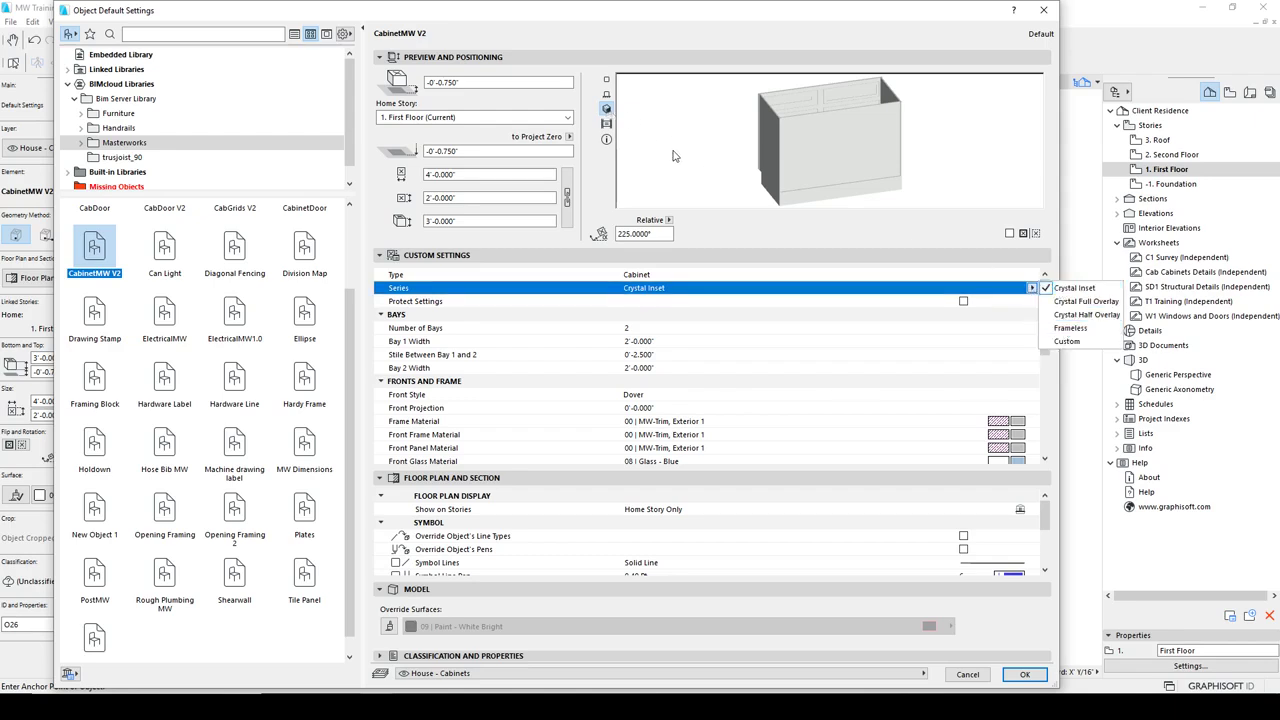
pyautogui.click(657, 194)
pyautogui.click(677, 164)
pyautogui.click(677, 164)
pyautogui.click(678, 164)
pyautogui.click(678, 164)
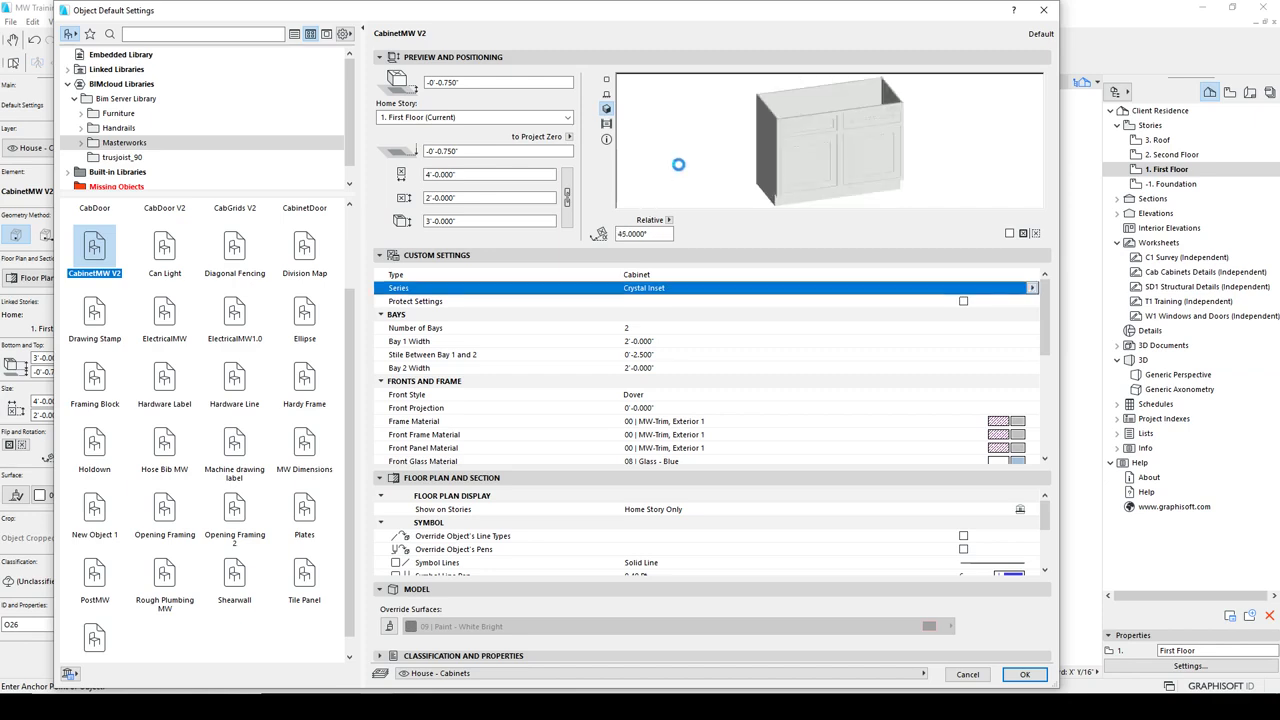
pyautogui.click(678, 164)
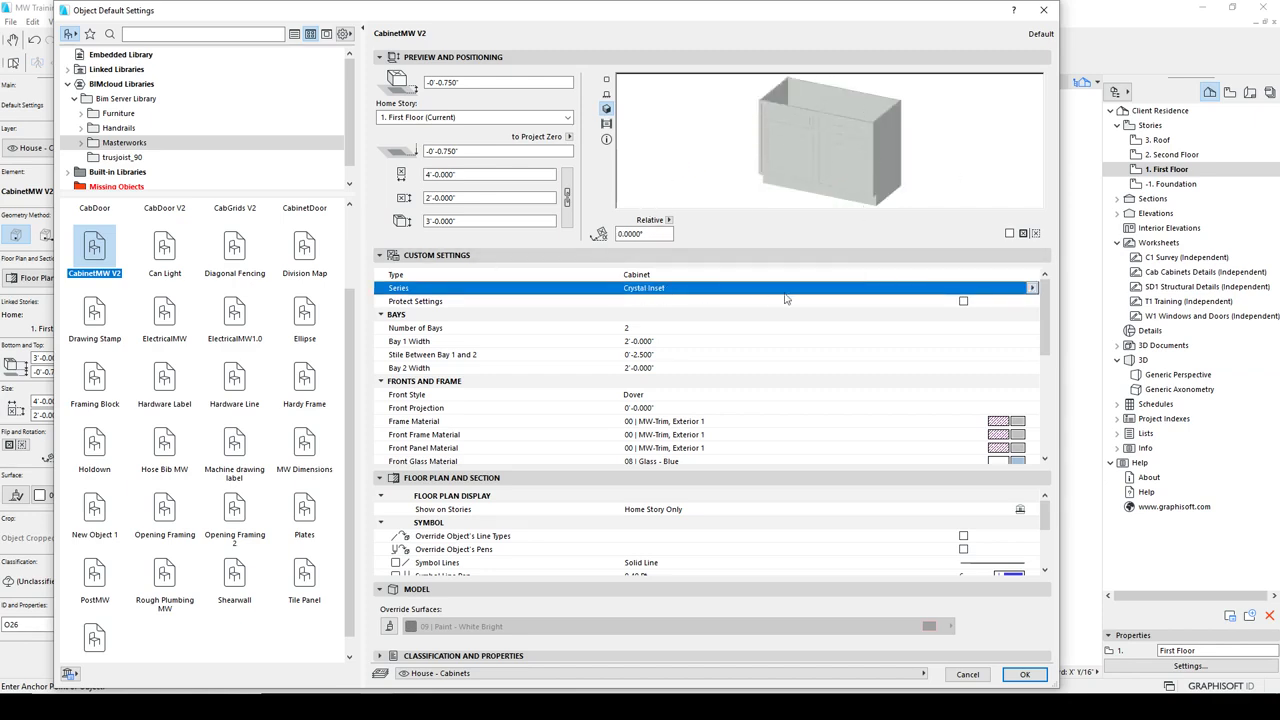
# - Try the Crystal Full Overlay, Crystal Half Overlay and Frameless series in turn, and return the Series to Crystal Inset
pyautogui.click(1032, 288)
pyautogui.click(1055, 301)
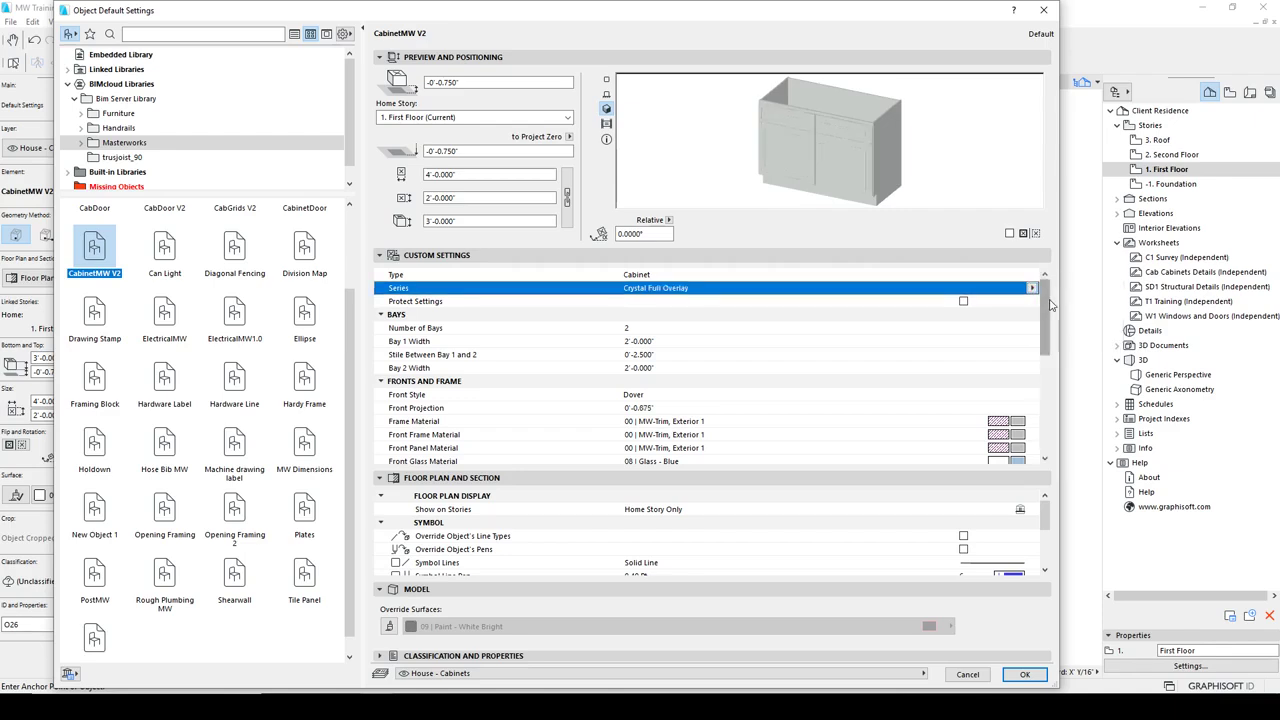
pyautogui.click(1032, 288)
pyautogui.click(1078, 317)
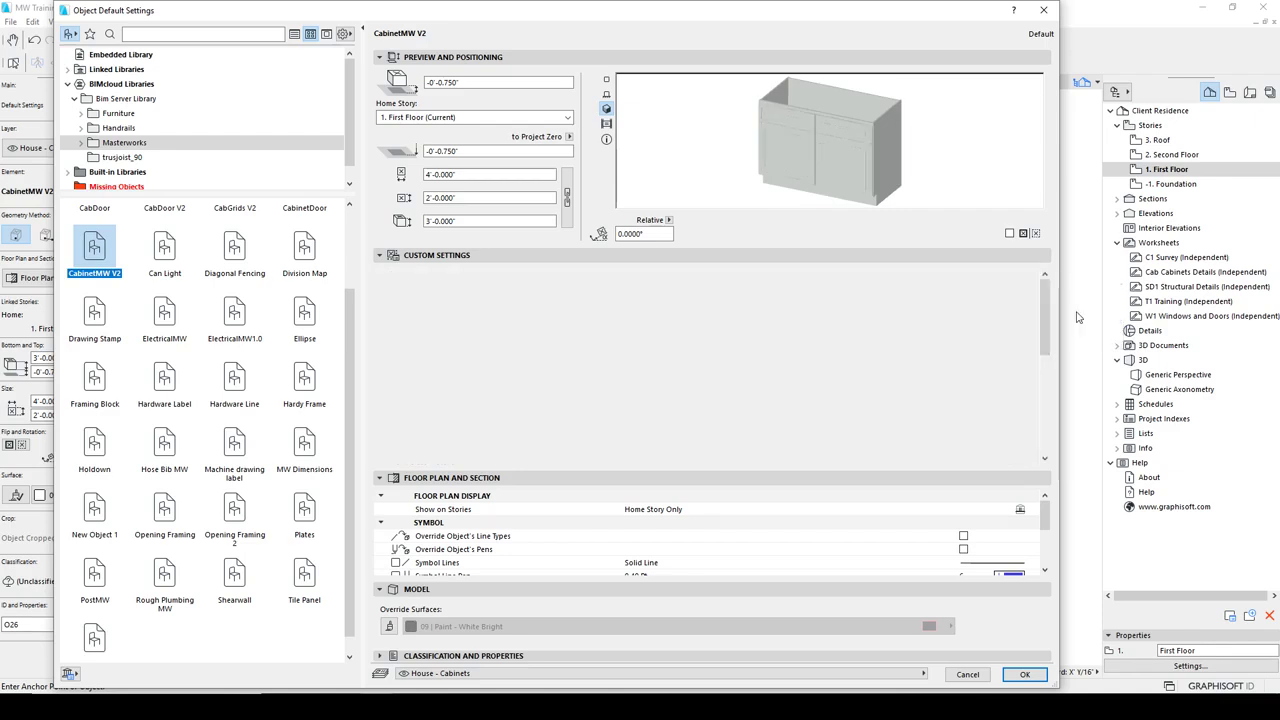
pyautogui.click(1032, 288)
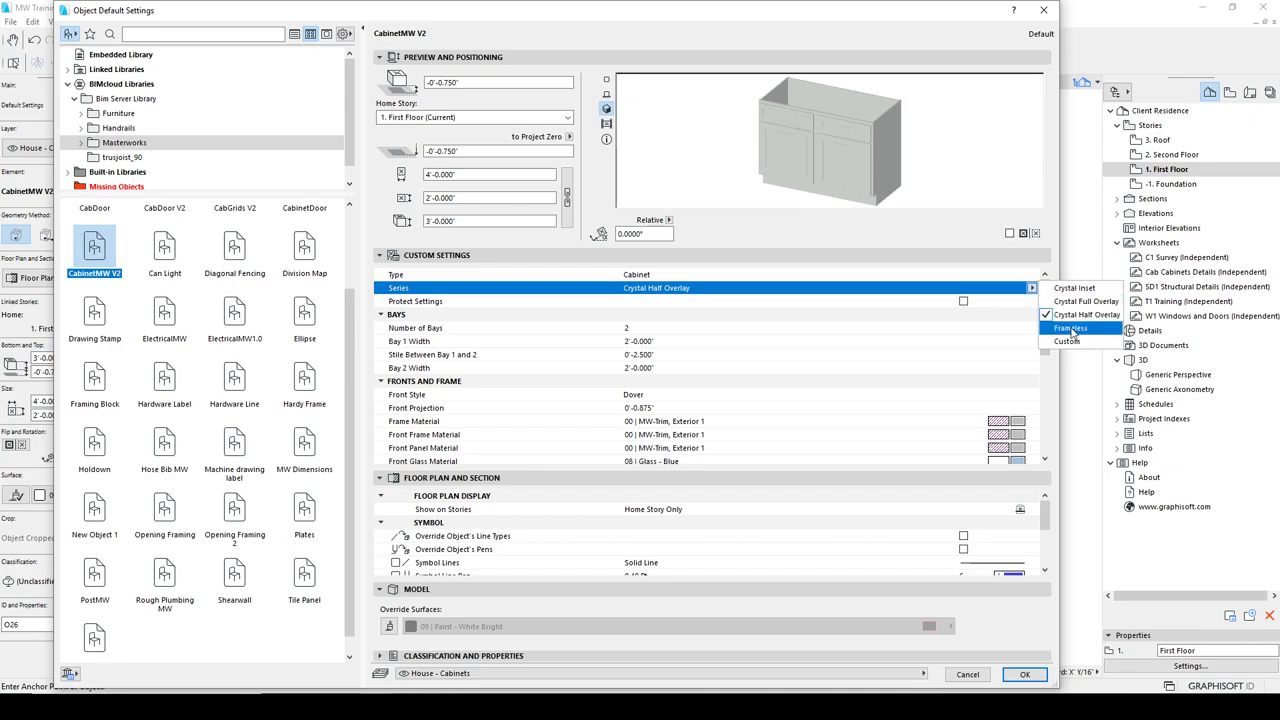
pyautogui.click(1070, 329)
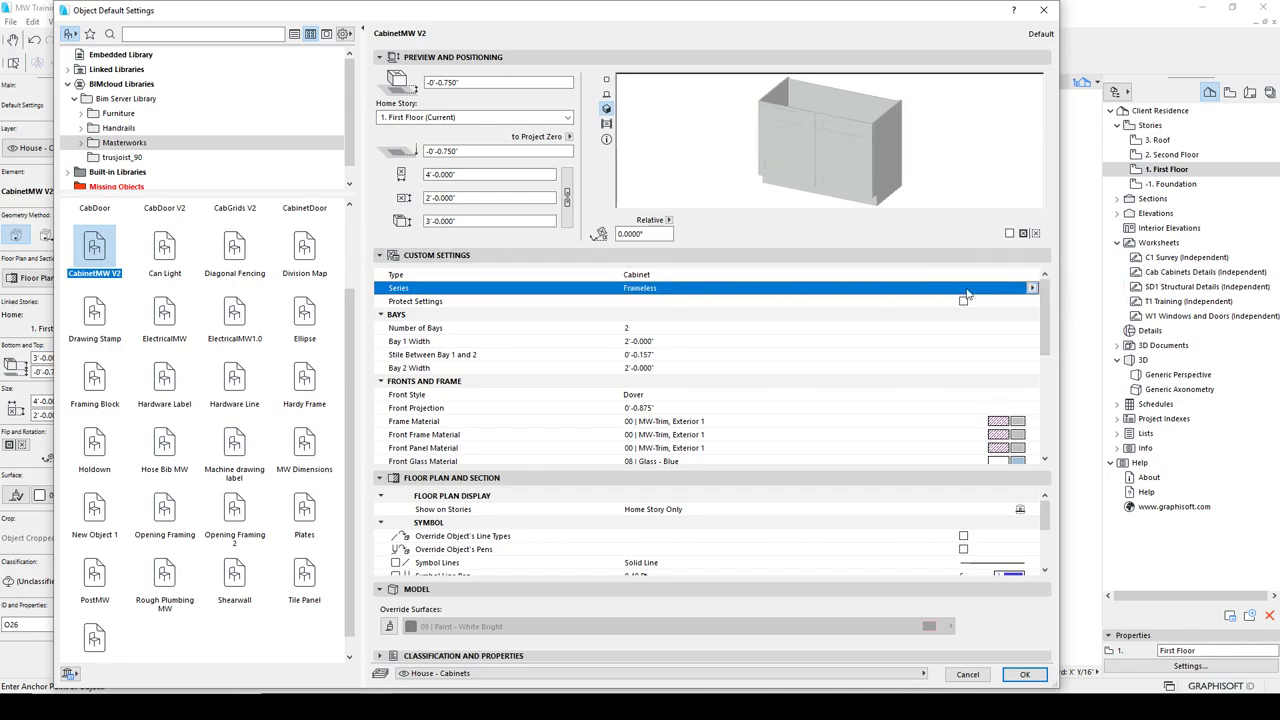
pyautogui.click(1032, 288)
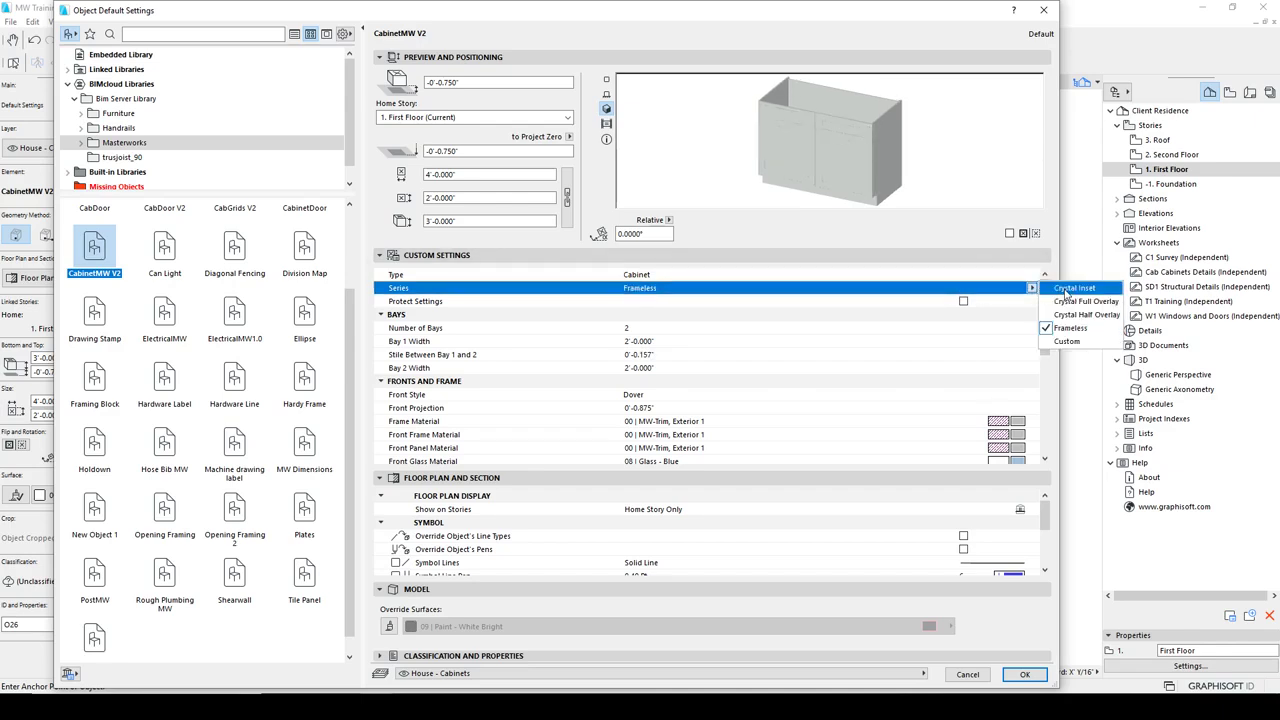
pyautogui.click(1072, 288)
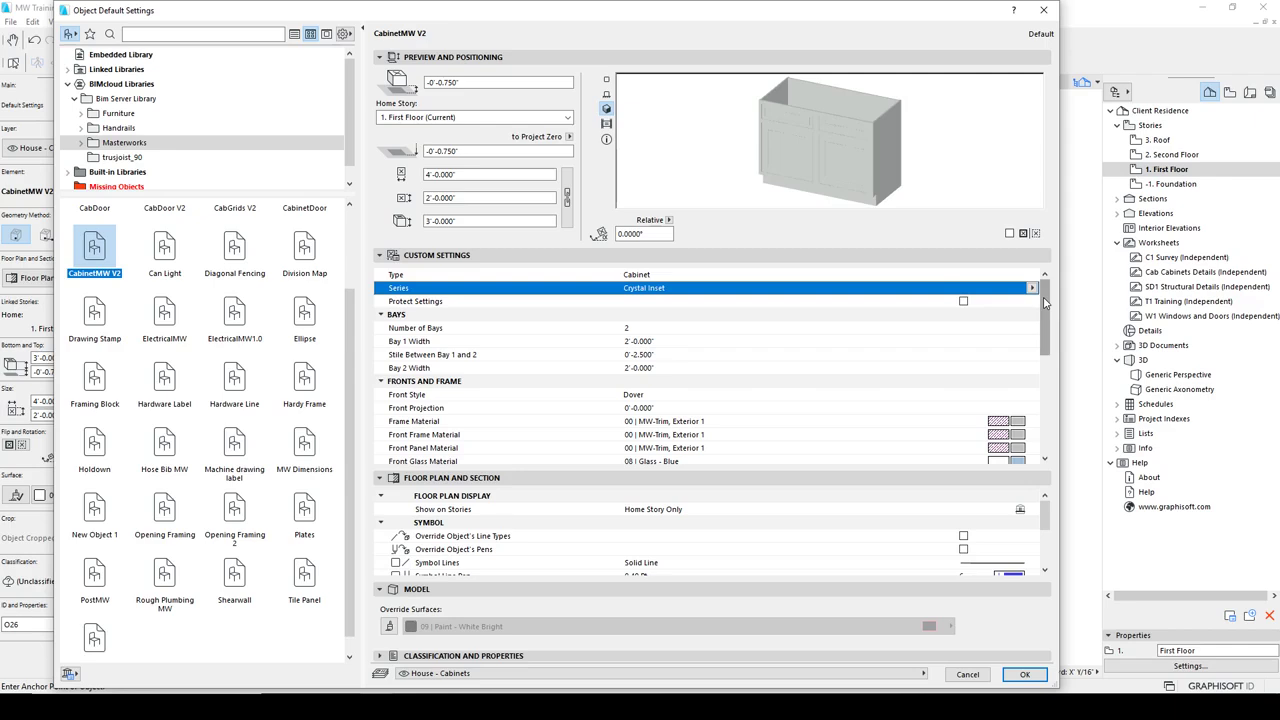
# - Set the cabinet's Number of Bays to 3 and dismiss the script warnings
pyautogui.scroll(-1, 1046, 302)
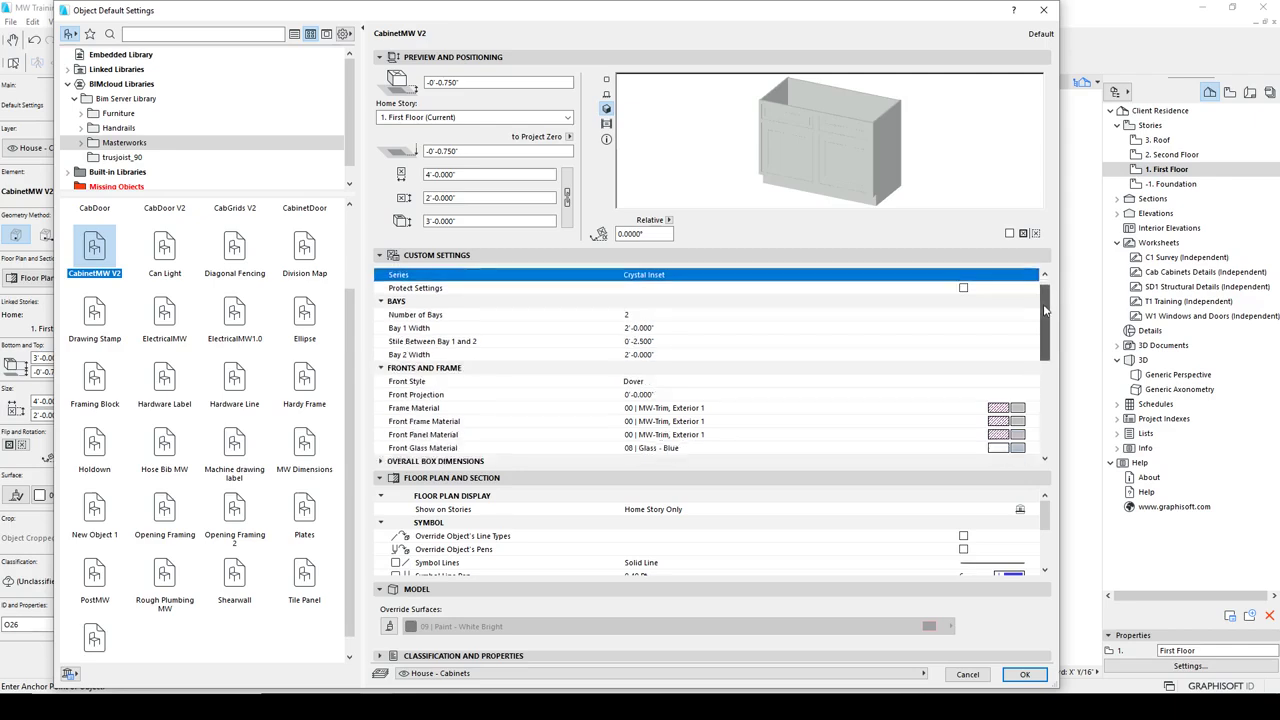
pyautogui.click(676, 316)
pyautogui.click(1034, 317)
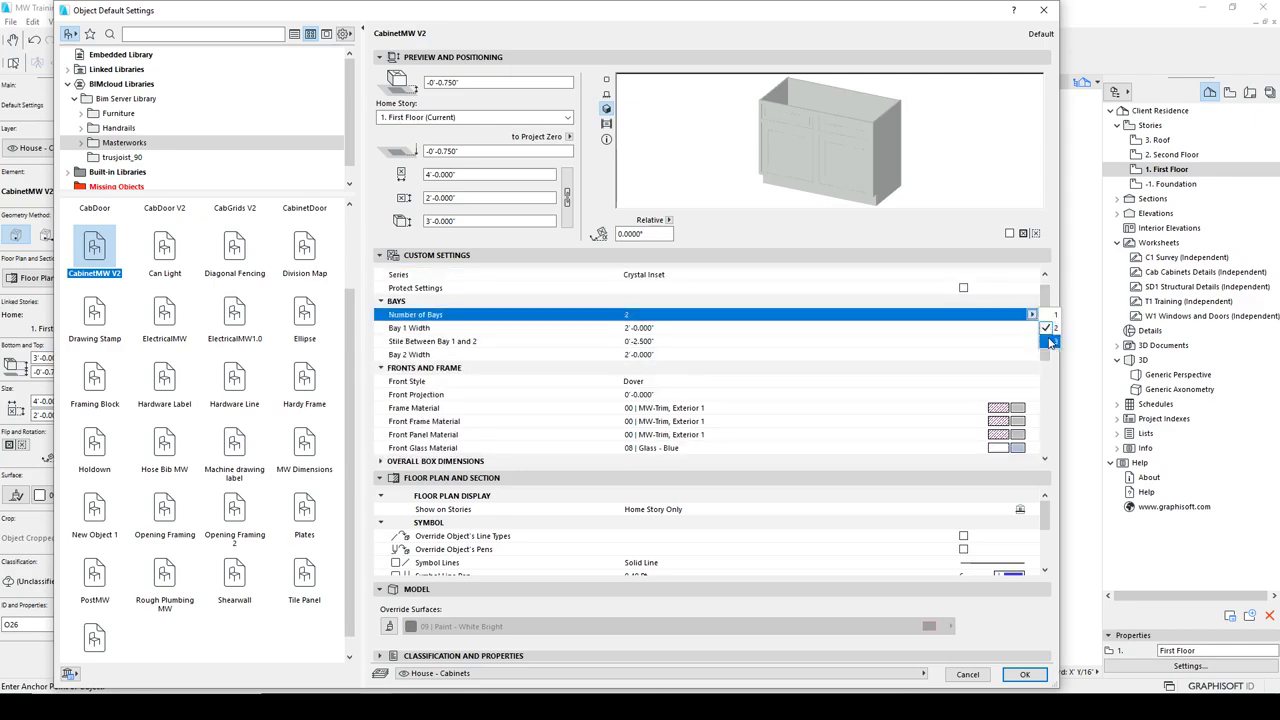
pyautogui.click(1049, 340)
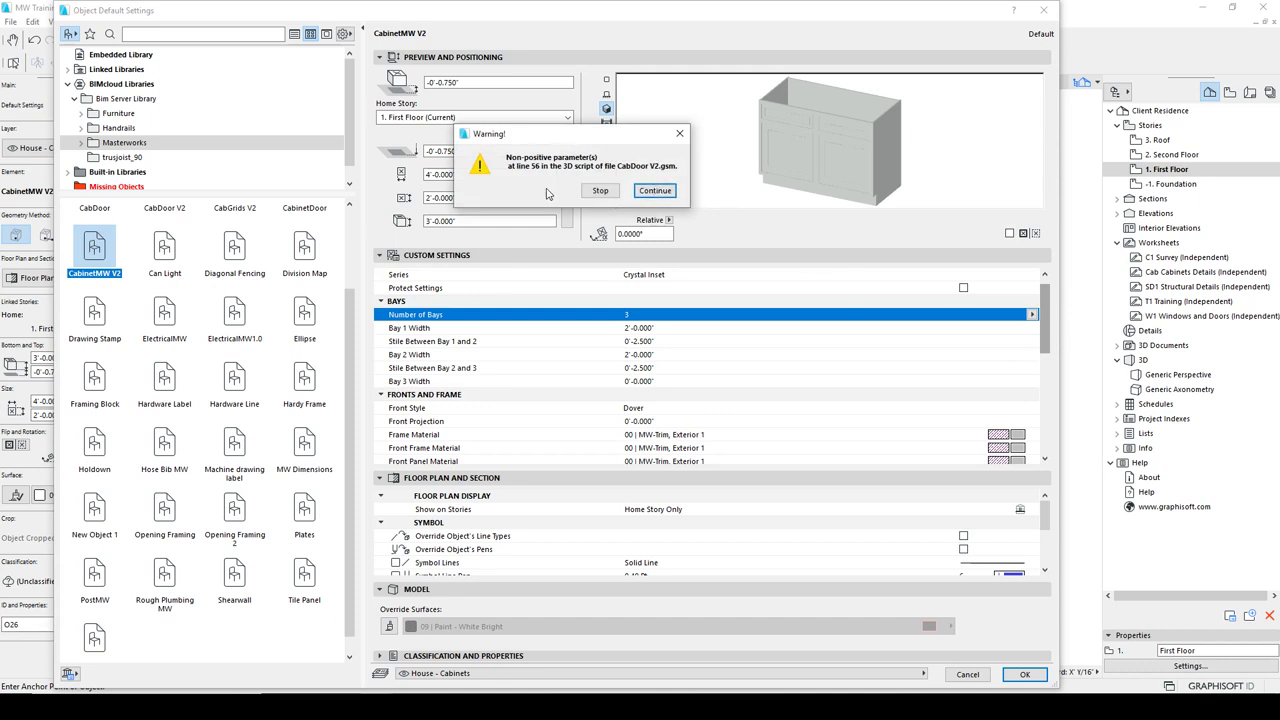
pyautogui.click(656, 191)
pyautogui.click(656, 191)
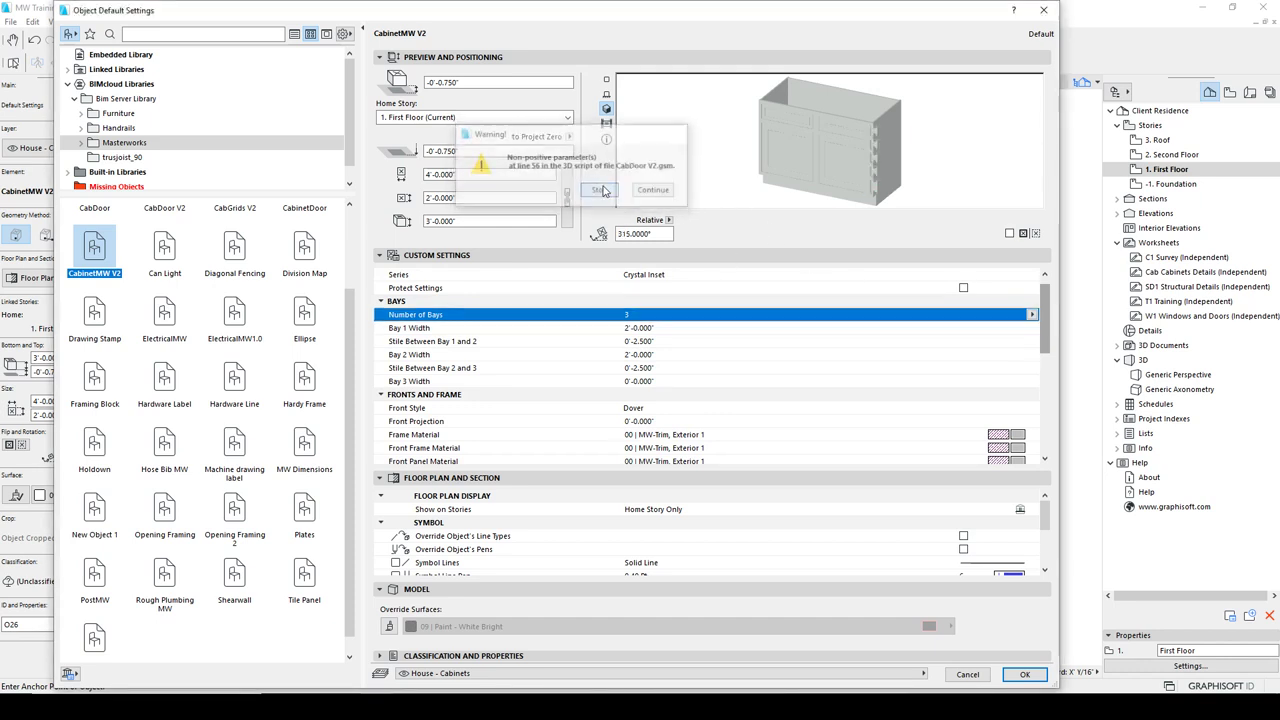
# - Turn the three-bay cabinet preview back to a rotation of 0°
pyautogui.click(727, 159)
pyautogui.click(906, 144)
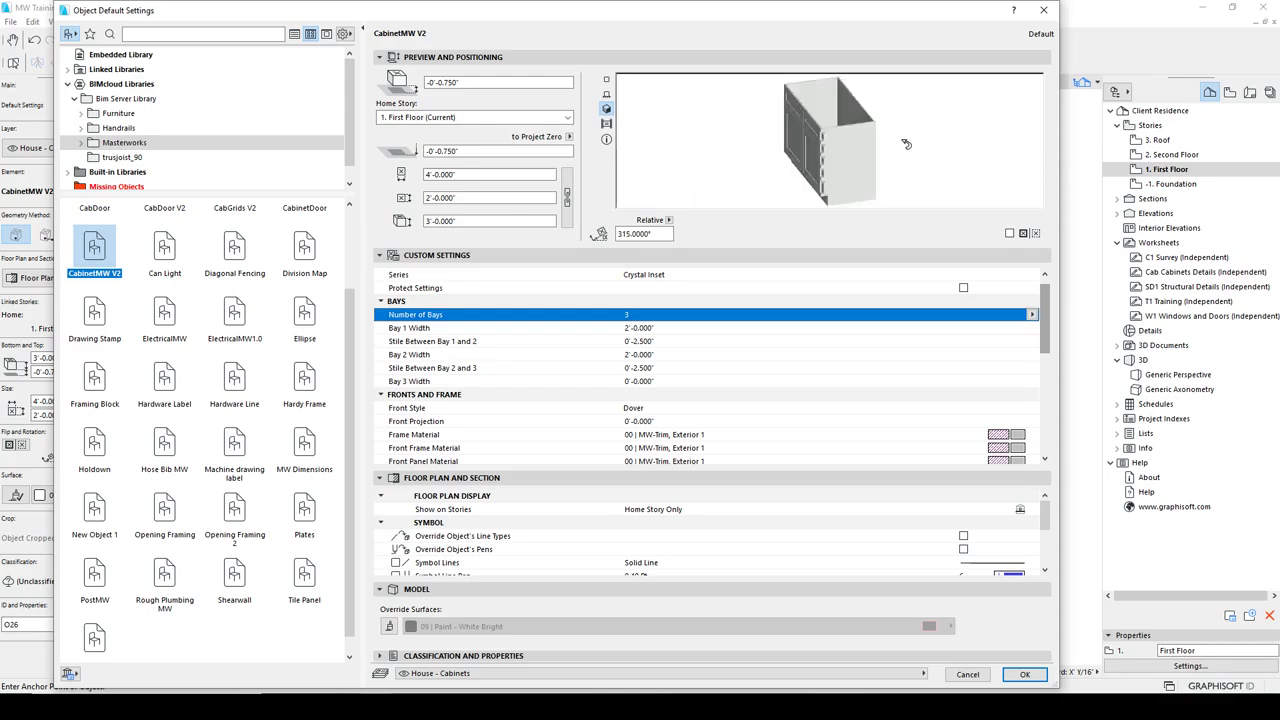
pyautogui.click(904, 145)
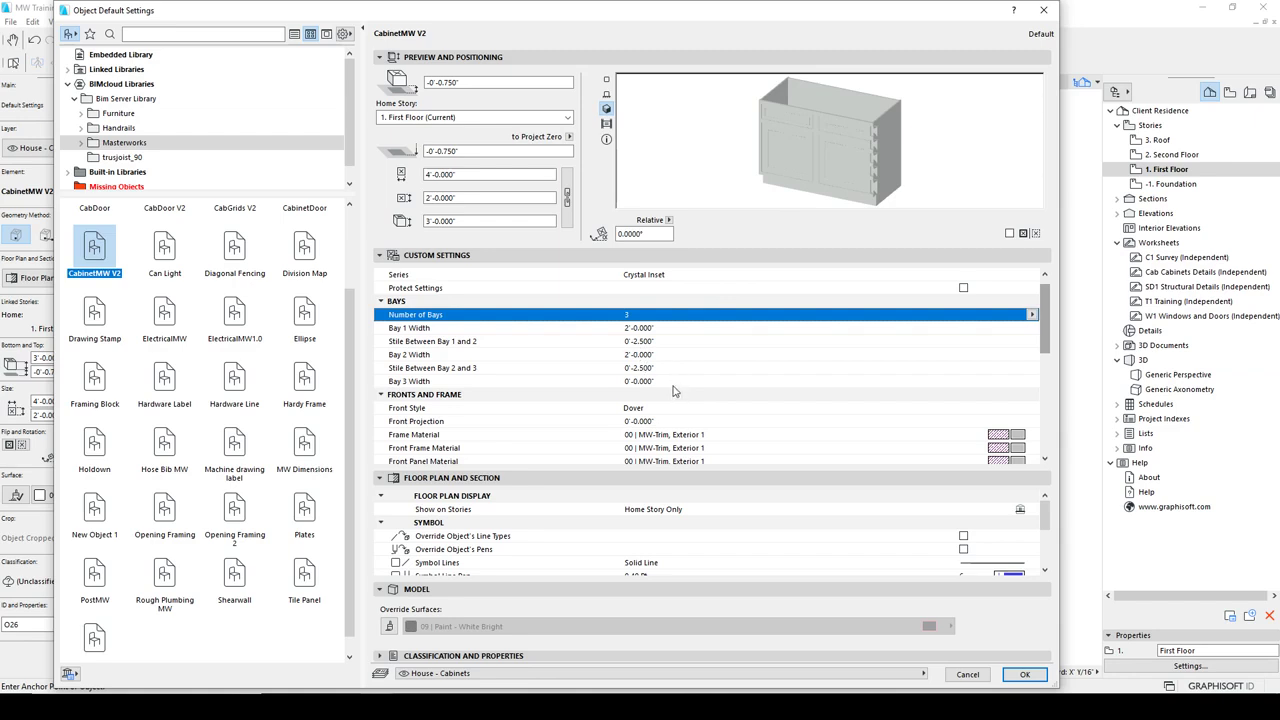
pyautogui.click(473, 226)
pyautogui.click(489, 221)
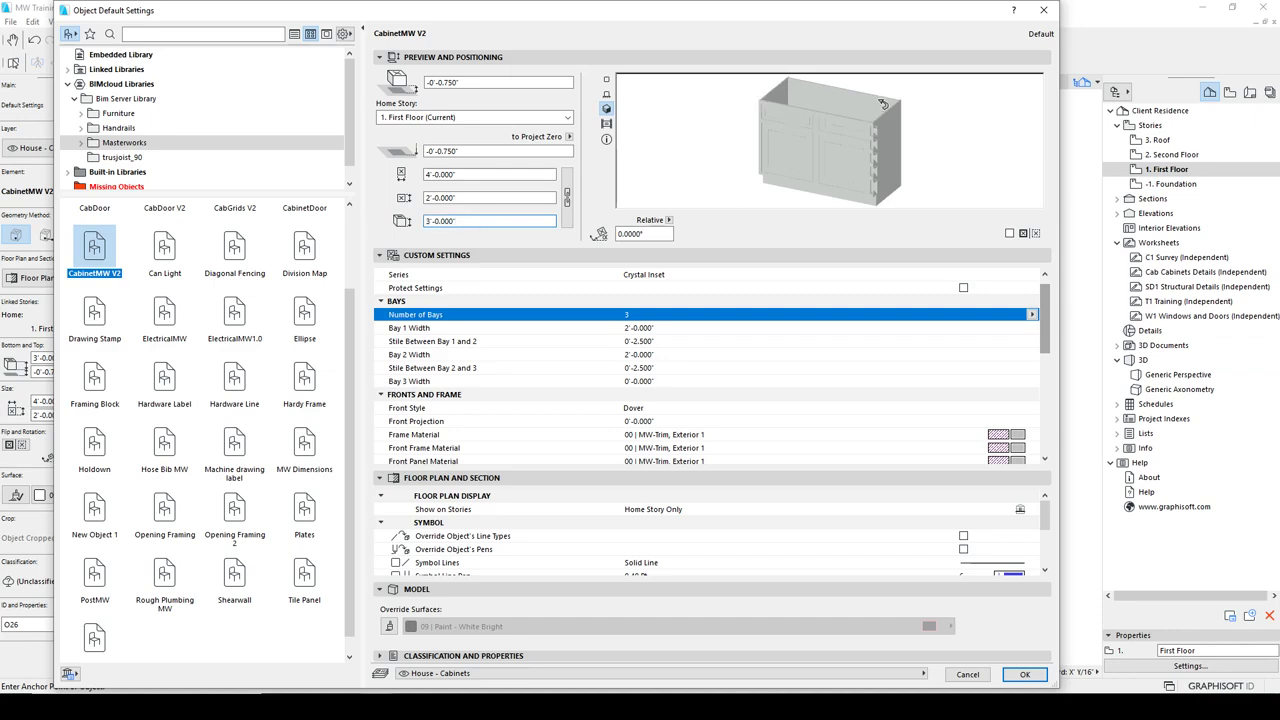
pyautogui.click(640, 328)
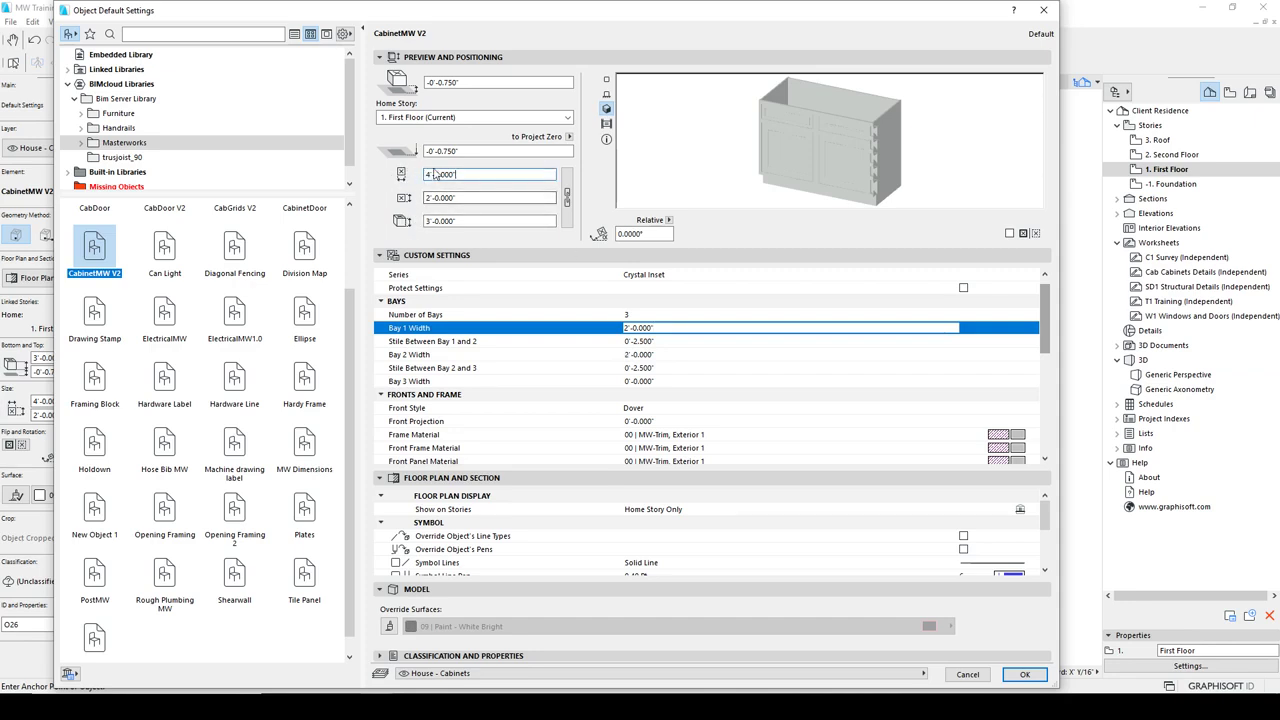
pyautogui.click(665, 358)
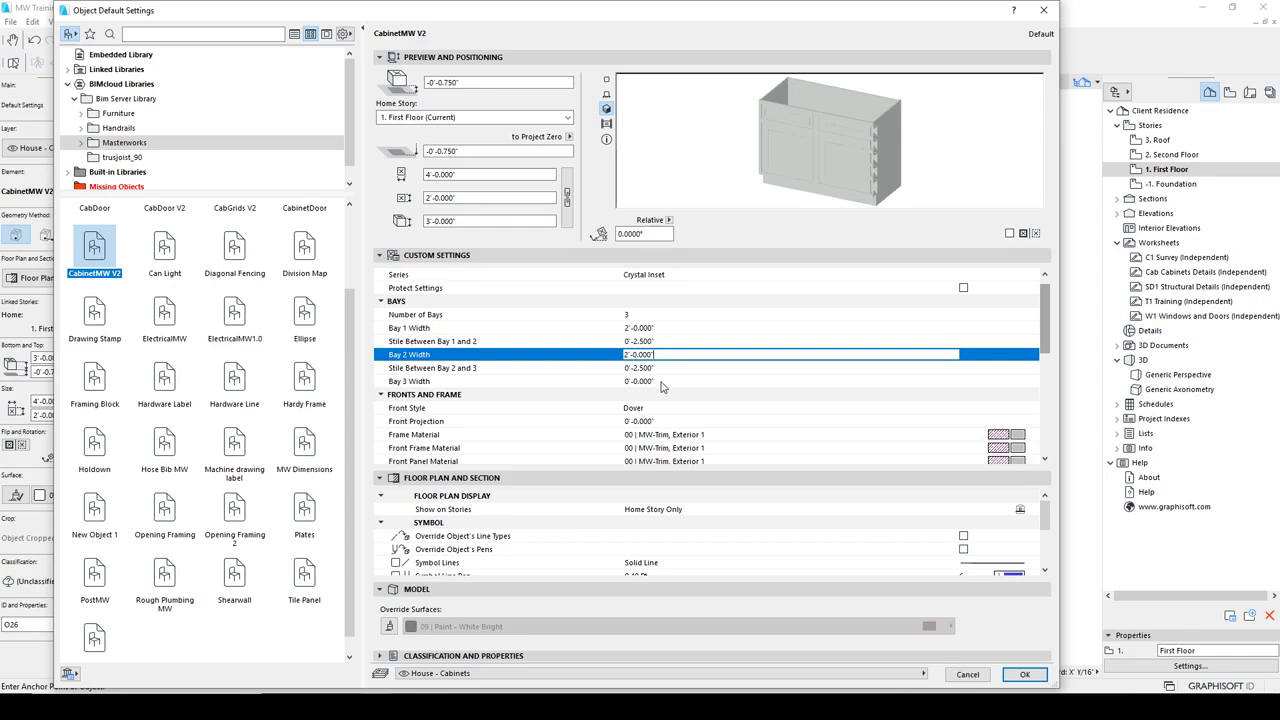
pyautogui.click(666, 384)
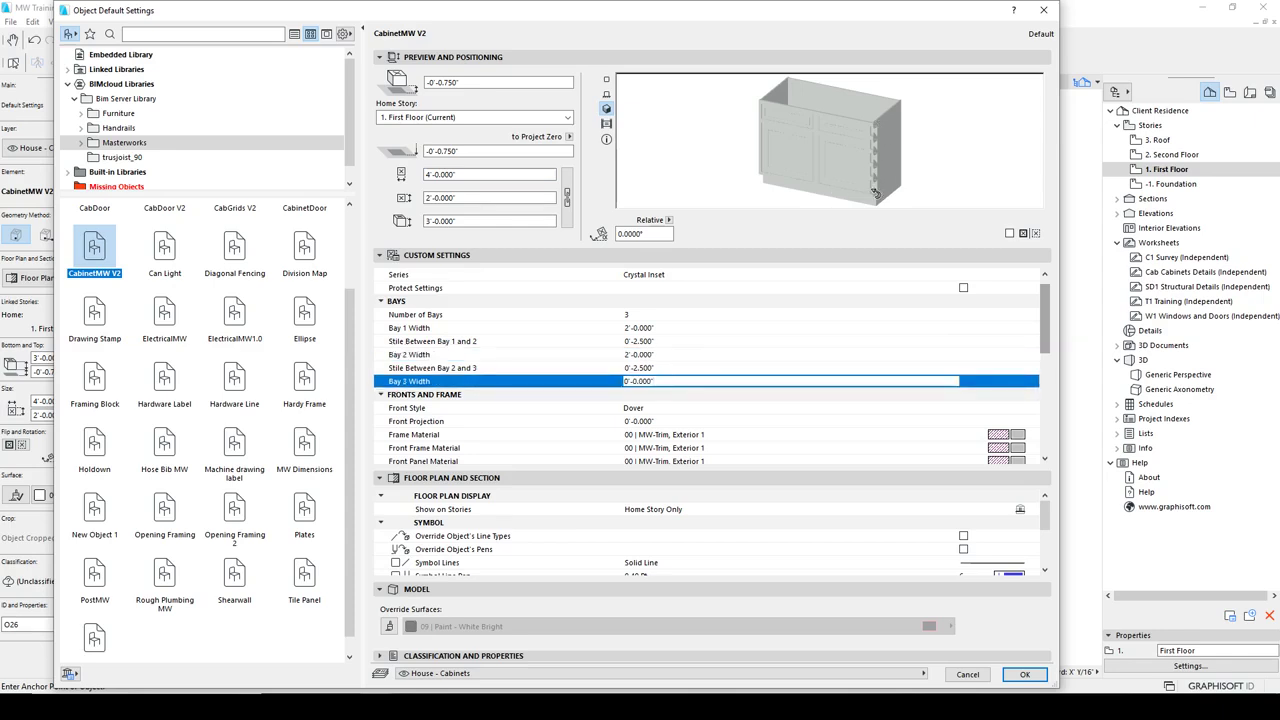
# - Set the Bay 1 Width and the Bay 2 Width of the cabinet to 1' each
pyautogui.click(672, 334)
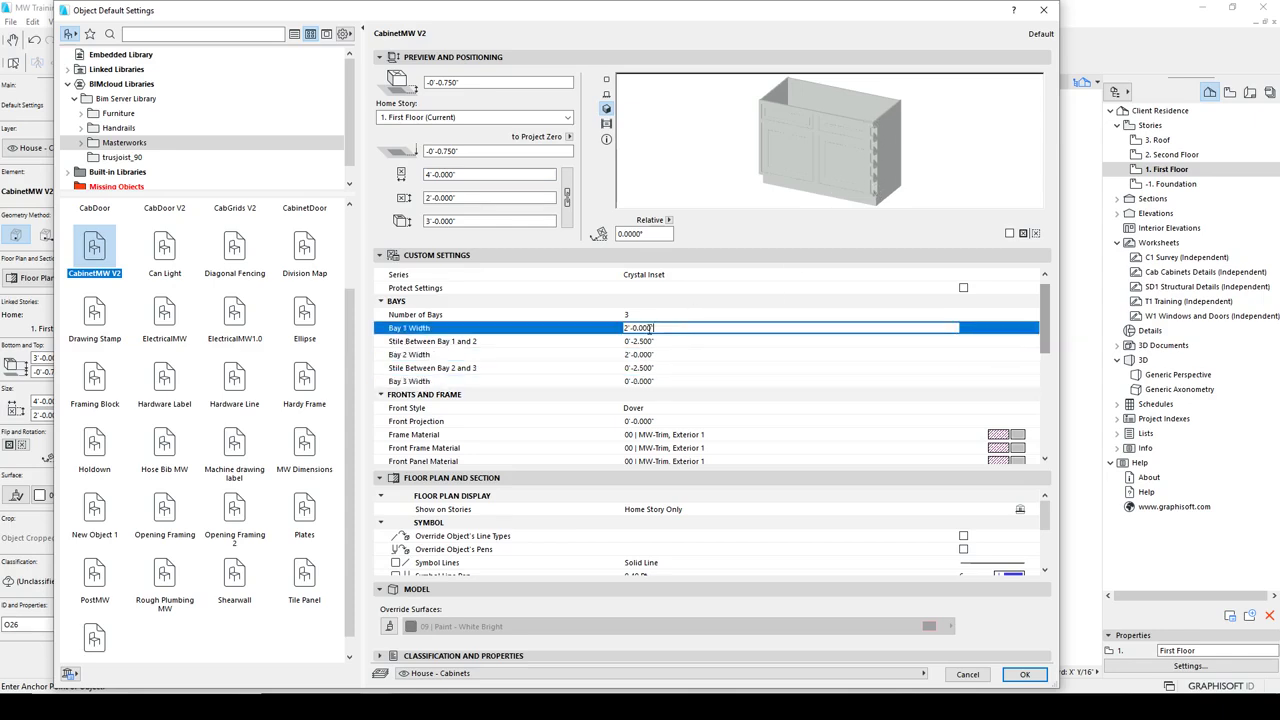
pyautogui.write('1')
pyautogui.click(686, 360)
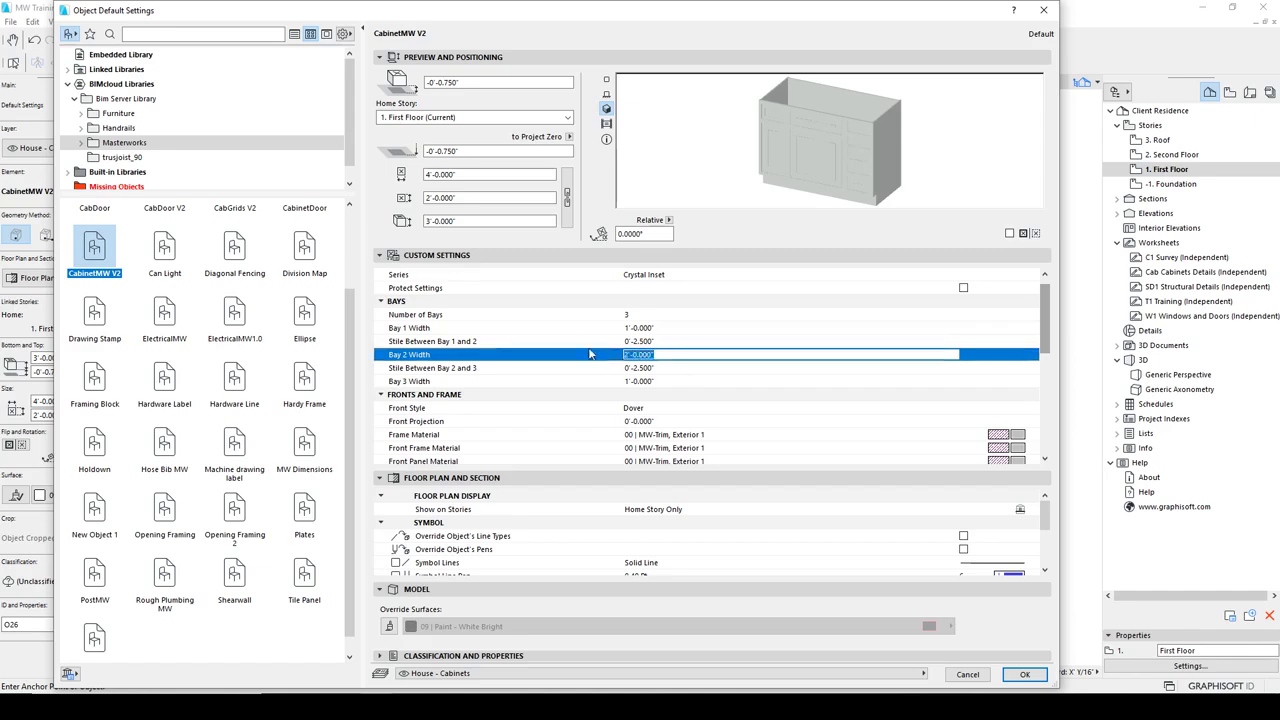
pyautogui.write('1')
# - Set the Bay 1 Width of the cabinet to 1.5 feet
pyautogui.click(690, 328)
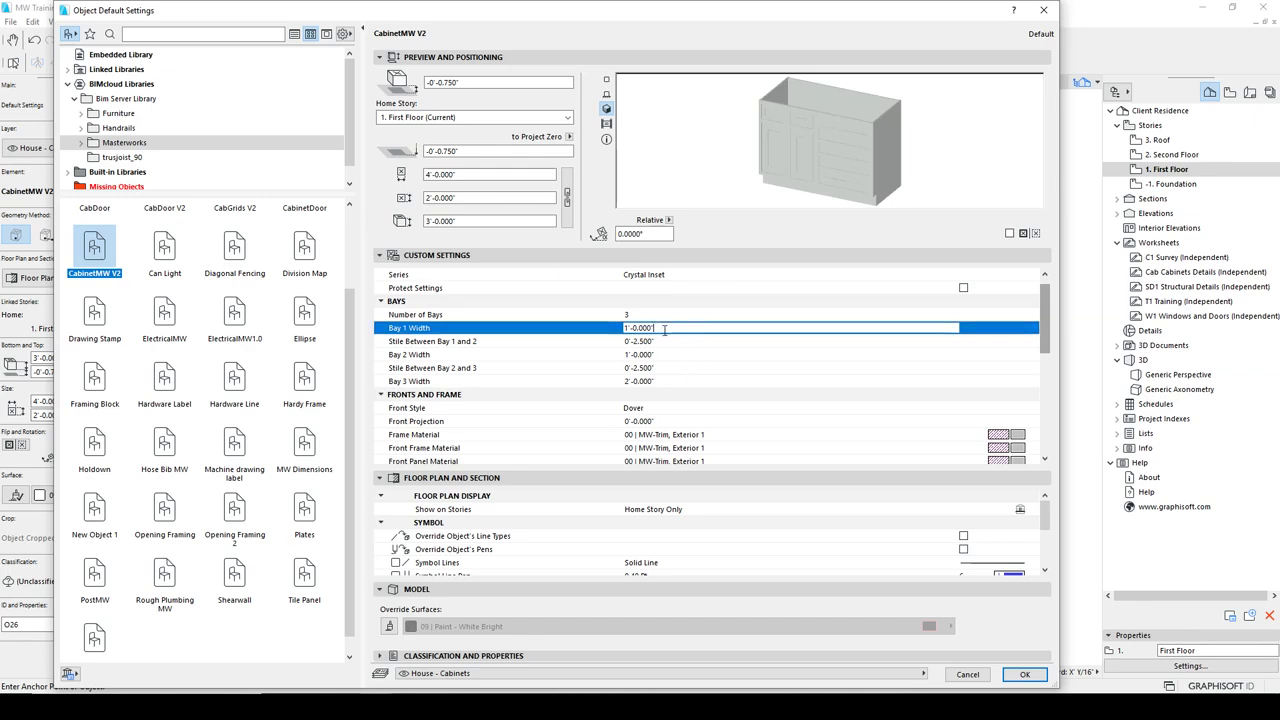
pyautogui.click(573, 322)
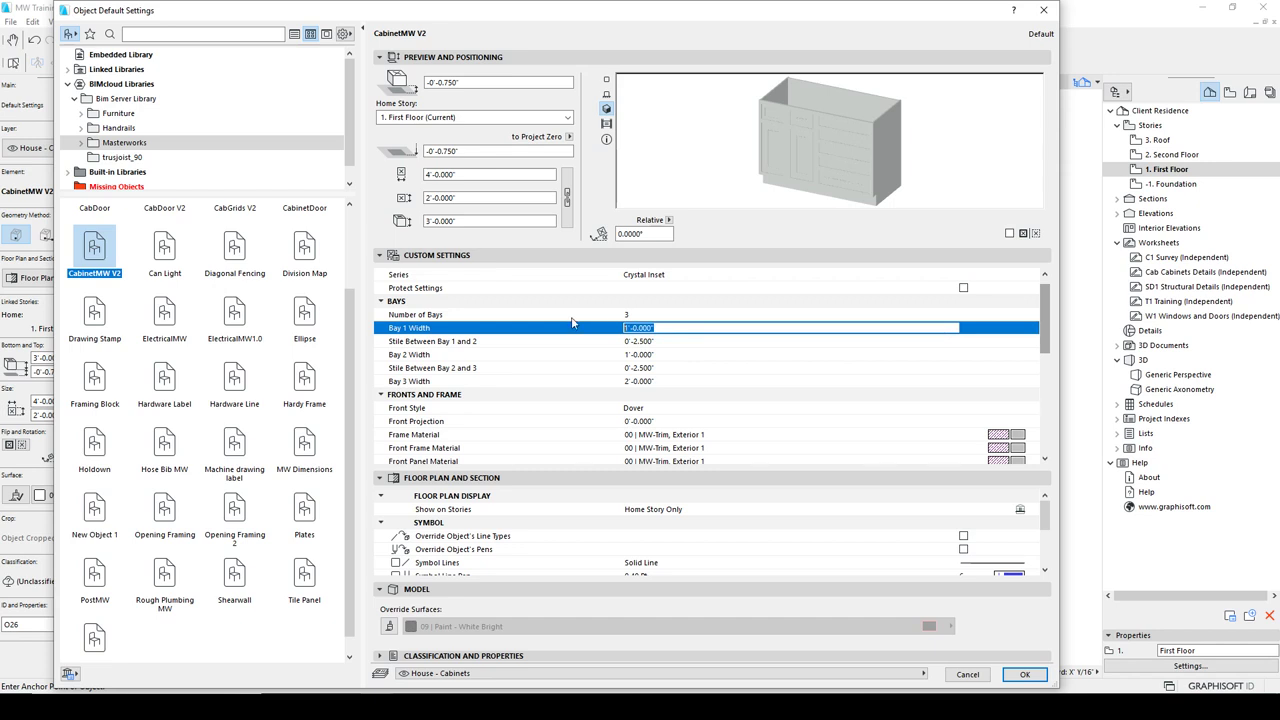
pyautogui.click(665, 355)
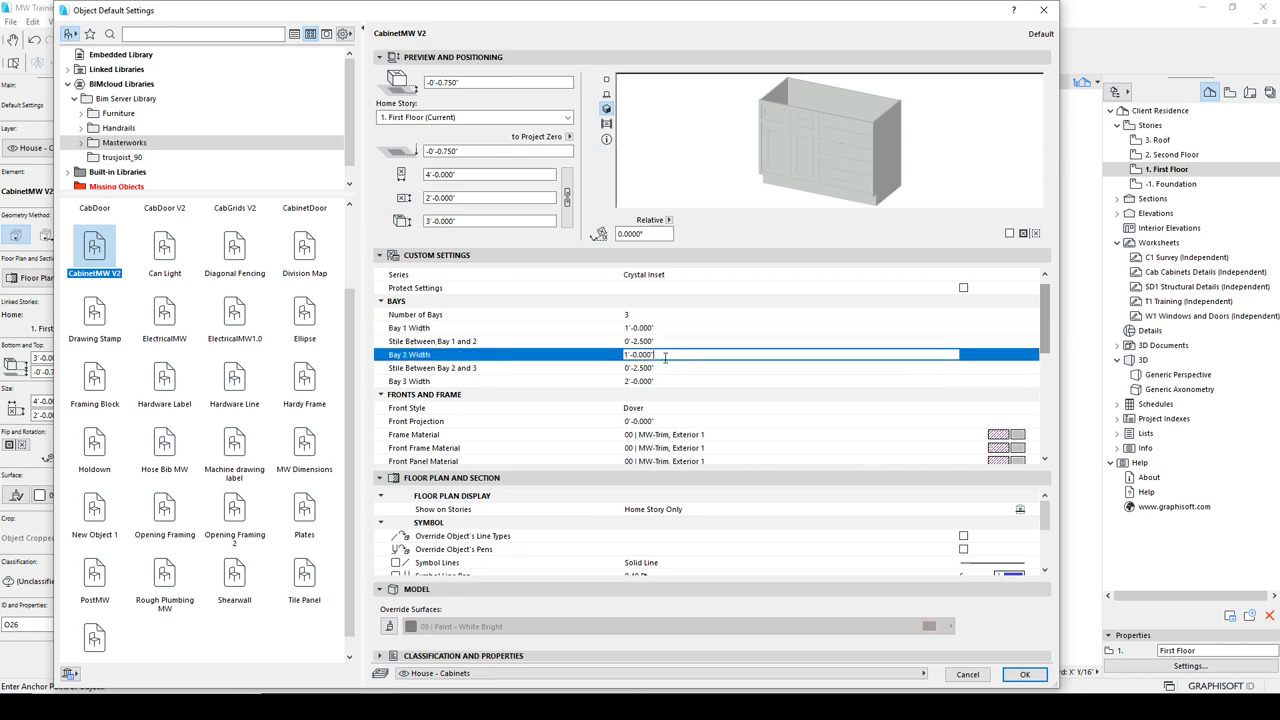
pyautogui.moveTo(664, 329); pyautogui.dragTo(590, 316)
pyautogui.write('1.5')
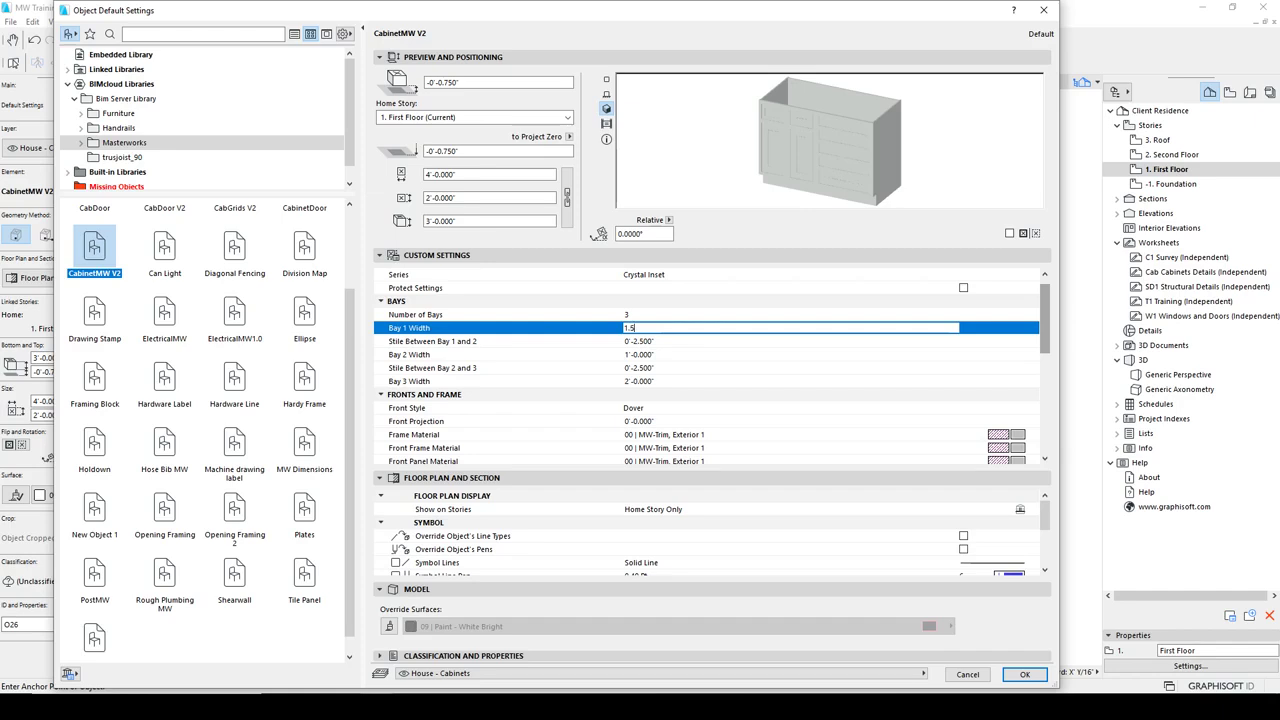
# - Set the Bay 2 Width of the three-bay cabinet to 1.5 feet
pyautogui.press('Return')
pyautogui.click(668, 356)
pyautogui.write('1')
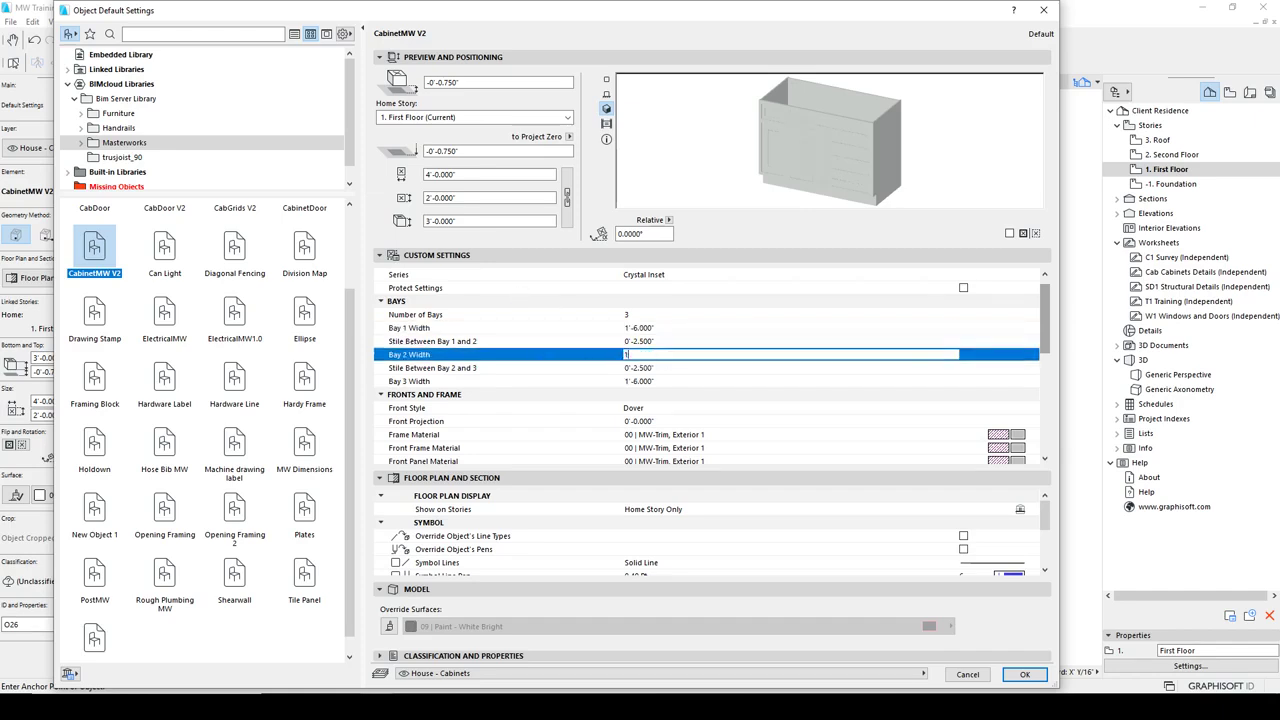
pyautogui.write('.5')
pyautogui.click(702, 341)
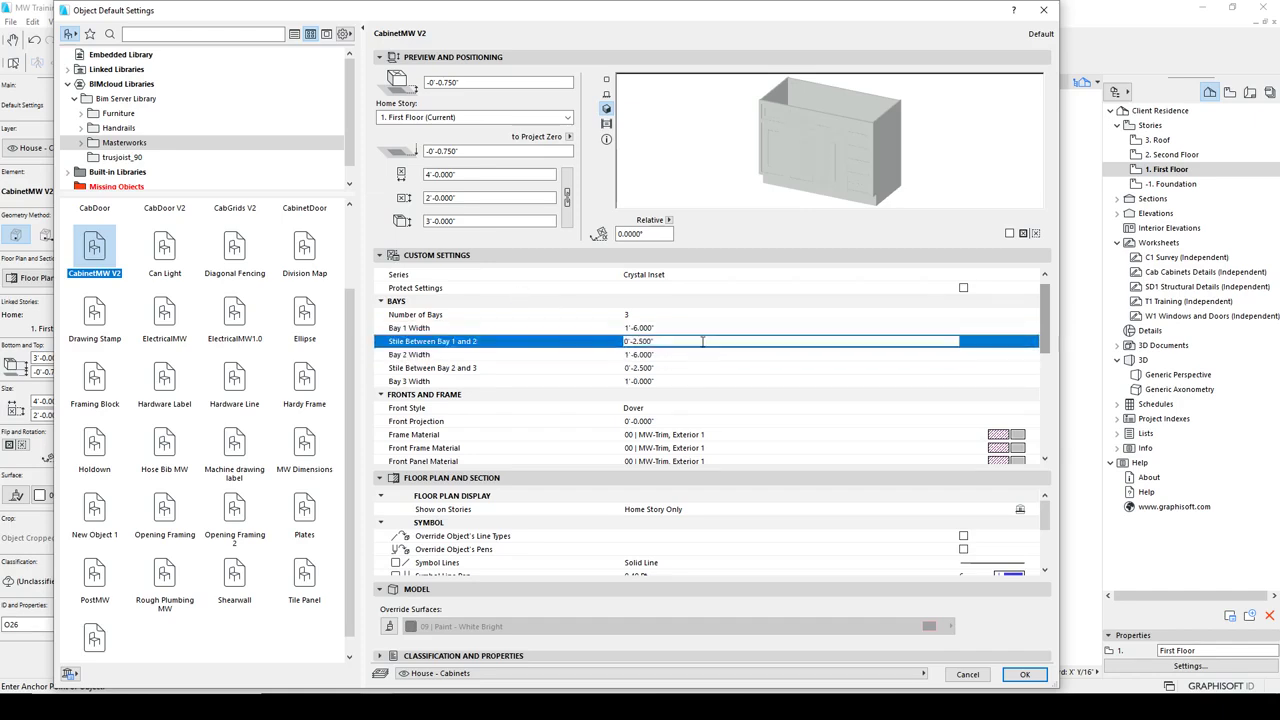
pyautogui.click(657, 384)
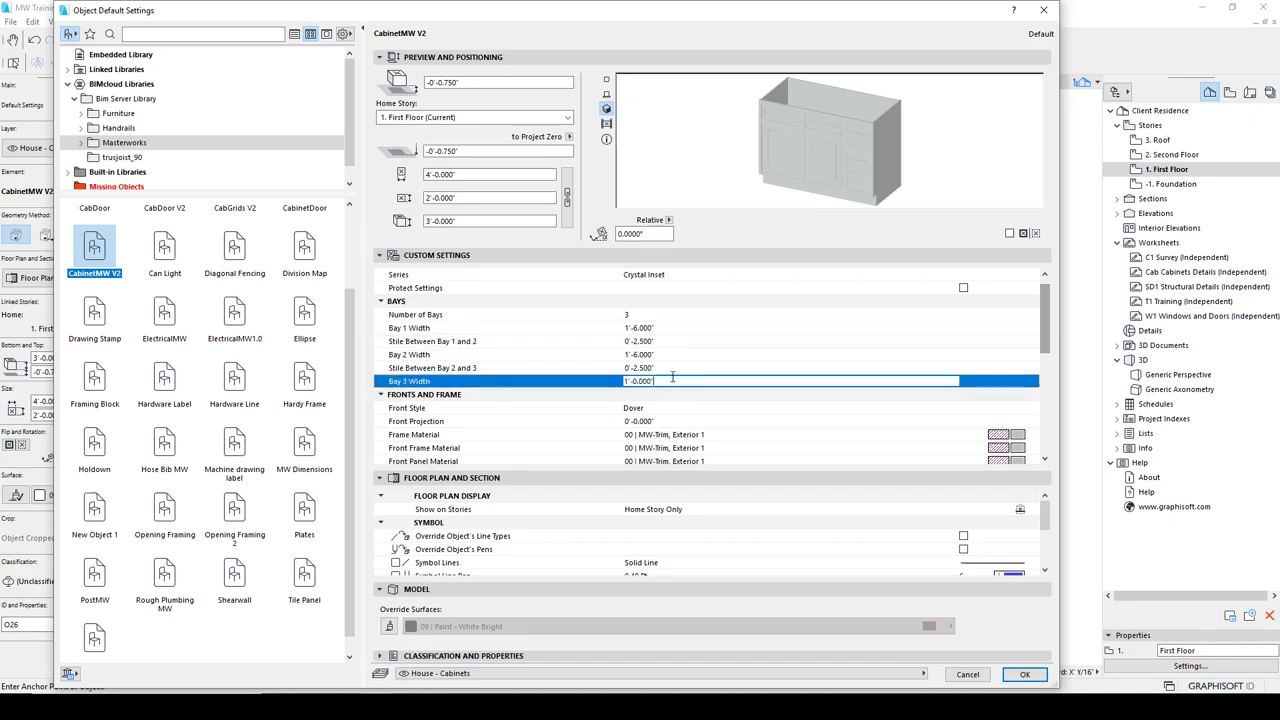
# - Set the Bay 1 Width to 1'-3" and the Bay 2 Width to 1'-4", and accept the default object settings
pyautogui.click(655, 328)
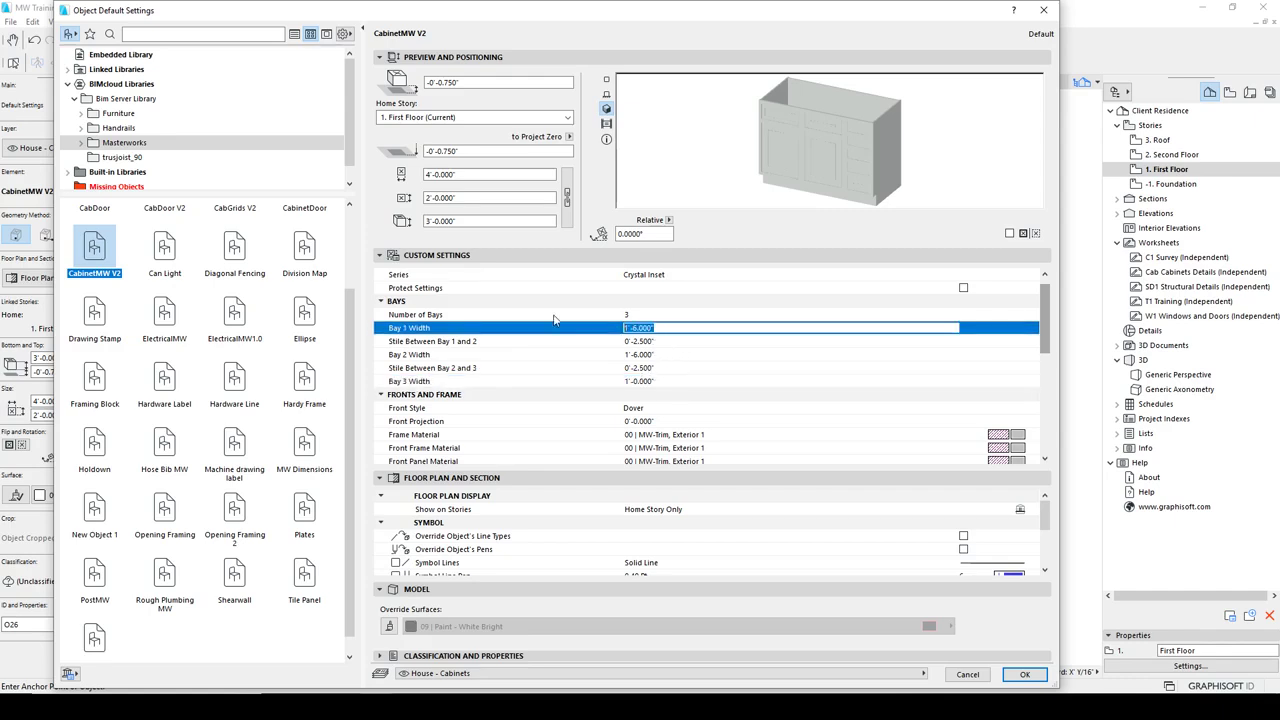
pyautogui.write('1-3')
pyautogui.press('Return')
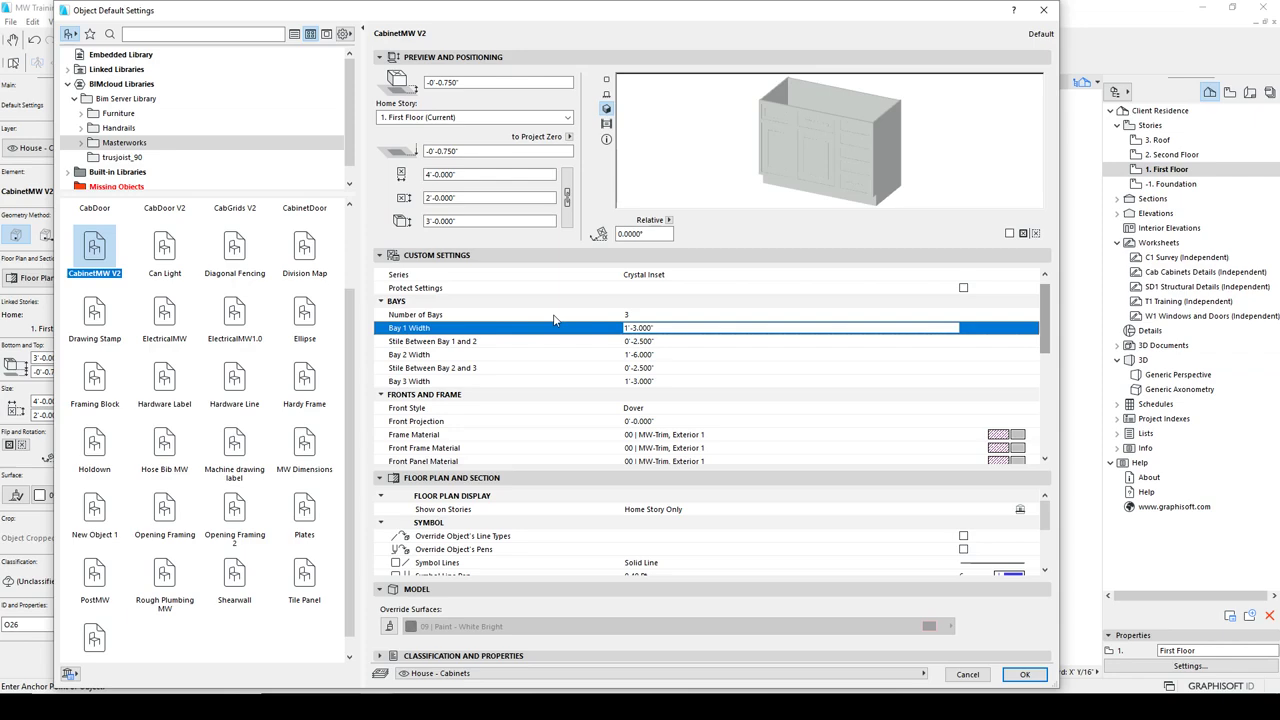
pyautogui.click(628, 353)
pyautogui.write('1-4')
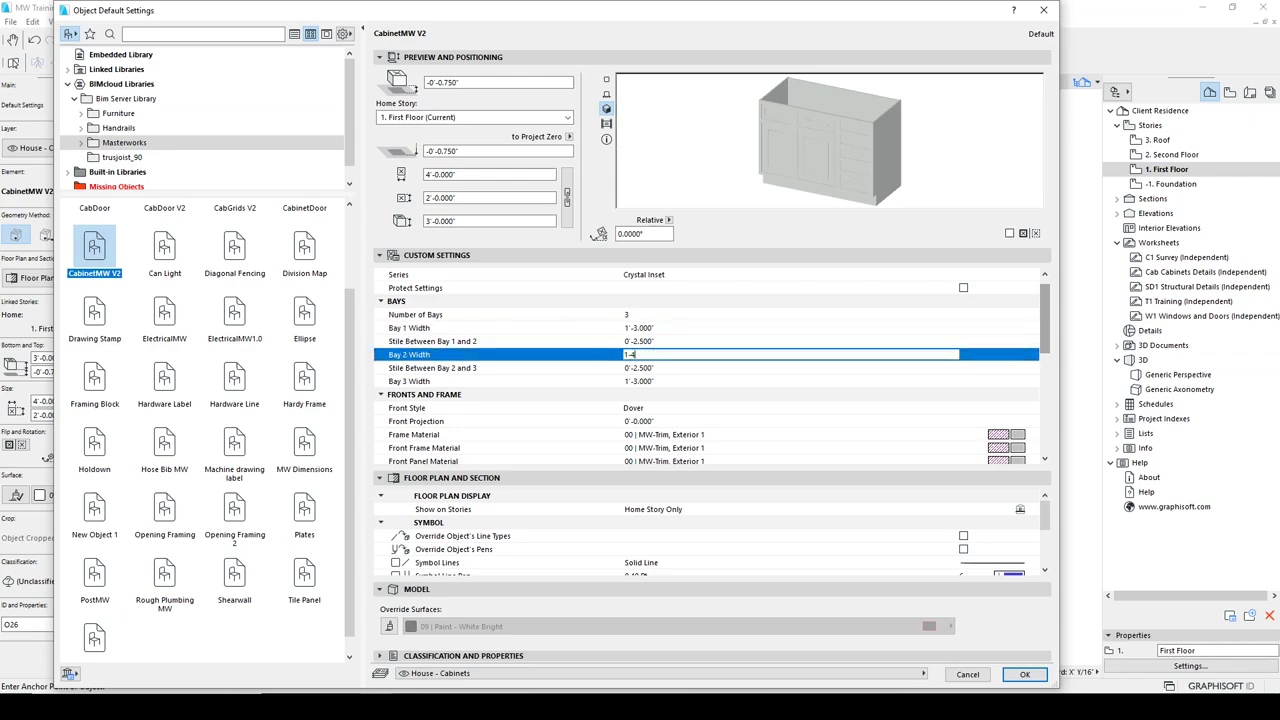
pyautogui.press('Return')
pyautogui.press('Return')
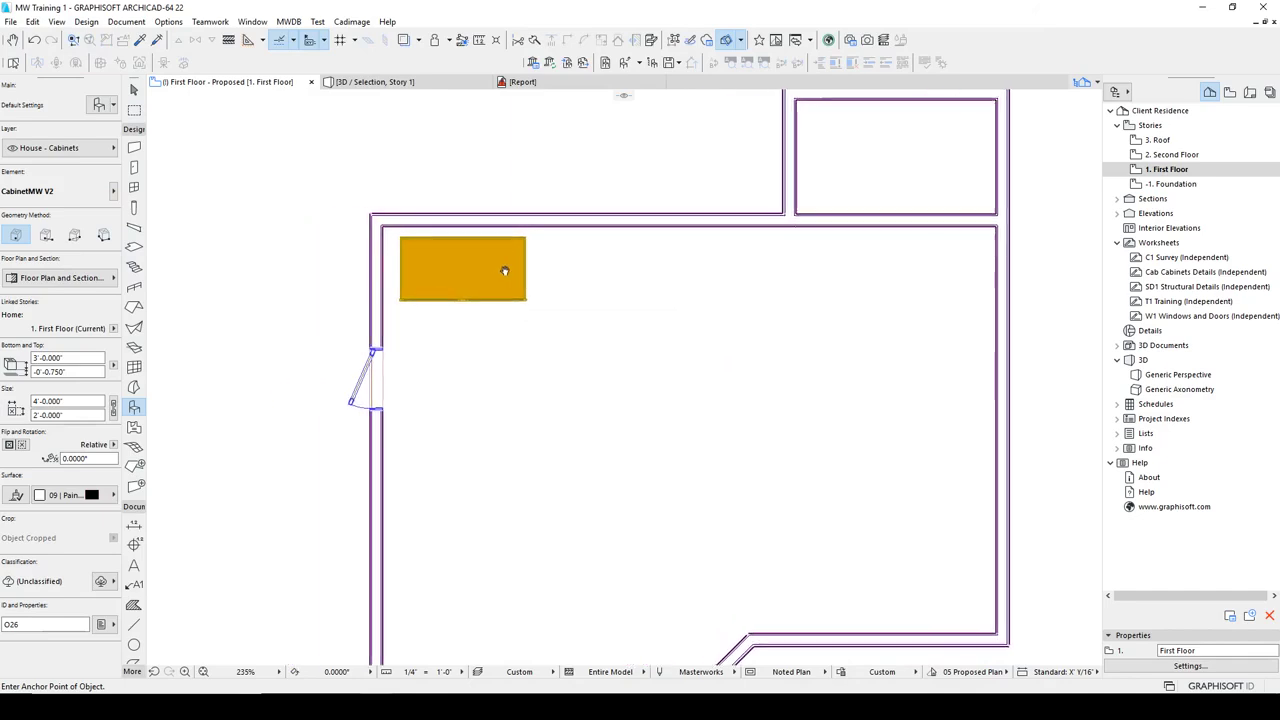
# - Copy the existing cabinet on the floor plan so the copy stands directly beside it, aligned at the front corners
pyautogui.scroll(3, 506, 266)
pyautogui.click(435, 233)
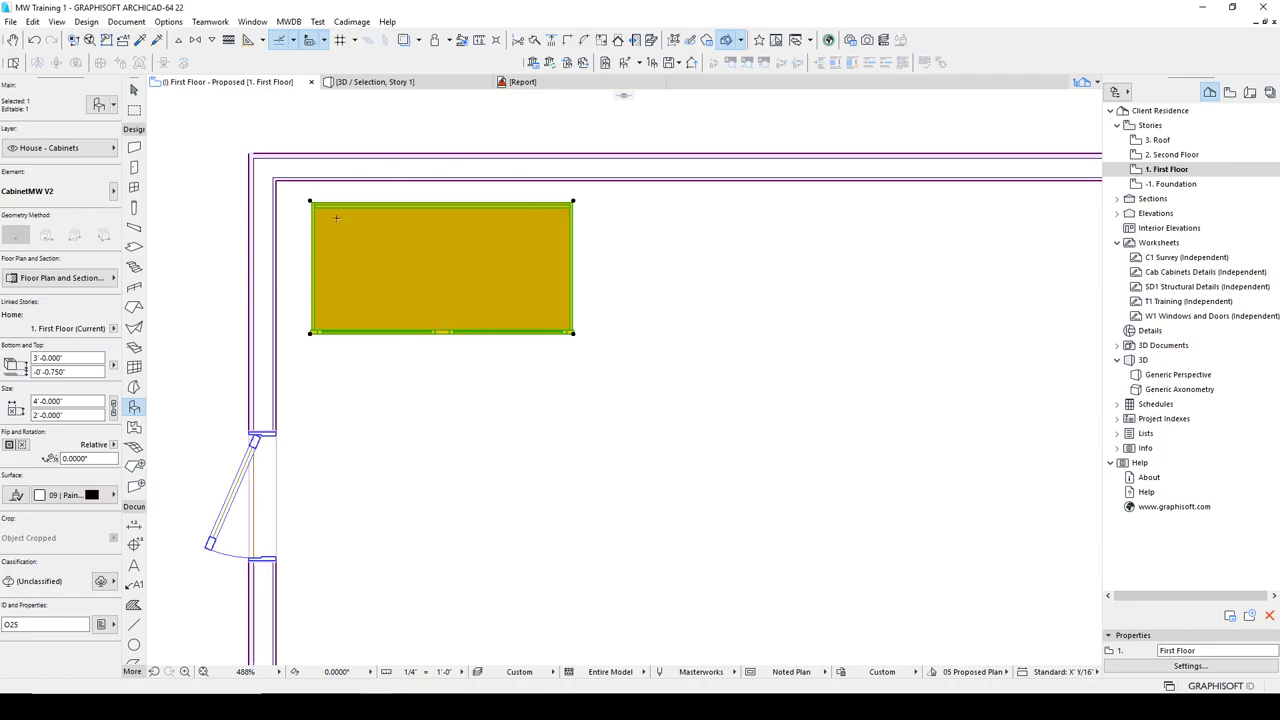
pyautogui.scroll(3, 576, 243)
pyautogui.moveTo(541, 340); pyautogui.dragTo(738, 348, button='middle')
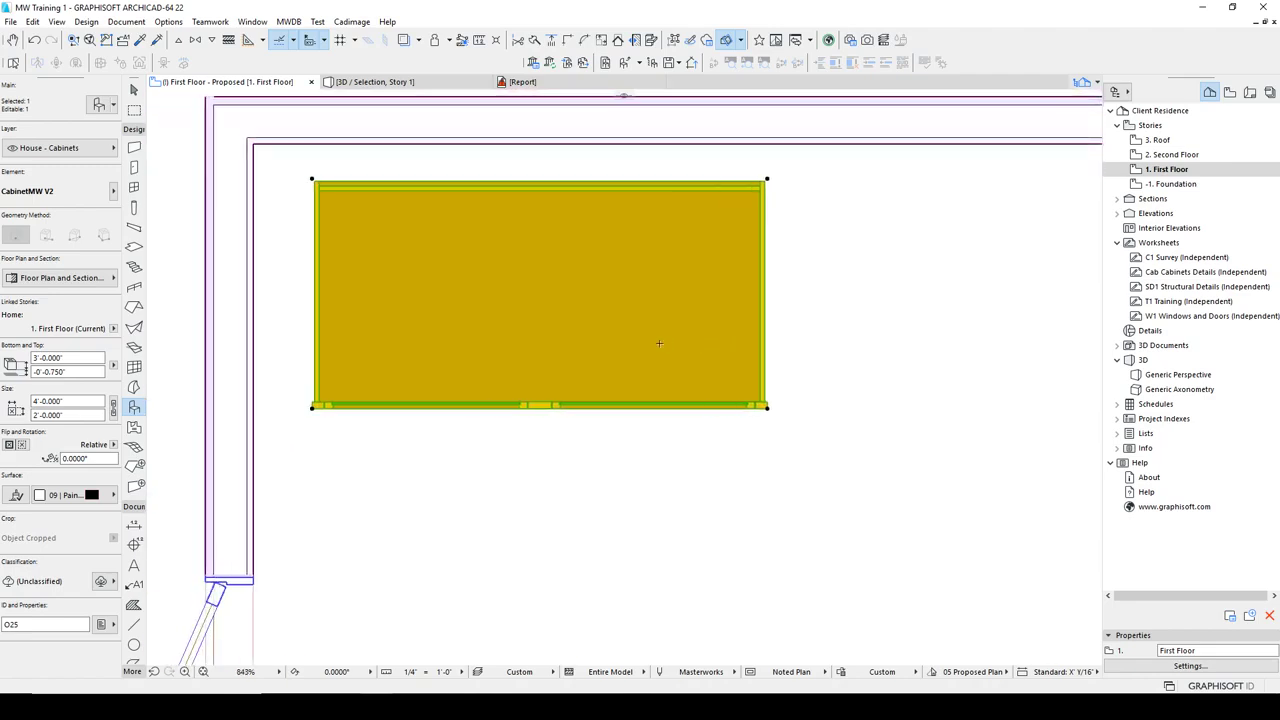
pyautogui.hotkey('ctrl', 'shift', 'd')
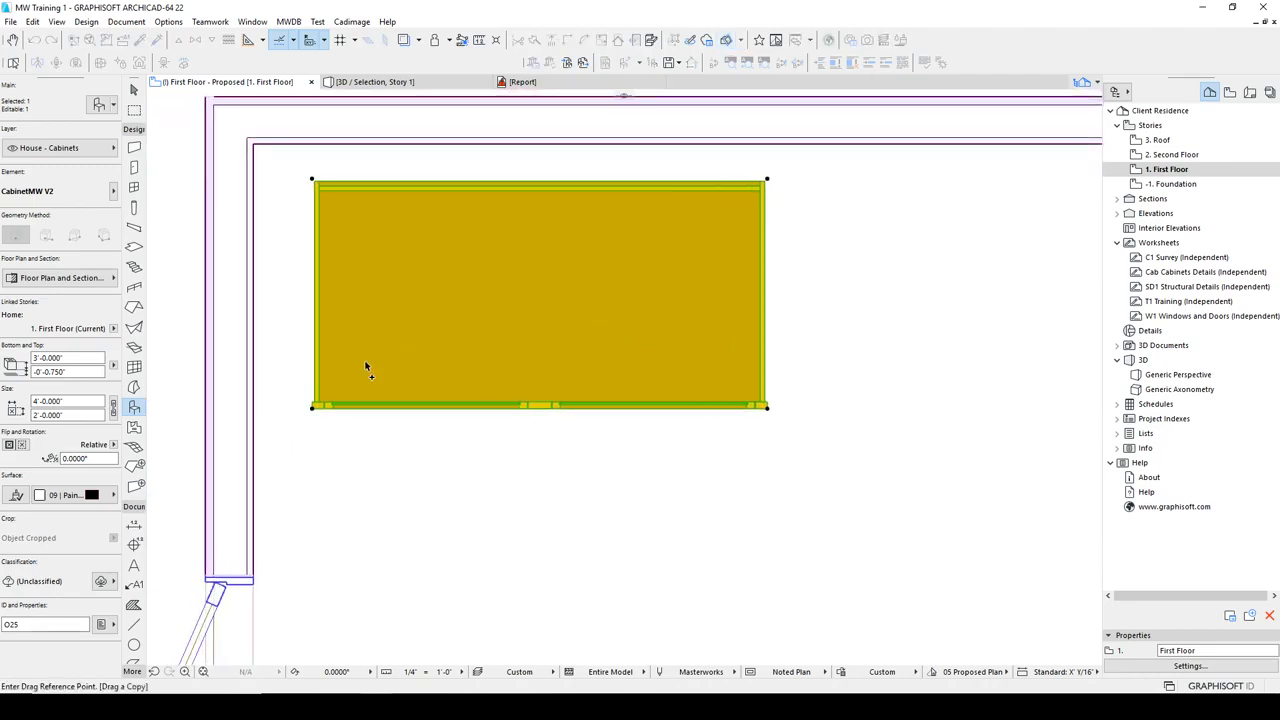
pyautogui.click(313, 408)
pyautogui.click(768, 408)
pyautogui.press('Escape')
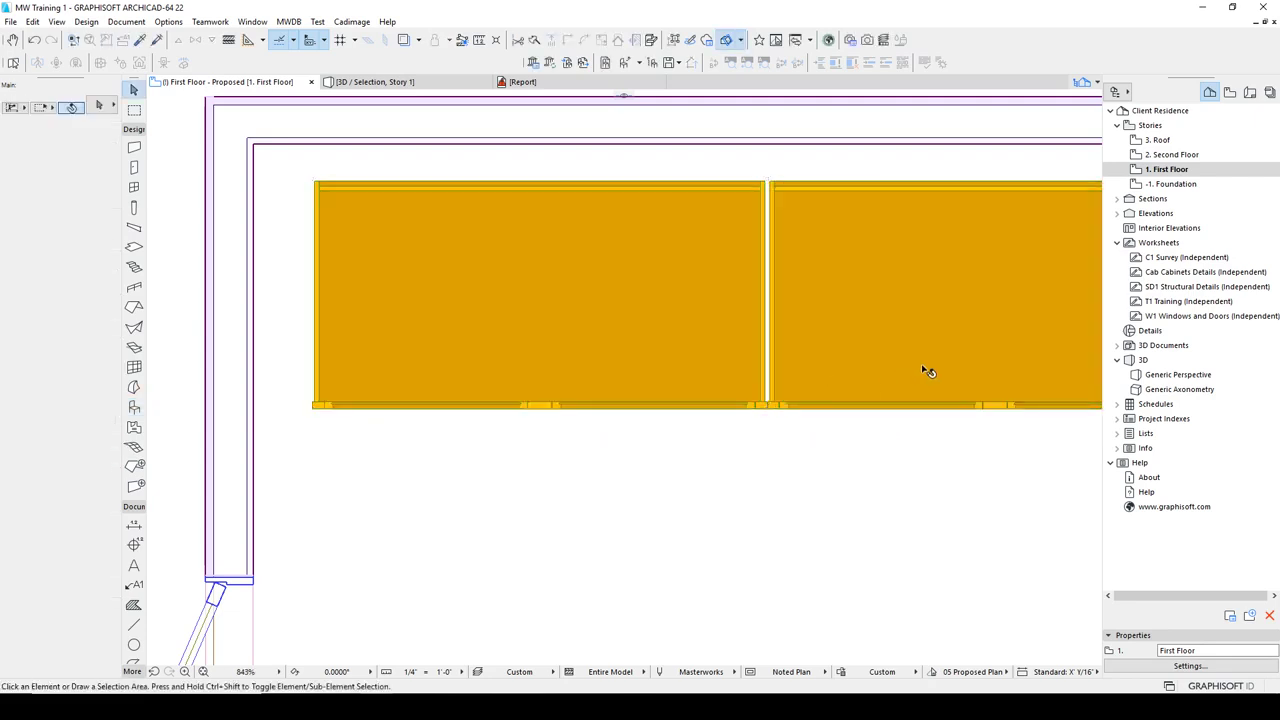
# - Stretch the copied cabinet several times by its free front corner, ending at a width of about 2'-5.3"
pyautogui.moveTo(928, 371); pyautogui.dragTo(652, 338, button='middle')
pyautogui.click(674, 311)
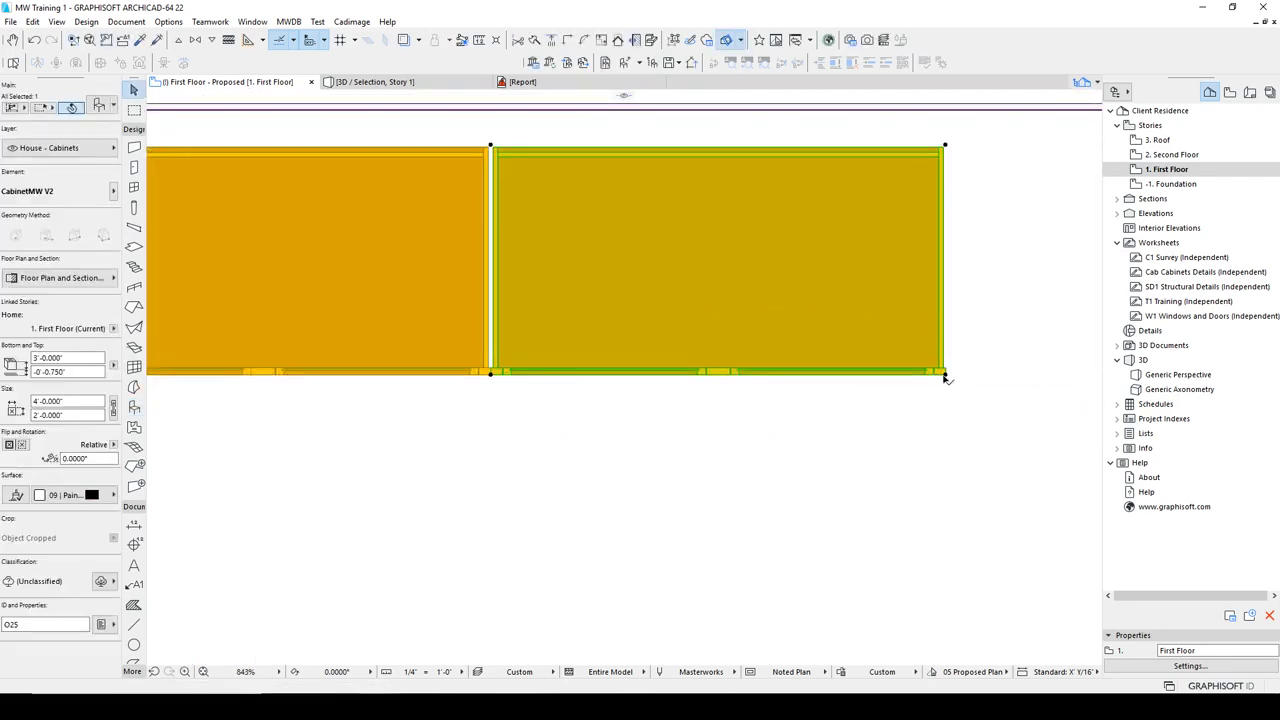
pyautogui.click(945, 375)
pyautogui.click(800, 371)
pyautogui.click(800, 375)
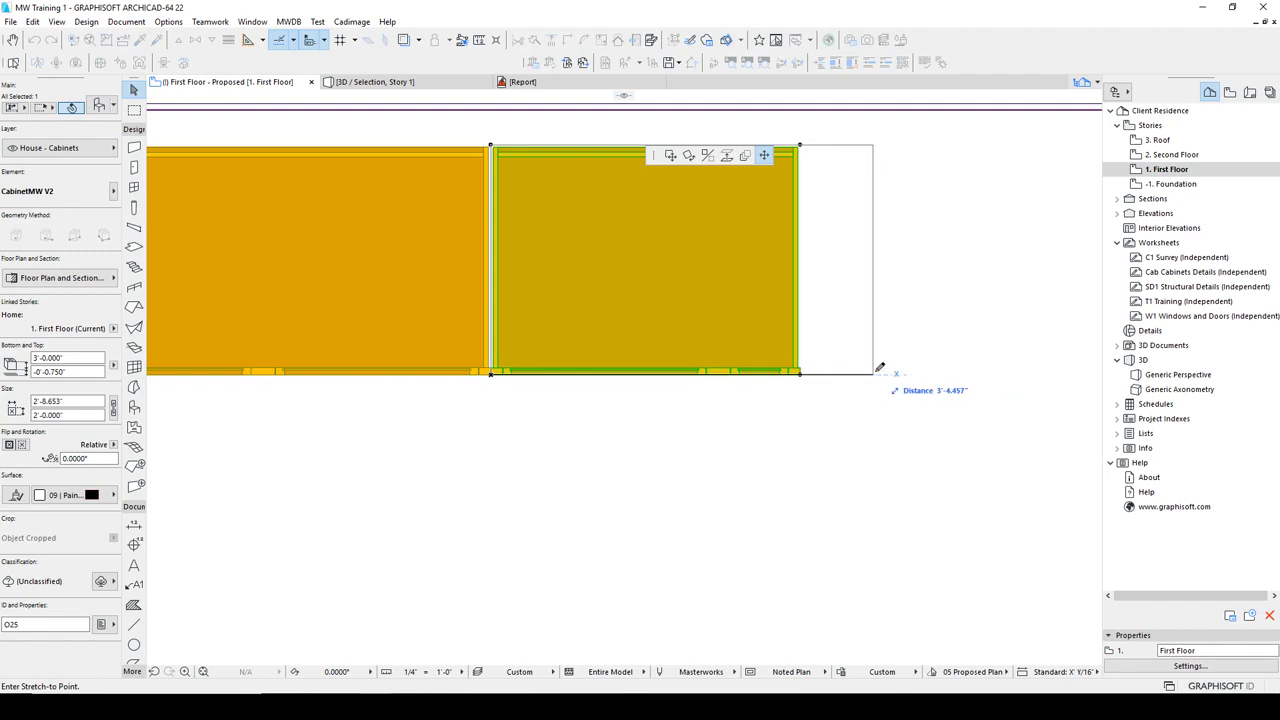
pyautogui.click(878, 372)
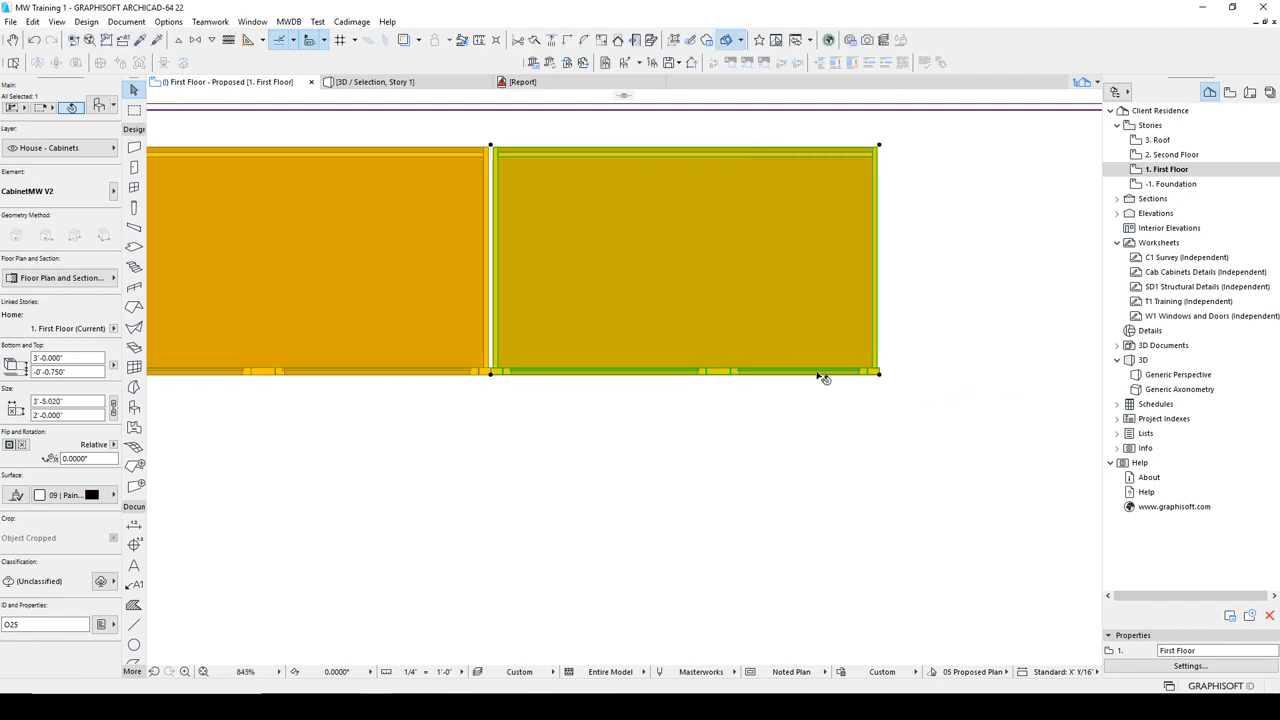
pyautogui.click(879, 373)
pyautogui.click(767, 373)
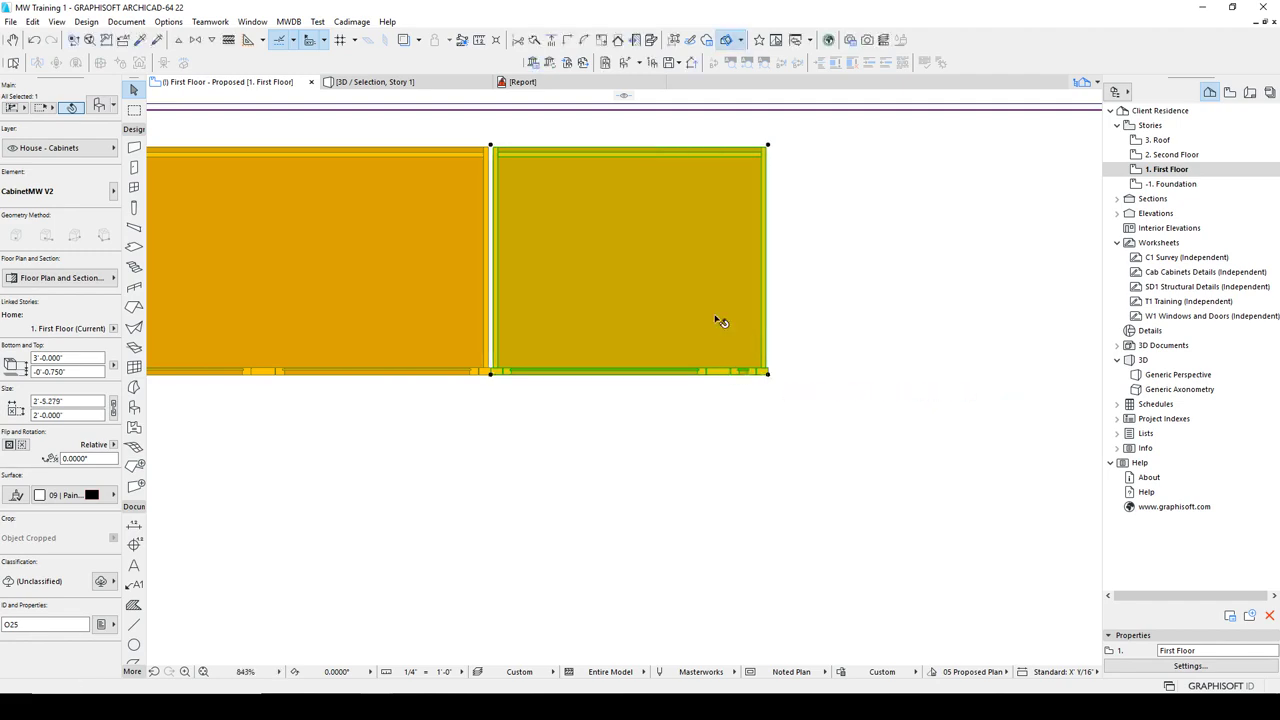
# - Open the settings of the stretched cabinet and continue past the script warnings
pyautogui.click(103, 107)
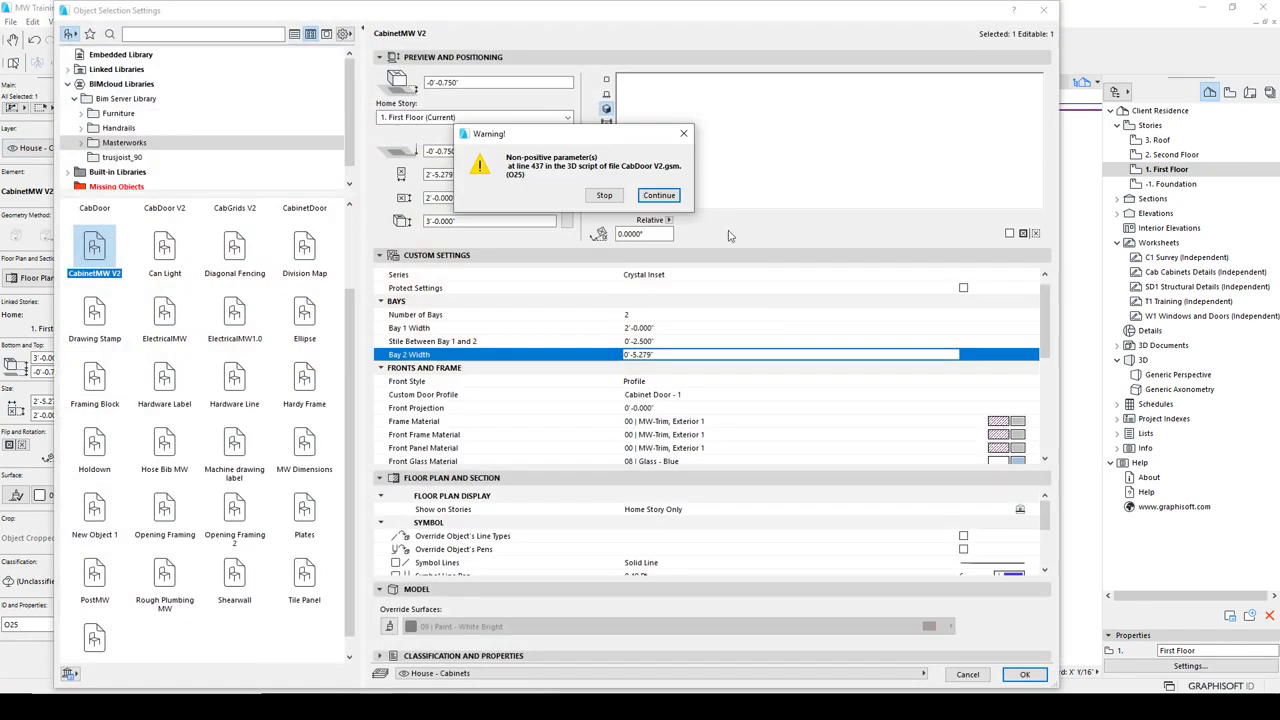
pyautogui.click(659, 195)
pyautogui.click(659, 195)
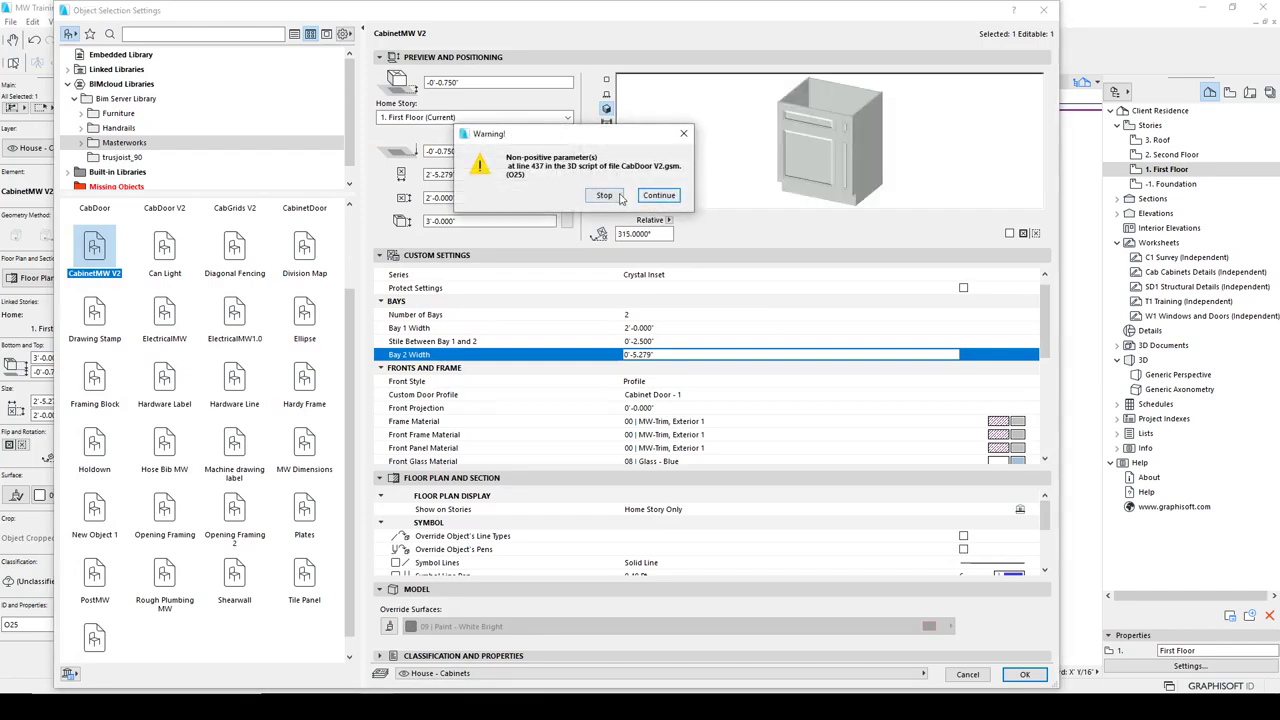
pyautogui.click(659, 195)
pyautogui.moveTo(760, 156); pyautogui.dragTo(910, 153)
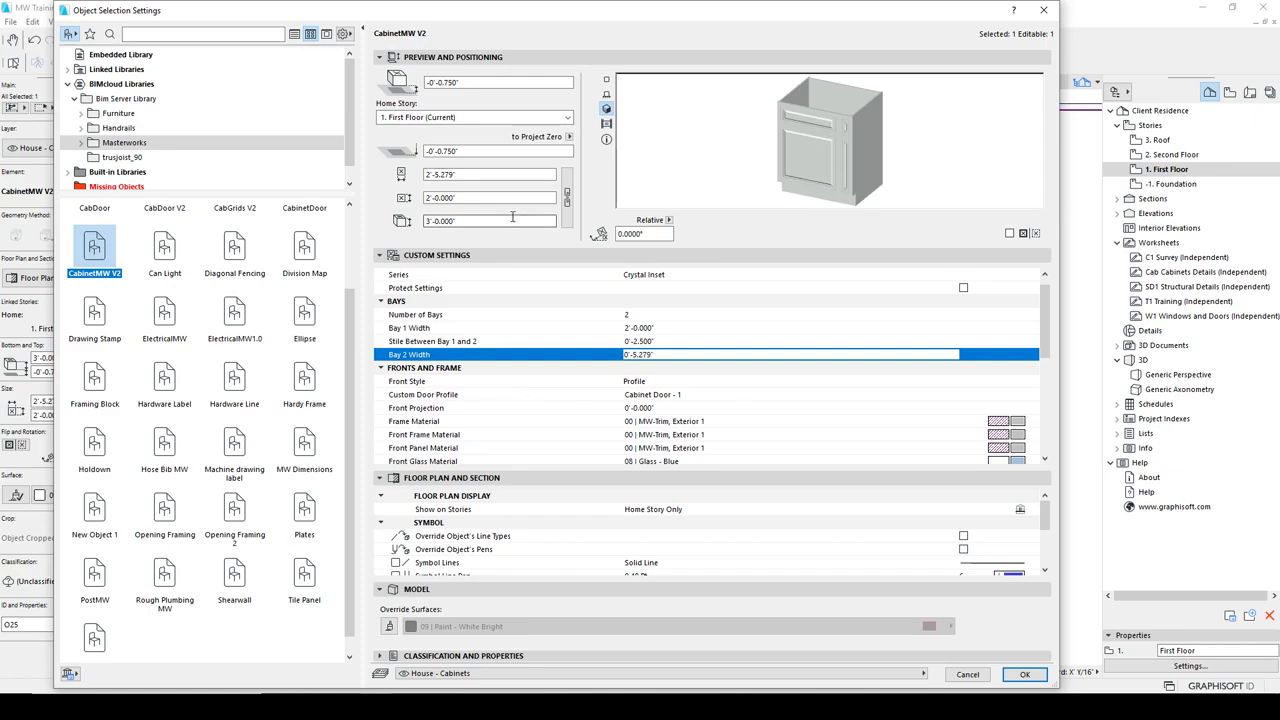
# - Set the Bay 1 Width of the selected two-bay cabinet to 1'
pyautogui.click(674, 327)
pyautogui.doubleClick(674, 327)
pyautogui.write('1')
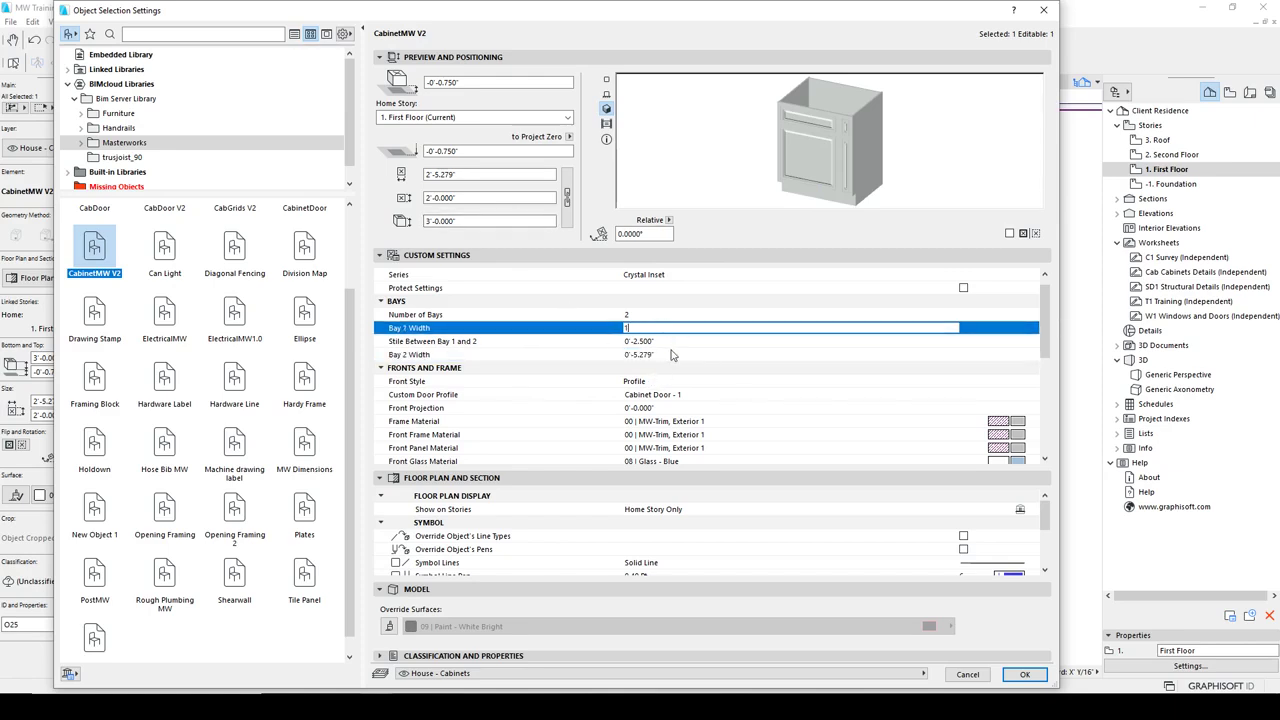
pyautogui.click(674, 344)
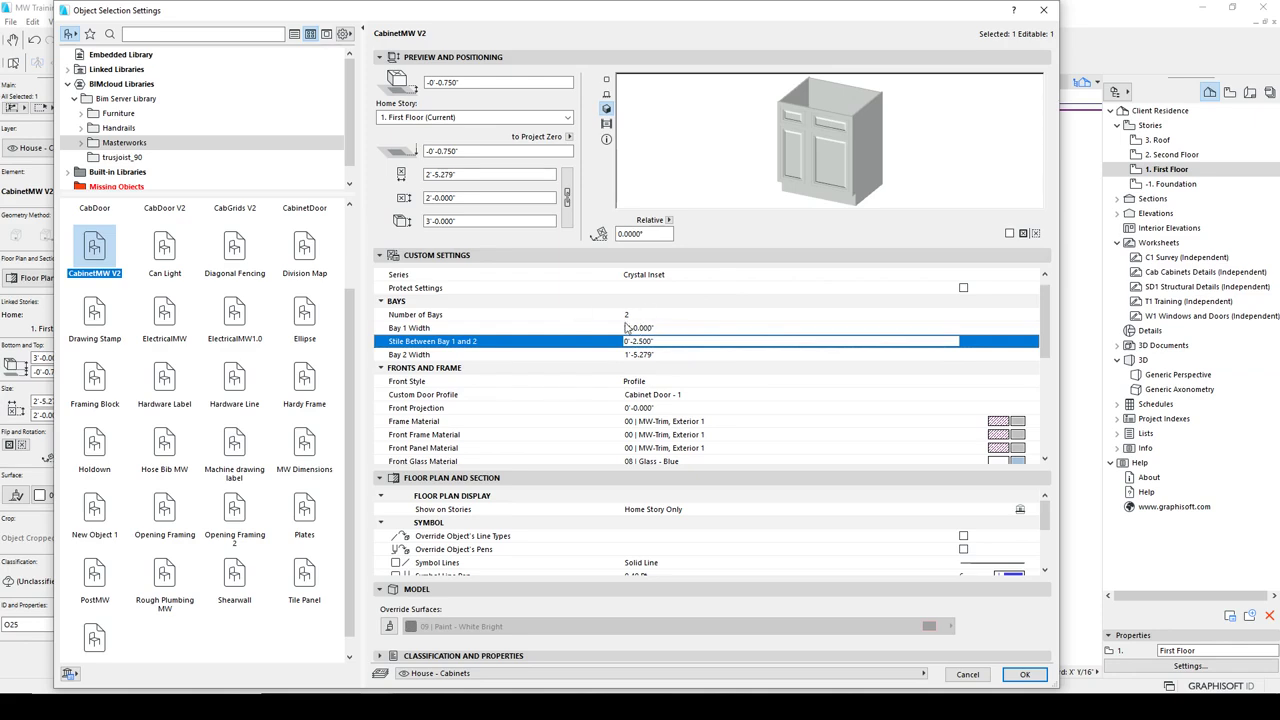
# - Turn on Protect Settings for the selected cabinet
pyautogui.click(963, 289)
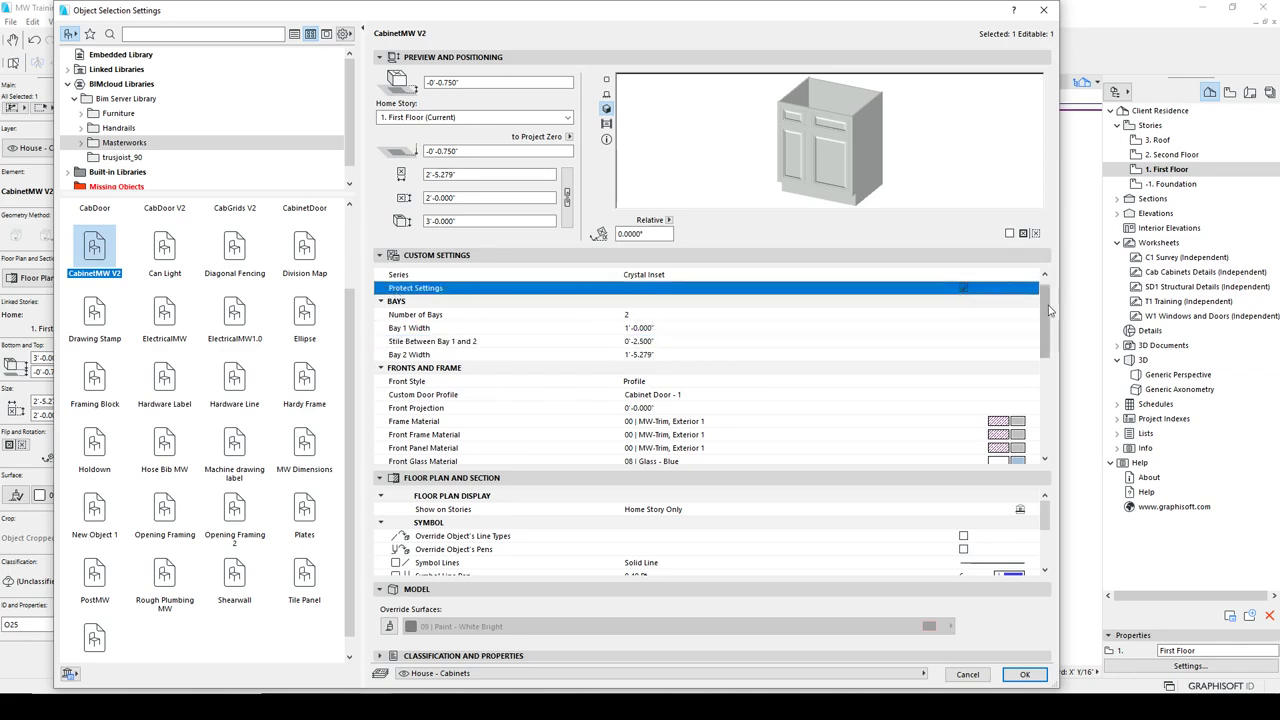
pyautogui.scroll(1, 790, 300)
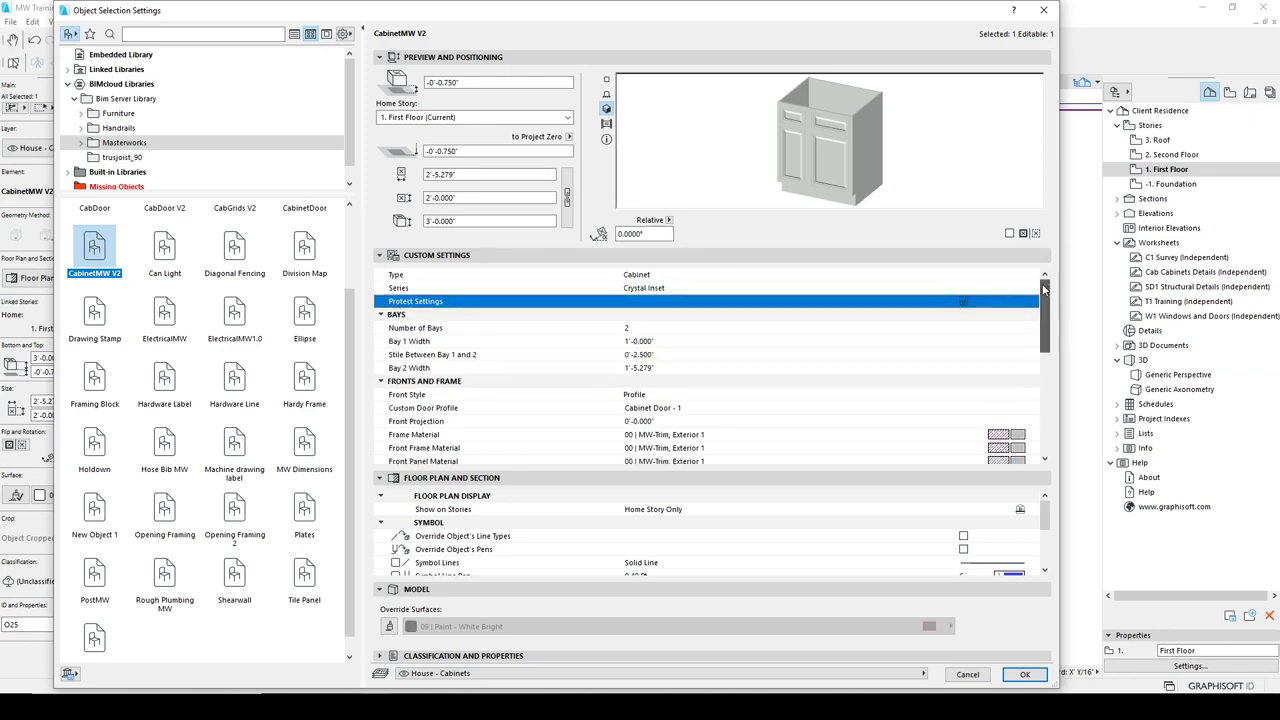
pyautogui.click(651, 331)
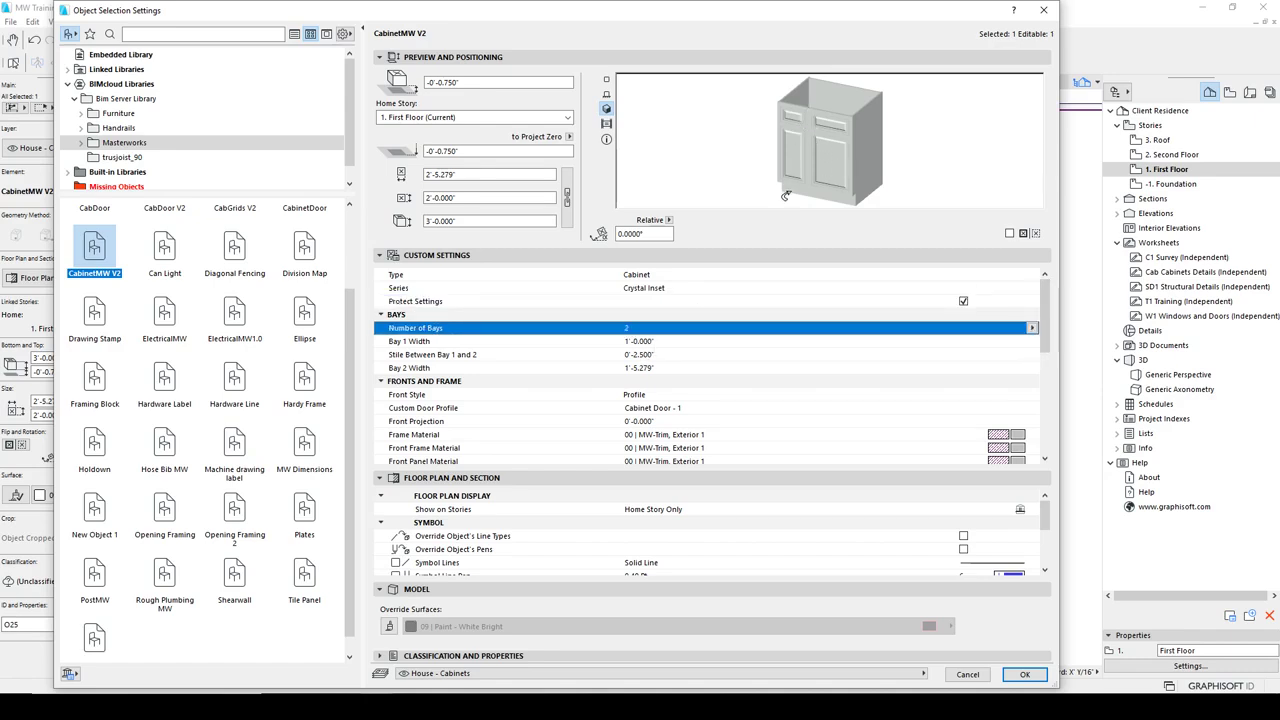
pyautogui.click(721, 139)
pyautogui.click(879, 147)
pyautogui.click(882, 146)
pyautogui.scroll(-3, 1044, 302)
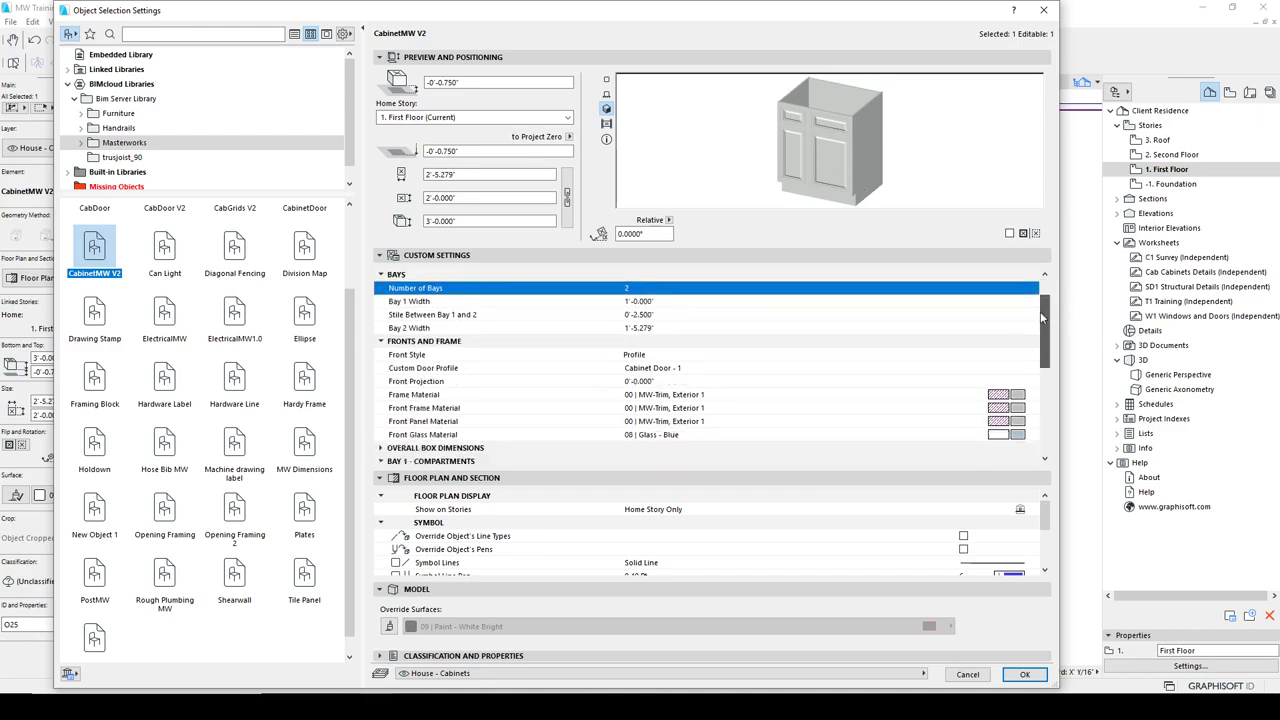
pyautogui.click(725, 358)
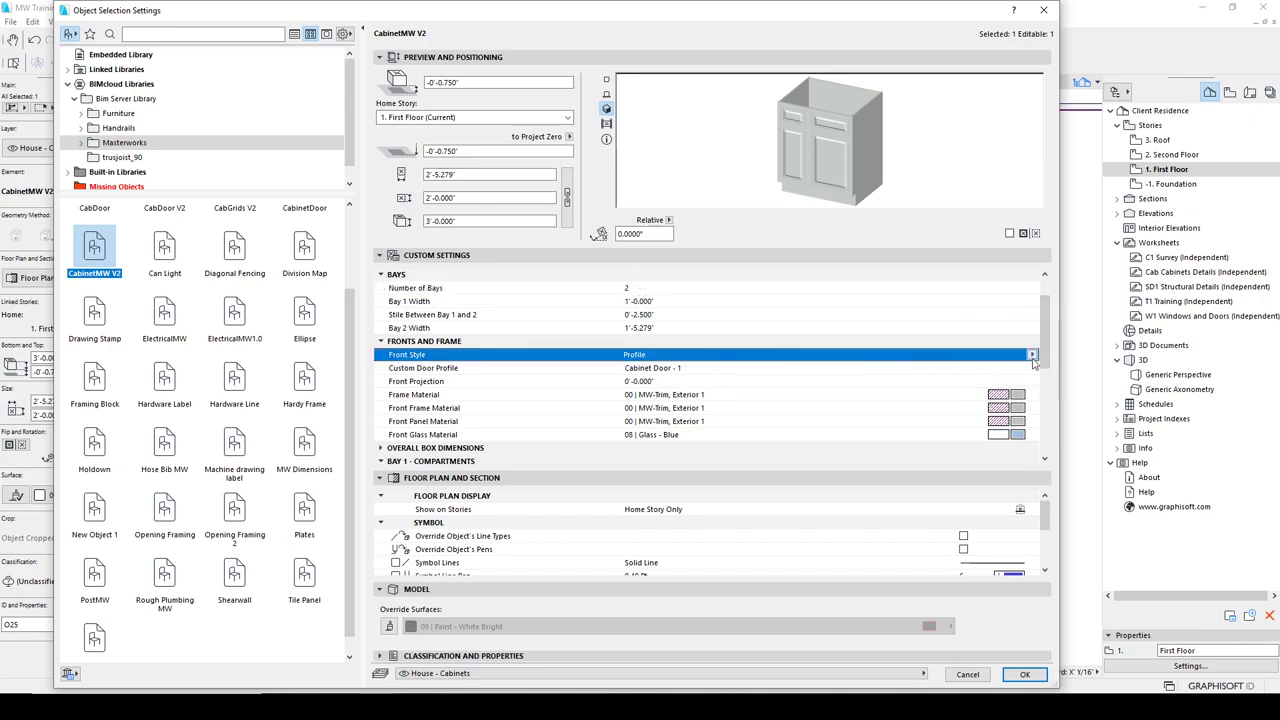
# - Set the cabinet's overall width to 2.5 feet and its Bay 1 Width to 1.25 feet
pyautogui.click(654, 304)
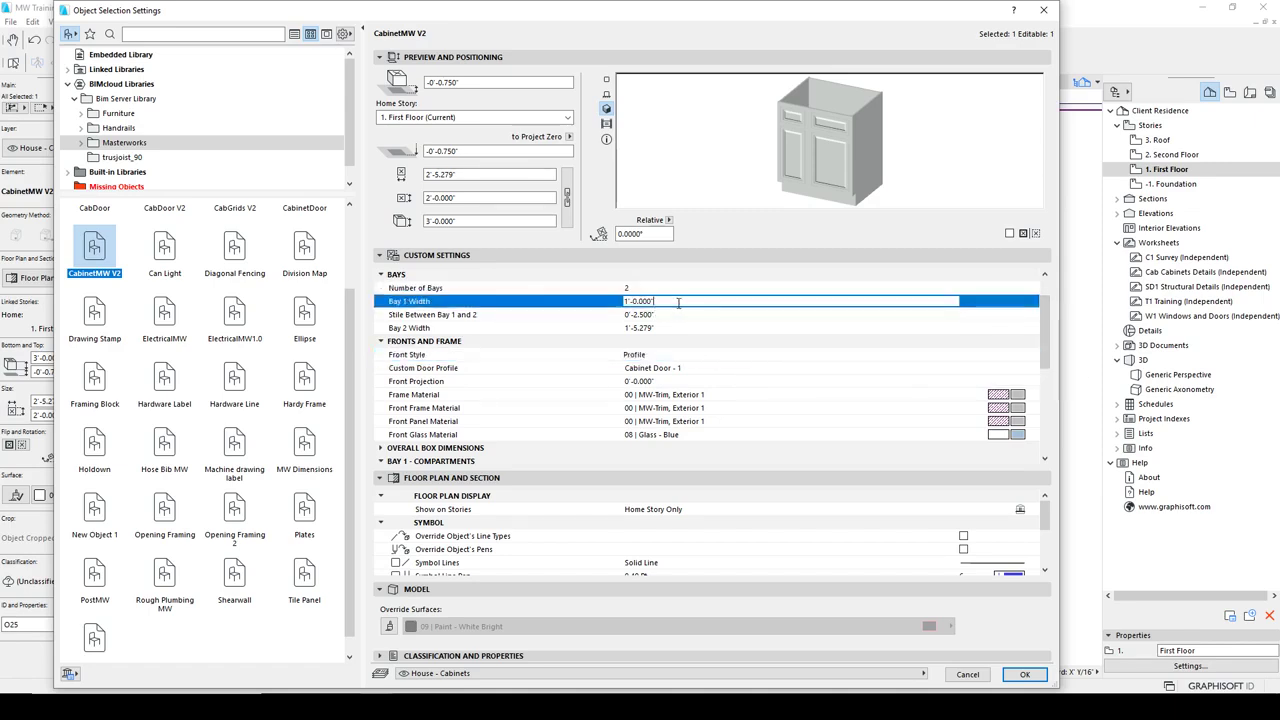
pyautogui.click(466, 174)
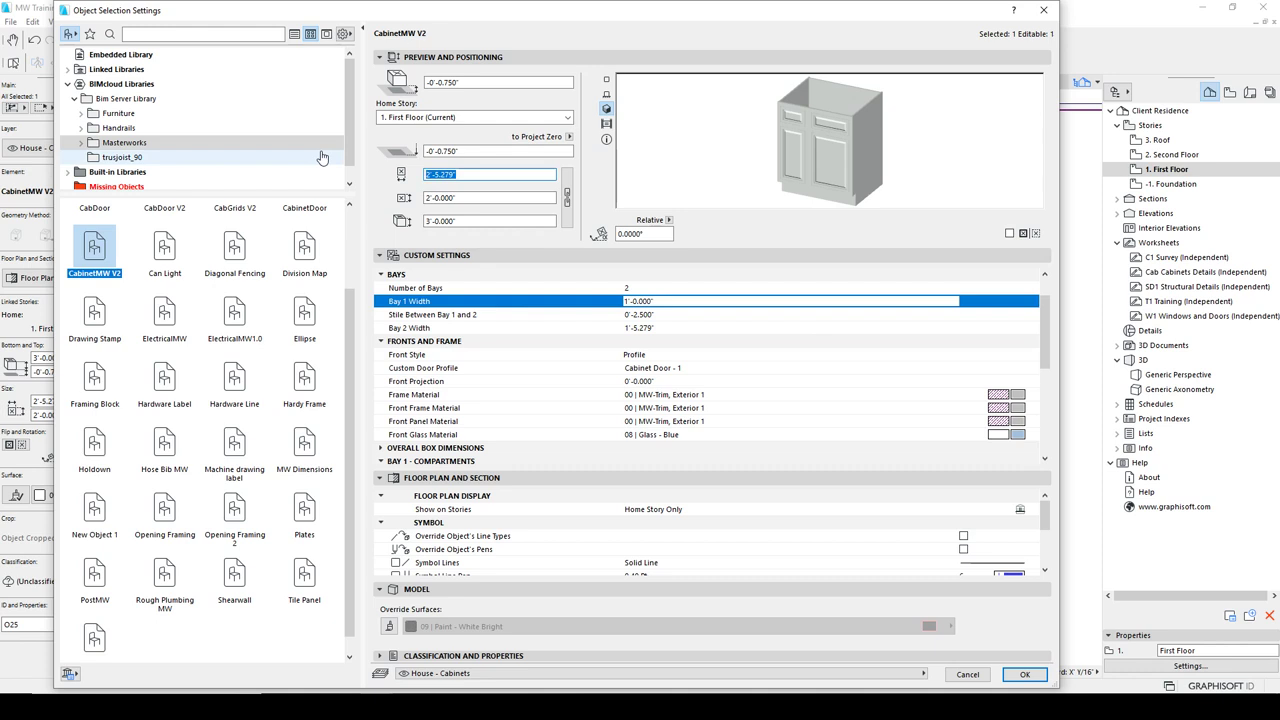
pyautogui.write('2.5')
pyautogui.press('Return')
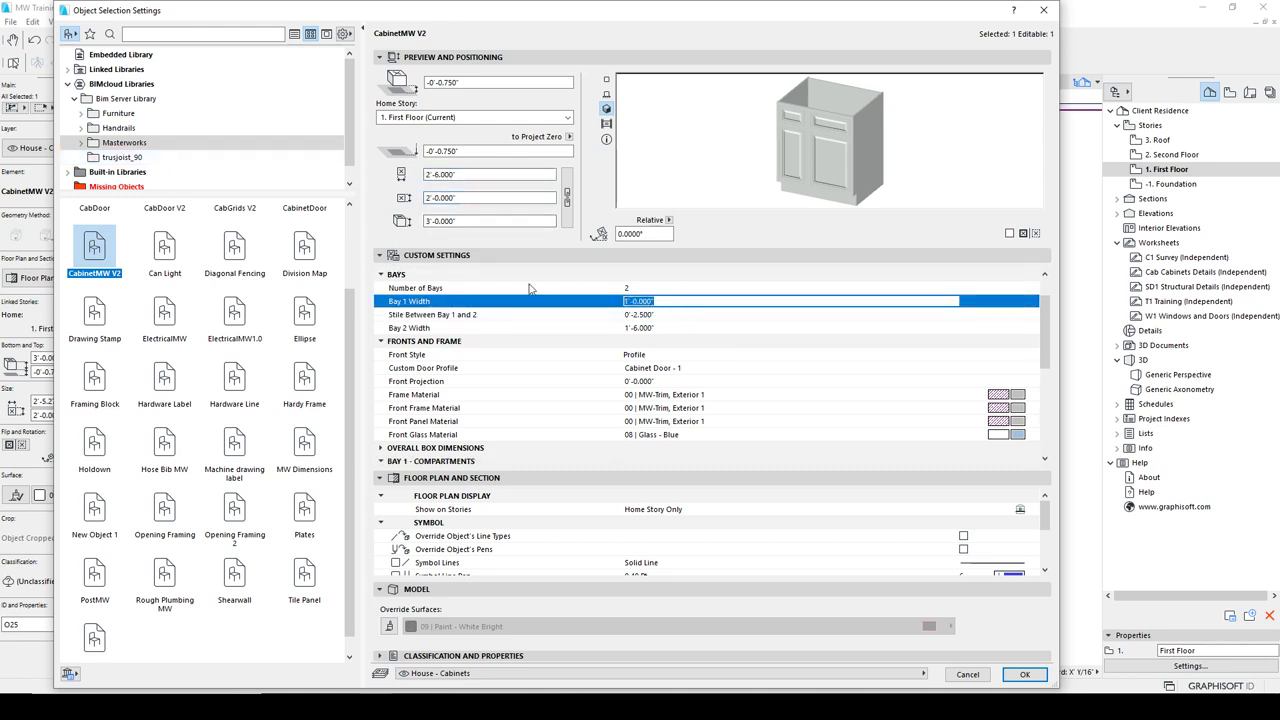
pyautogui.write('1.25')
pyautogui.press('Return')
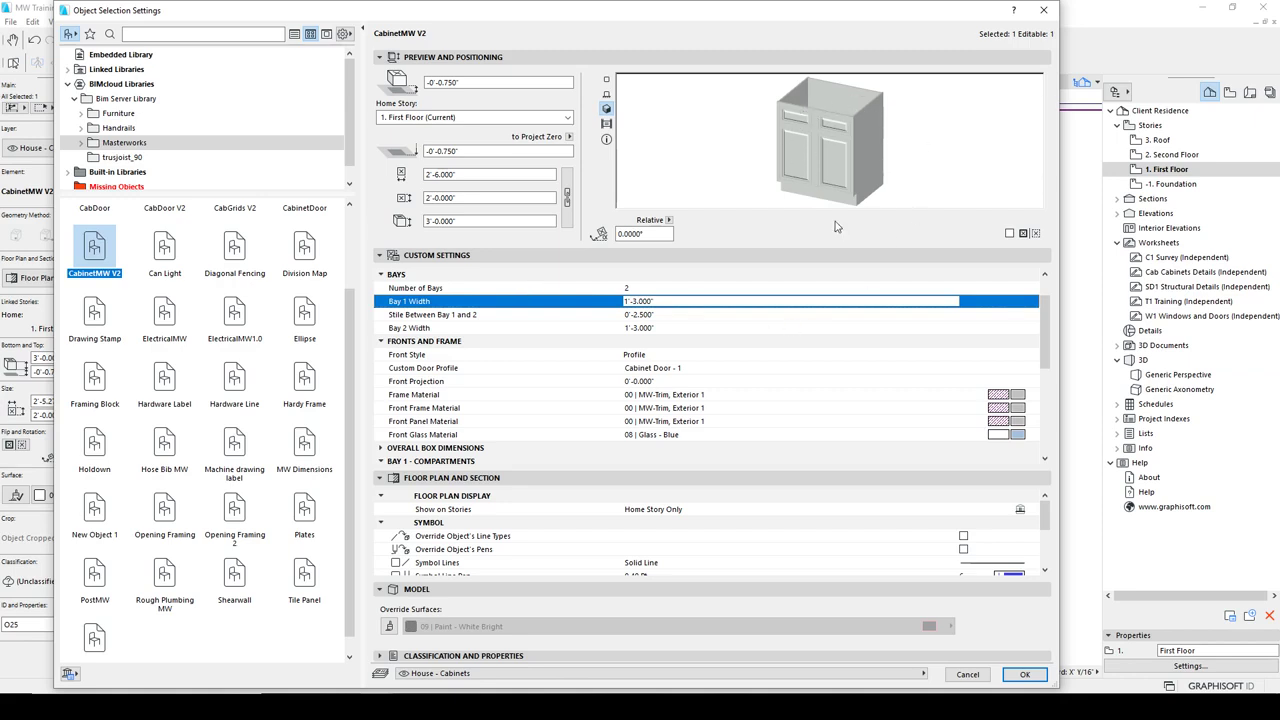
# - Change the cabinet's Front Style to Dover
pyautogui.click(670, 357)
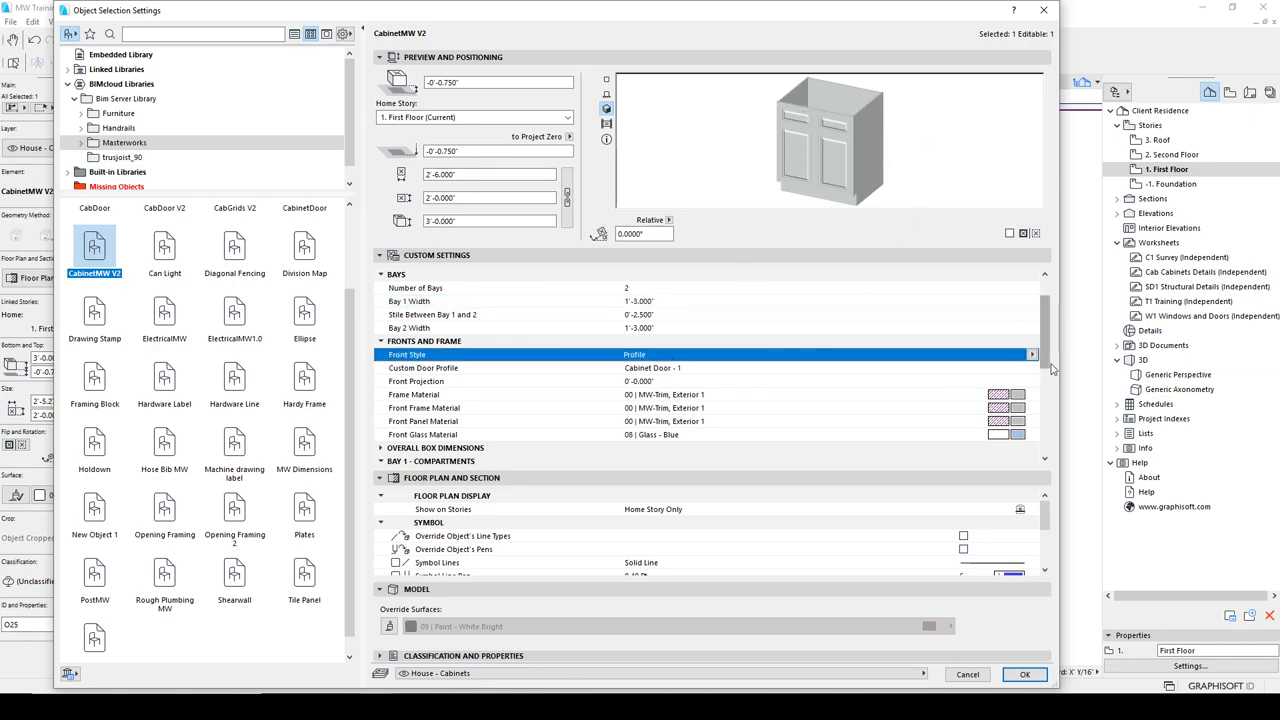
pyautogui.click(1033, 355)
pyautogui.click(1060, 355)
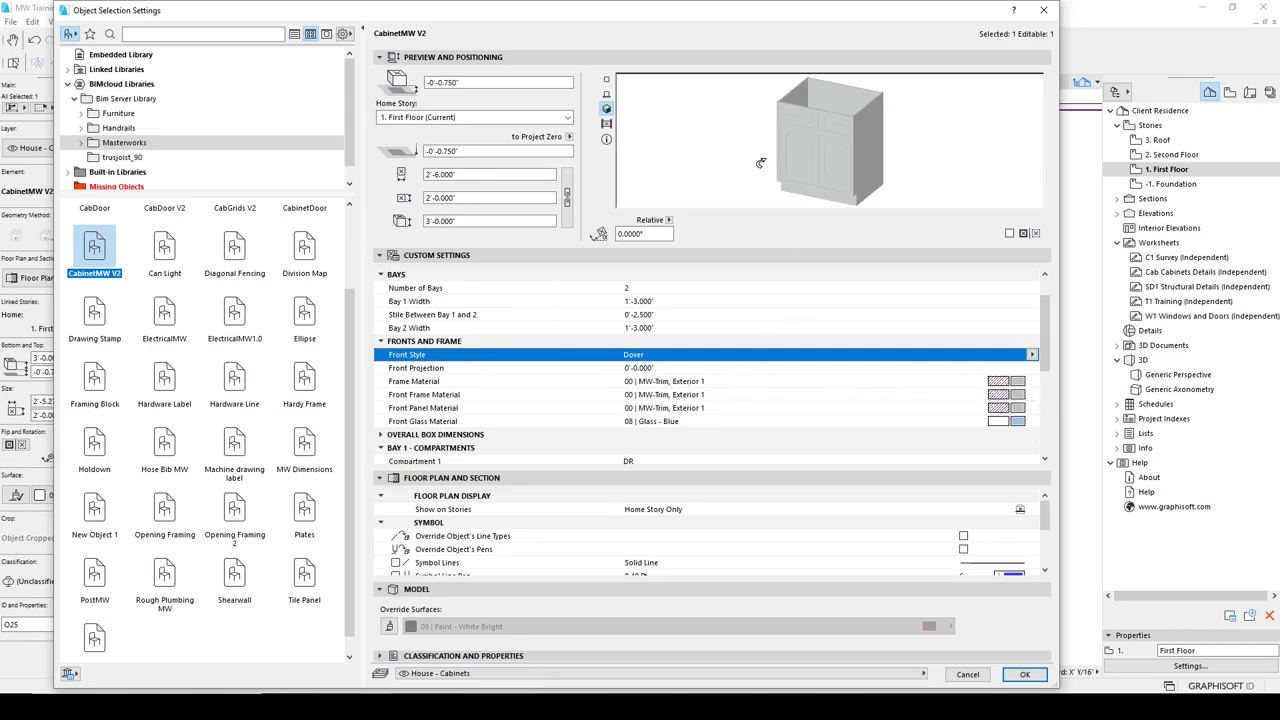
# - Try to set the cabinet's Front Projection to 1 while Protect Settings is on
pyautogui.click(665, 368)
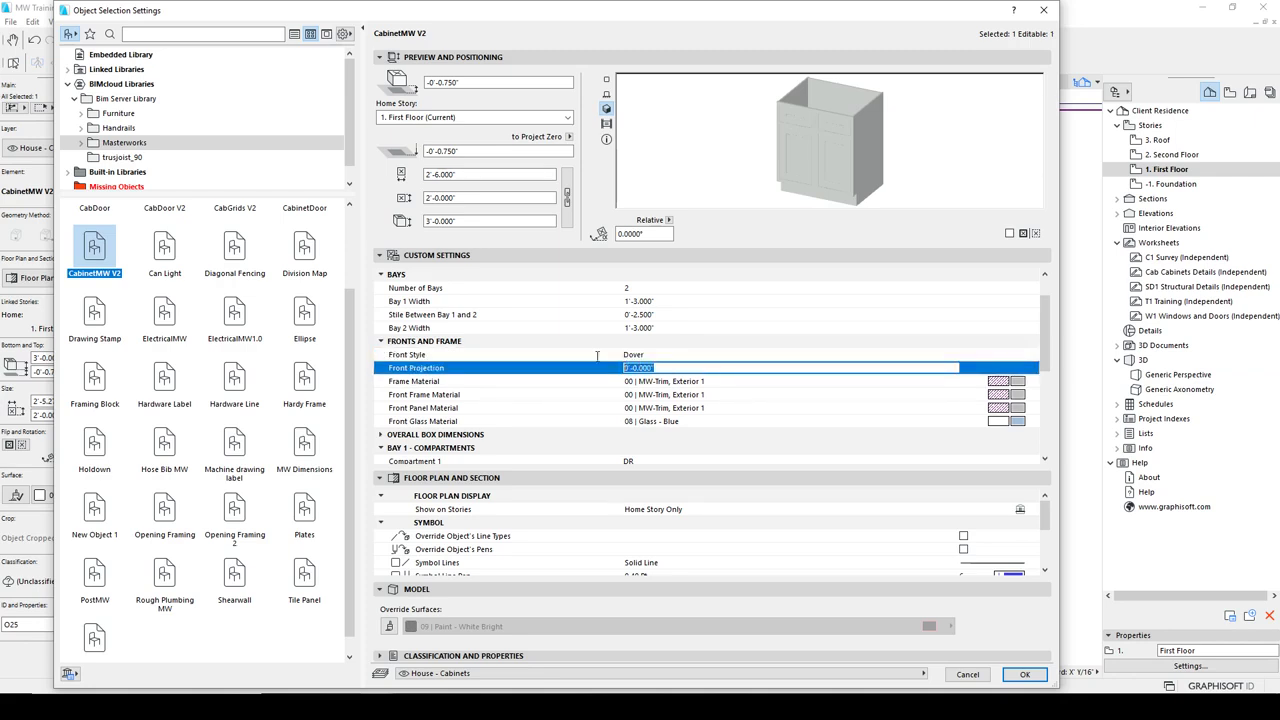
pyautogui.write('1')
pyautogui.click(649, 354)
pyautogui.scroll(1, 706, 362)
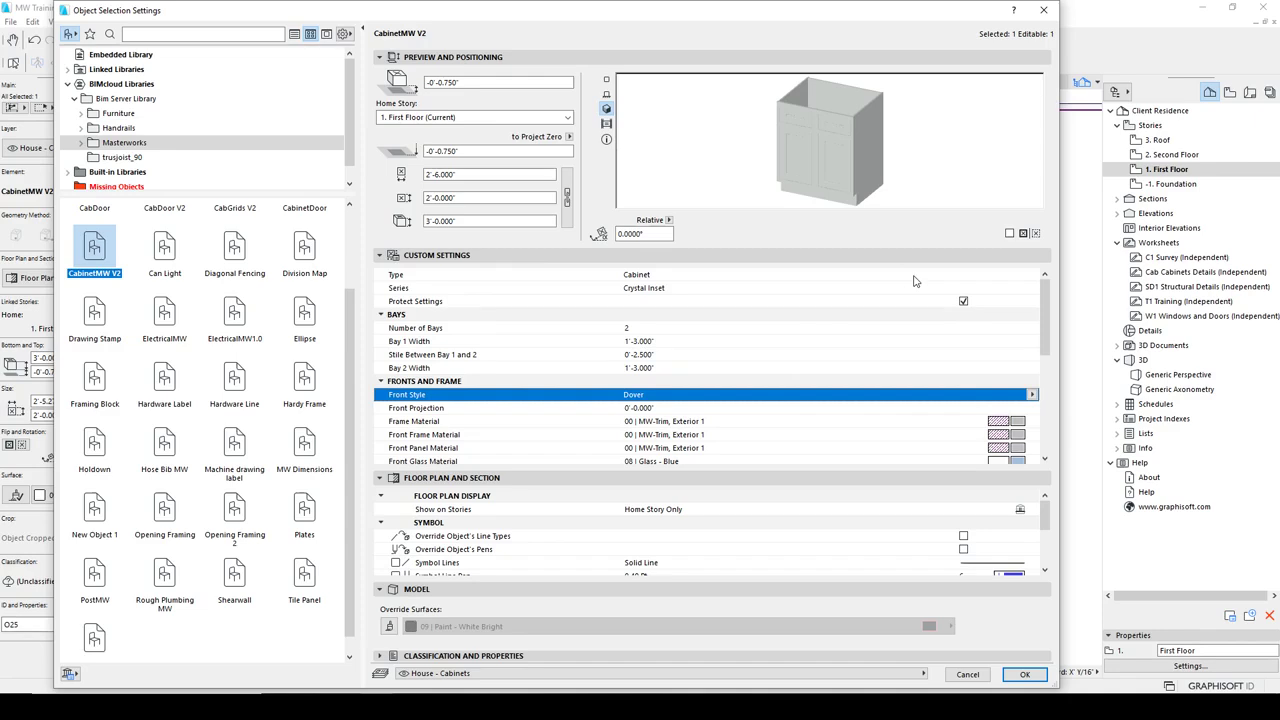
# - Turn off Protect Settings, open the Front Projection value for editing, and turn Protect Settings back on
pyautogui.click(963, 301)
pyautogui.click(661, 408)
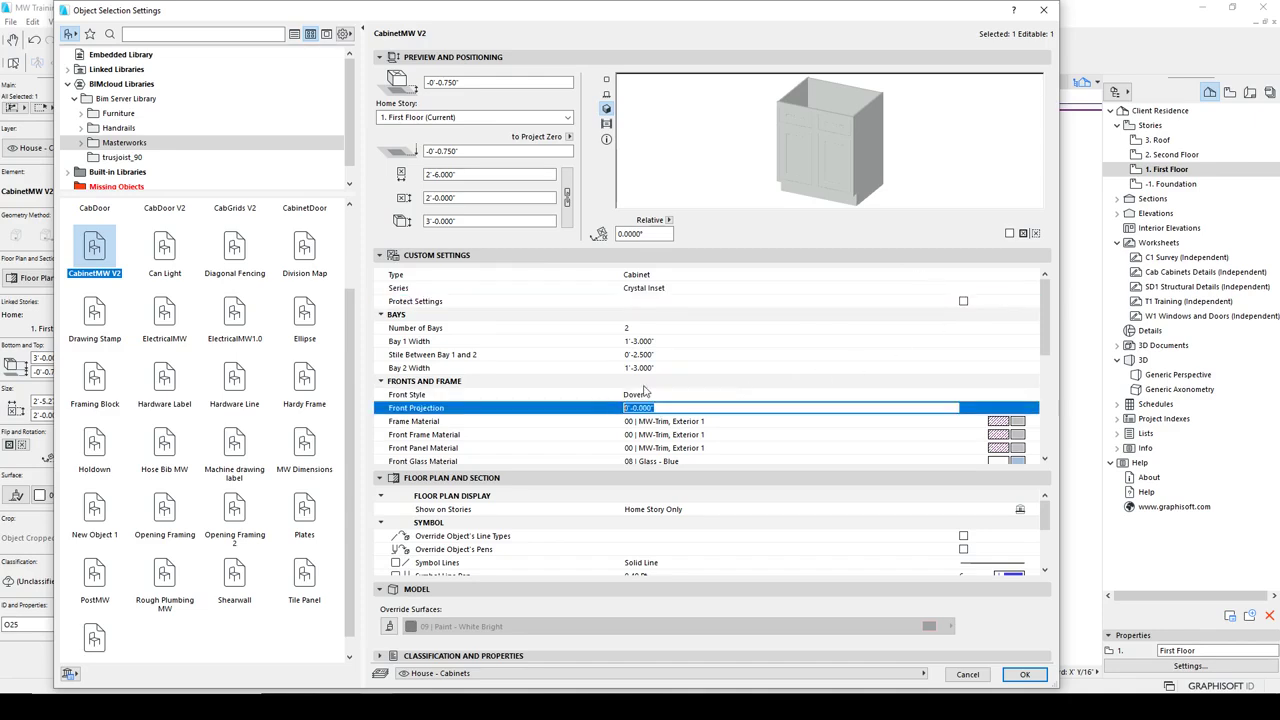
pyautogui.click(695, 343)
pyautogui.click(659, 408)
pyautogui.click(963, 301)
pyautogui.moveTo(1047, 298); pyautogui.dragTo(1047, 329)
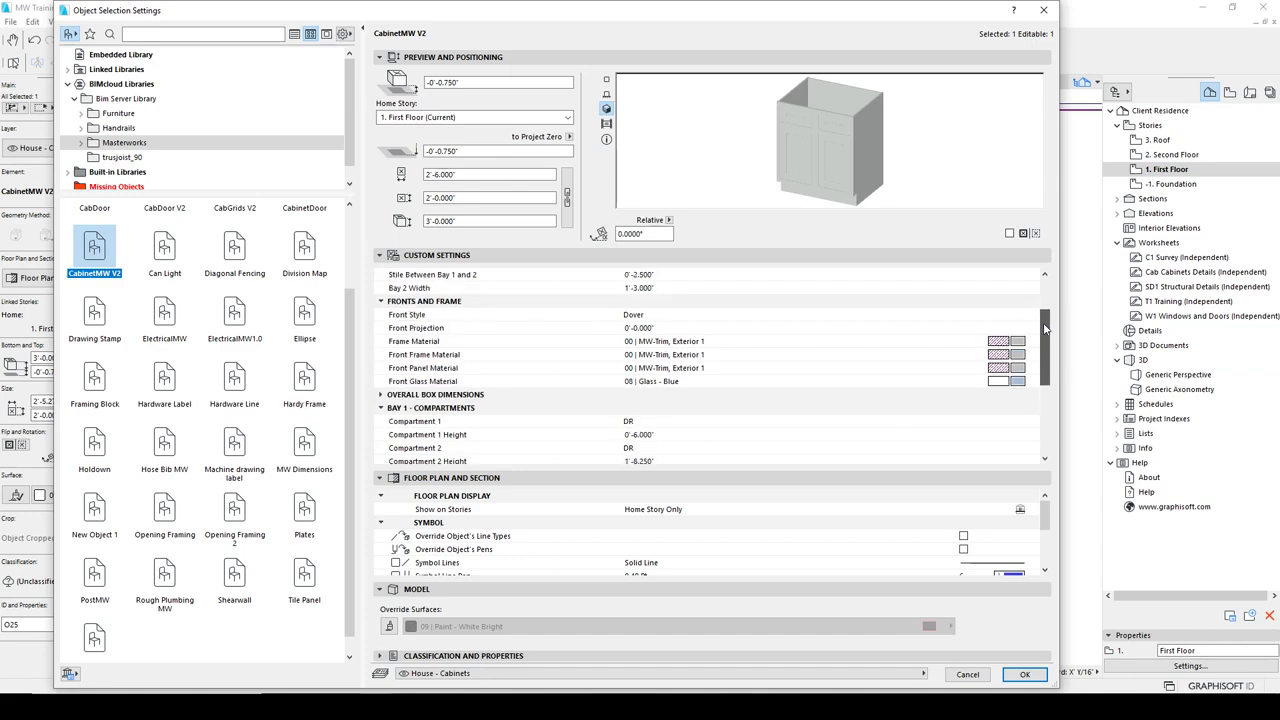
# - Review the surfaces available for the cabinet's Frame Material without choosing one, and accept the cabinet's settings
pyautogui.click(1018, 341)
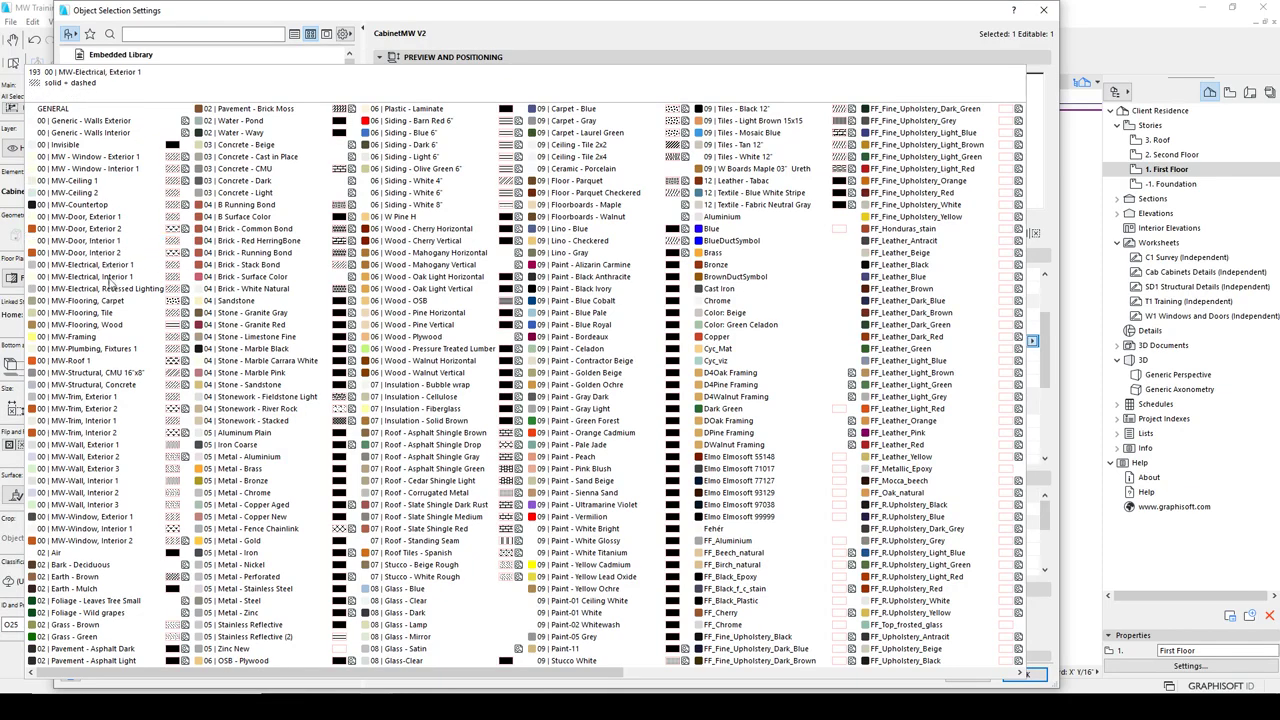
pyautogui.press('Escape')
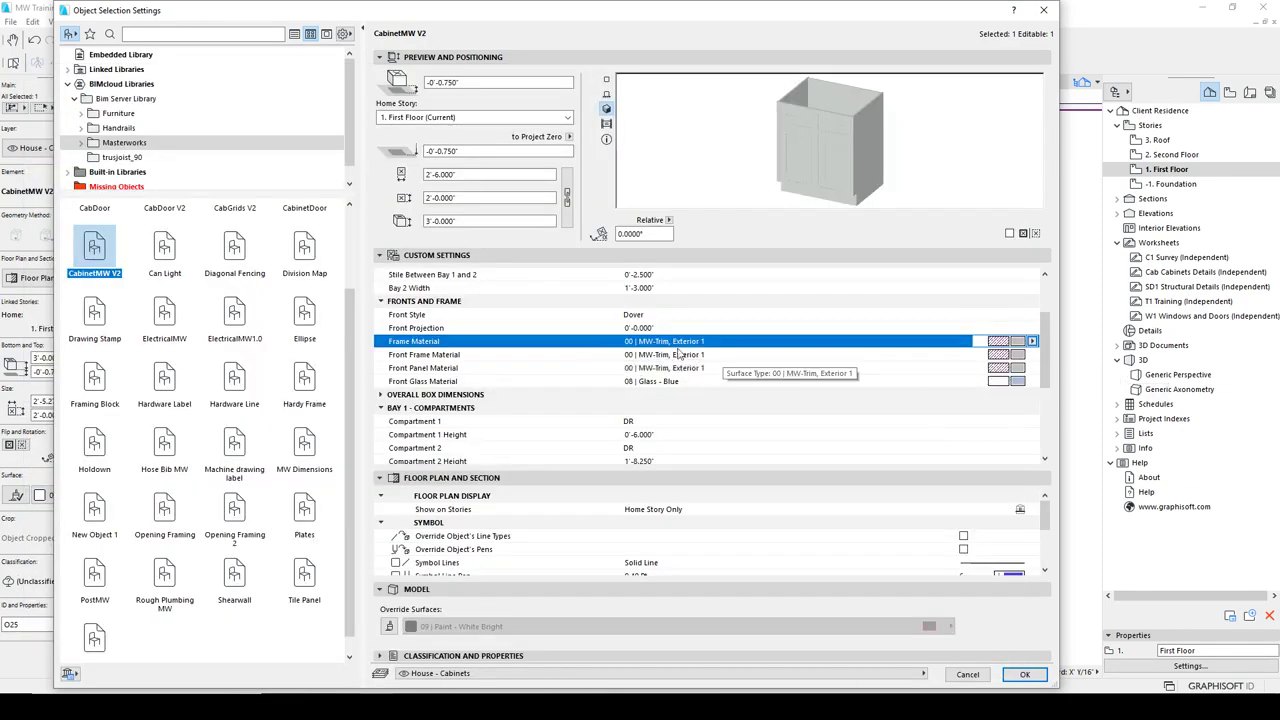
pyautogui.click(1024, 677)
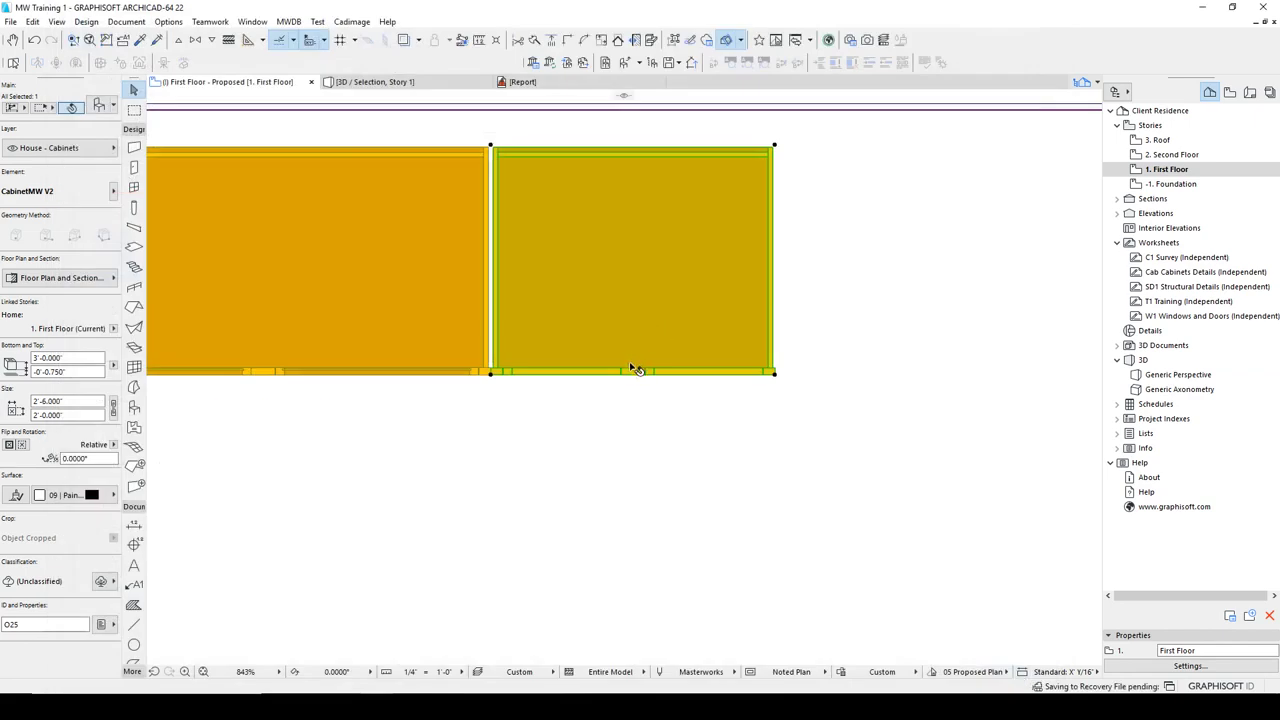
# - Create a new surface named 00 | MW-Cabinet 1 as a duplicate of 00 | MW-Wall, Interior 2
pyautogui.scroll(-1, 629, 385)
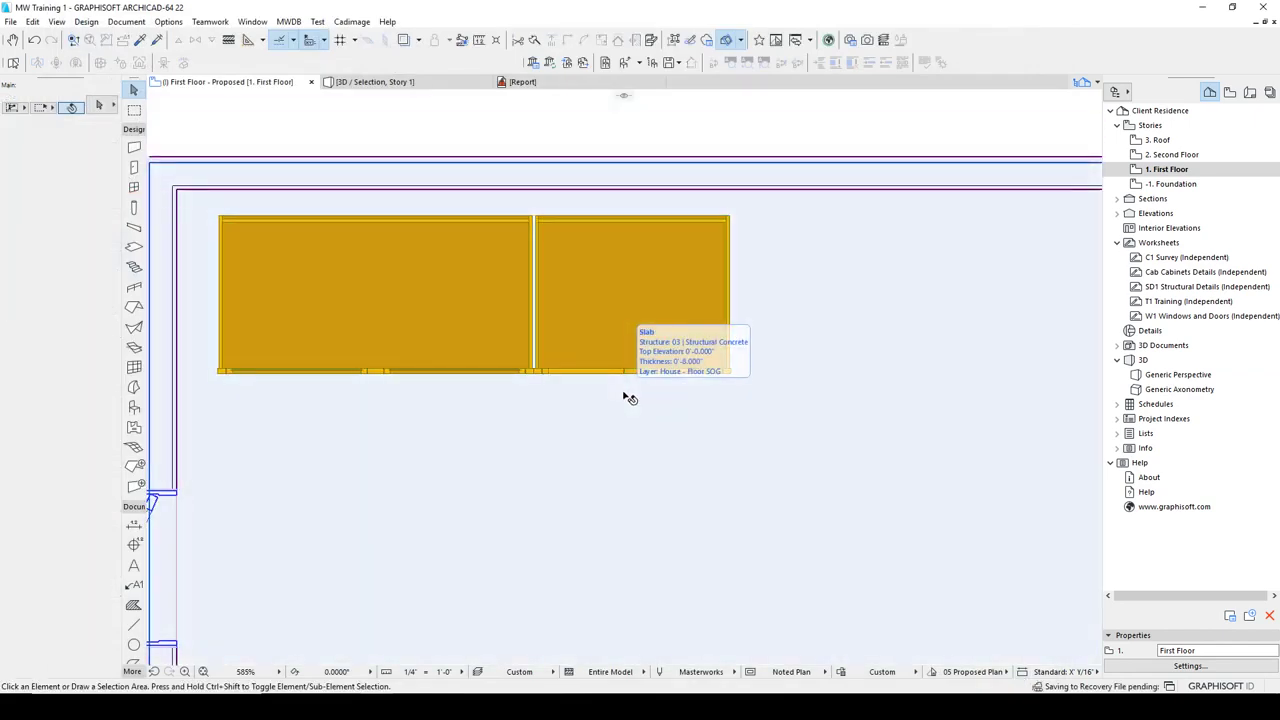
pyautogui.hotkey('alt', 's')
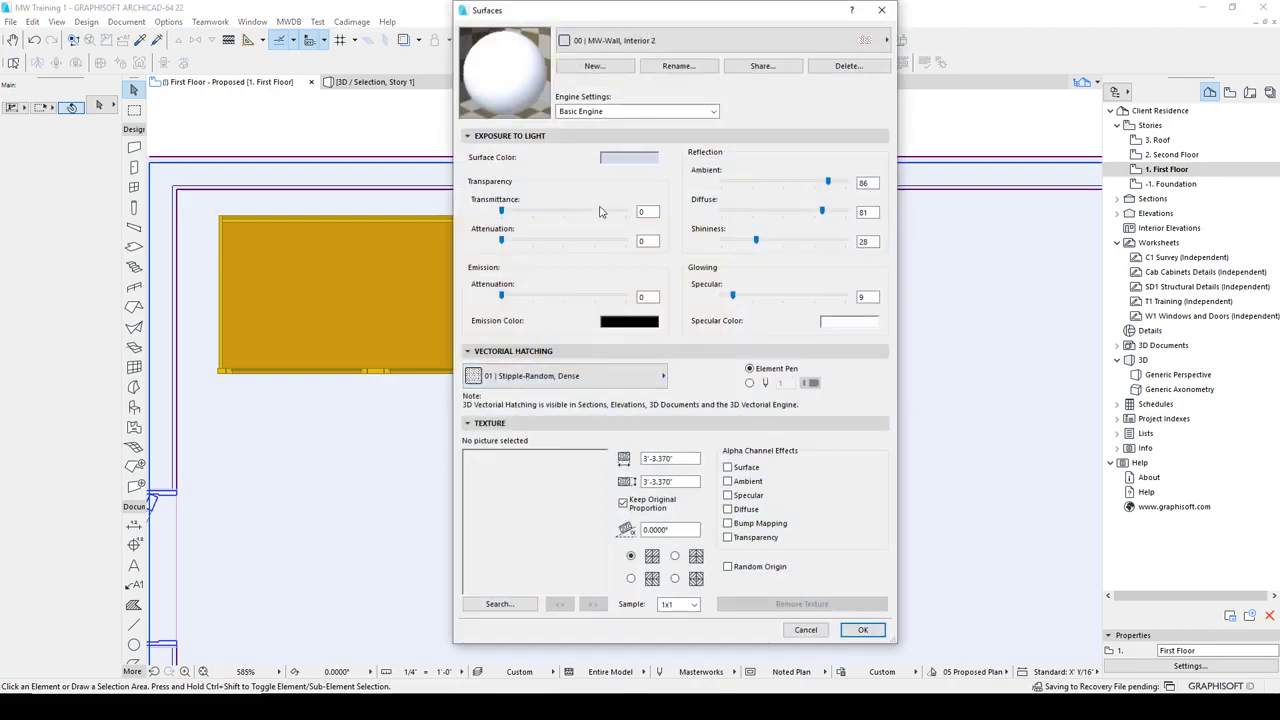
pyautogui.click(618, 40)
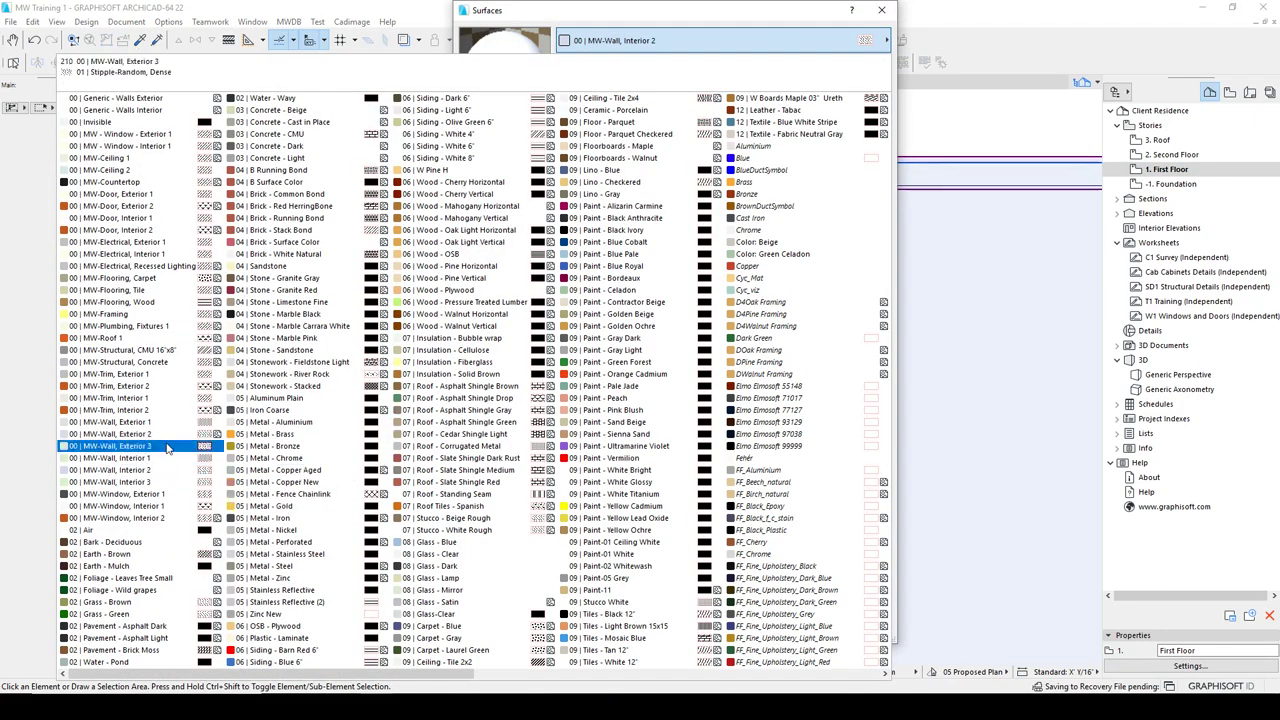
pyautogui.press('Escape')
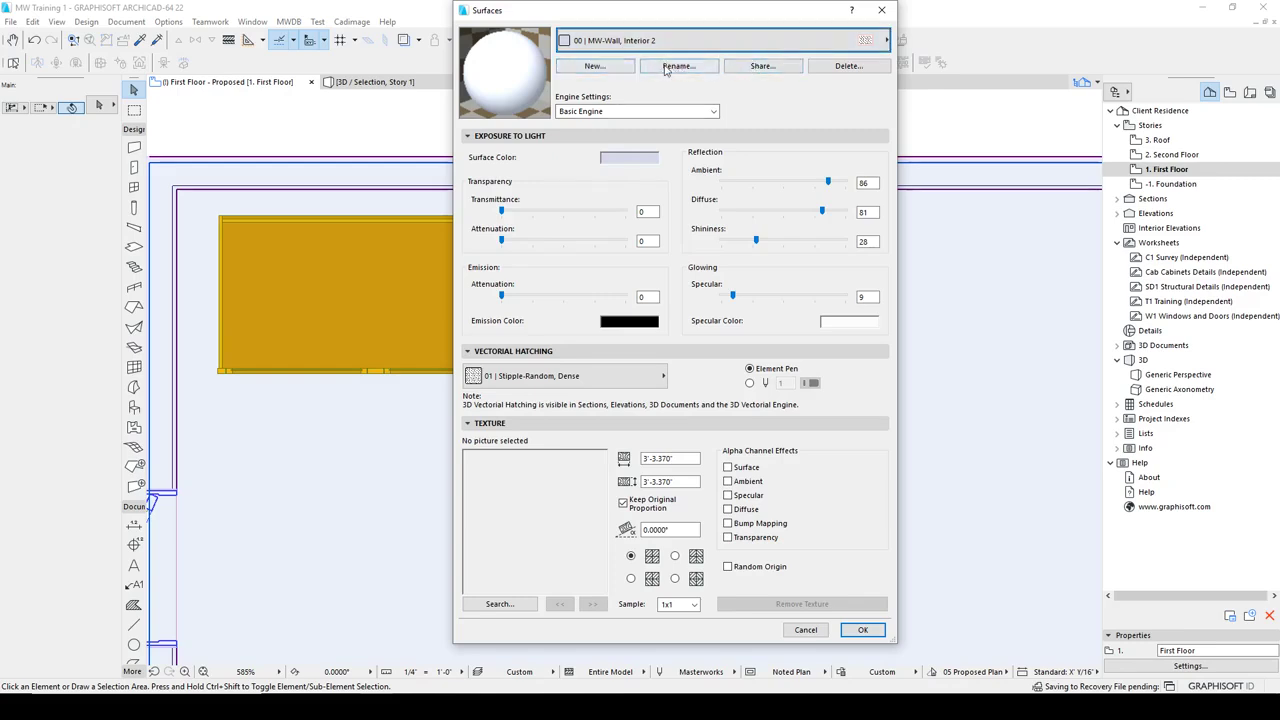
pyautogui.click(628, 72)
pyautogui.click(614, 218)
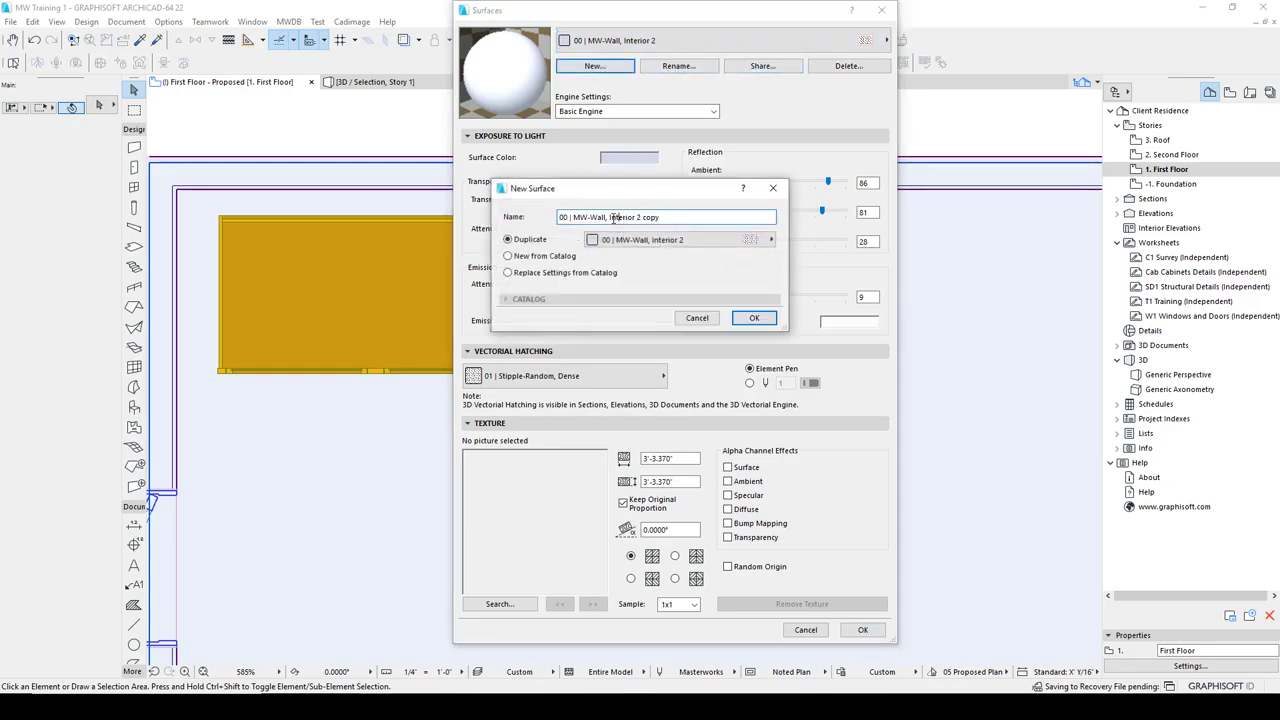
pyautogui.moveTo(591, 217); pyautogui.dragTo(665, 217)
pyautogui.write('Cabinet 1')
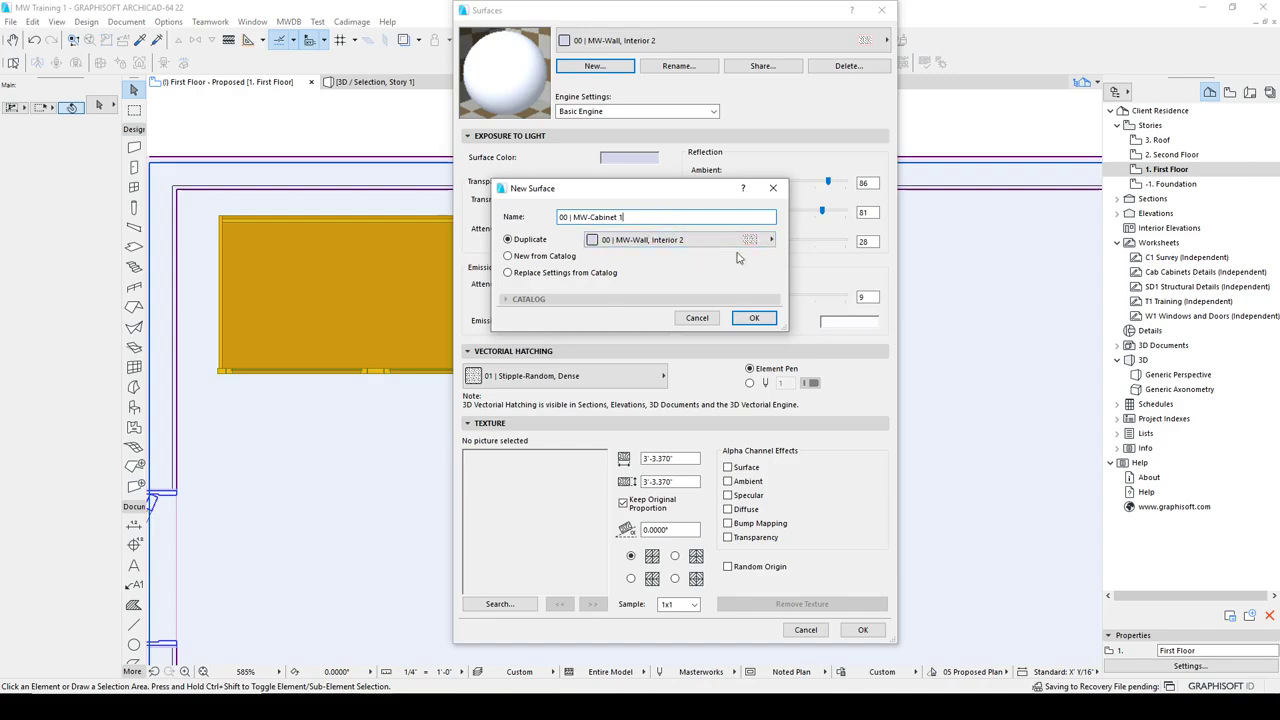
pyautogui.click(752, 318)
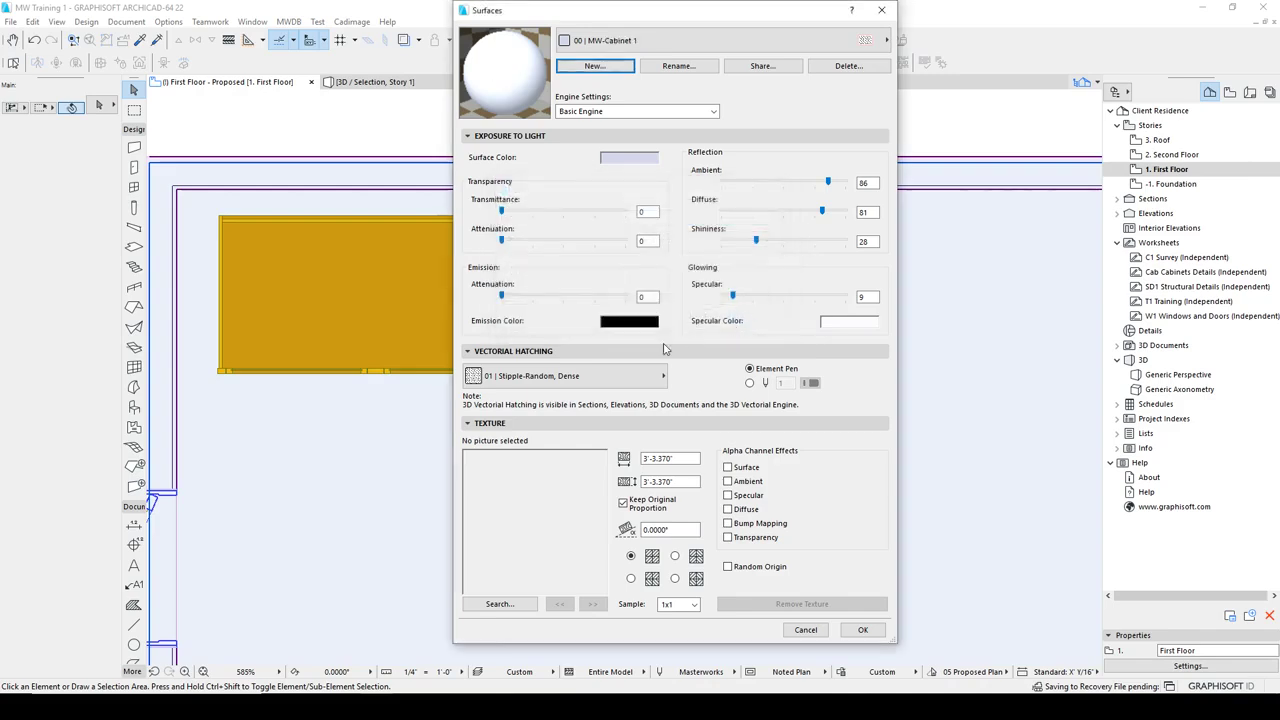
# - Give the new surface the 00 | Air Space vectorial hatching and an off-white surface color of RGB 242, 242, 242, and save it
pyautogui.click(640, 376)
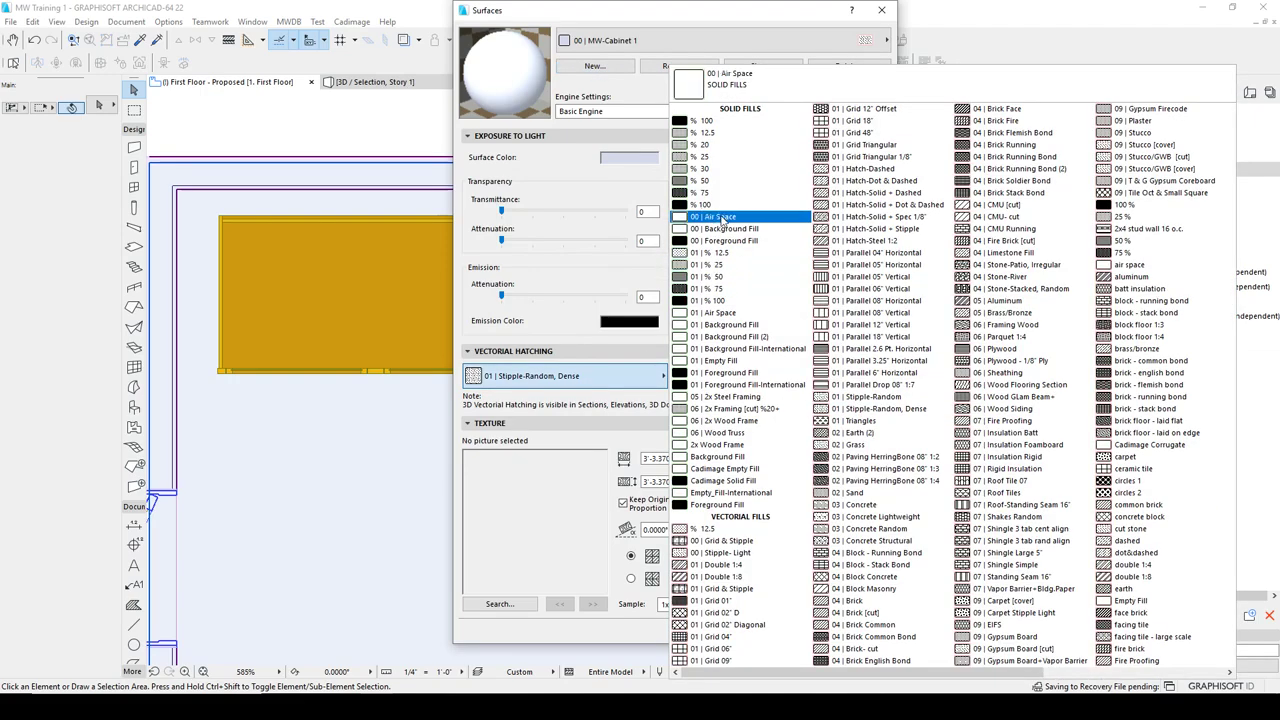
pyautogui.click(712, 216)
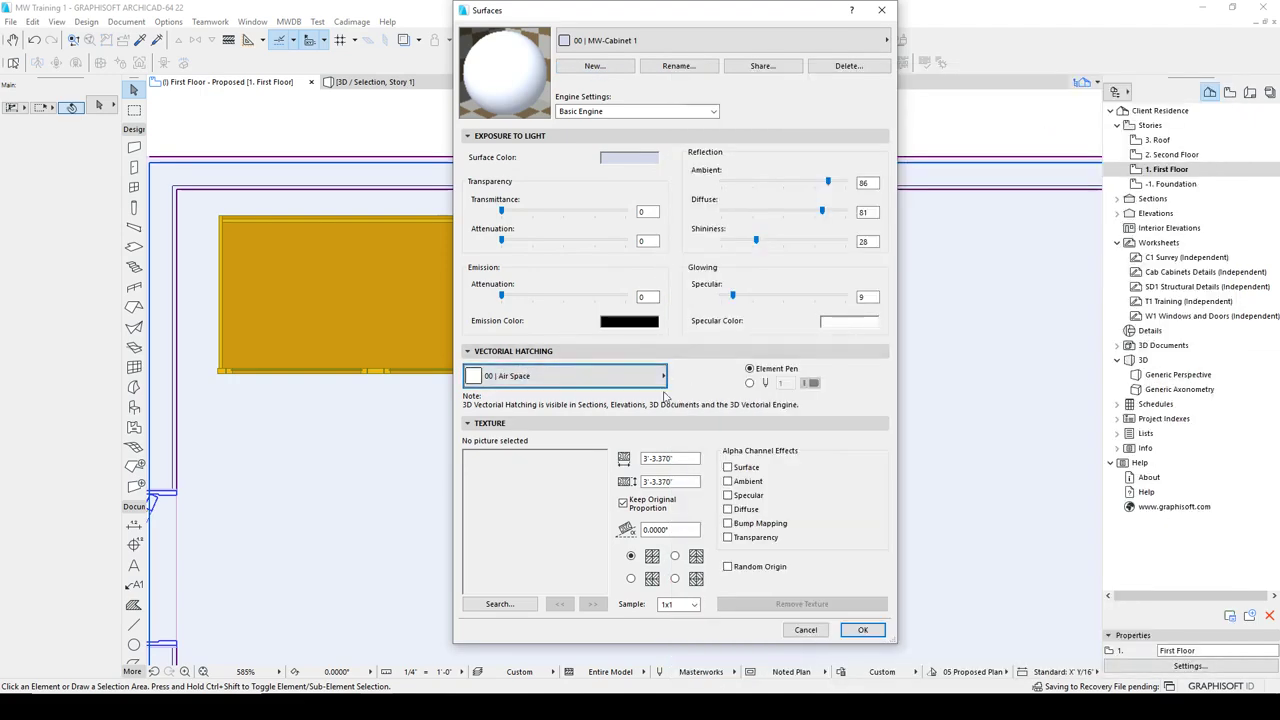
pyautogui.click(629, 158)
pyautogui.click(872, 139)
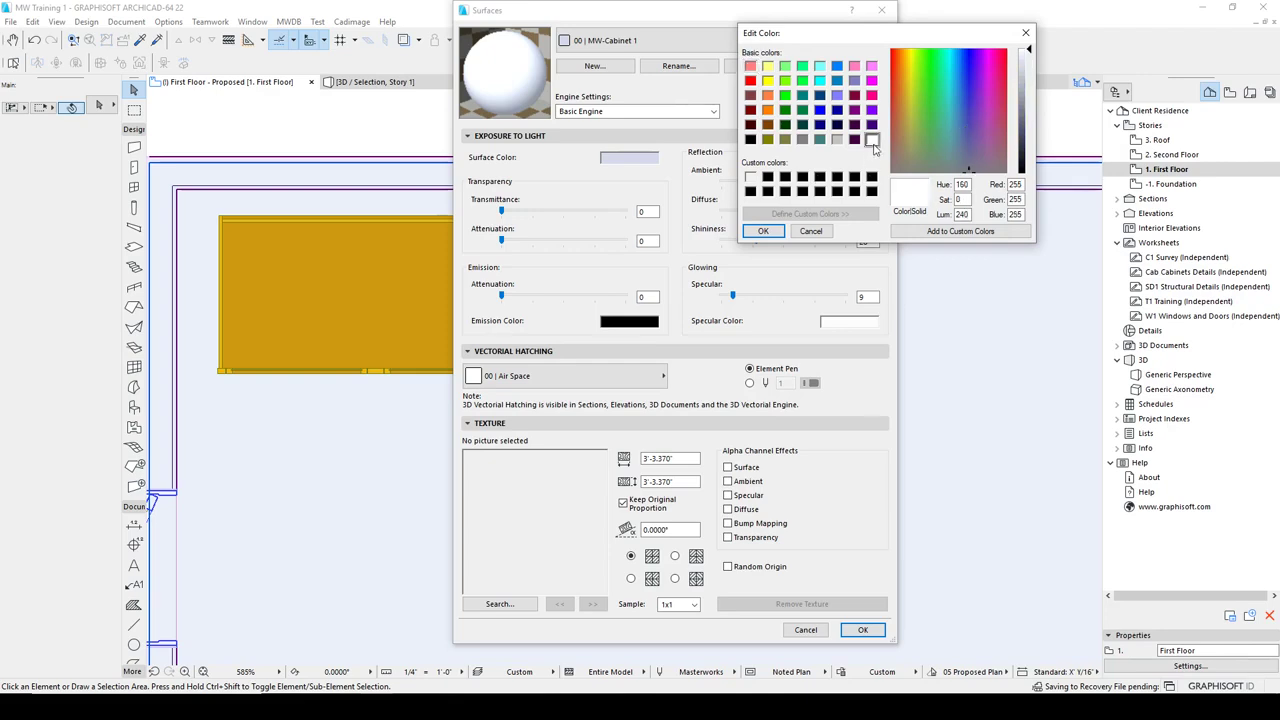
pyautogui.click(1030, 60)
pyautogui.moveTo(1029, 58); pyautogui.dragTo(1029, 56)
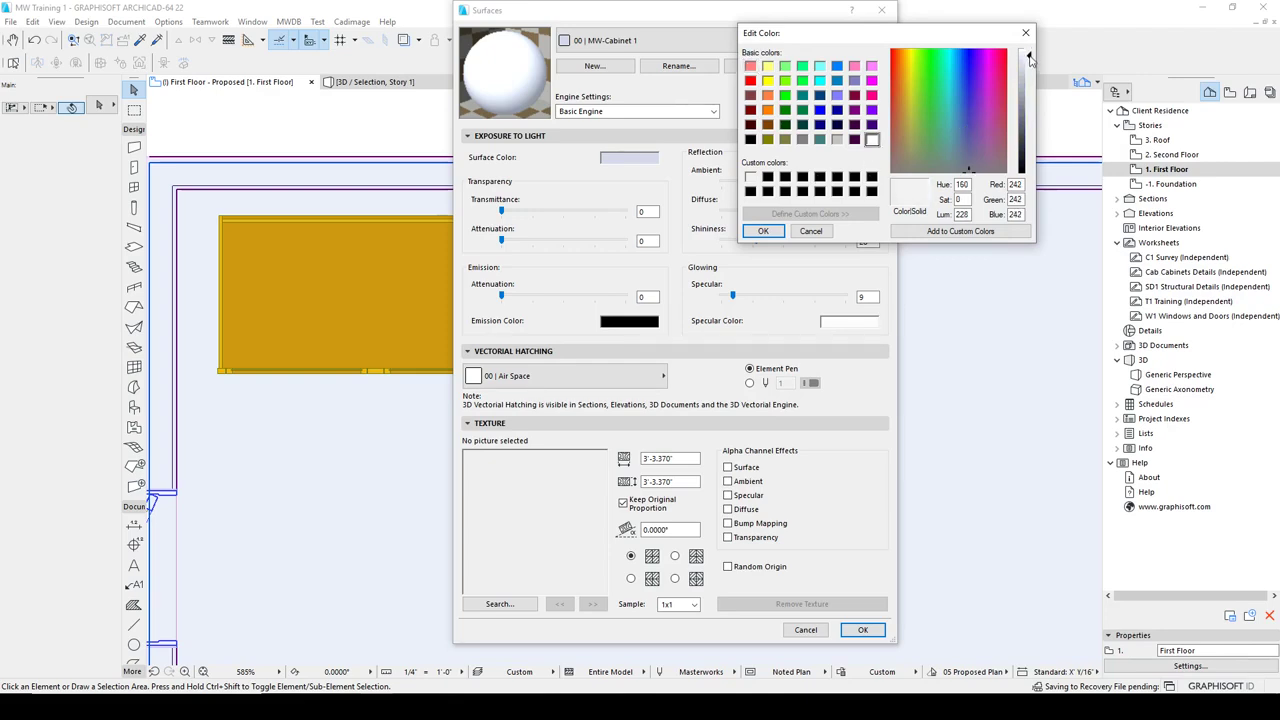
pyautogui.click(762, 231)
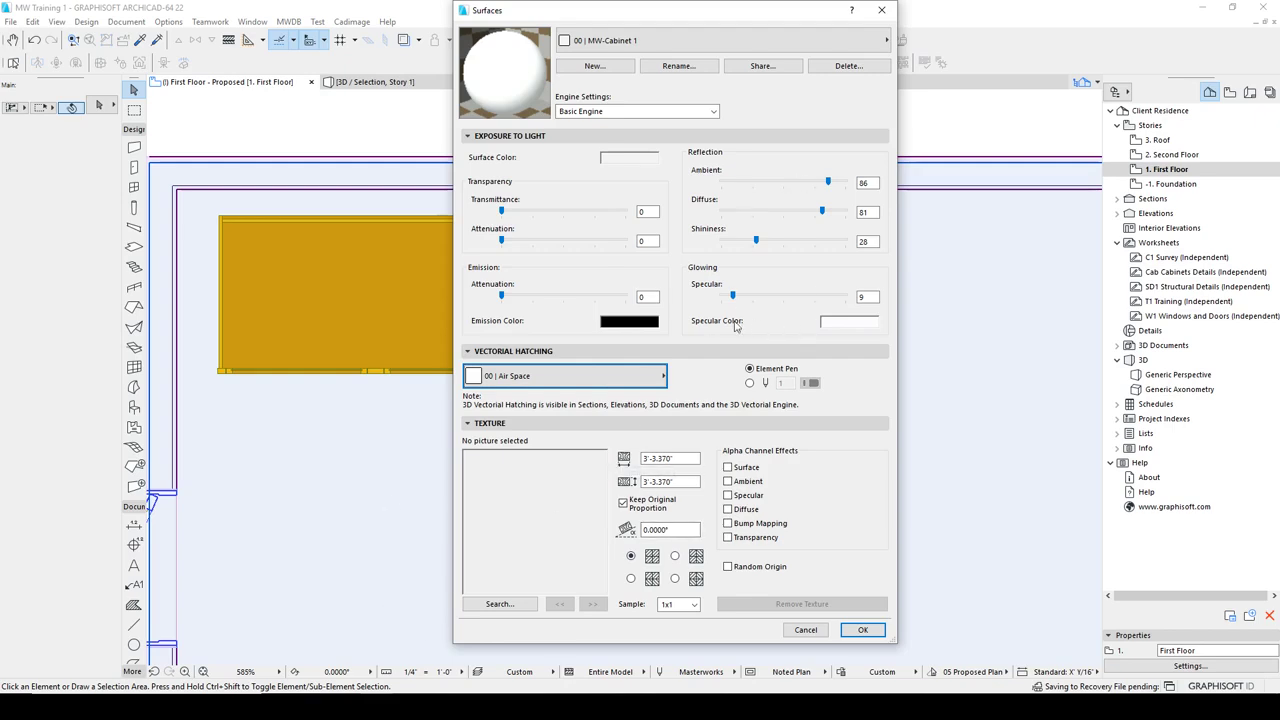
pyautogui.click(859, 632)
# - Select both placed cabinets and set their Frame Material to 00 | MW-Cabinet 1
pyautogui.hotkey('ctrl', 'a')
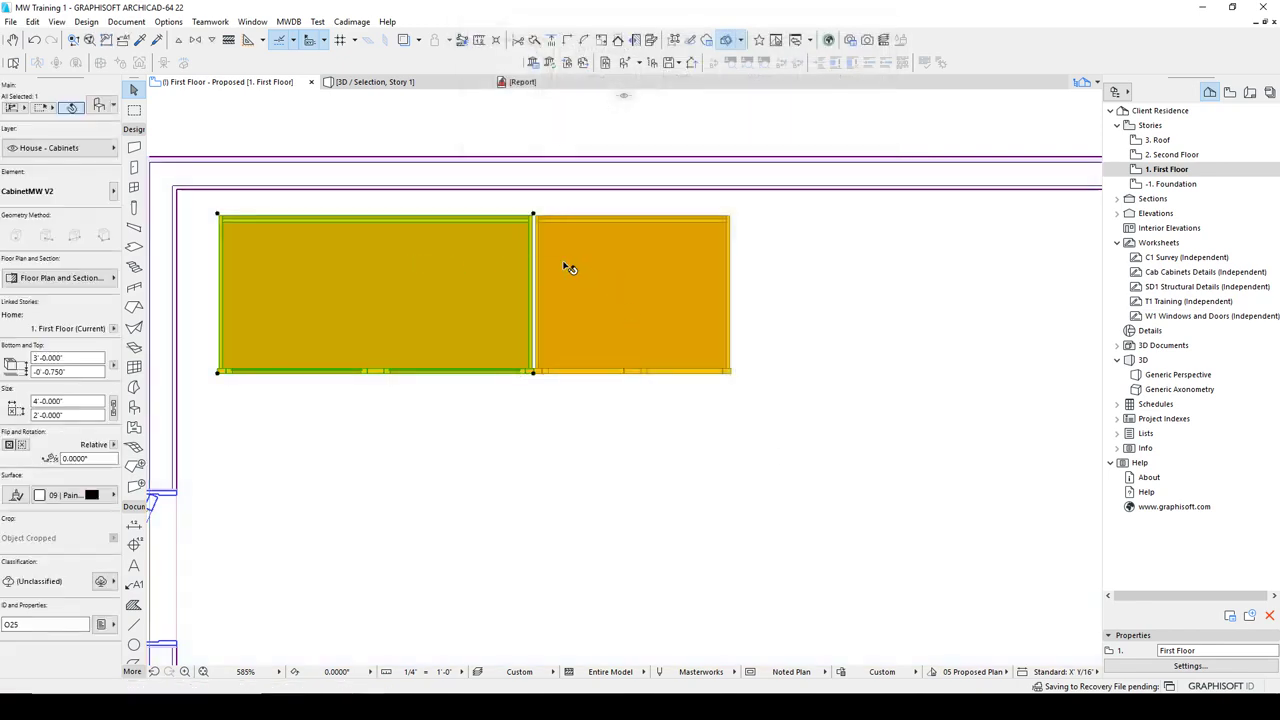
pyautogui.click(99, 105)
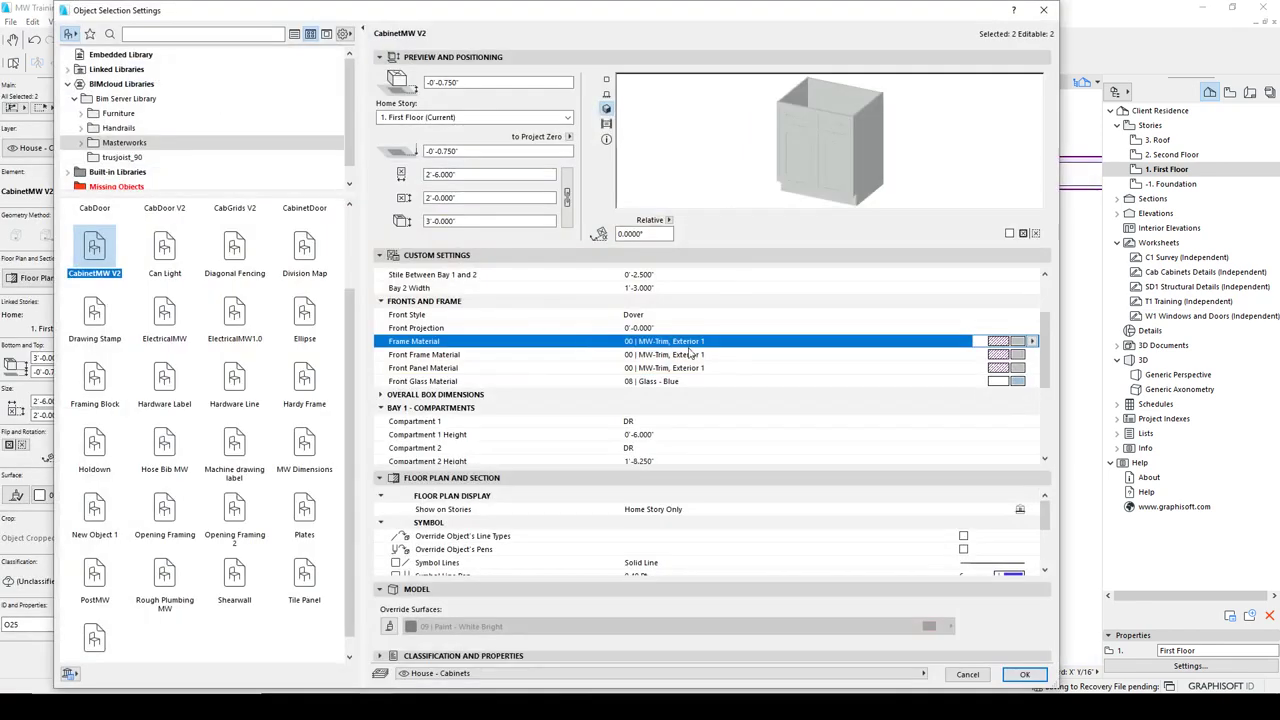
pyautogui.click(1032, 341)
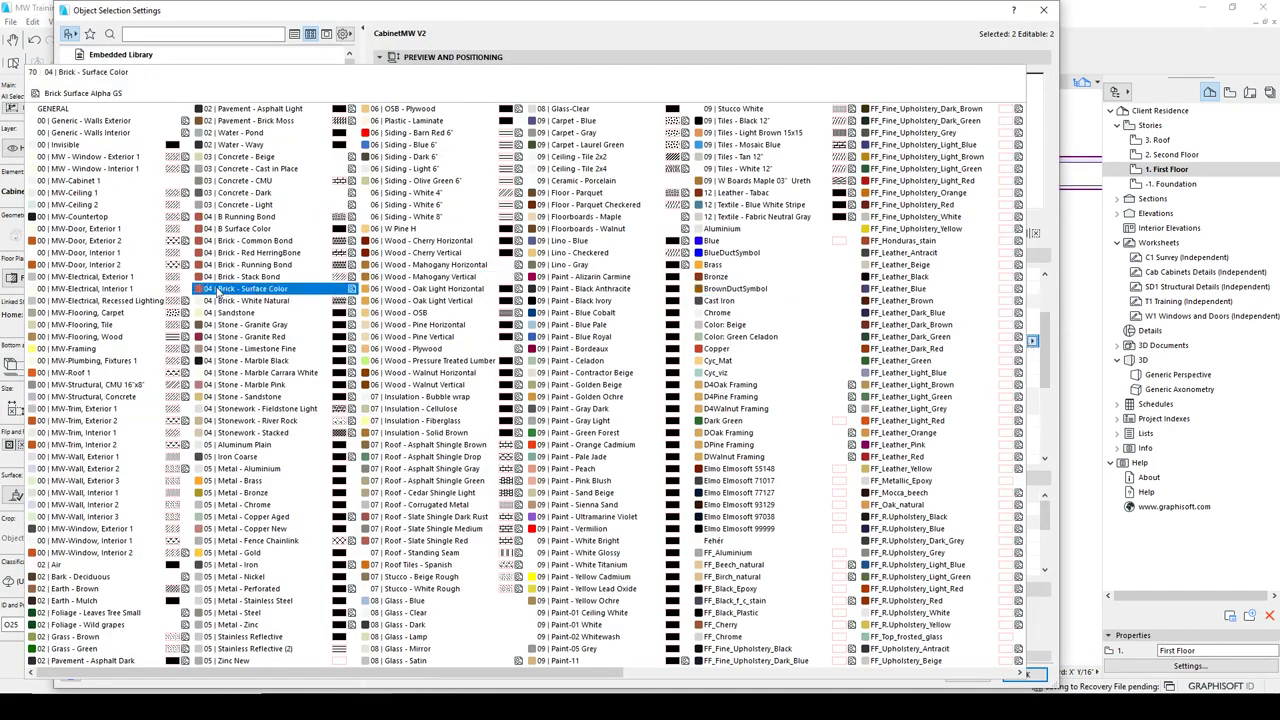
pyautogui.click(110, 180)
# - Set the Front Frame Material and Front Panel Material of both cabinets to 00 | MW-Cabinet 1
pyautogui.click(1034, 356)
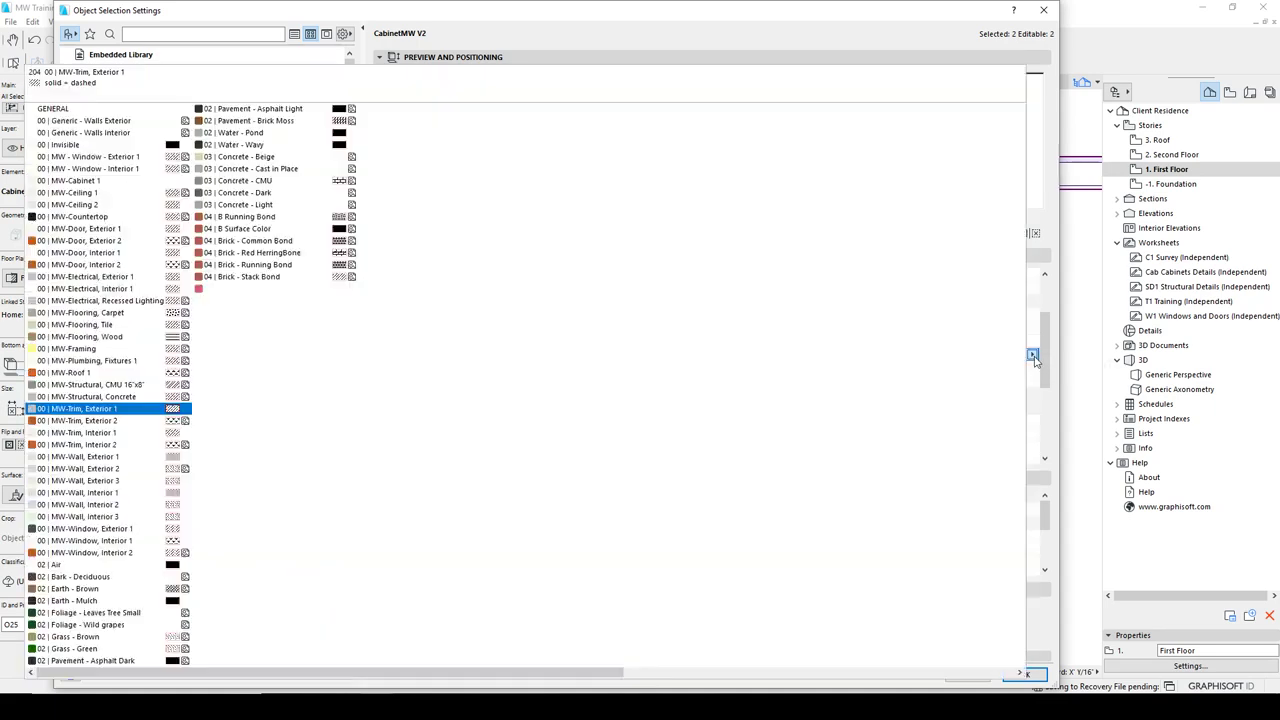
pyautogui.click(1034, 356)
pyautogui.click(1034, 356)
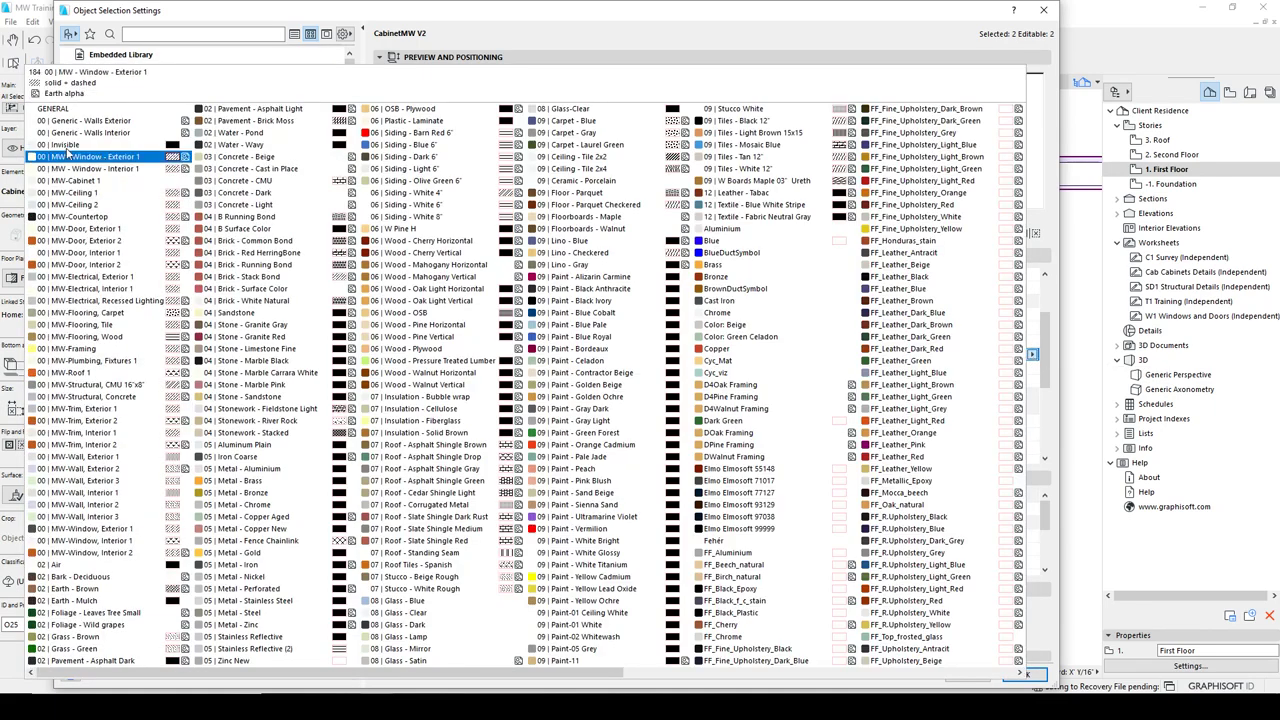
pyautogui.click(56, 181)
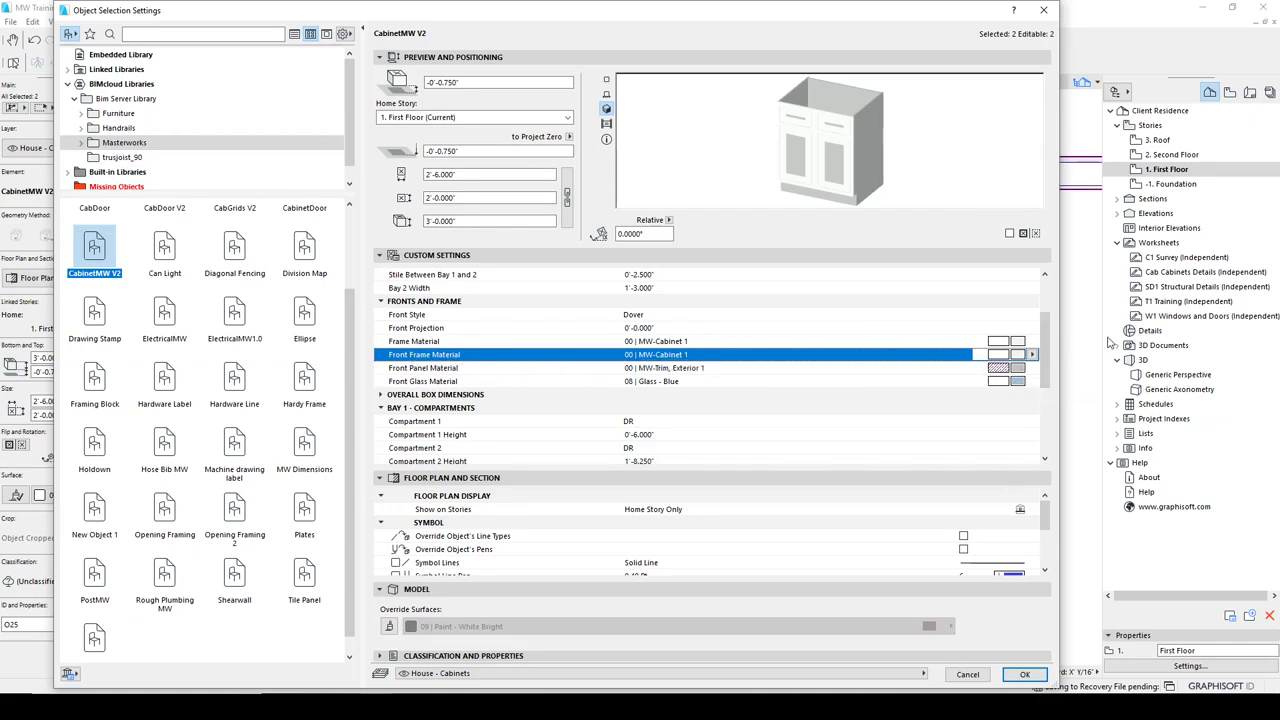
pyautogui.click(1033, 368)
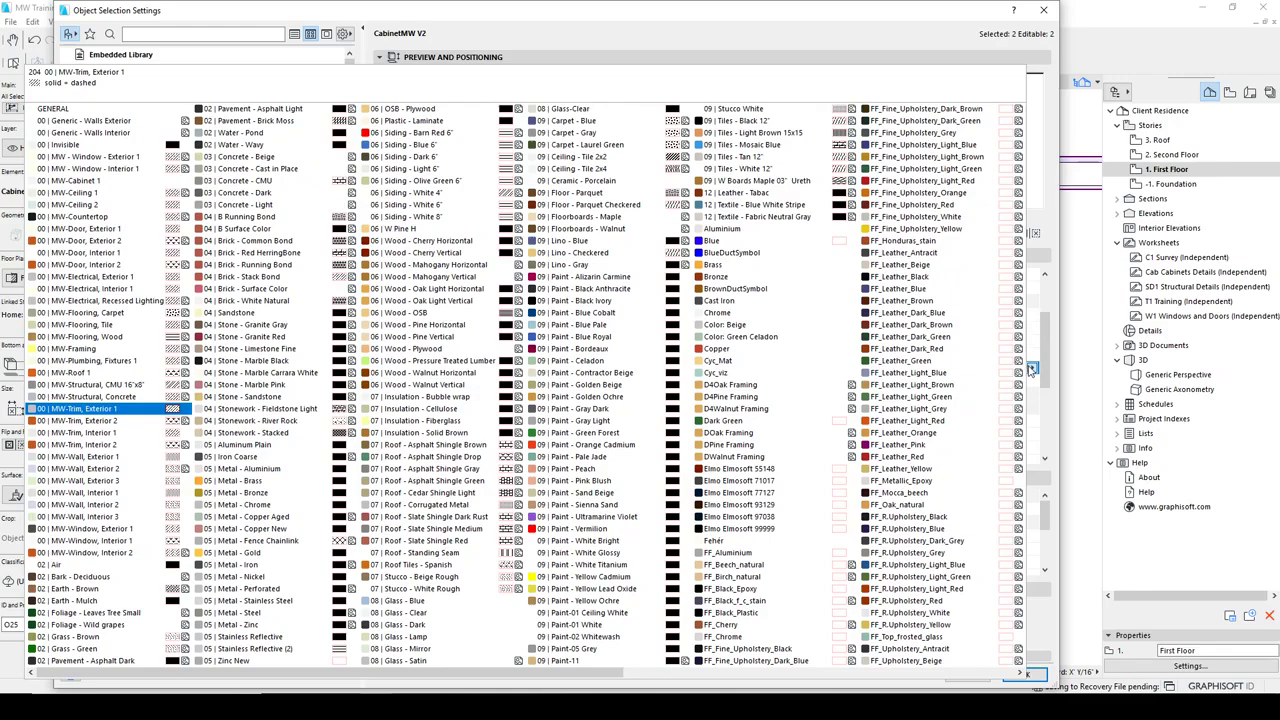
pyautogui.click(1033, 368)
pyautogui.click(1033, 368)
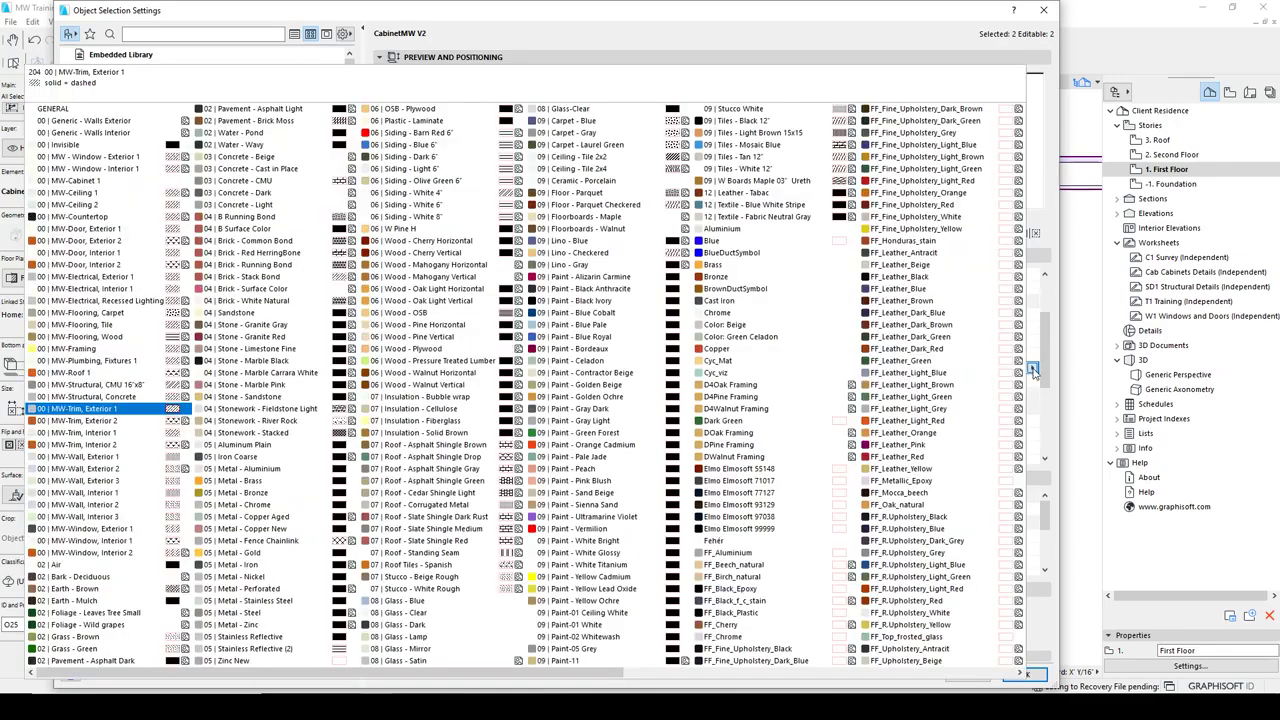
pyautogui.click(89, 181)
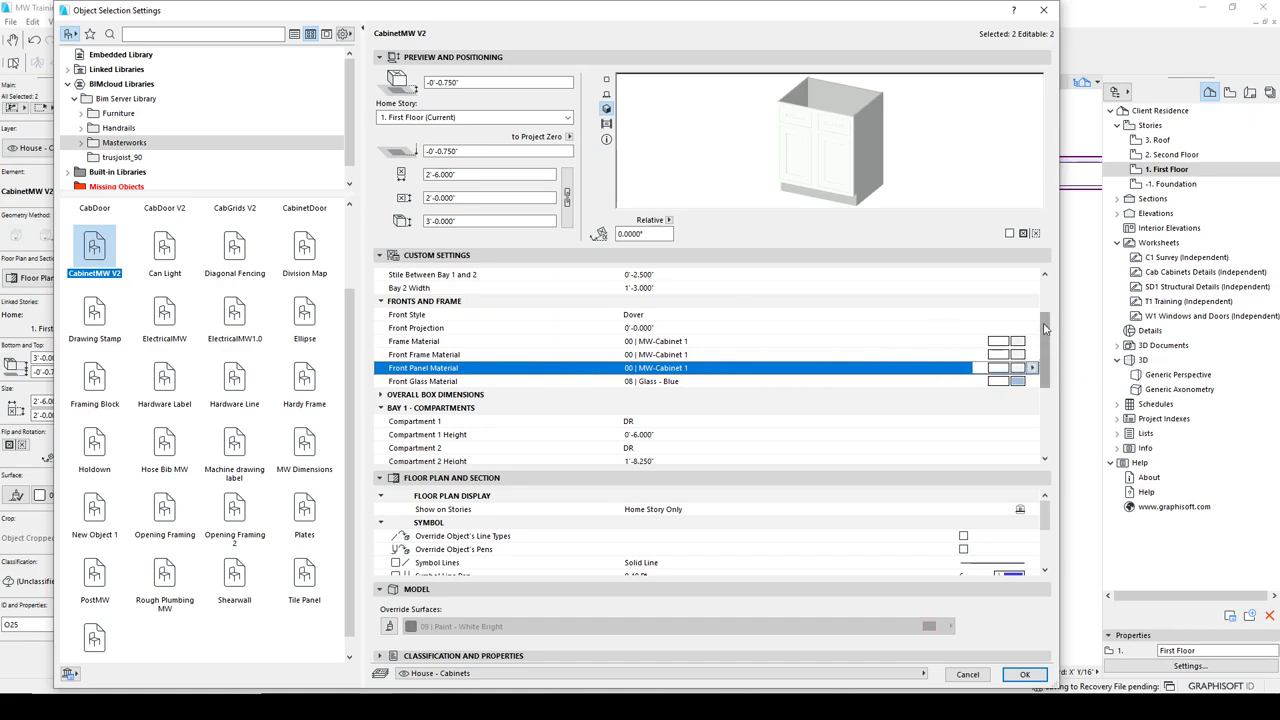
# - Try 06 | Wood - Plywood and 06 | Wood - Pine Vertical as the cabinets' Box Material
pyautogui.moveTo(1046, 330); pyautogui.dragTo(1046, 395)
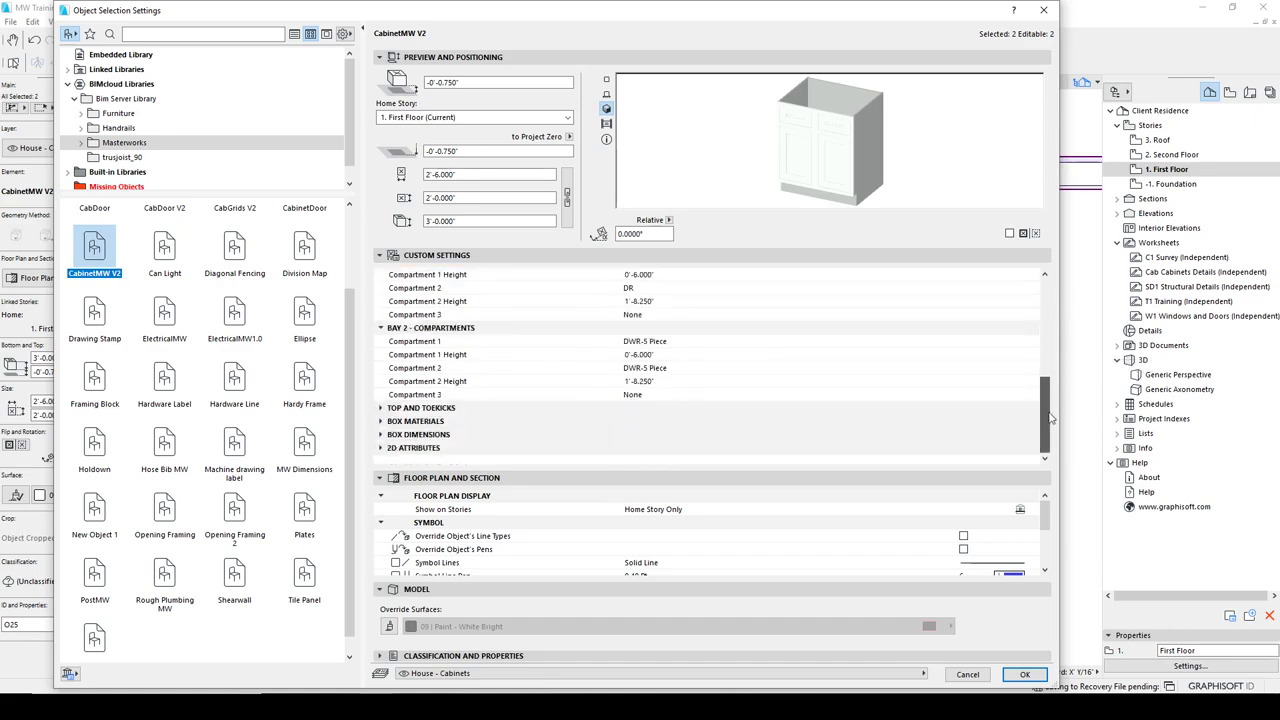
pyautogui.click(388, 424)
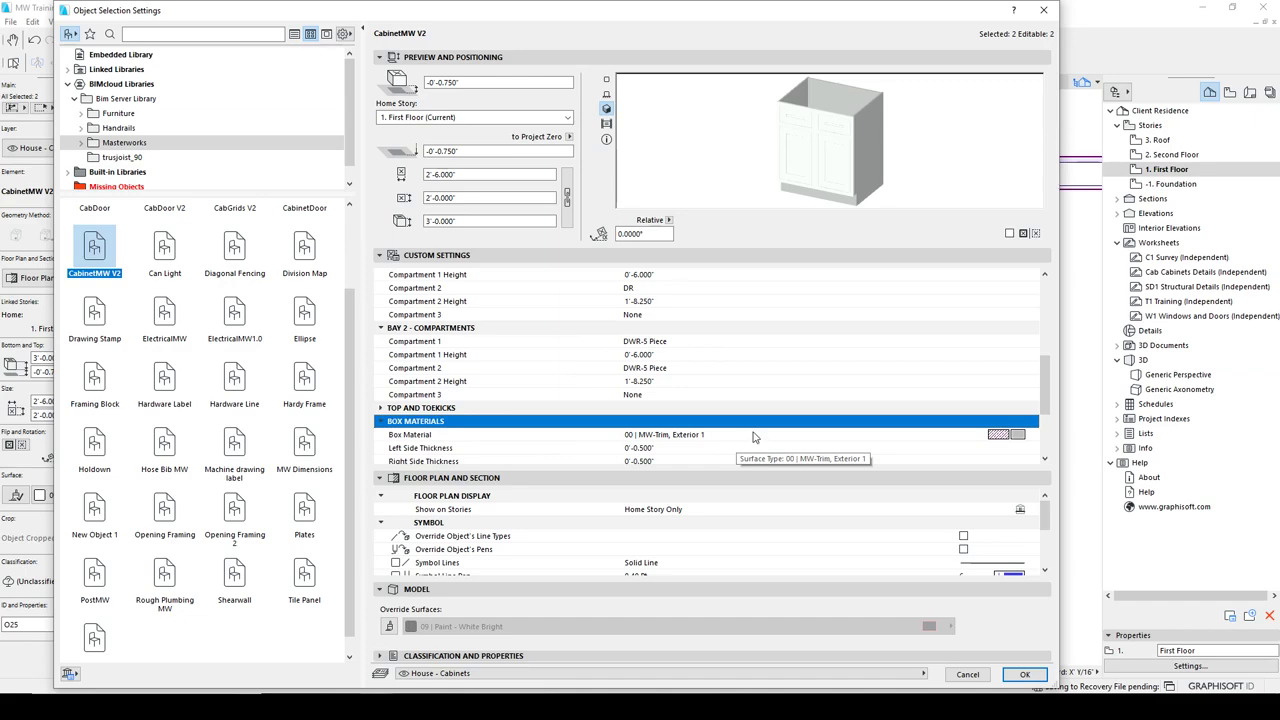
pyautogui.click(803, 436)
pyautogui.click(1032, 435)
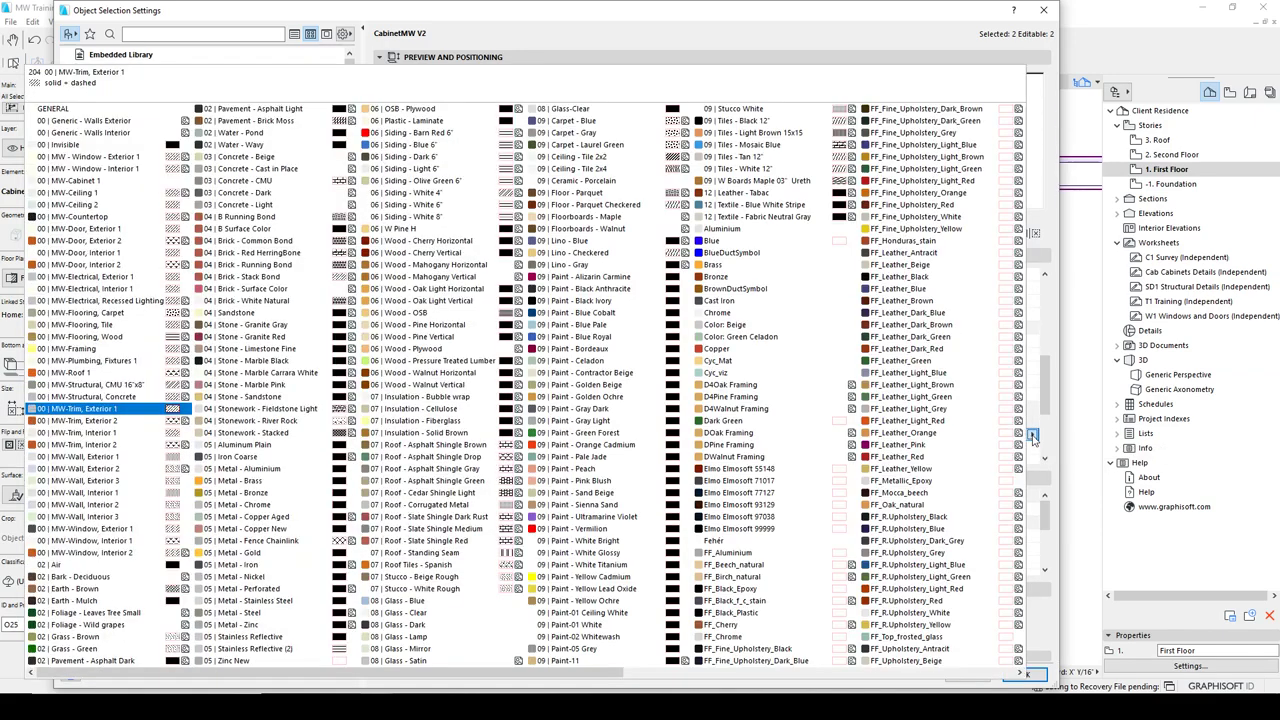
pyautogui.click(500, 349)
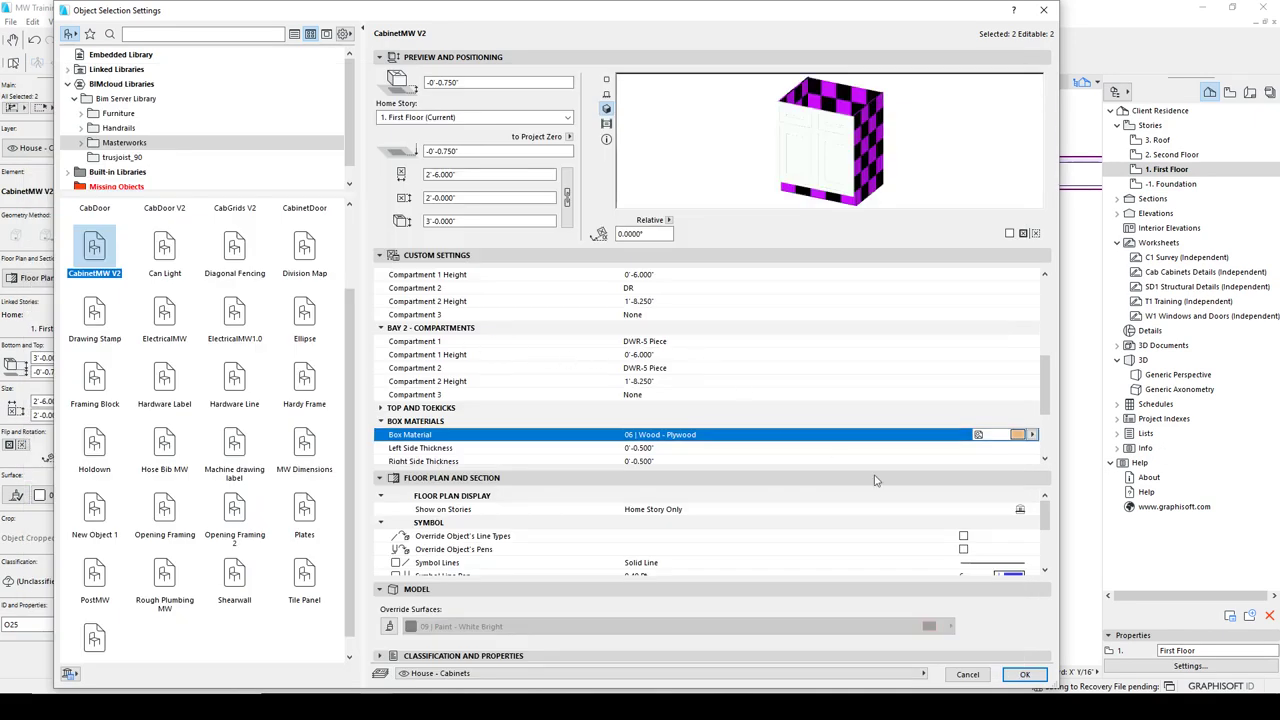
pyautogui.click(1032, 435)
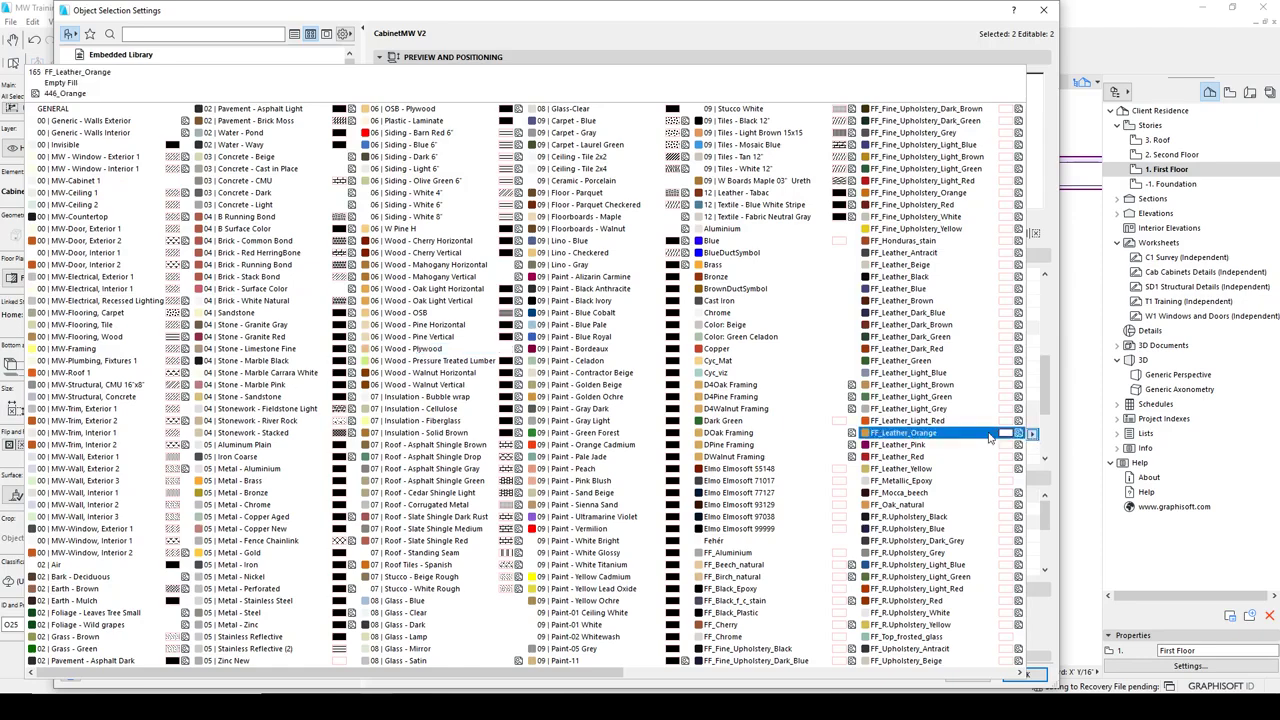
pyautogui.click(445, 338)
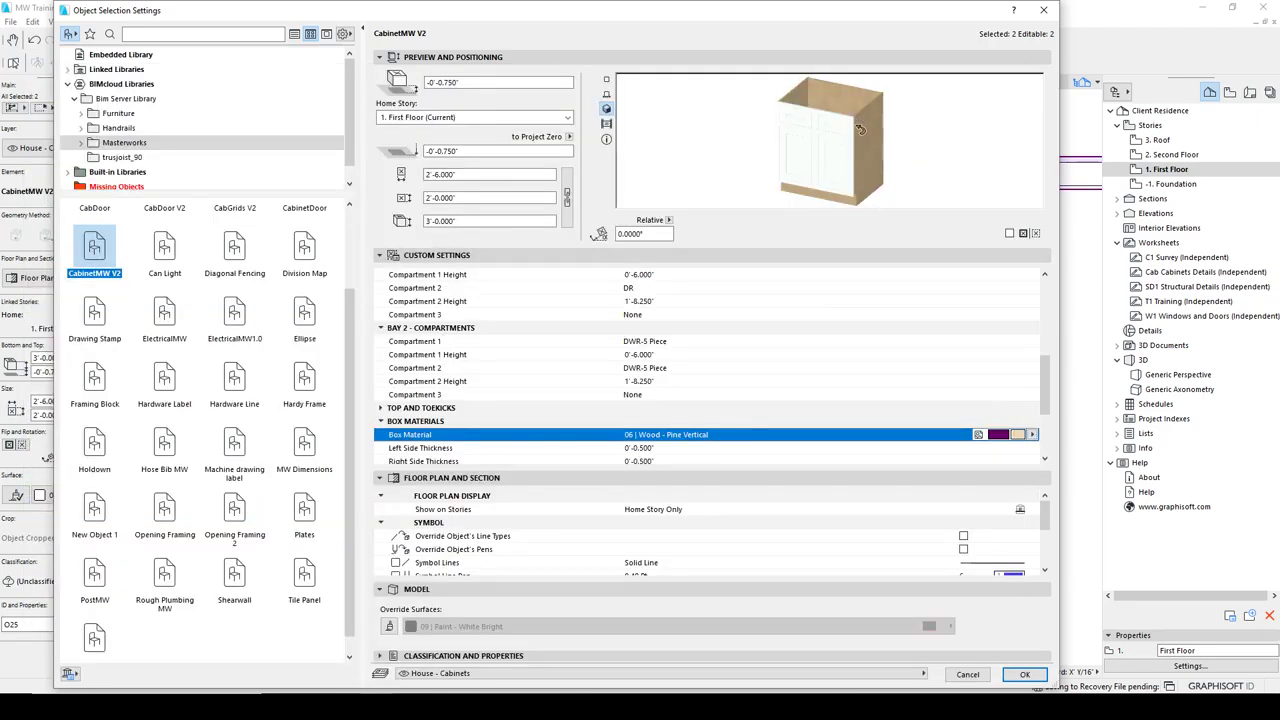
# - Set the cabinets' Box Material to 00 | MW-Cabinet 1 and collapse the box material settings
pyautogui.click(1032, 435)
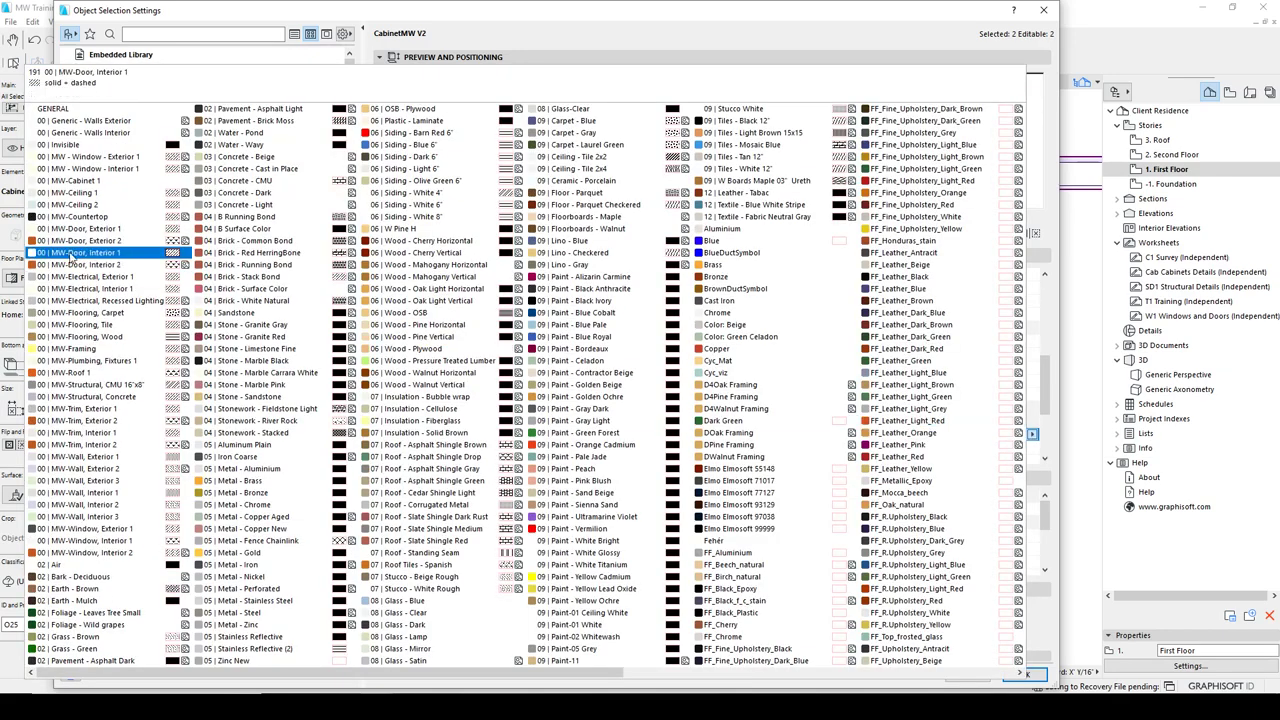
pyautogui.click(80, 180)
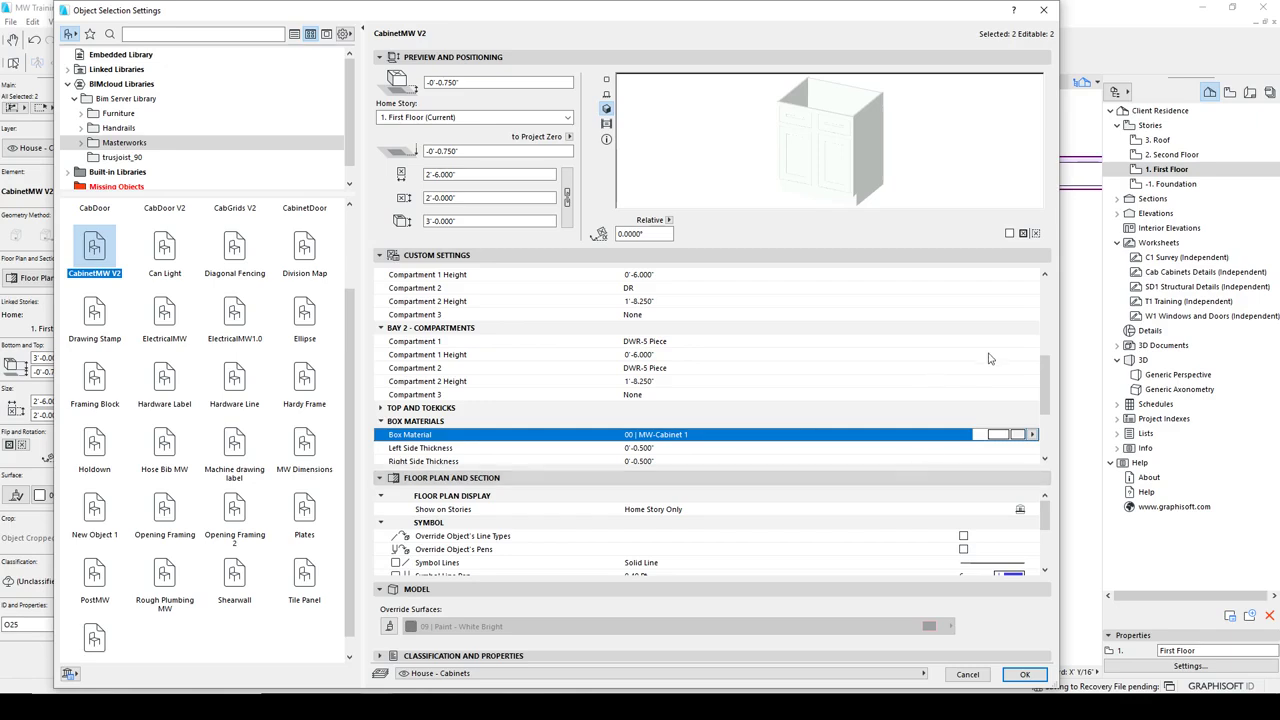
pyautogui.click(381, 421)
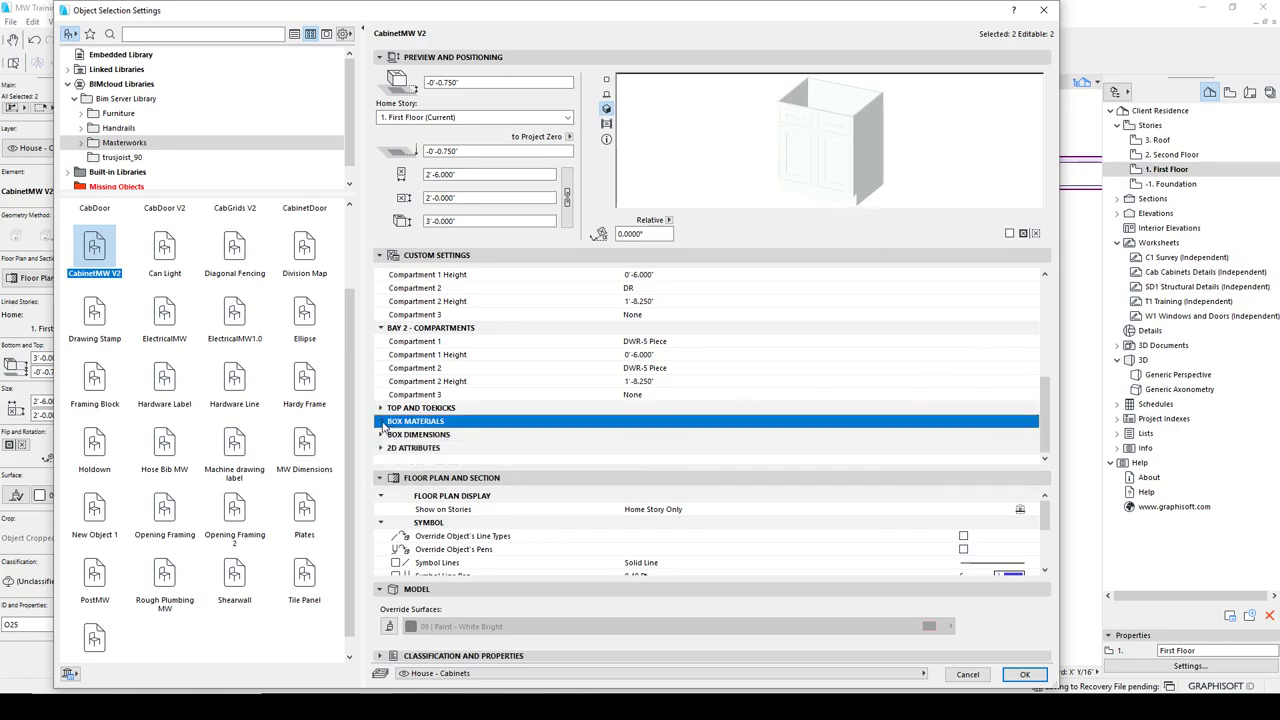
# - Expand the Overall Box Dimensions settings and examine the dimension, countertop, finish floor and wall gap parameters
pyautogui.scroll(3, 505, 402)
pyautogui.scroll(1, 510, 402)
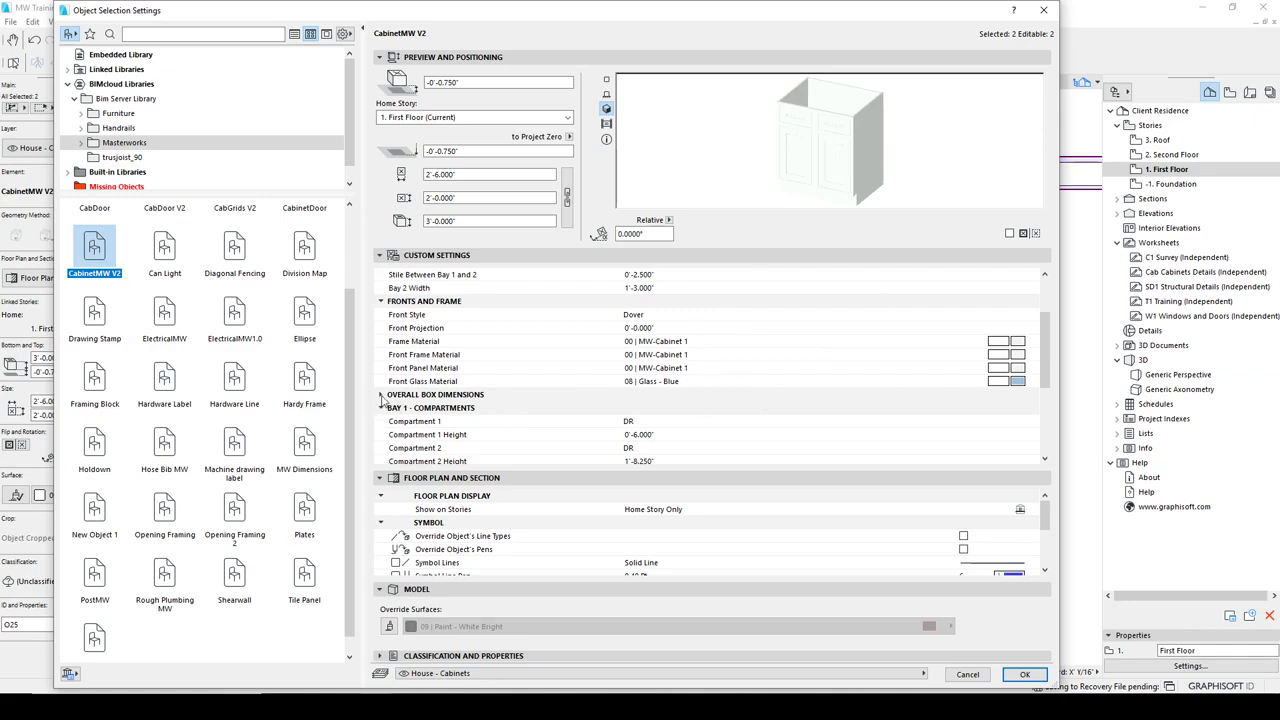
pyautogui.click(381, 395)
pyautogui.scroll(-1, 566, 437)
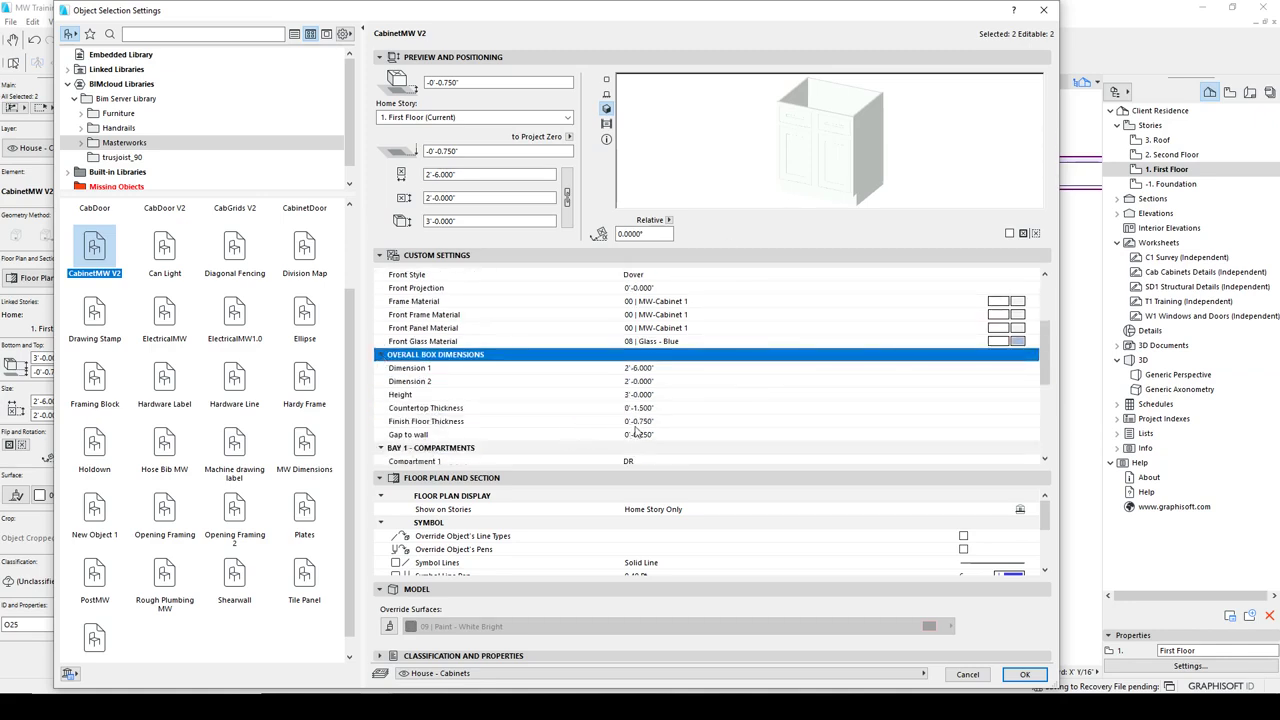
# - Collapse the Overall Box Dimensions settings, accept the object settings and deselect the two cabinets
pyautogui.click(687, 368)
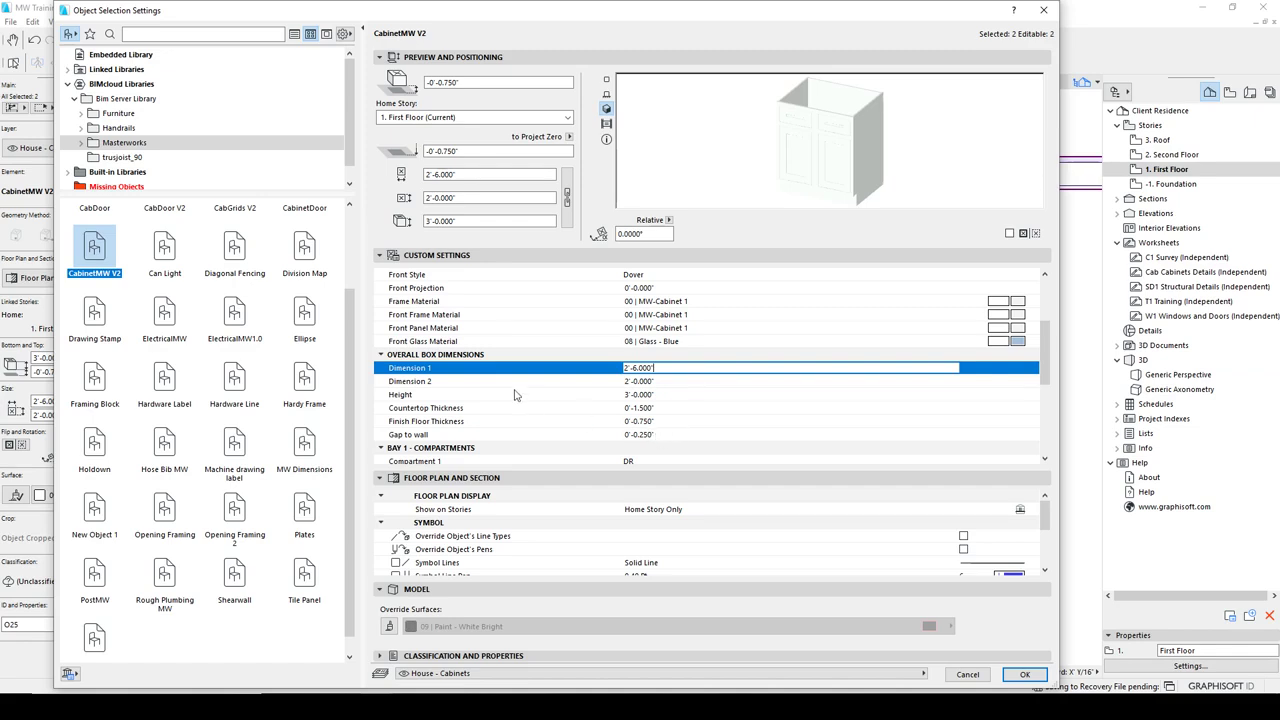
pyautogui.click(381, 356)
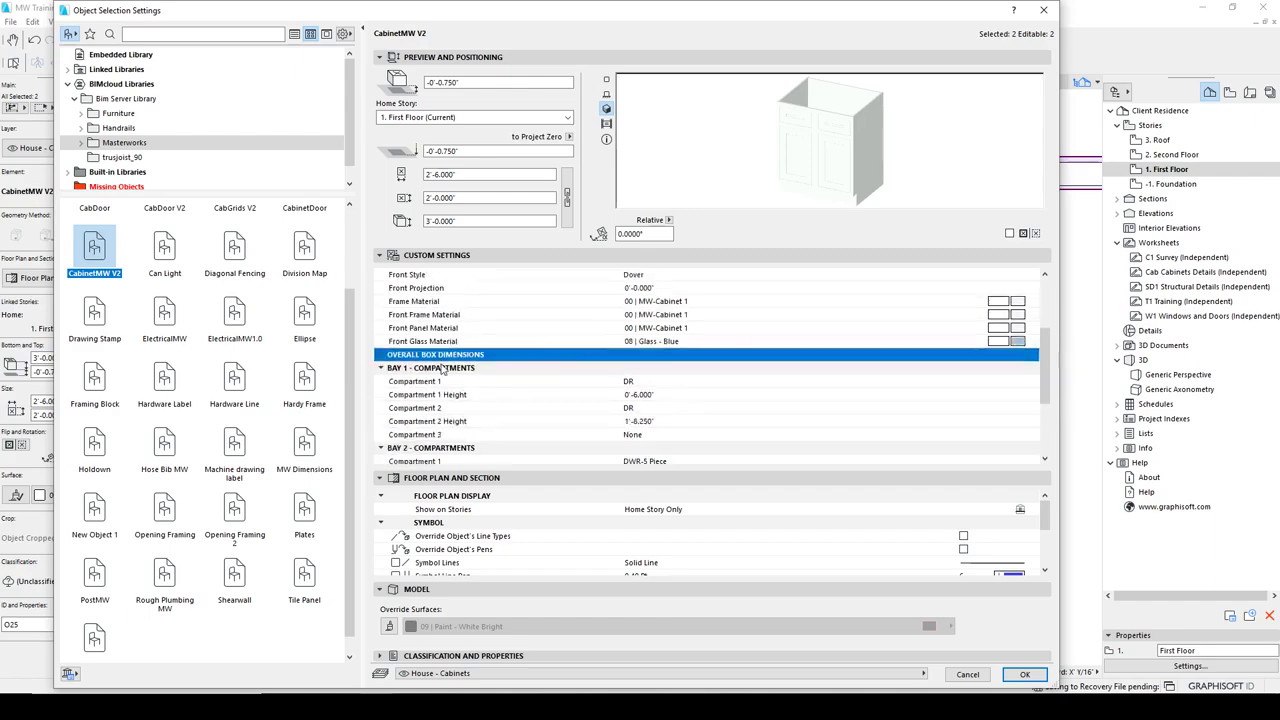
pyautogui.click(1013, 676)
pyautogui.click(646, 428)
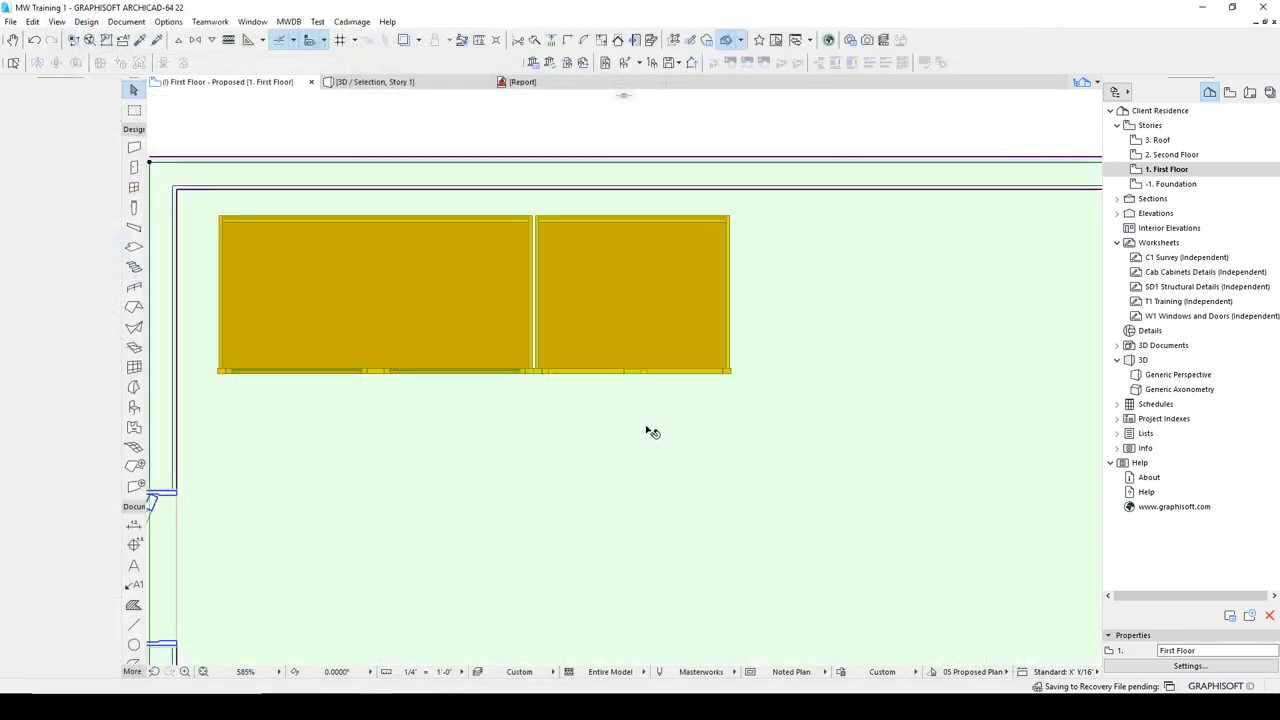
pyautogui.press('Escape')
# - Find the Work section marker on its home story and move it into the room, its line passing in front of the cabinets and its range covering them
pyautogui.scroll(-5, 508, 280)
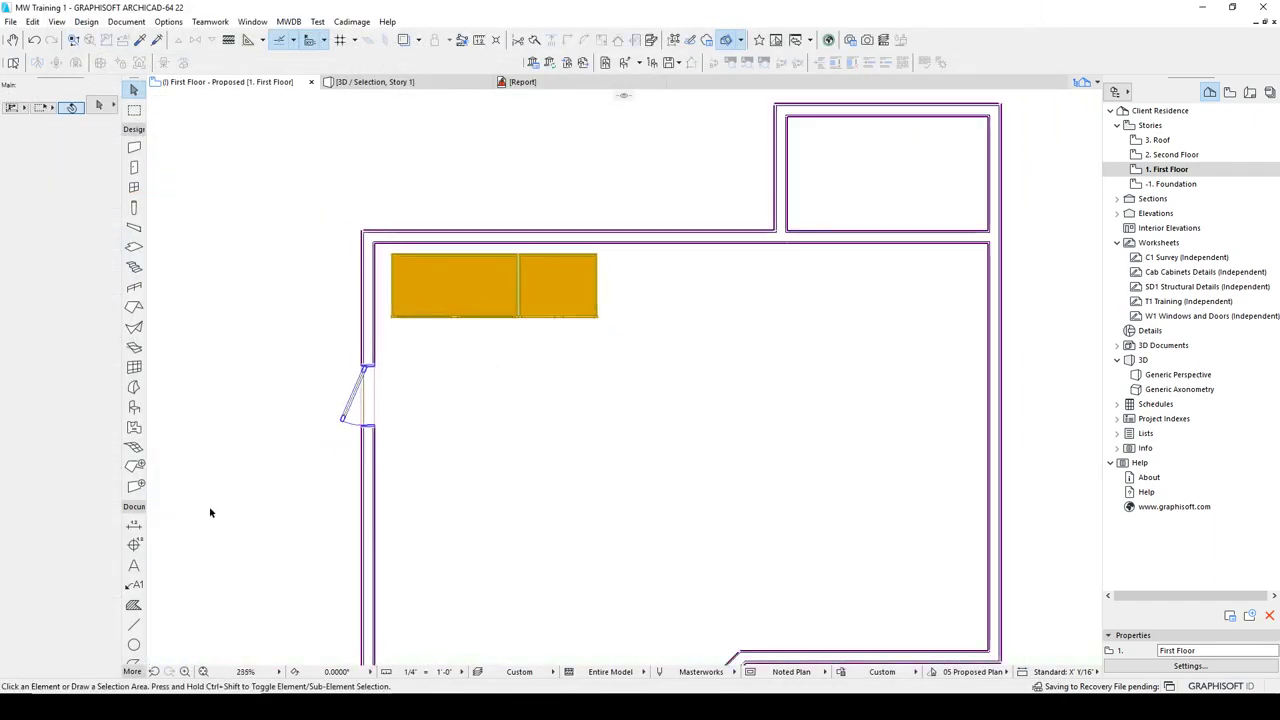
pyautogui.doubleClick(1152, 198)
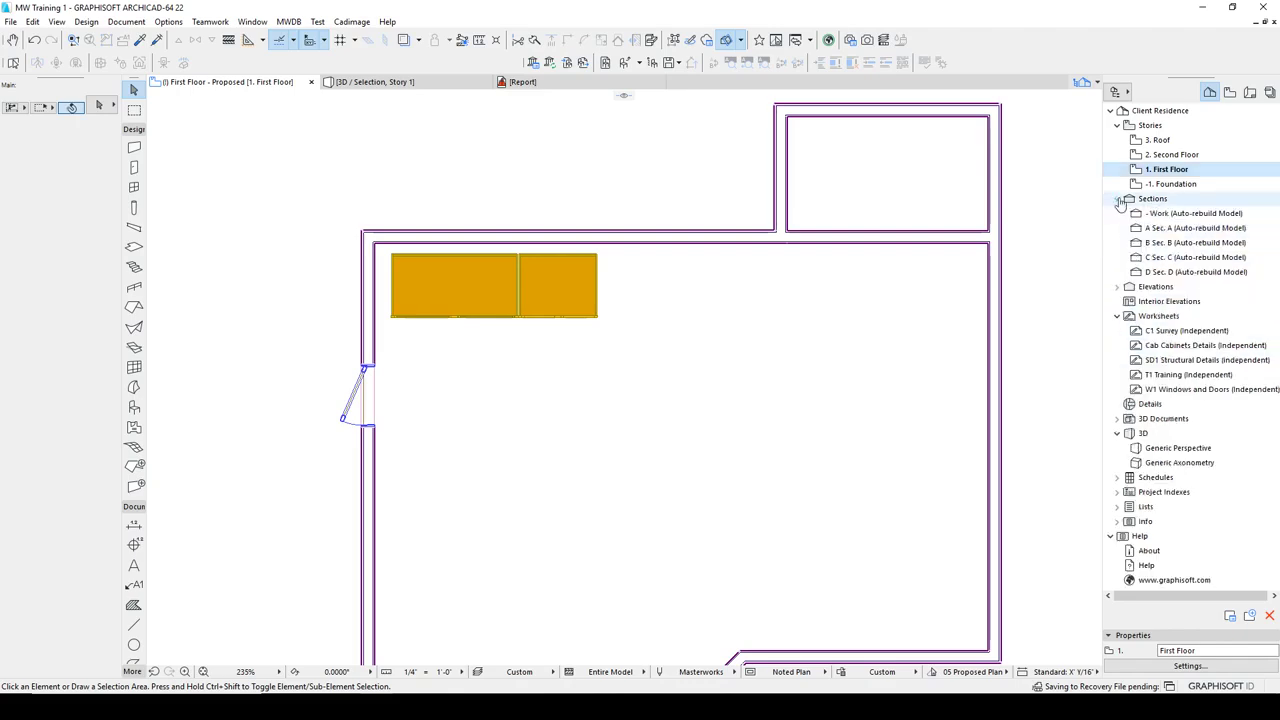
pyautogui.click(1187, 214)
pyautogui.rightClick(1187, 214)
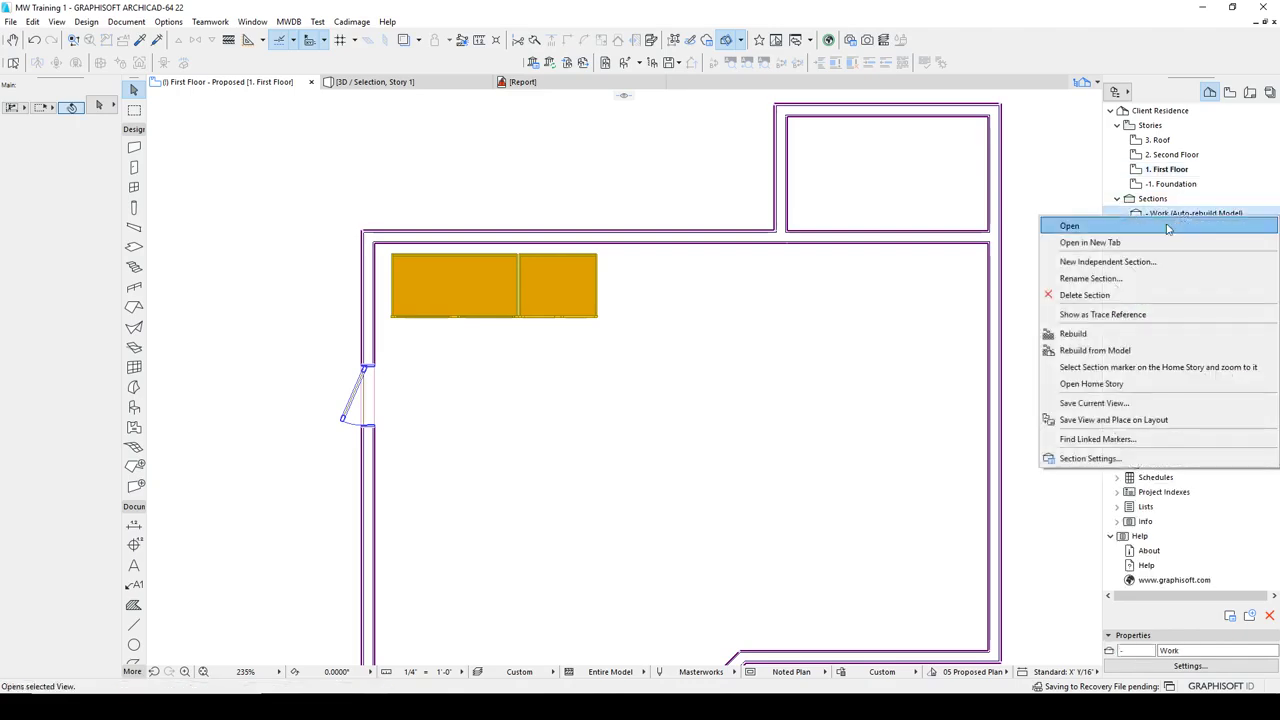
pyautogui.click(1106, 368)
pyautogui.scroll(-4, 900, 395)
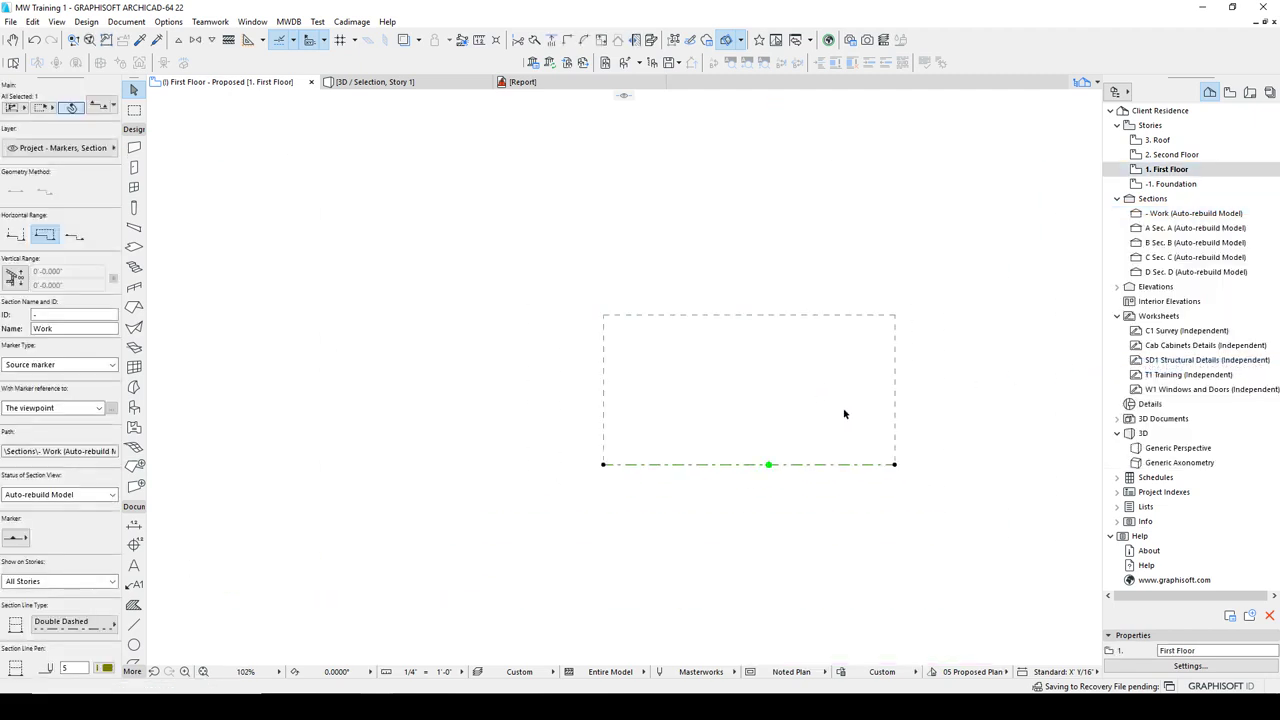
pyautogui.scroll(-5, 790, 467)
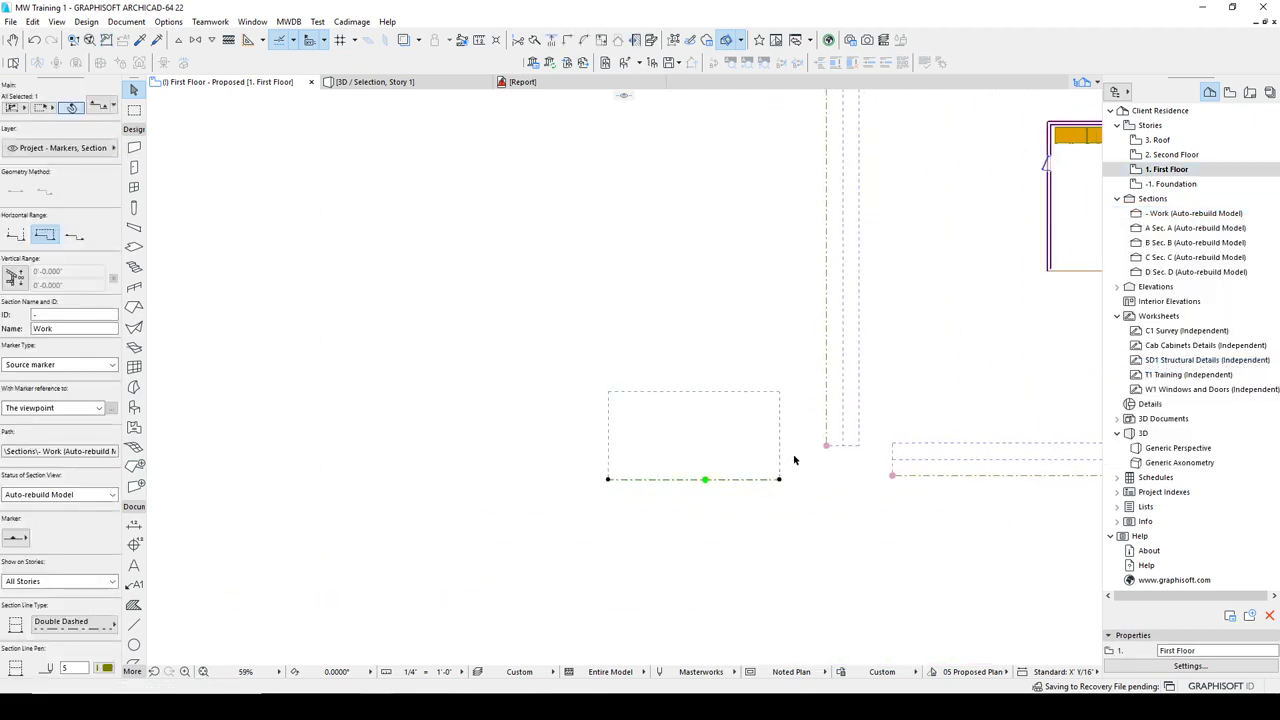
pyautogui.moveTo(736, 475)
pyautogui.mouseDown()
pyautogui.moveTo(815, 462)
pyautogui.moveTo(990, 290)
pyautogui.moveTo(890, 272)
pyautogui.moveTo(945, 325)
pyautogui.mouseUp()
# - Open the Work section from its marker with the current view settings
pyautogui.scroll(6, 960, 330)
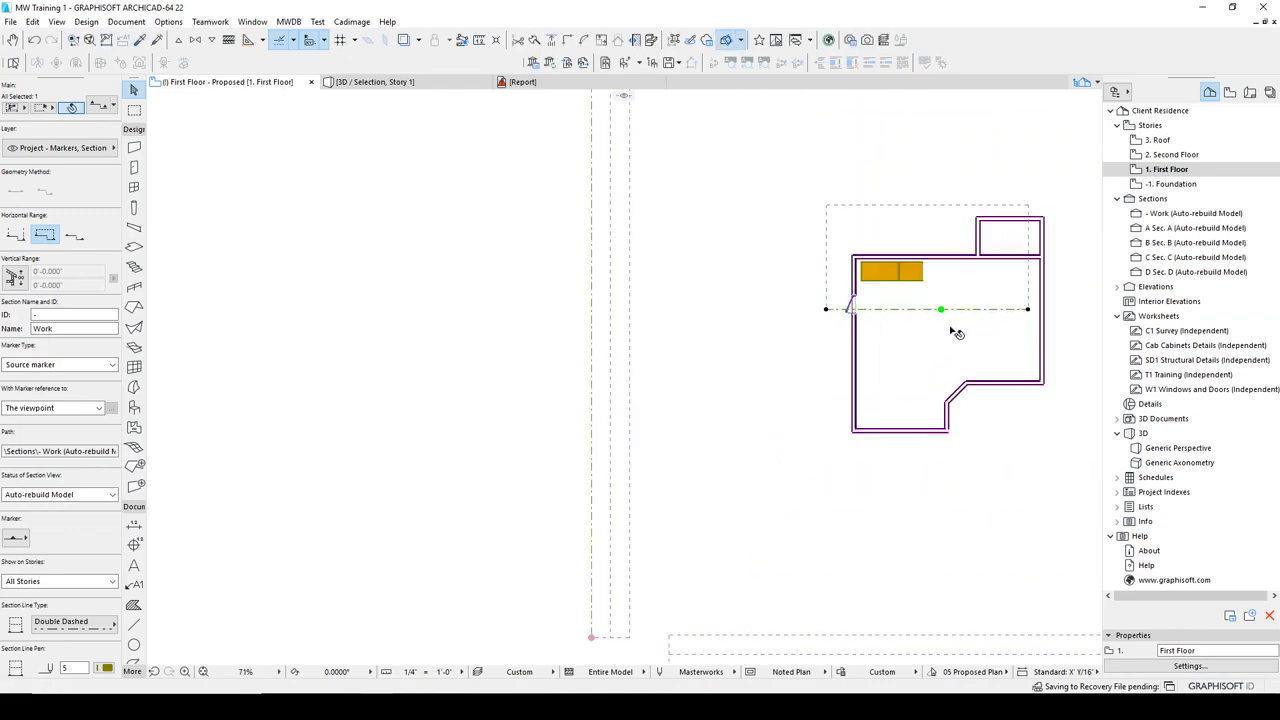
pyautogui.rightClick(899, 287)
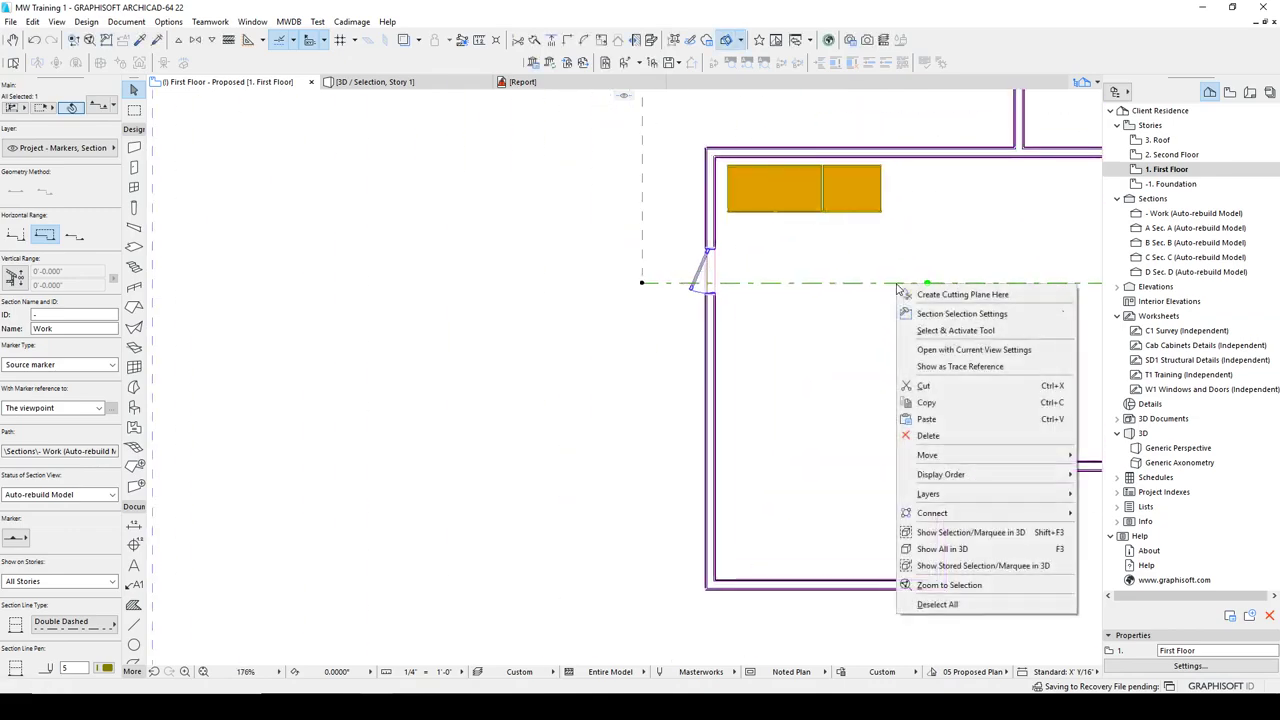
pyautogui.click(960, 349)
pyautogui.scroll(6, 482, 280)
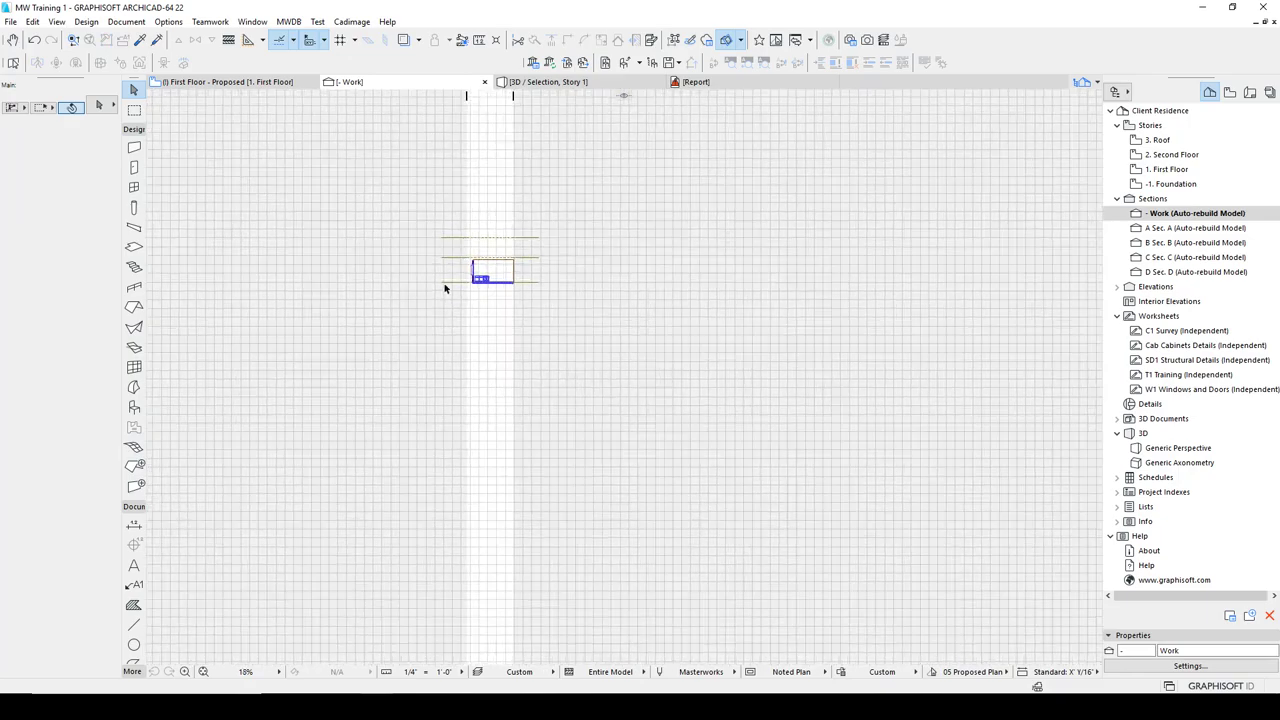
pyautogui.scroll(3, 455, 397)
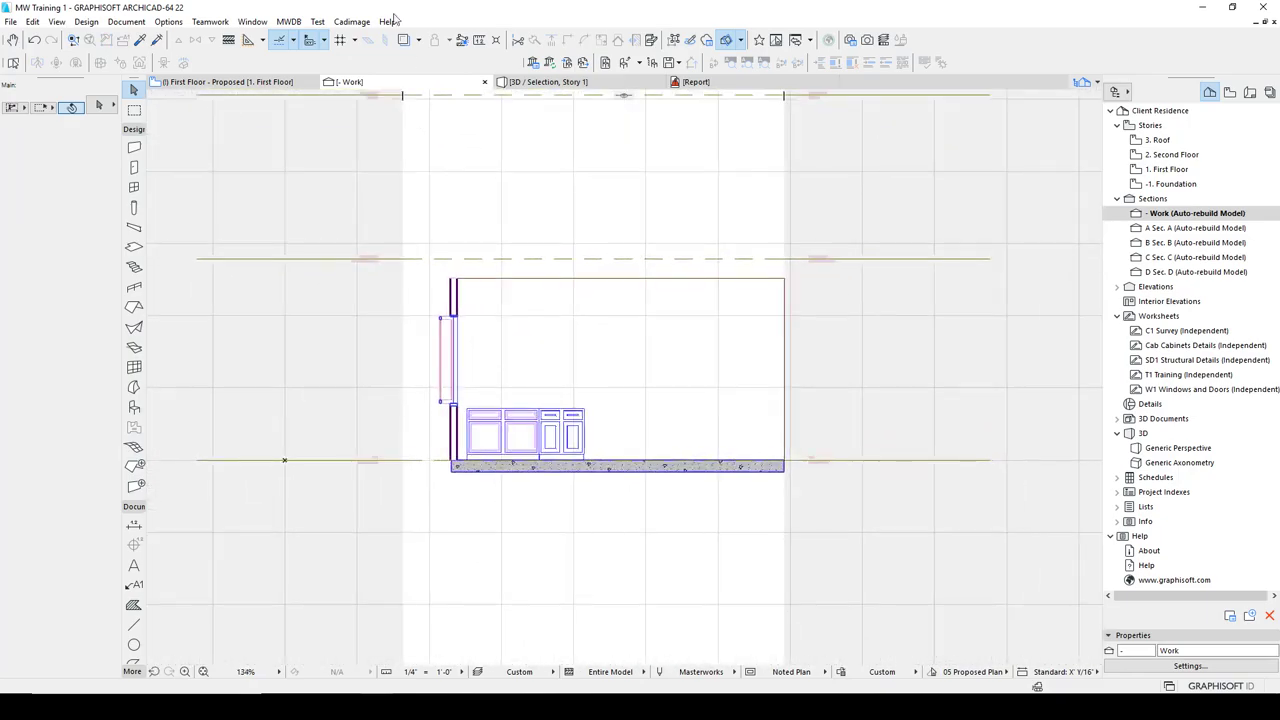
# - Turn off the construction grid display in the Work section and frame the two base cabinets
pyautogui.click(341, 40)
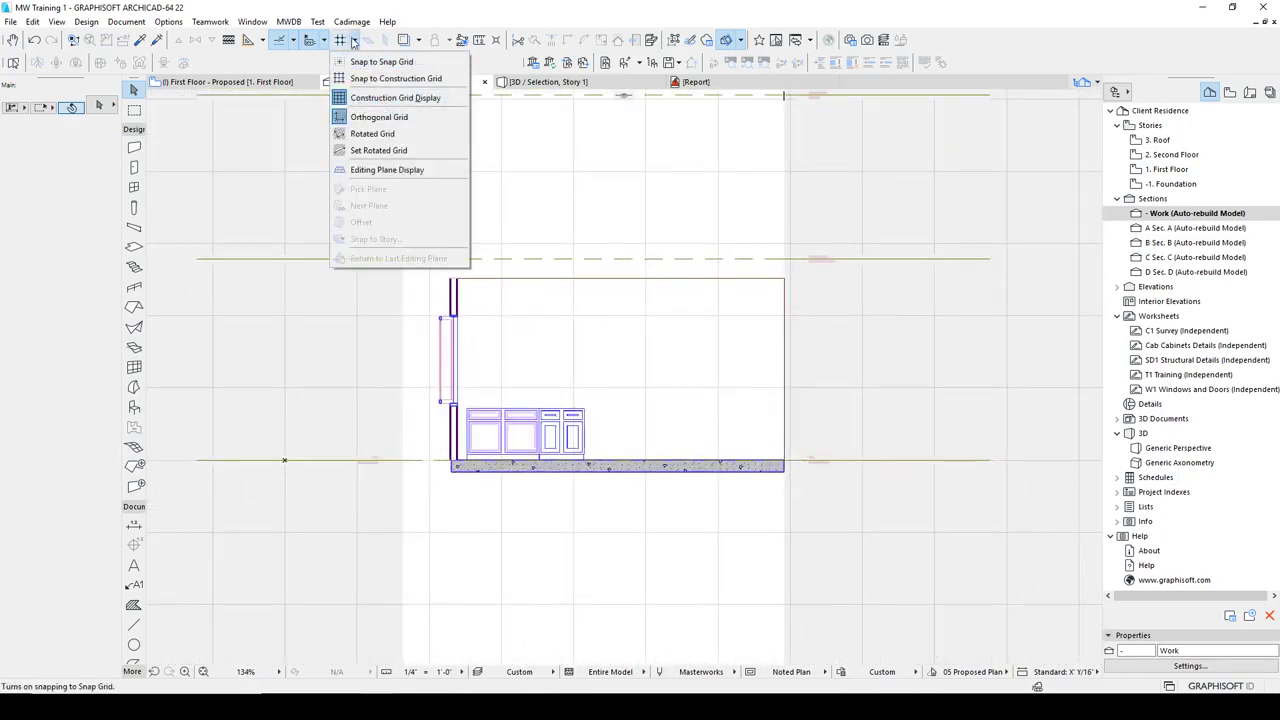
pyautogui.click(366, 118)
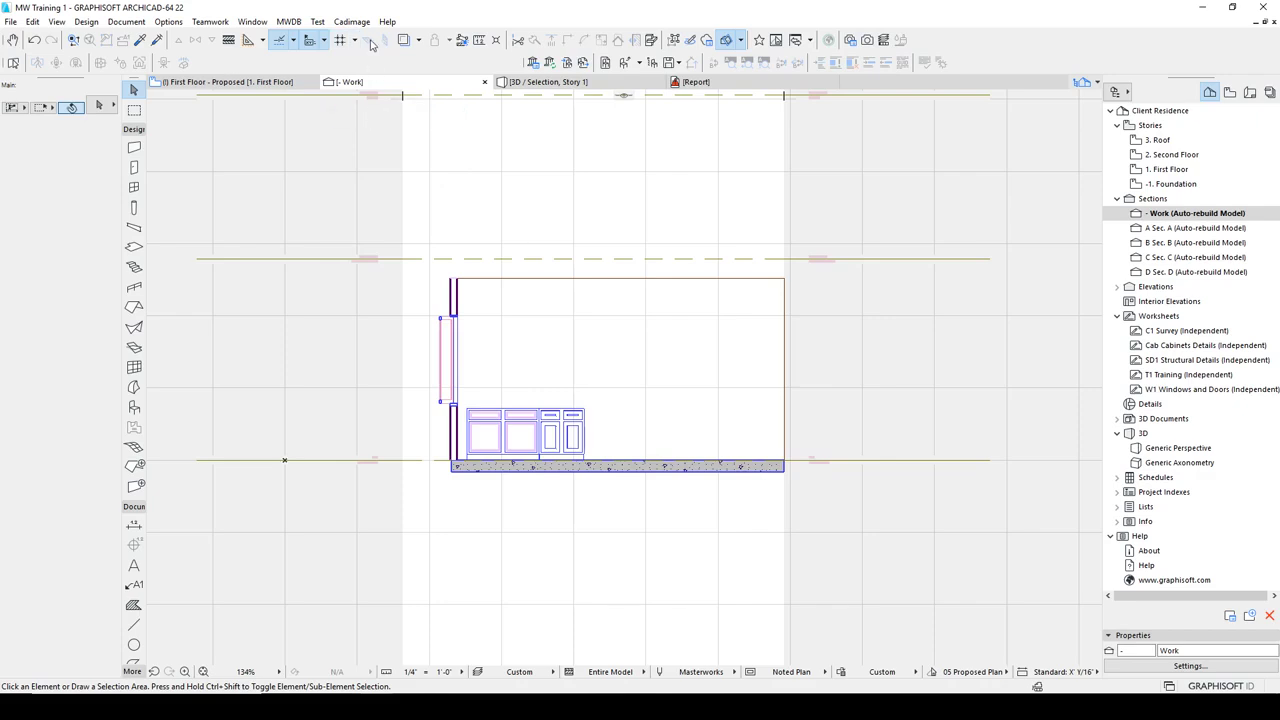
pyautogui.click(354, 40)
pyautogui.click(354, 97)
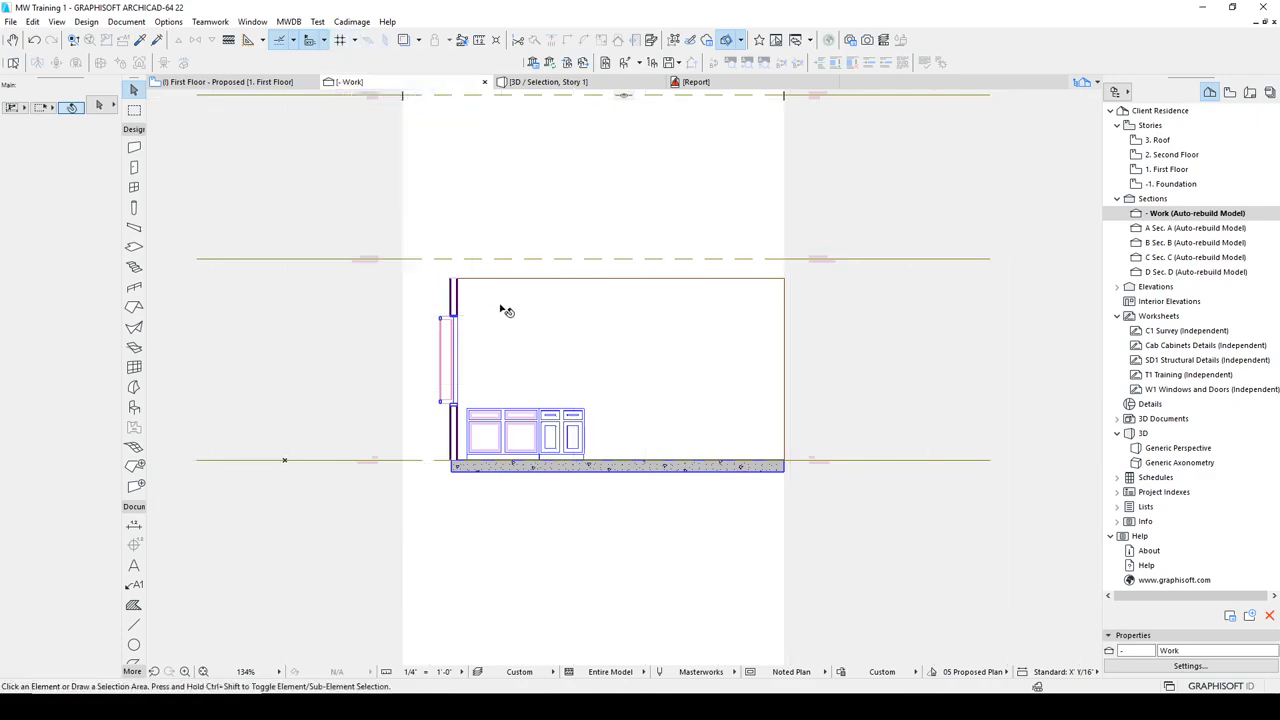
pyautogui.scroll(3, 534, 371)
pyautogui.scroll(5, 567, 332)
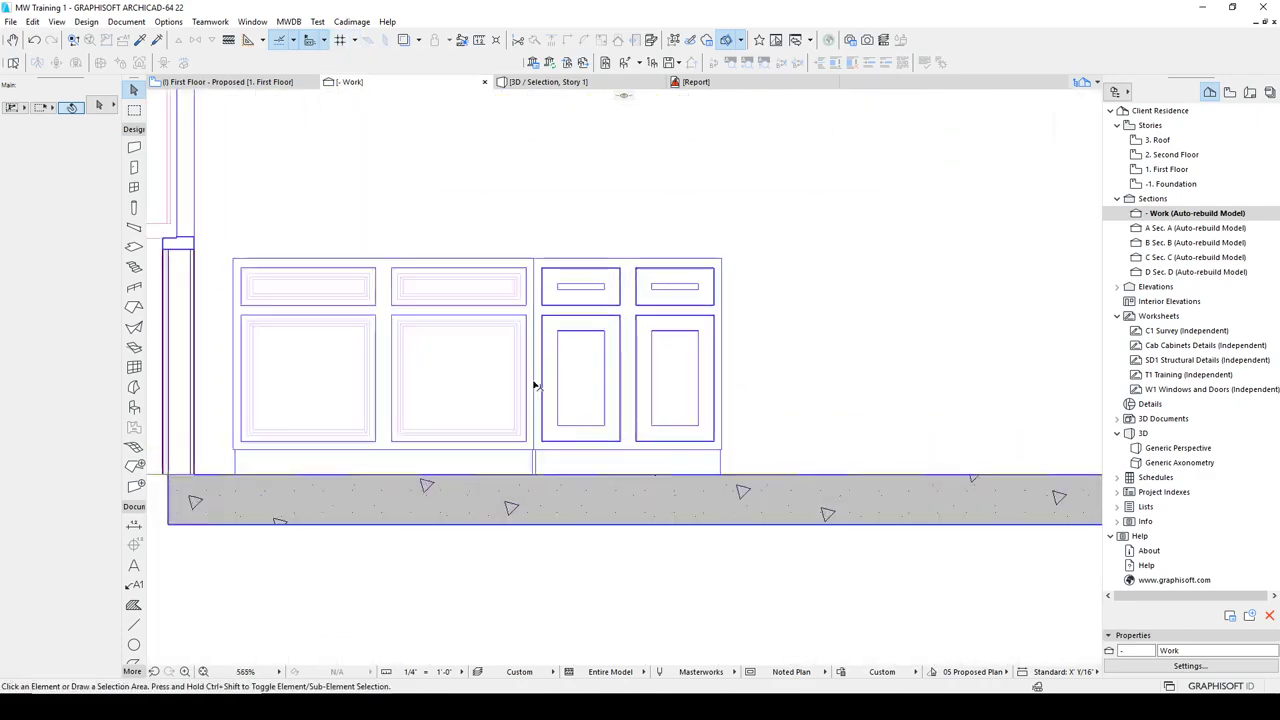
pyautogui.click(486, 329)
pyautogui.press('Escape')
pyautogui.click(728, 259)
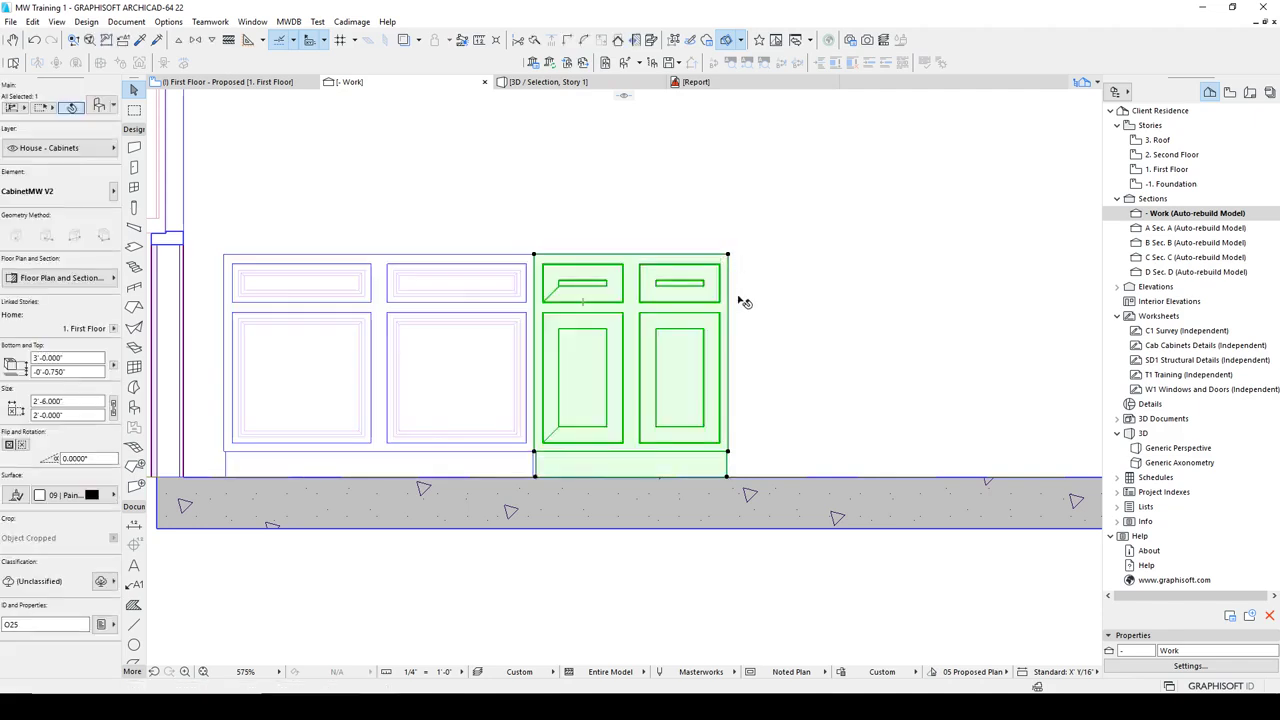
pyautogui.click(728, 451)
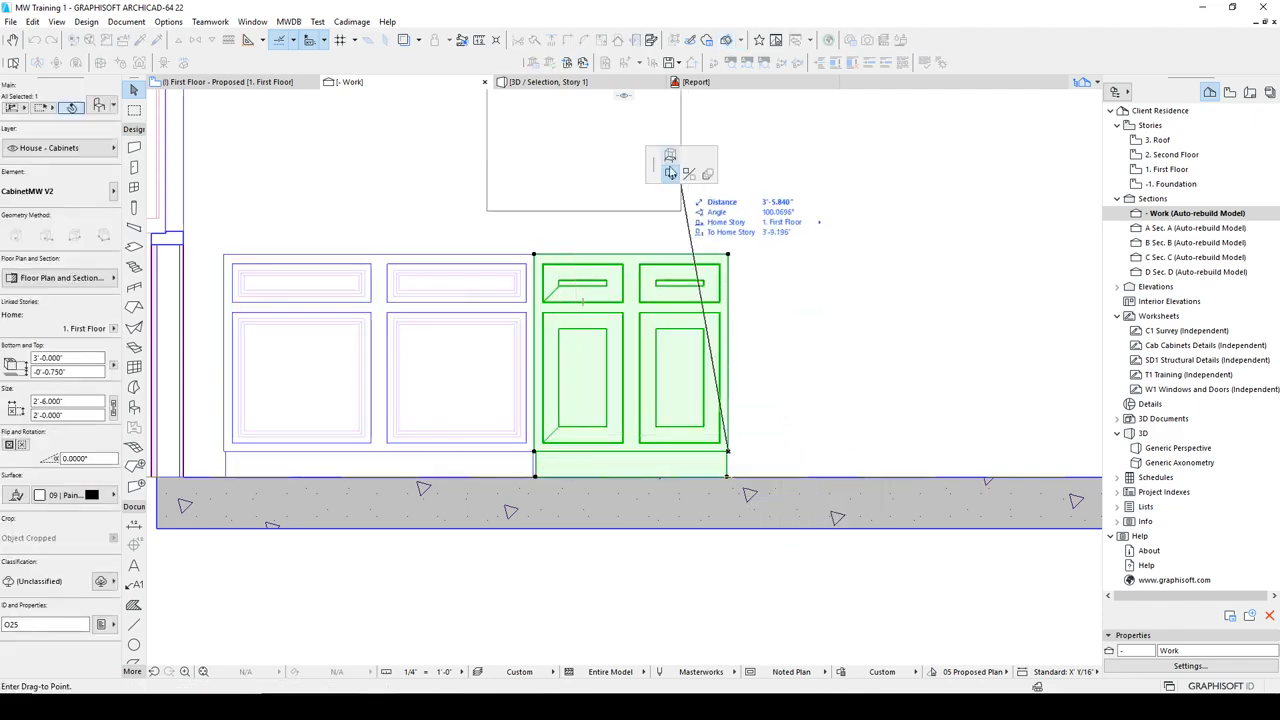
pyautogui.press('Escape')
pyautogui.press('Escape')
# - Select both cabinets in the section and open their object settings at the custom parameter groups below the bay compartments
pyautogui.click(615, 288)
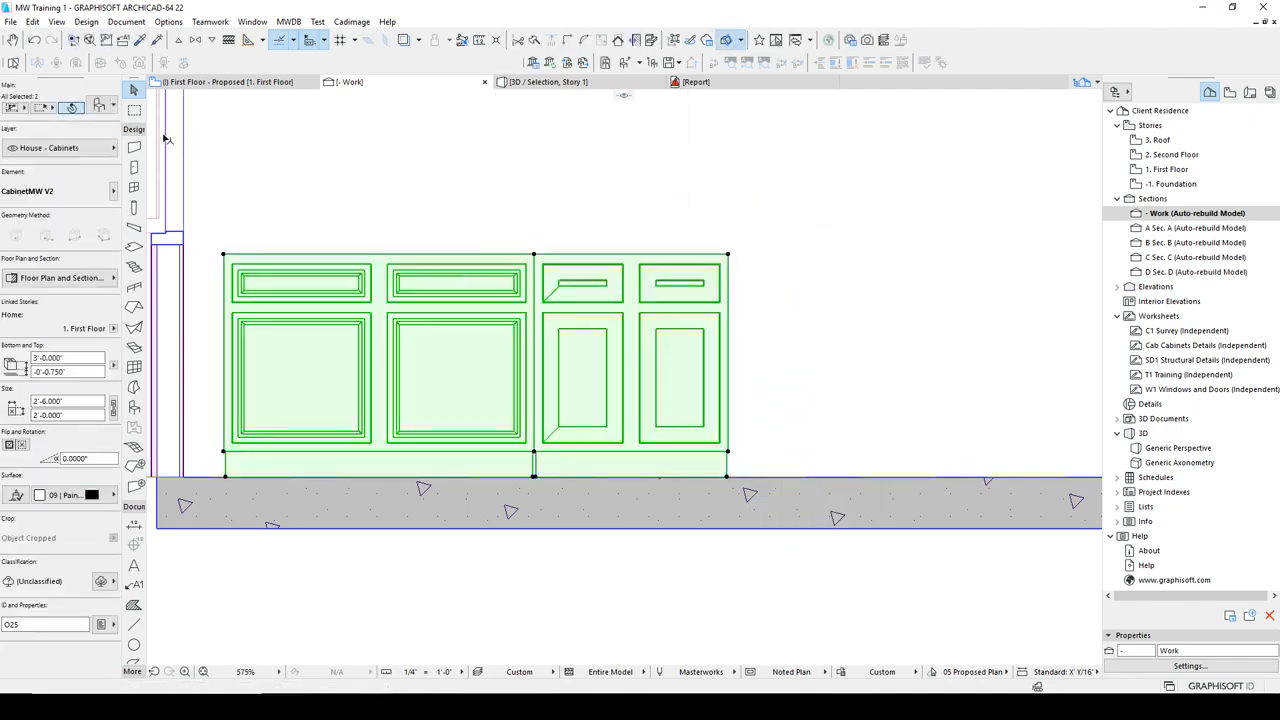
pyautogui.doubleClick(619, 378)
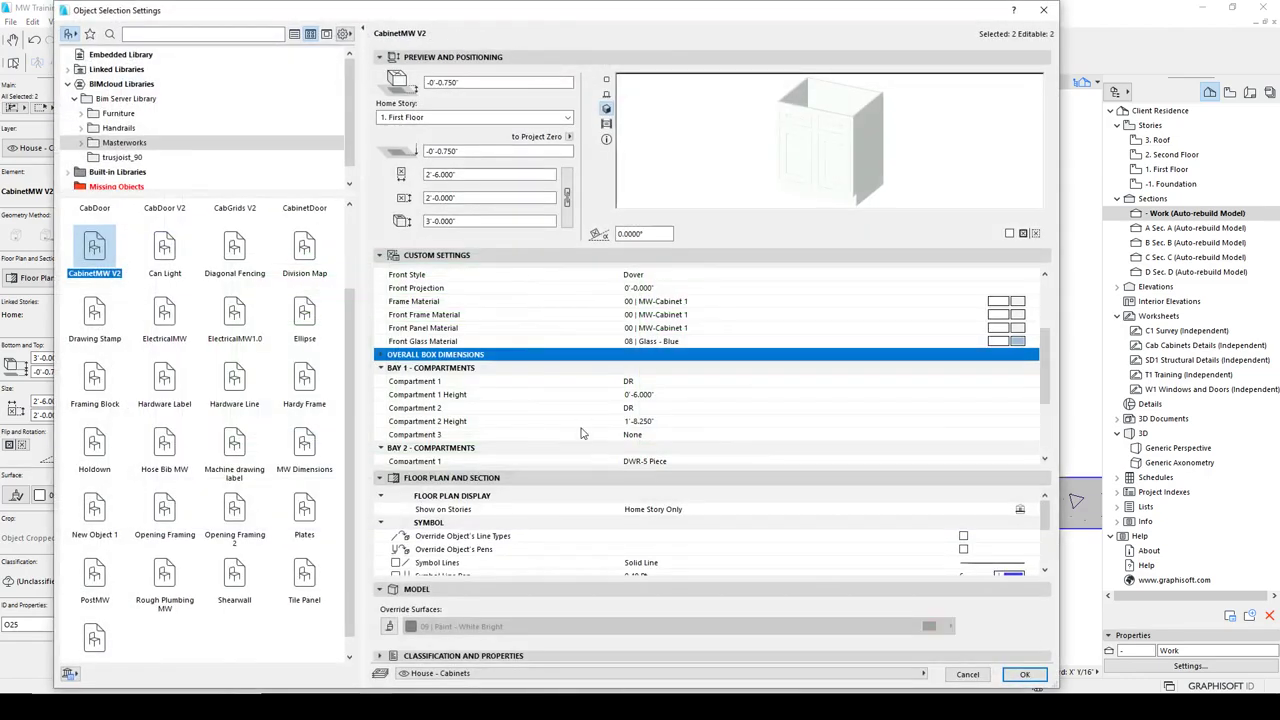
pyautogui.scroll(-1, 583, 433)
pyautogui.scroll(-2, 583, 433)
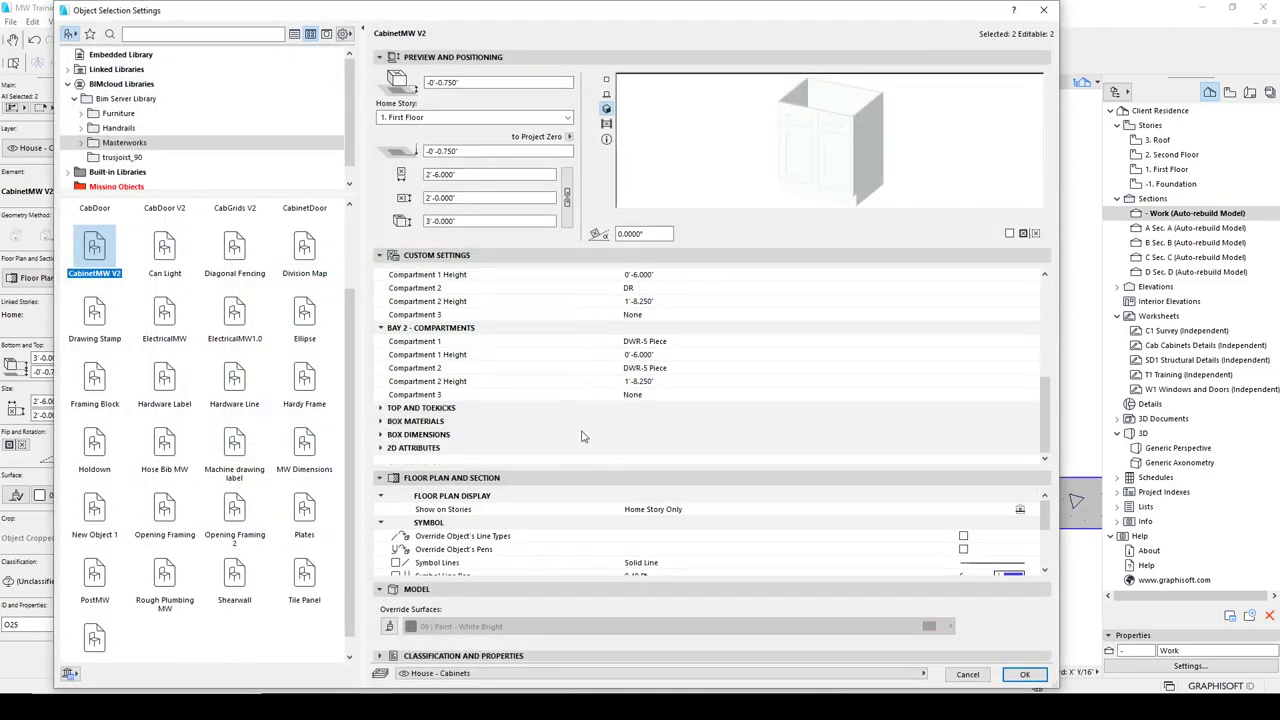
# - Examine the stile and rail parameters under Box Dimensions, collapse that group, and review the Box Materials thickness parameters
pyautogui.click(380, 434)
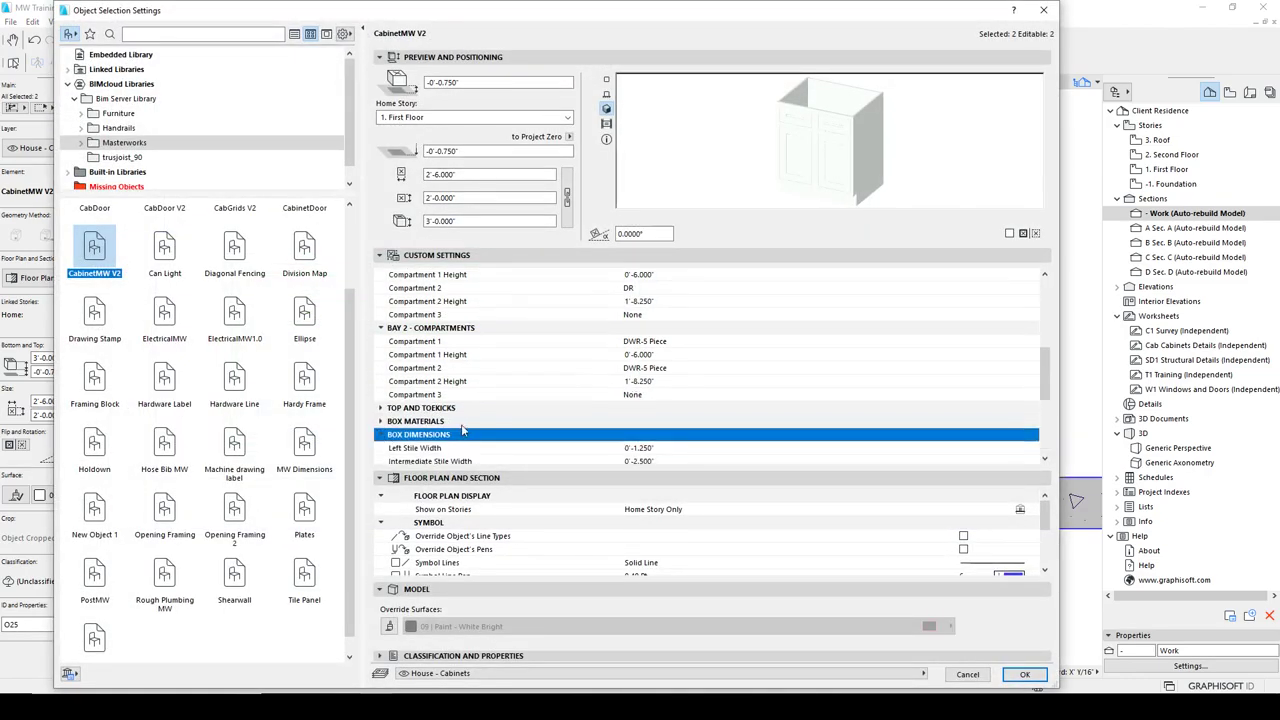
pyautogui.scroll(-2, 464, 436)
pyautogui.scroll(-3, 464, 436)
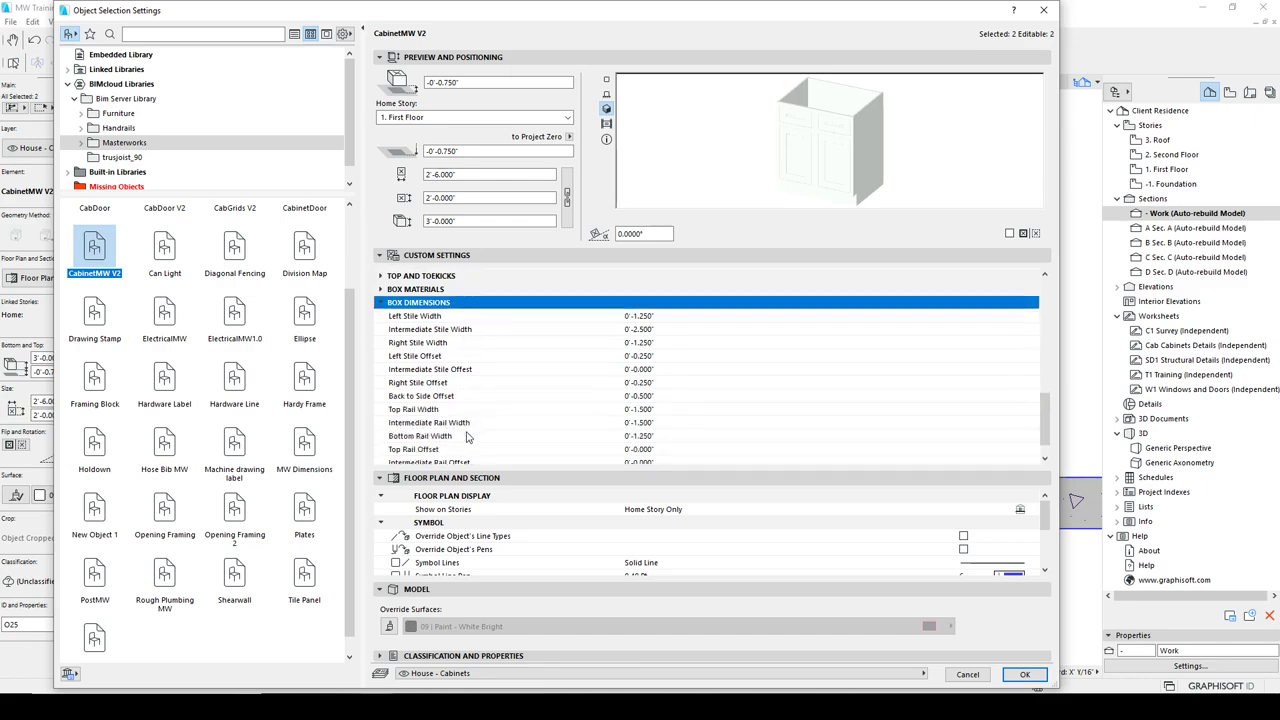
pyautogui.scroll(1, 570, 380)
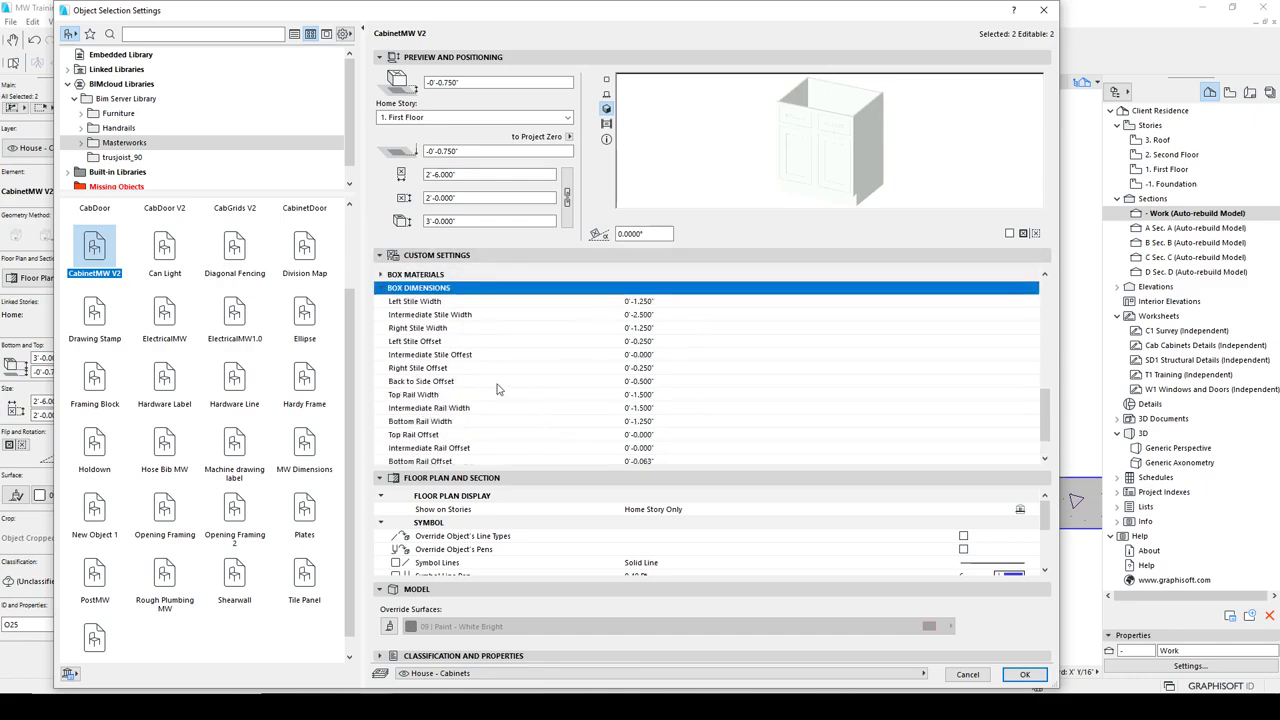
pyautogui.click(381, 289)
pyautogui.click(380, 421)
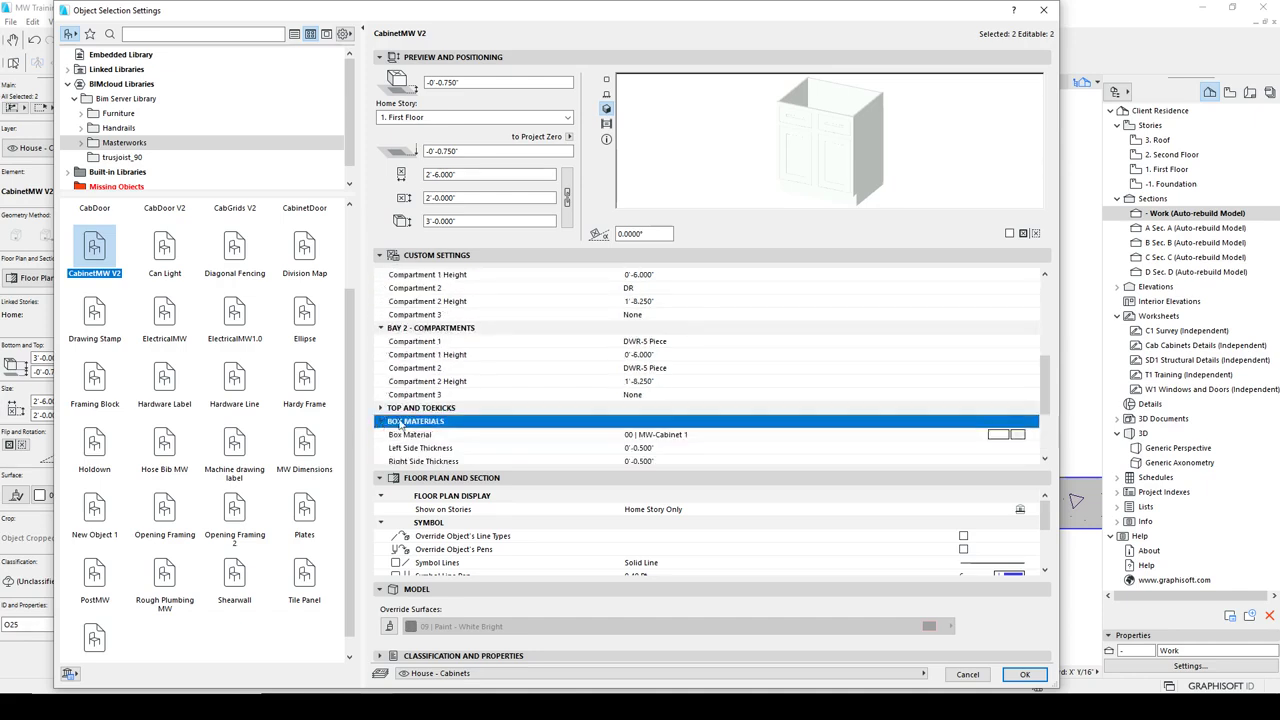
pyautogui.scroll(-2, 650, 430)
pyautogui.scroll(-1, 662, 443)
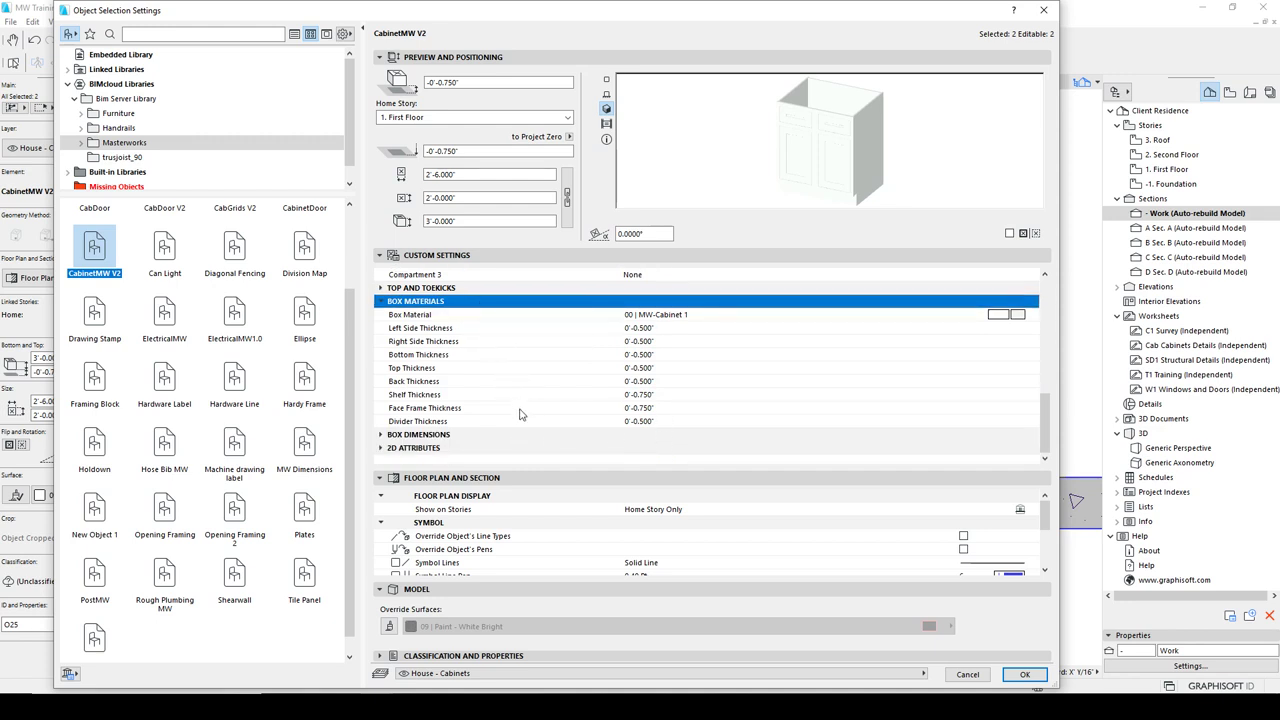
# - Expand the Box Dimensions group again and compare its stile and rail widths and offsets with the Box Materials thicknesses
pyautogui.click(381, 434)
pyautogui.scroll(-3, 677, 443)
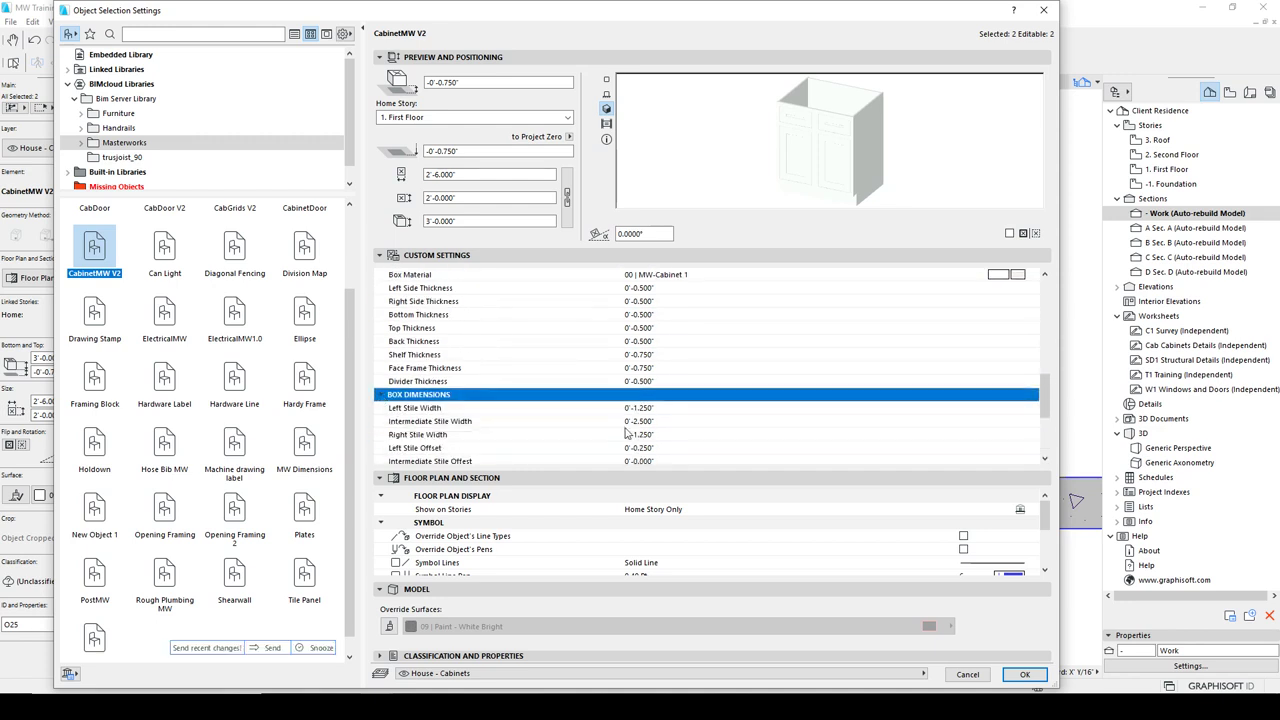
pyautogui.scroll(4, 640, 420)
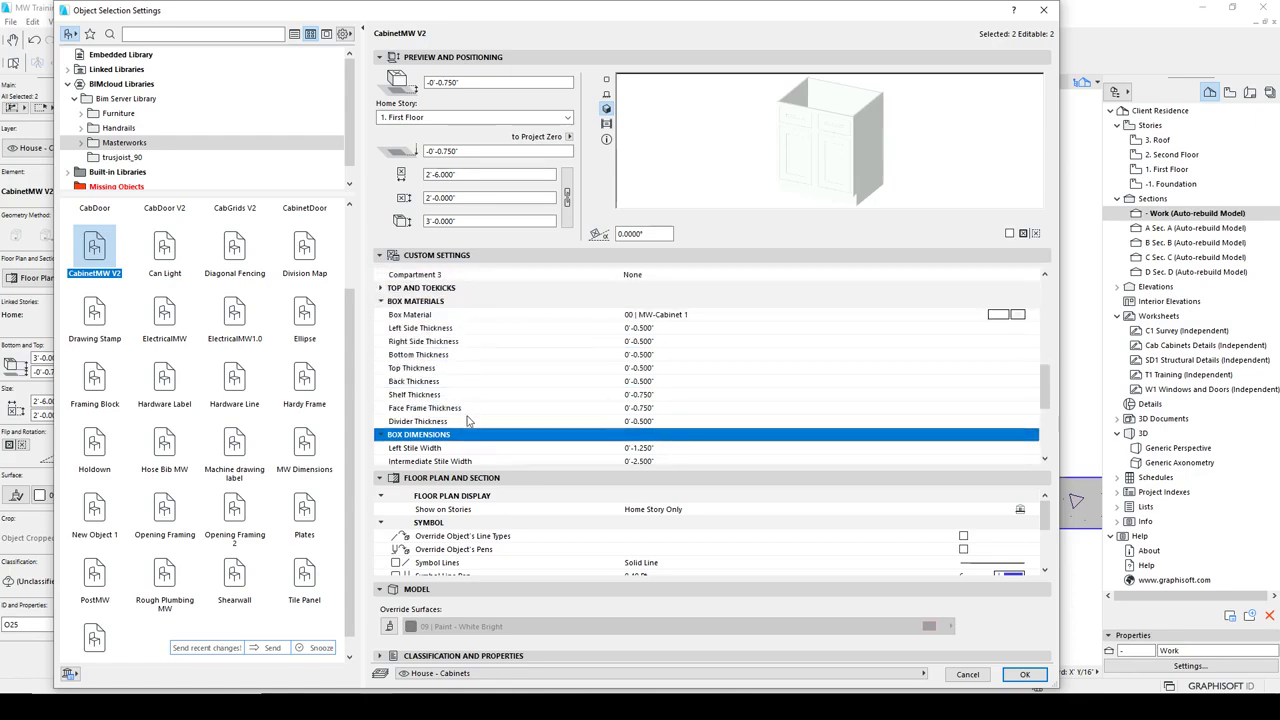
pyautogui.scroll(-3, 527, 437)
pyautogui.scroll(-2, 486, 415)
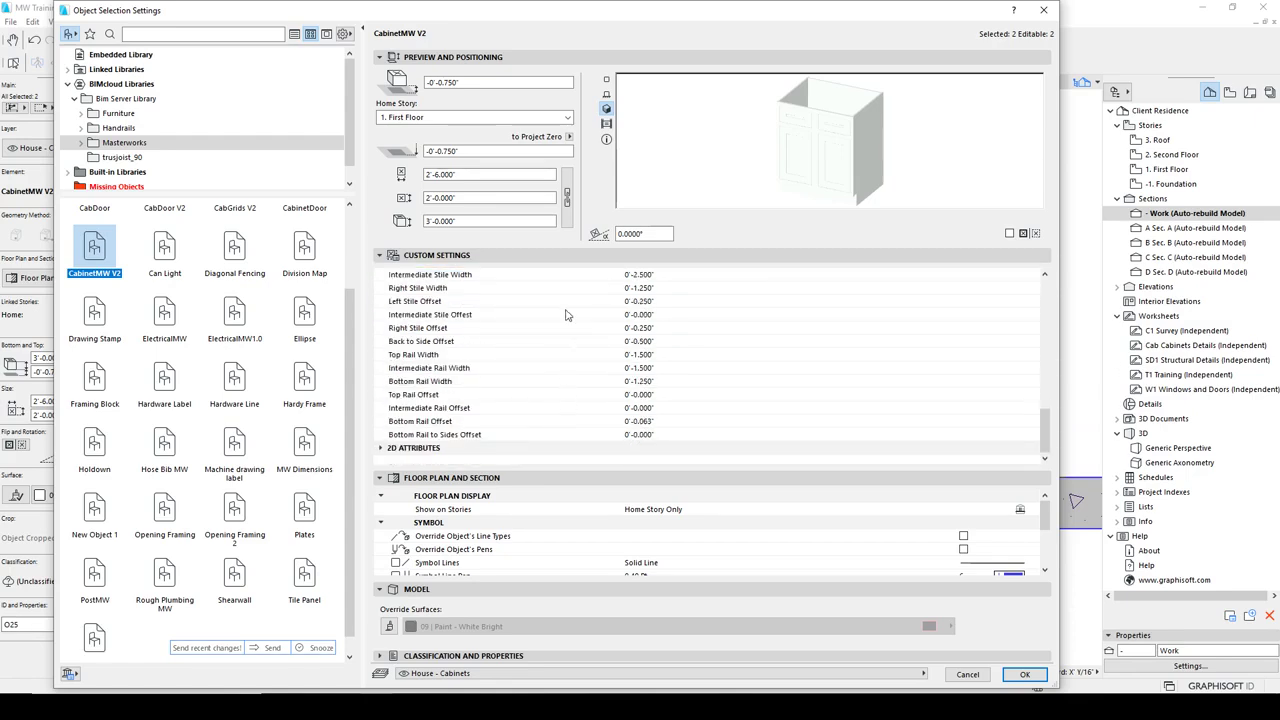
pyautogui.scroll(1, 635, 400)
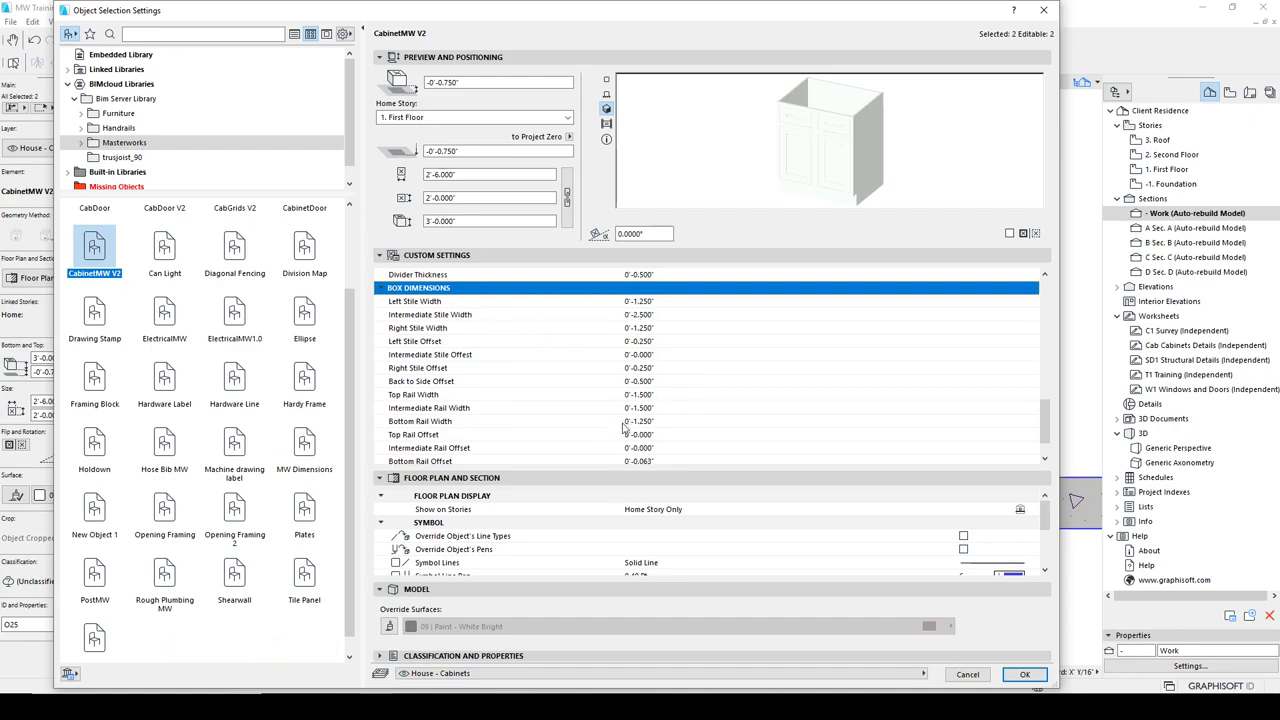
# - Set the cabinets' Left Stile Width to 2 inches
pyautogui.click(665, 302)
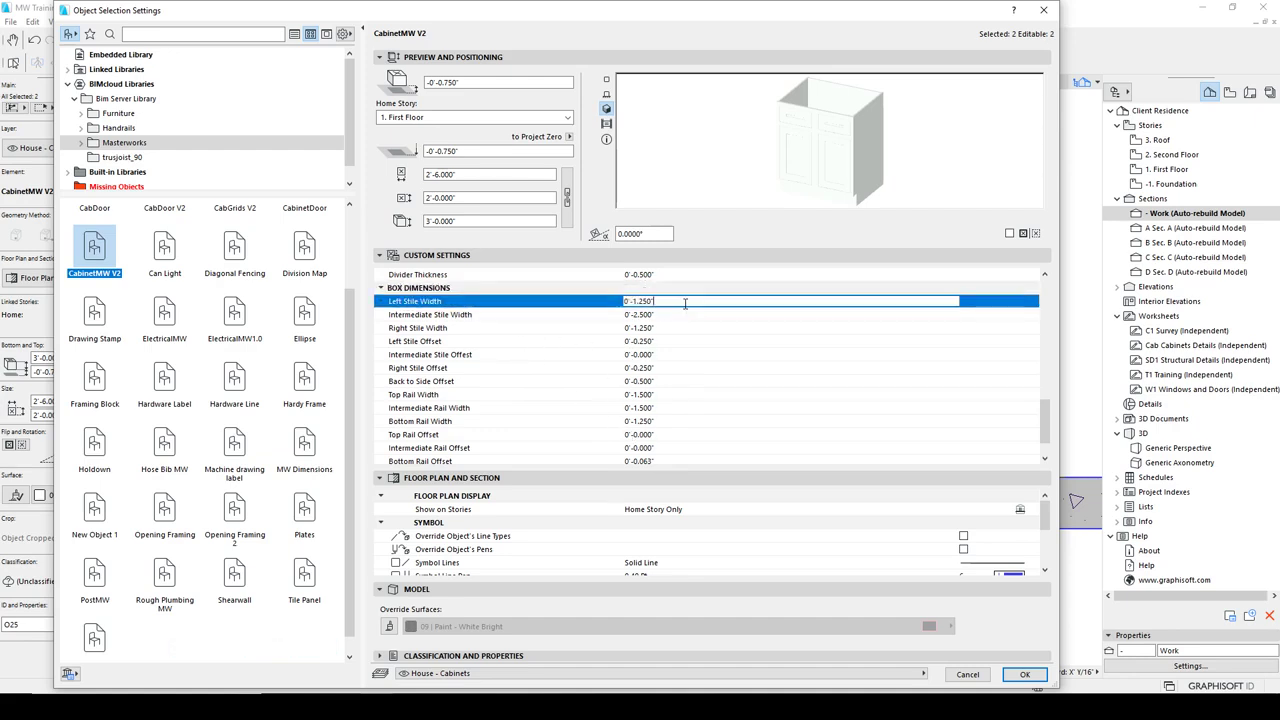
pyautogui.write('2')
pyautogui.click(690, 316)
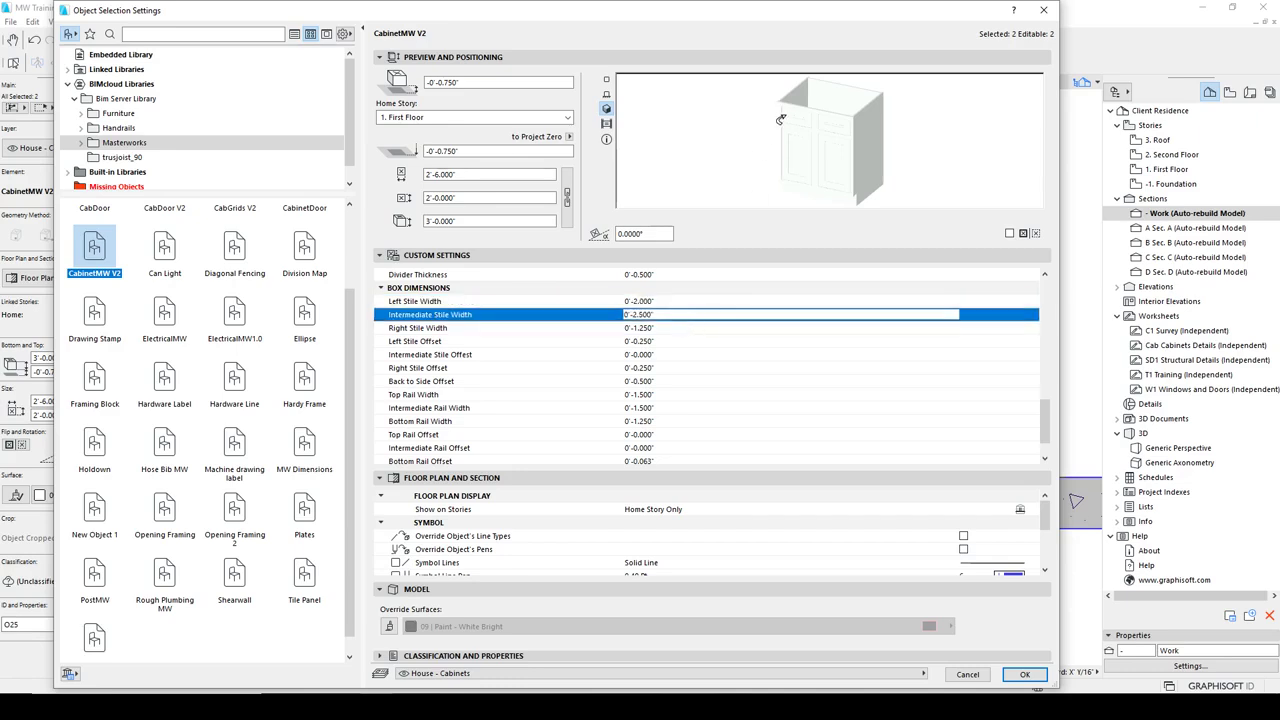
# - Set the cabinets' Left Stile Width to 4 inches, accept the object settings and clear the selection
pyautogui.click(718, 304)
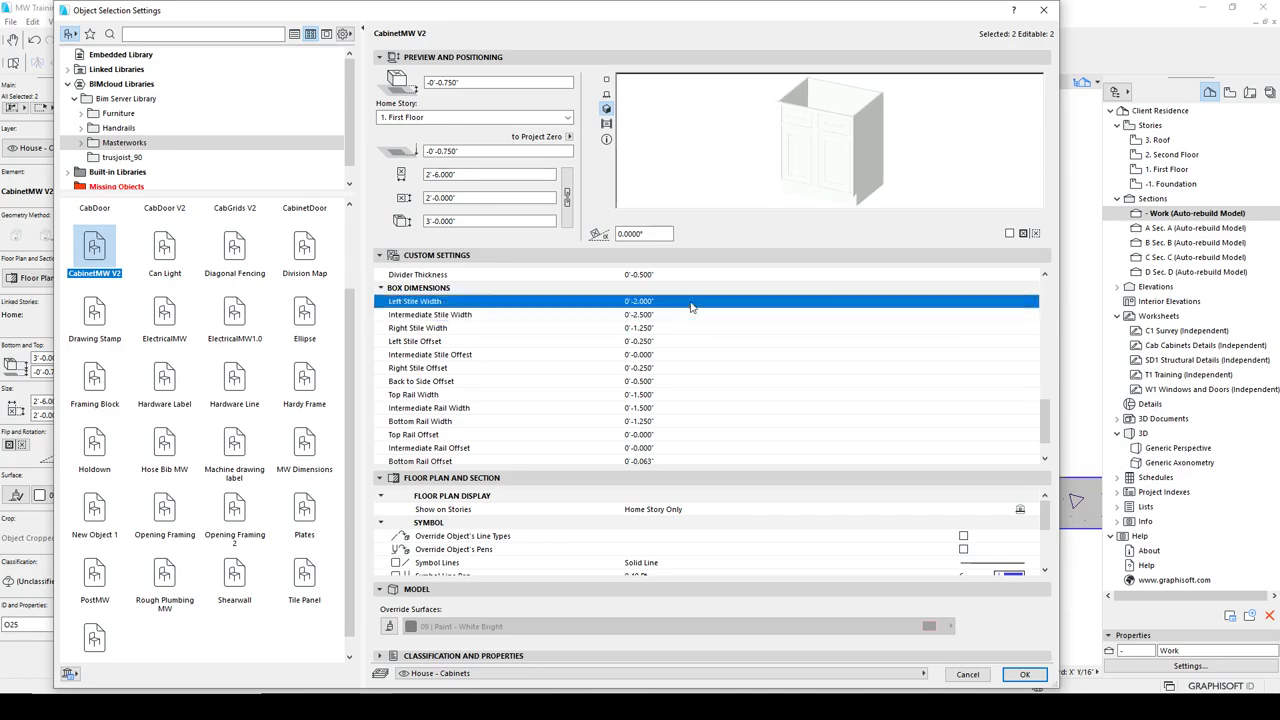
pyautogui.write('4')
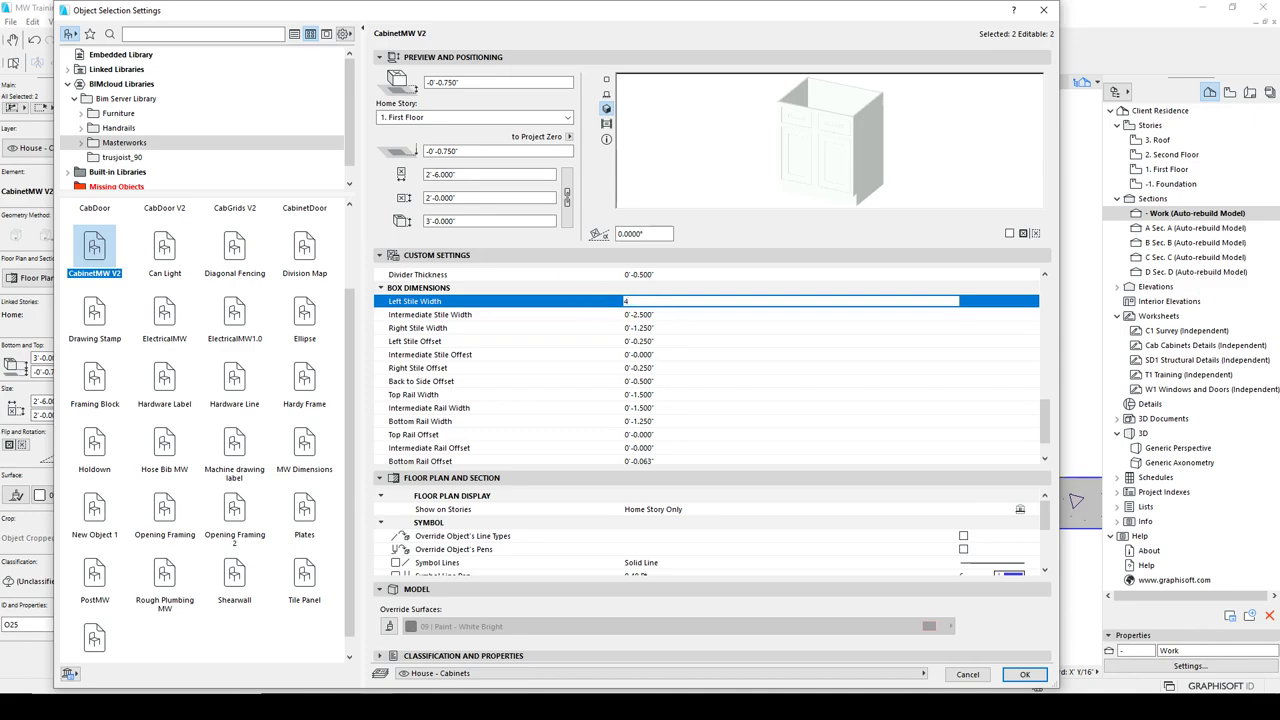
pyautogui.press('Return')
pyautogui.press('Escape')
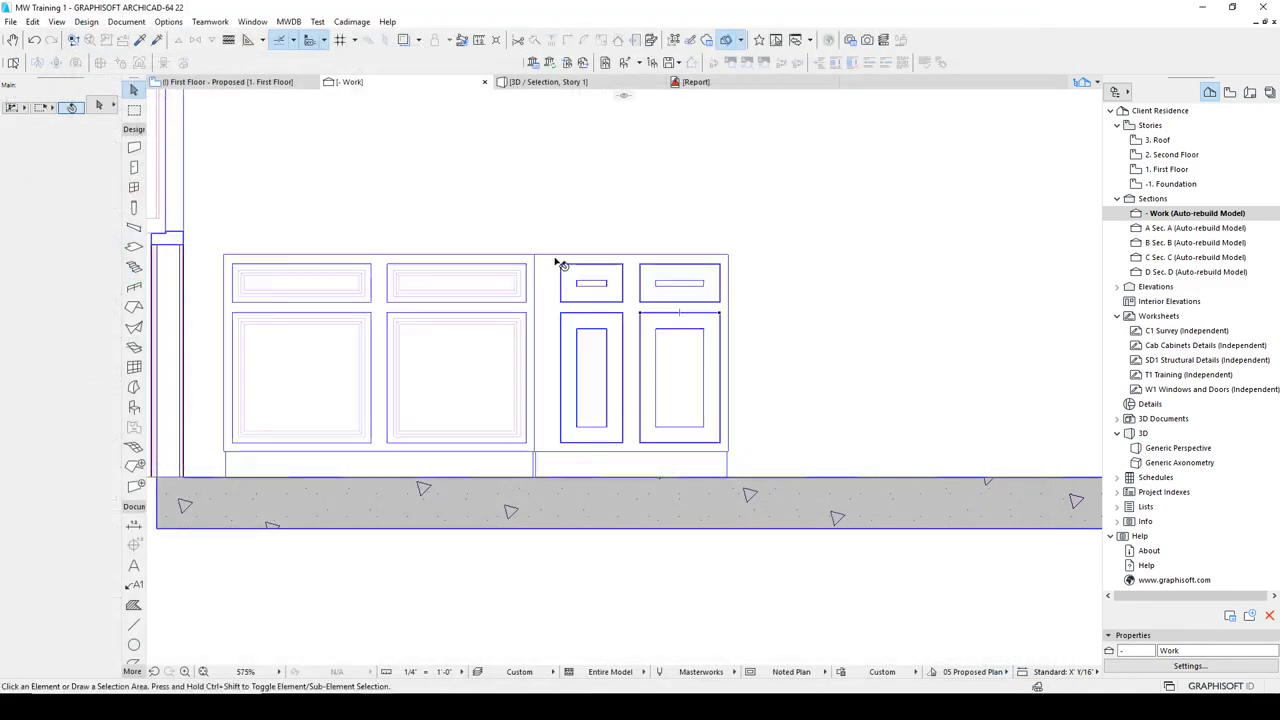
# - Open the object settings of the two-bay cabinet with the narrower fronts and set its Left Stile Width to 1.25 inches
pyautogui.click(563, 290)
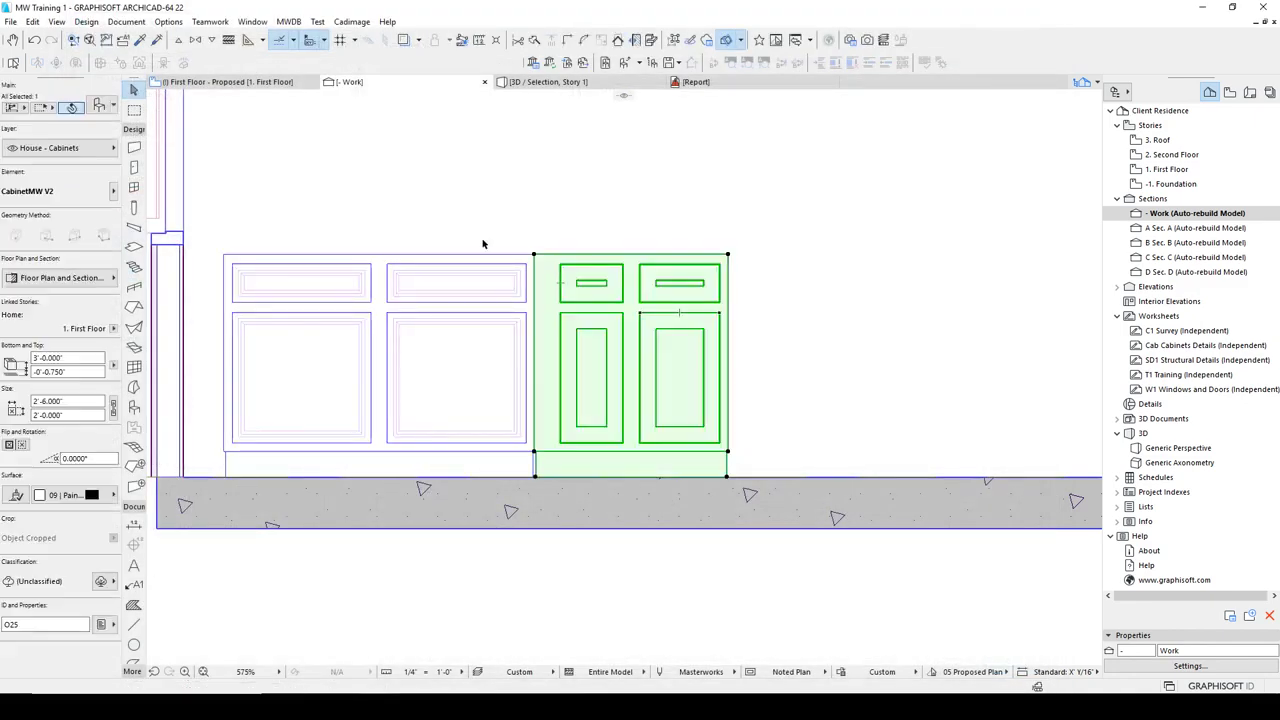
pyautogui.click(100, 105)
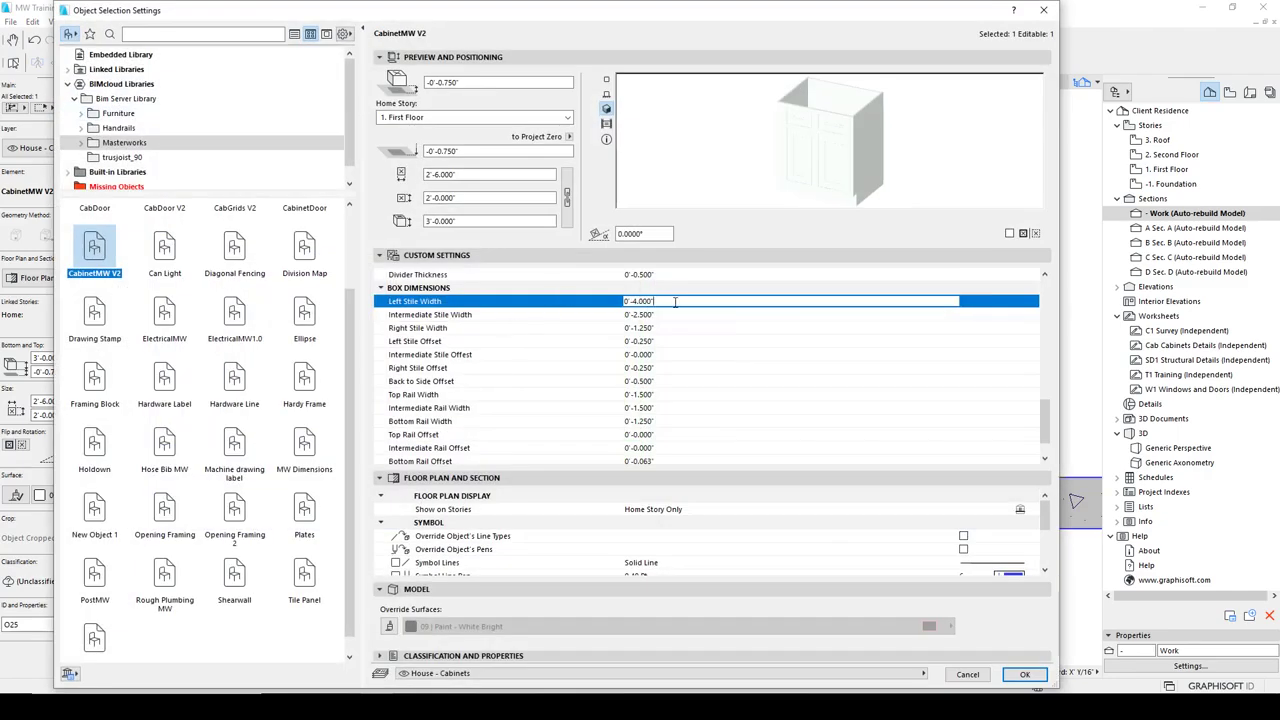
pyautogui.doubleClick(675, 302)
pyautogui.press('BackSpace')
pyautogui.write('1.25')
pyautogui.click(678, 315)
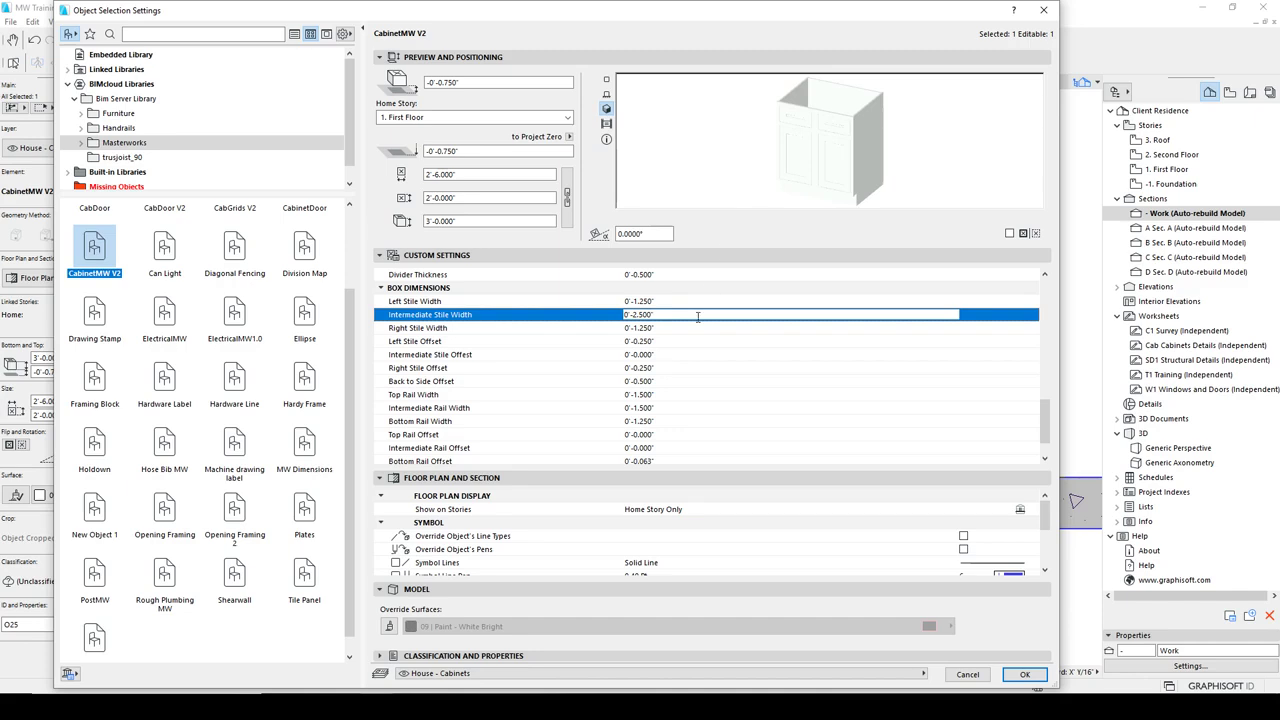
# - Collapse the Box Dimensions and Box Materials groups and set Bay 1's Compartment 1 to DWR-5 Piece
pyautogui.click(381, 288)
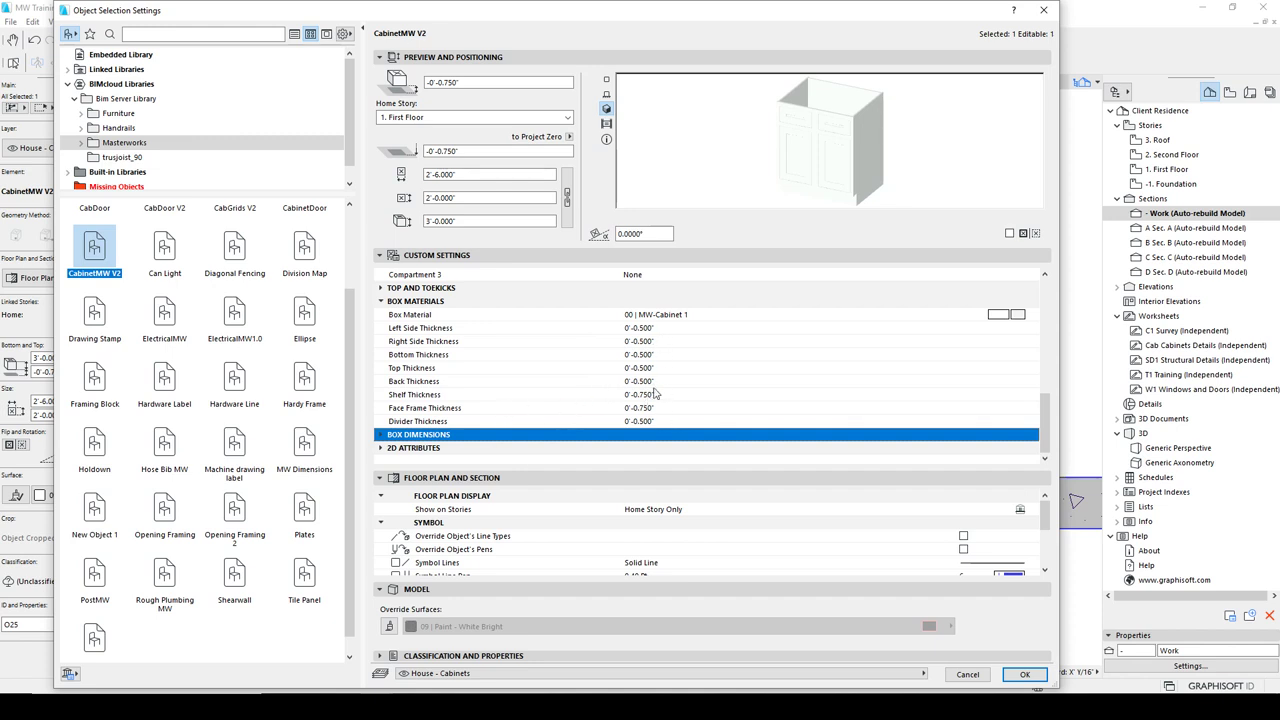
pyautogui.click(381, 302)
pyautogui.scroll(2, 466, 341)
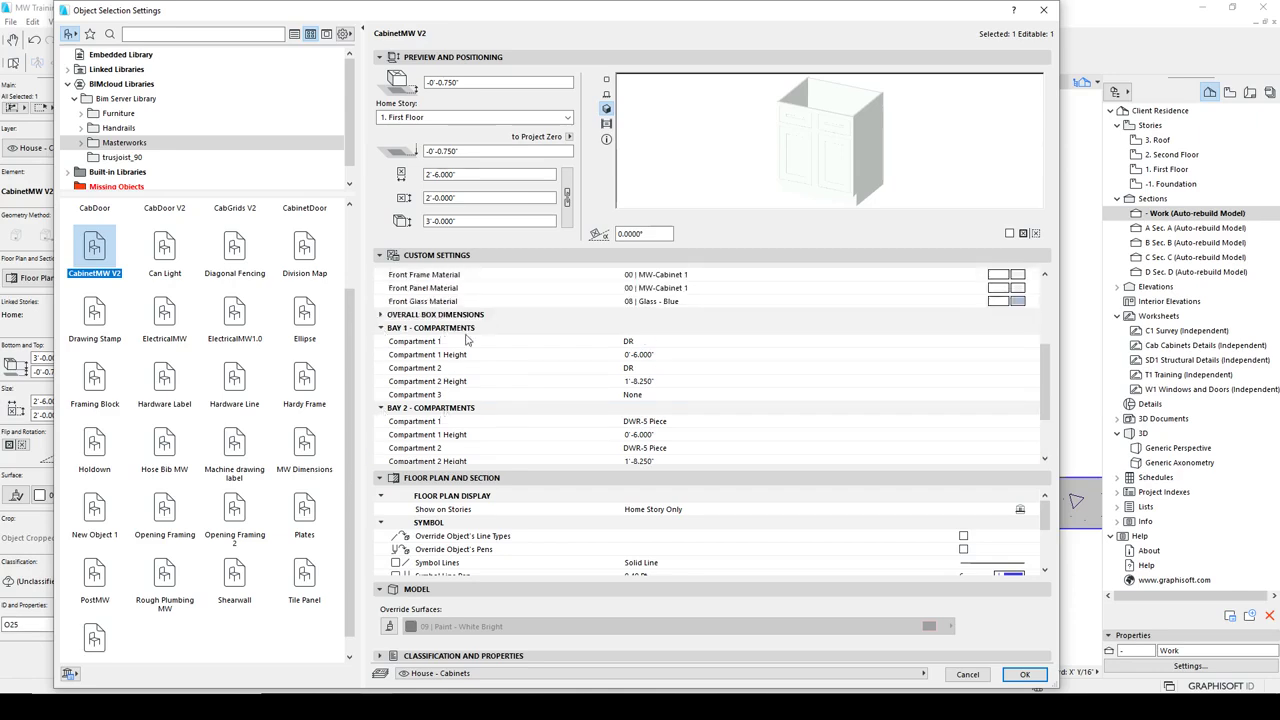
pyautogui.click(709, 343)
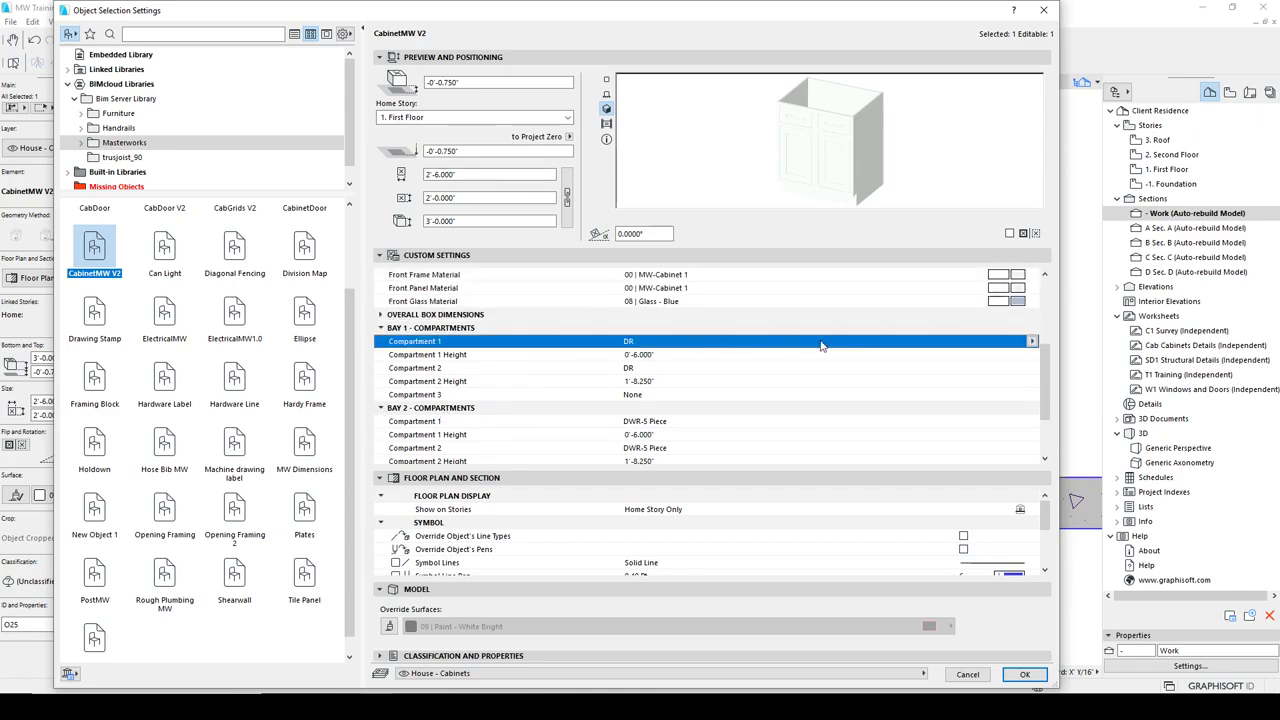
pyautogui.scroll(4, 1037, 345)
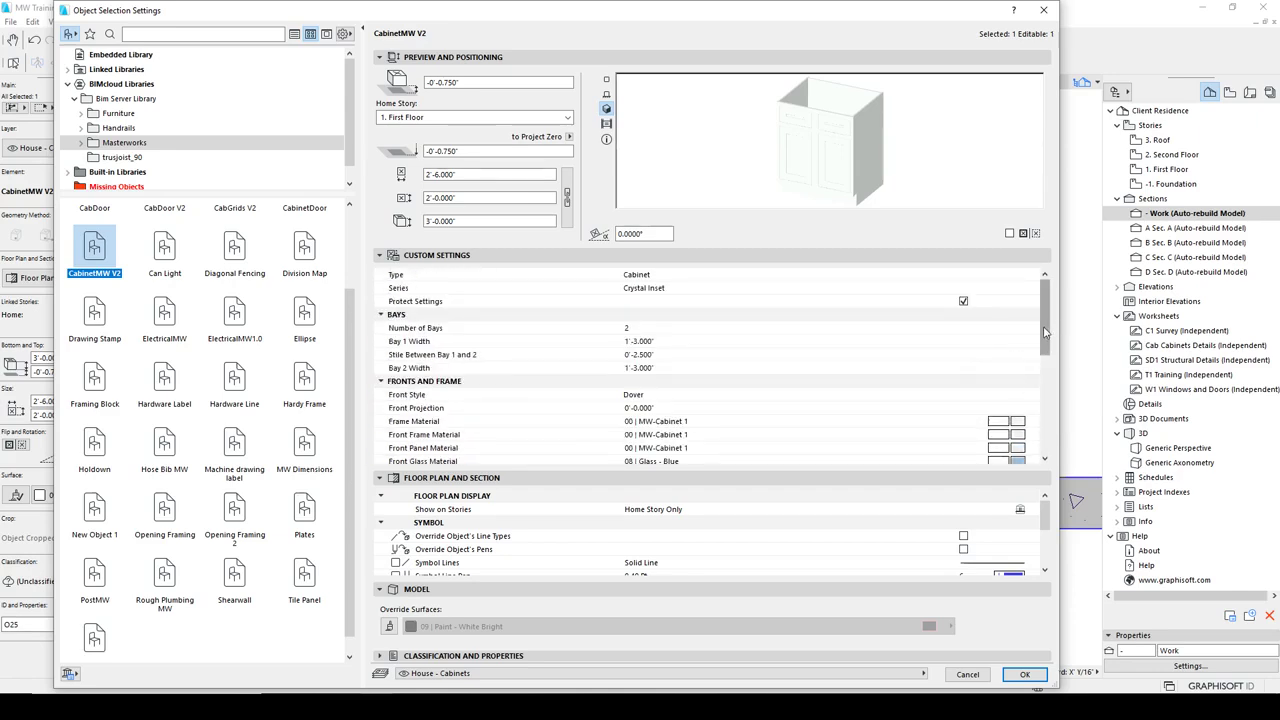
pyautogui.moveTo(1045, 333); pyautogui.dragTo(1041, 403)
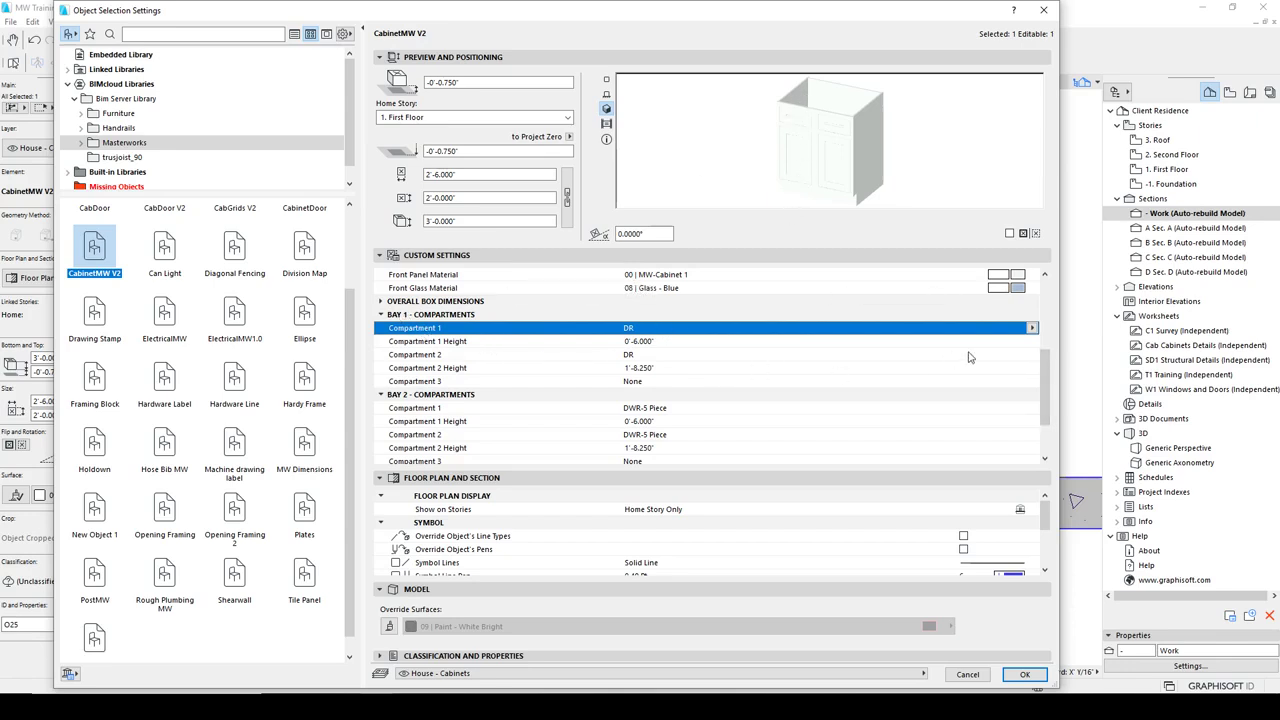
pyautogui.click(1032, 327)
pyautogui.click(1062, 328)
# - Set Bay 1's Compartment 2 to DWR-5 Piece
pyautogui.click(660, 356)
pyautogui.click(663, 341)
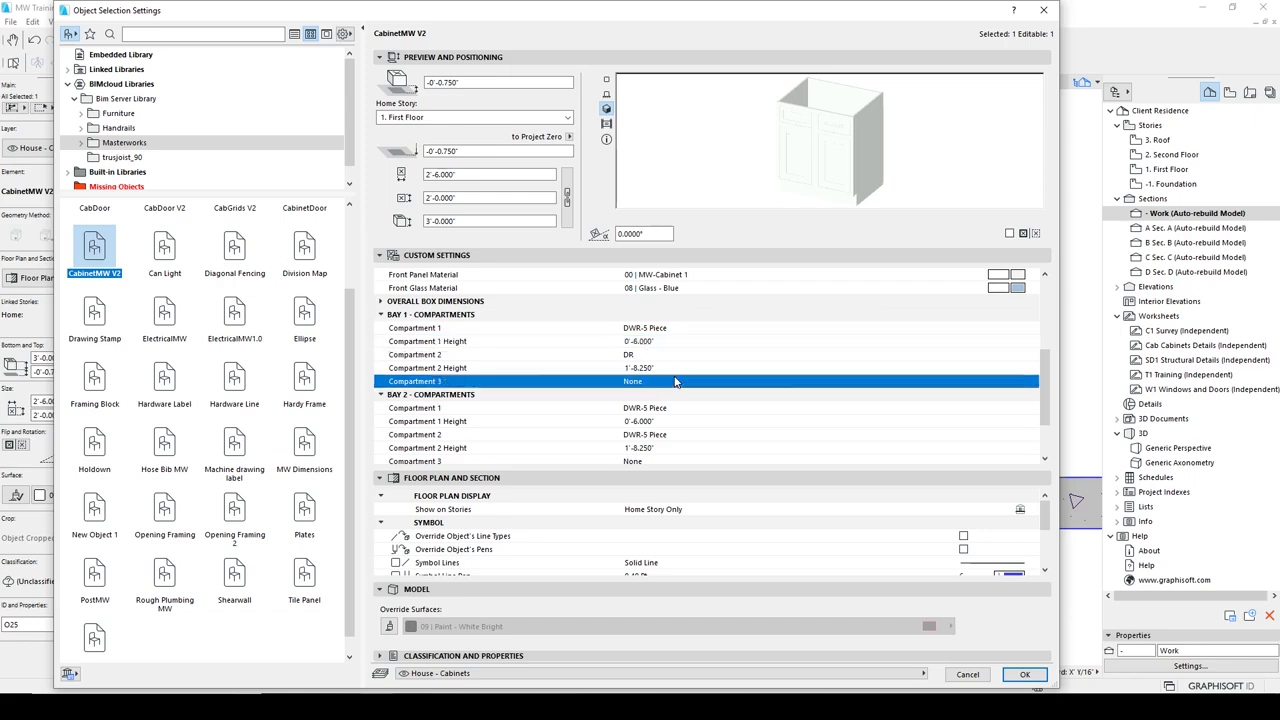
pyautogui.click(663, 384)
pyautogui.click(1022, 356)
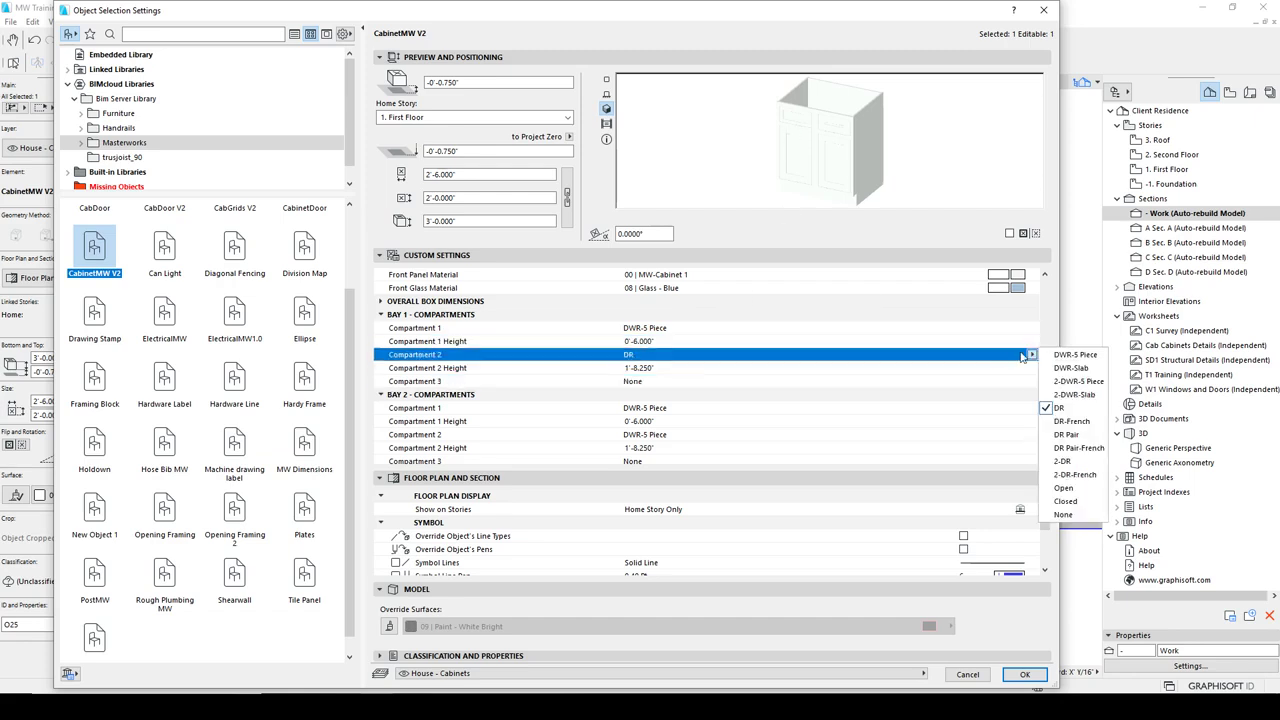
pyautogui.click(1076, 357)
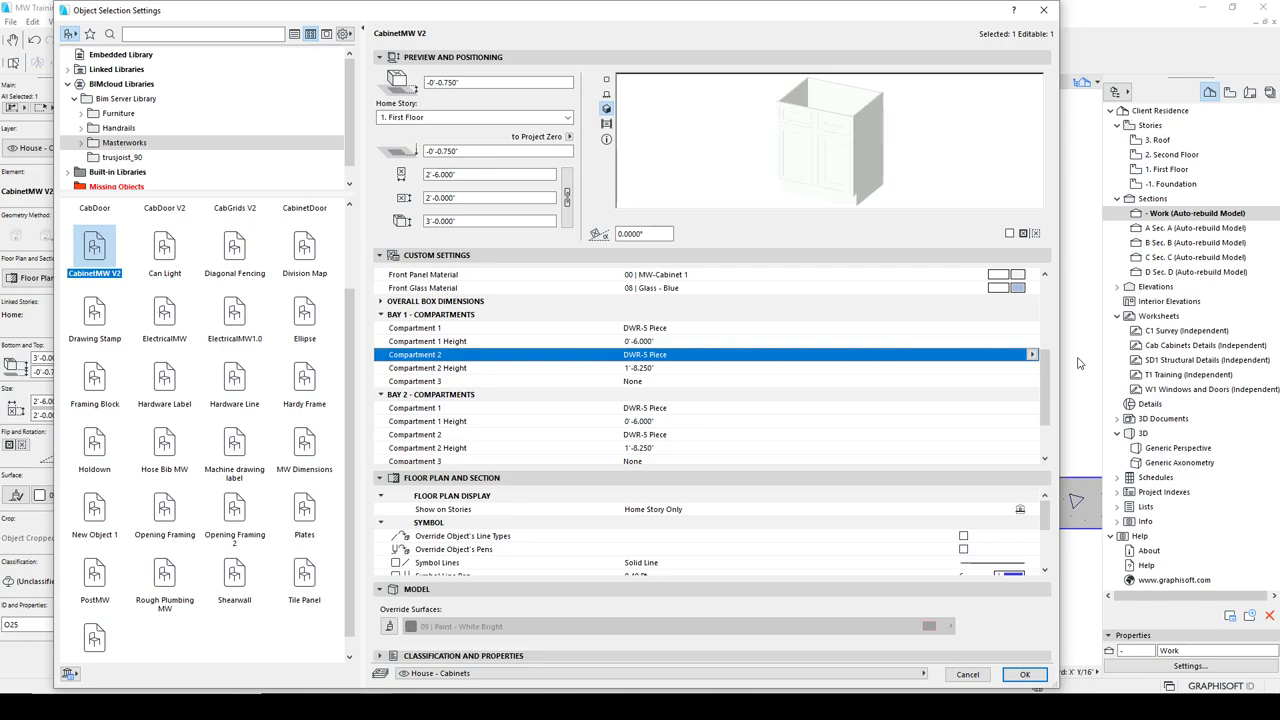
# - Set Bay 1's Compartment 3 to DWR-5 Piece, continuing past any script warning, and set Compartment 4 to None
pyautogui.click(1012, 382)
pyautogui.click(1031, 381)
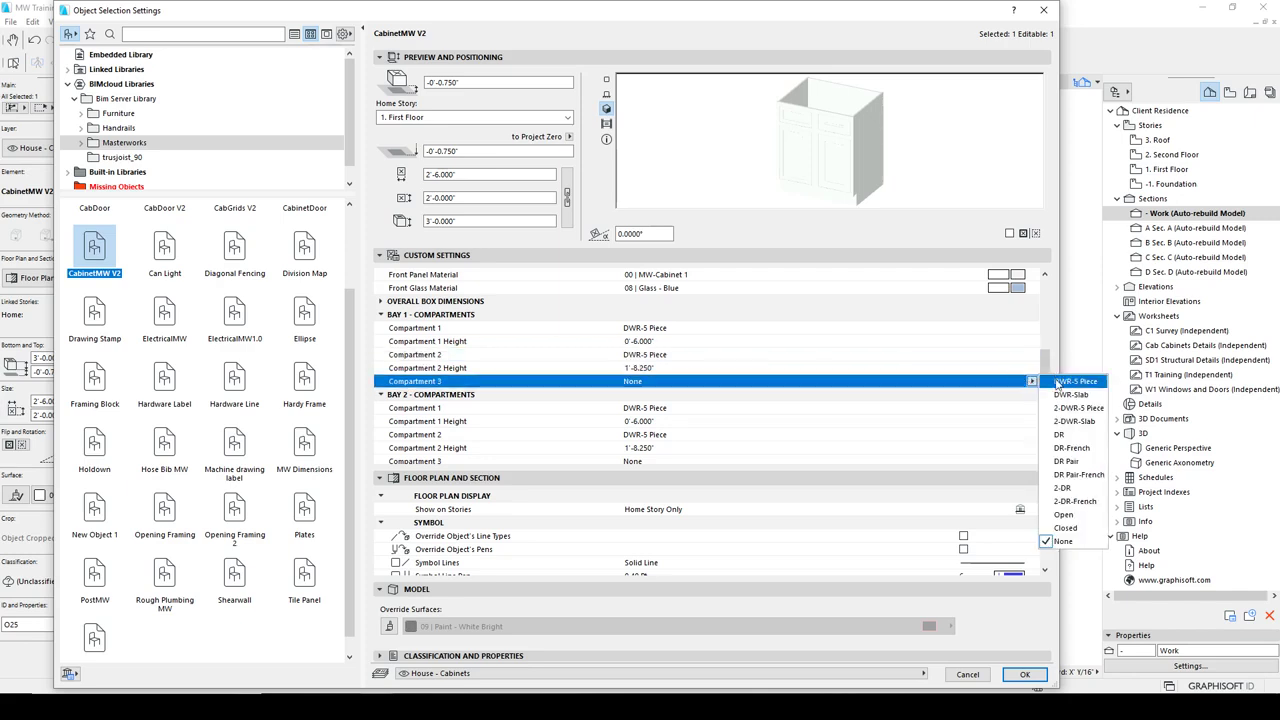
pyautogui.click(1076, 382)
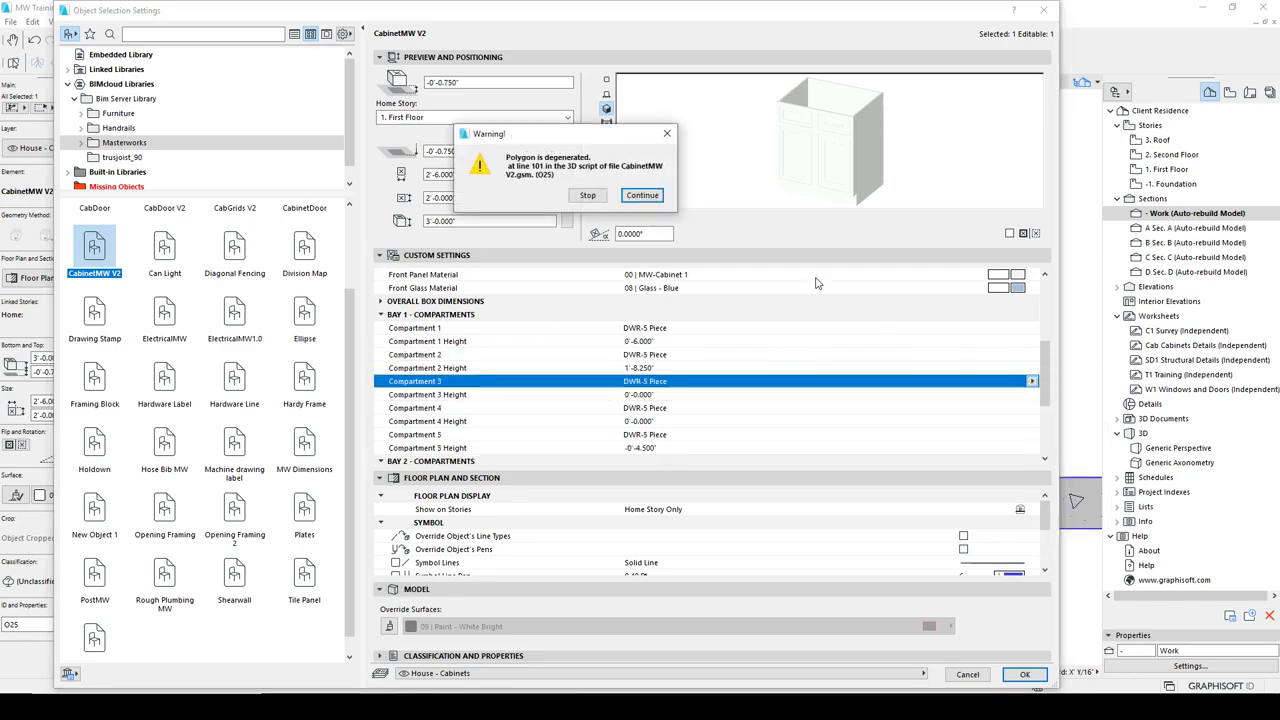
pyautogui.click(643, 198)
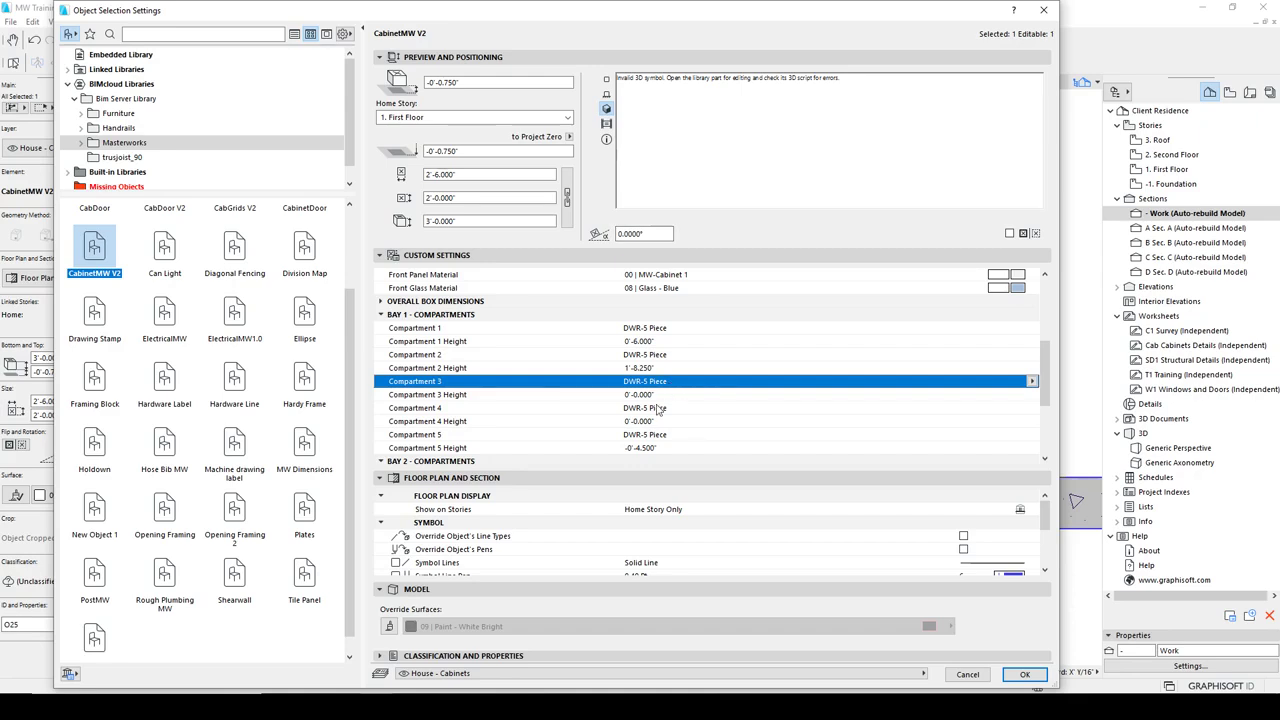
pyautogui.click(835, 412)
pyautogui.click(1031, 409)
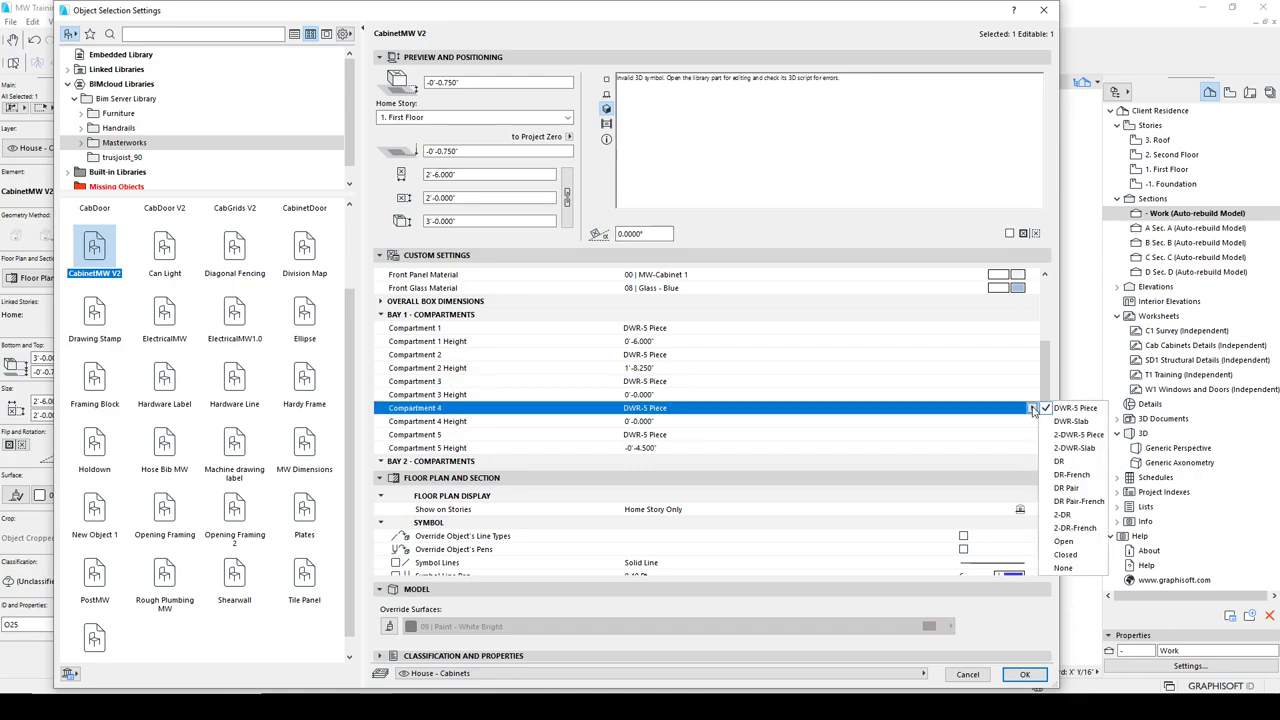
pyautogui.click(1054, 572)
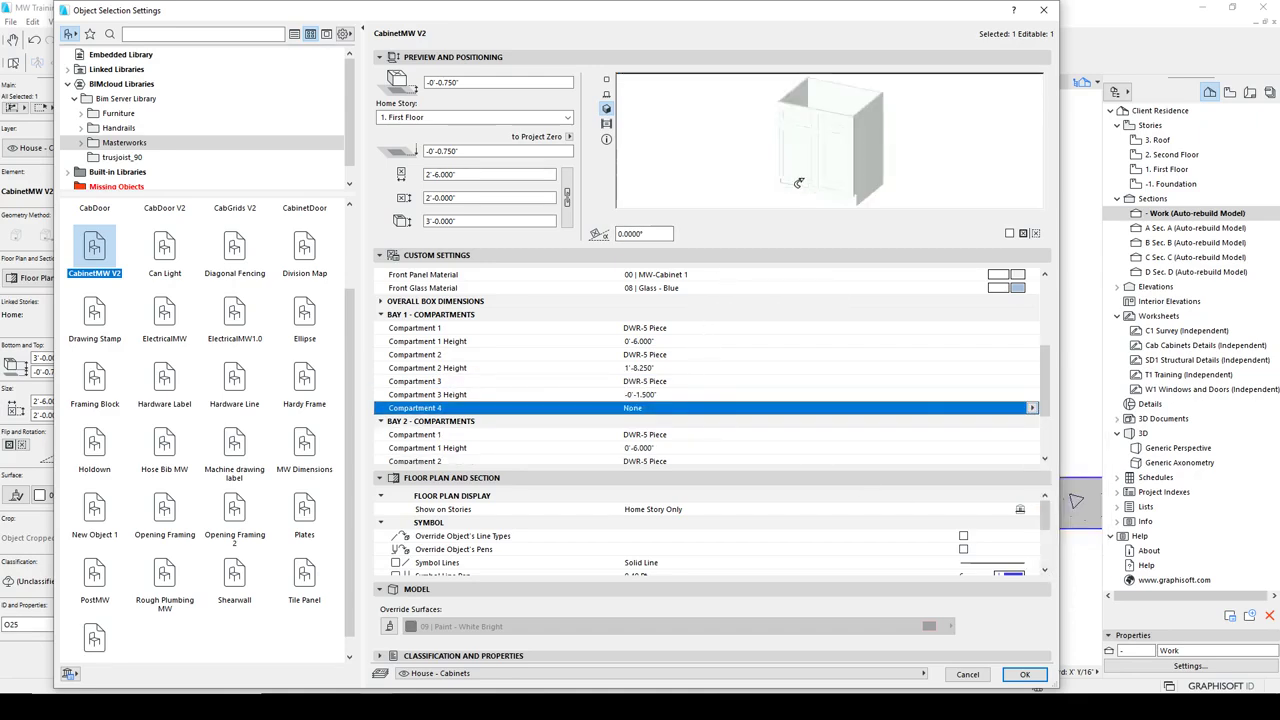
# - Set Bay 1's Compartment 2 Height to 6 inches
pyautogui.click(669, 368)
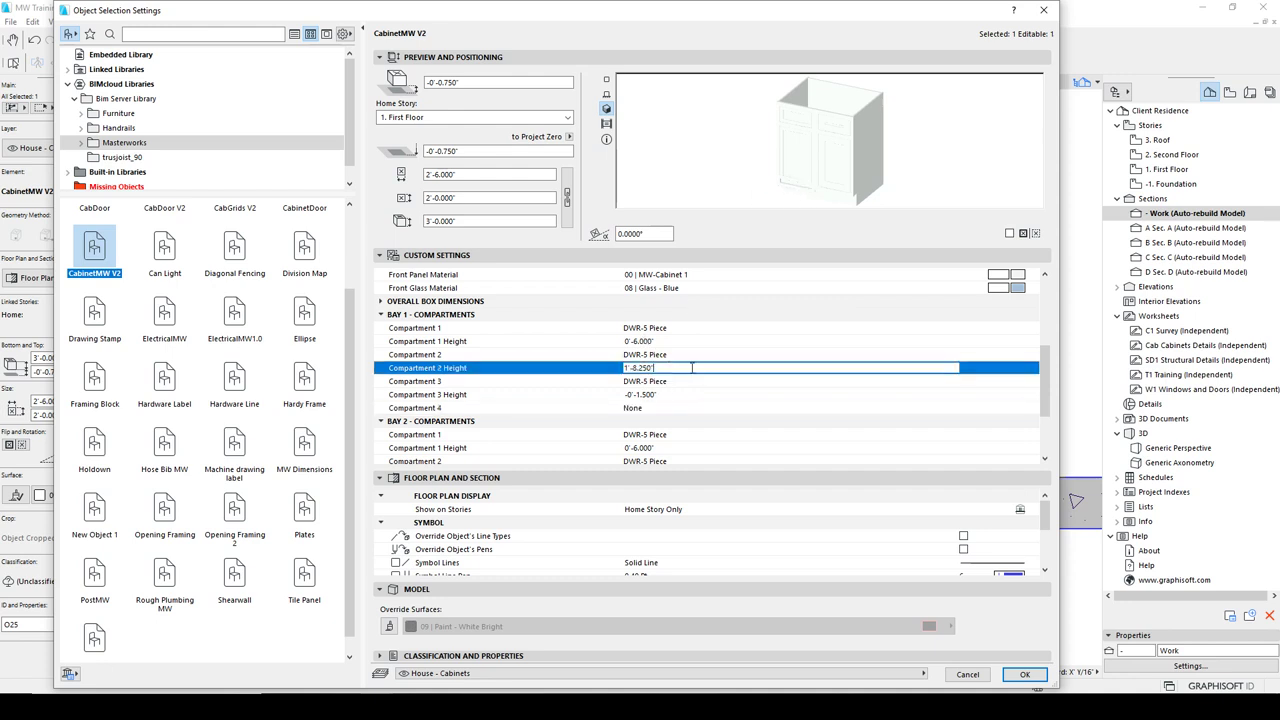
pyautogui.write("6'")
pyautogui.press('Return')
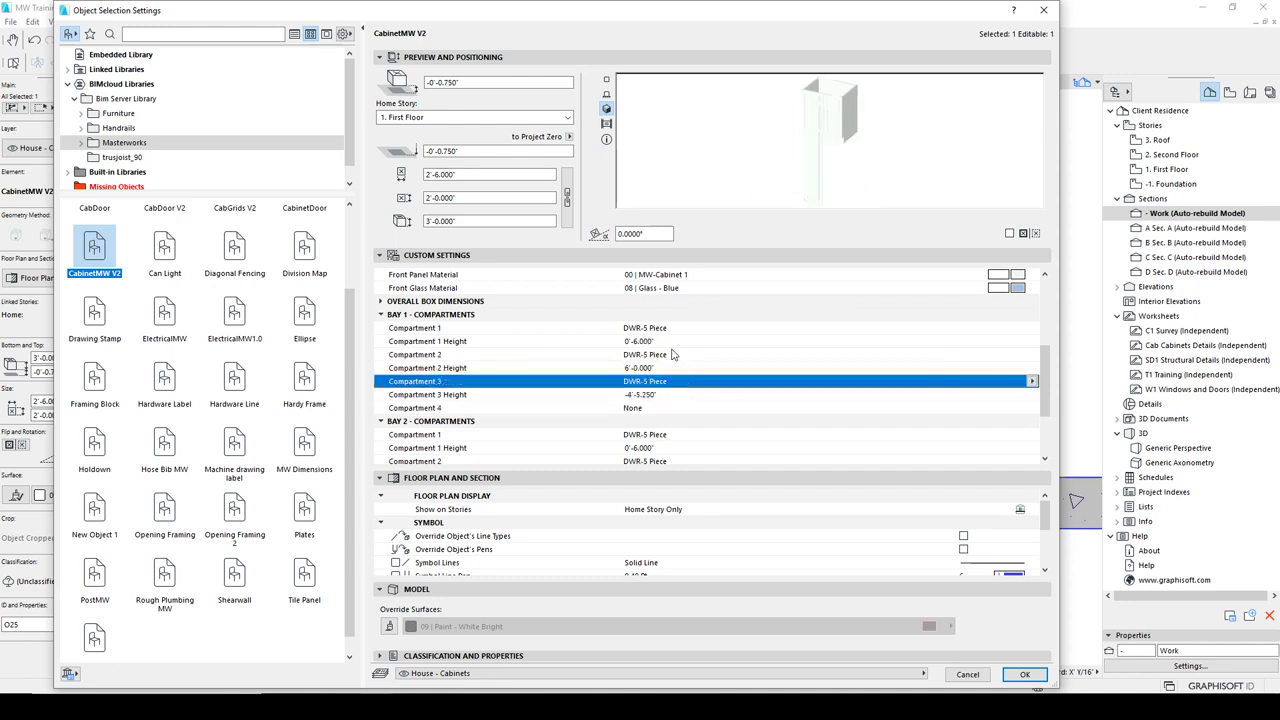
pyautogui.click(667, 369)
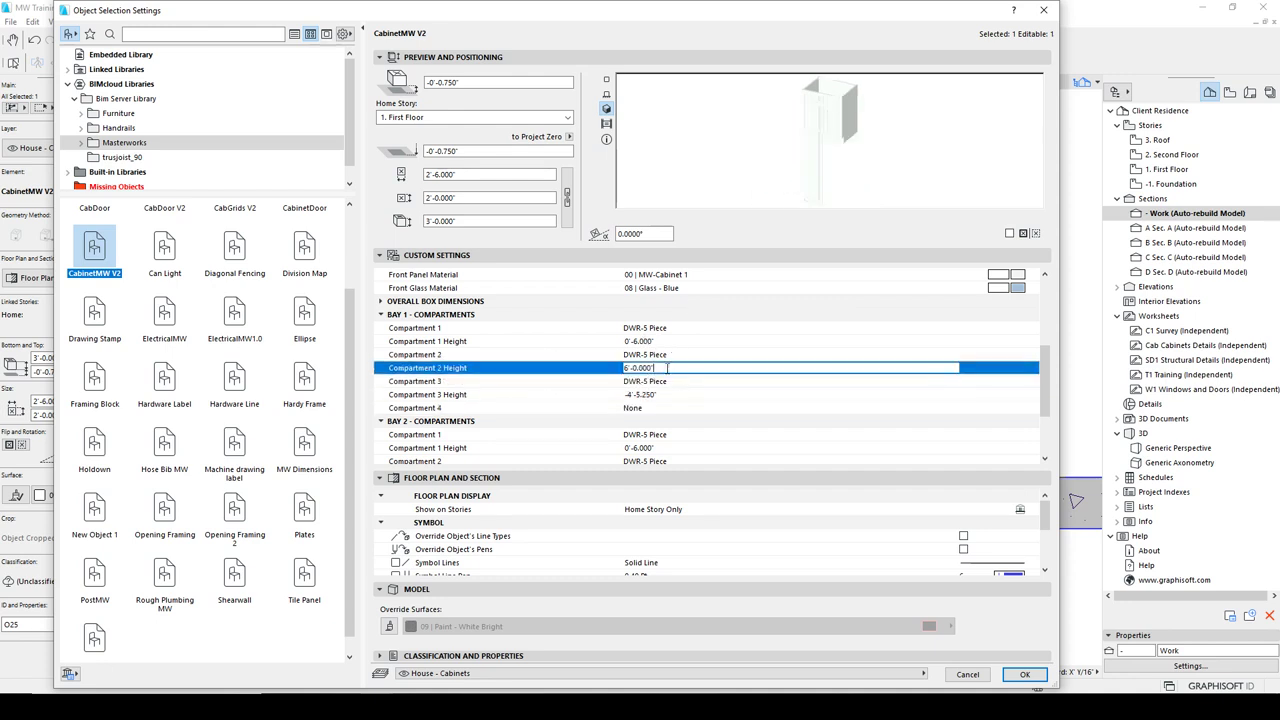
pyautogui.write('6"')
pyautogui.press('Tab')
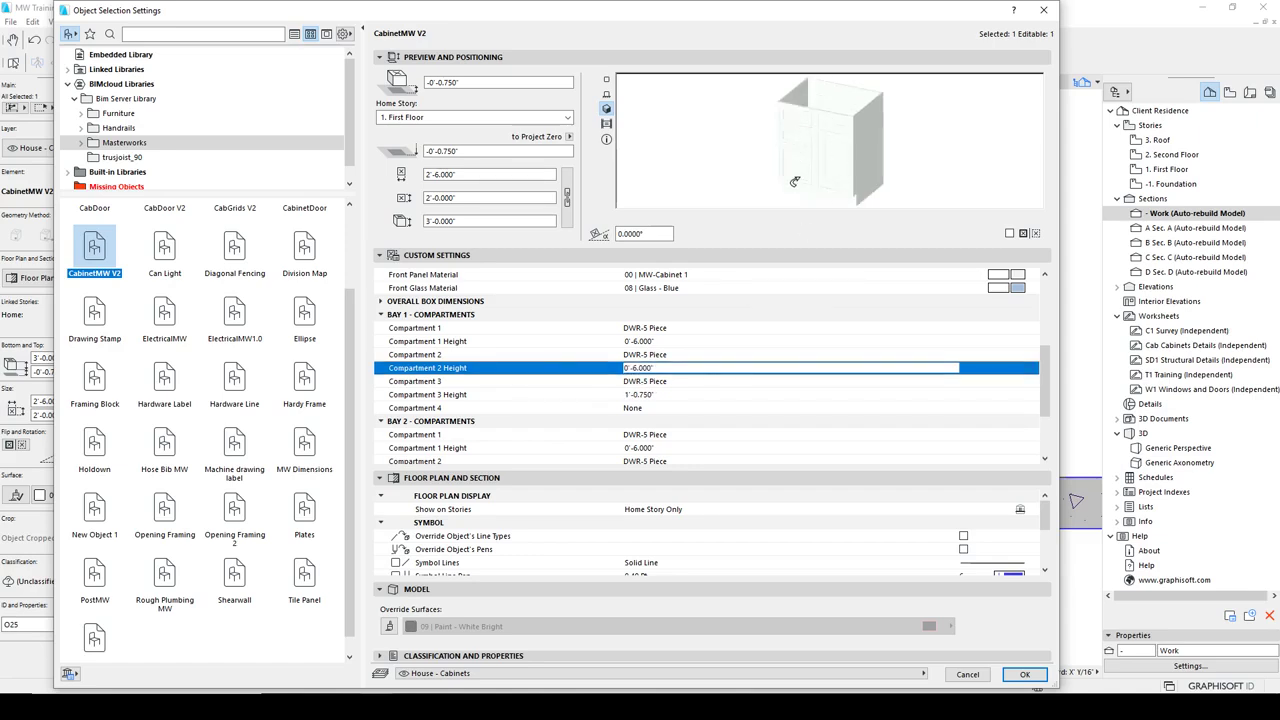
# - Try the DR-French front on Bay 1's Compartment 1, and return it to DWR-5 Piece
pyautogui.click(701, 329)
pyautogui.click(1031, 328)
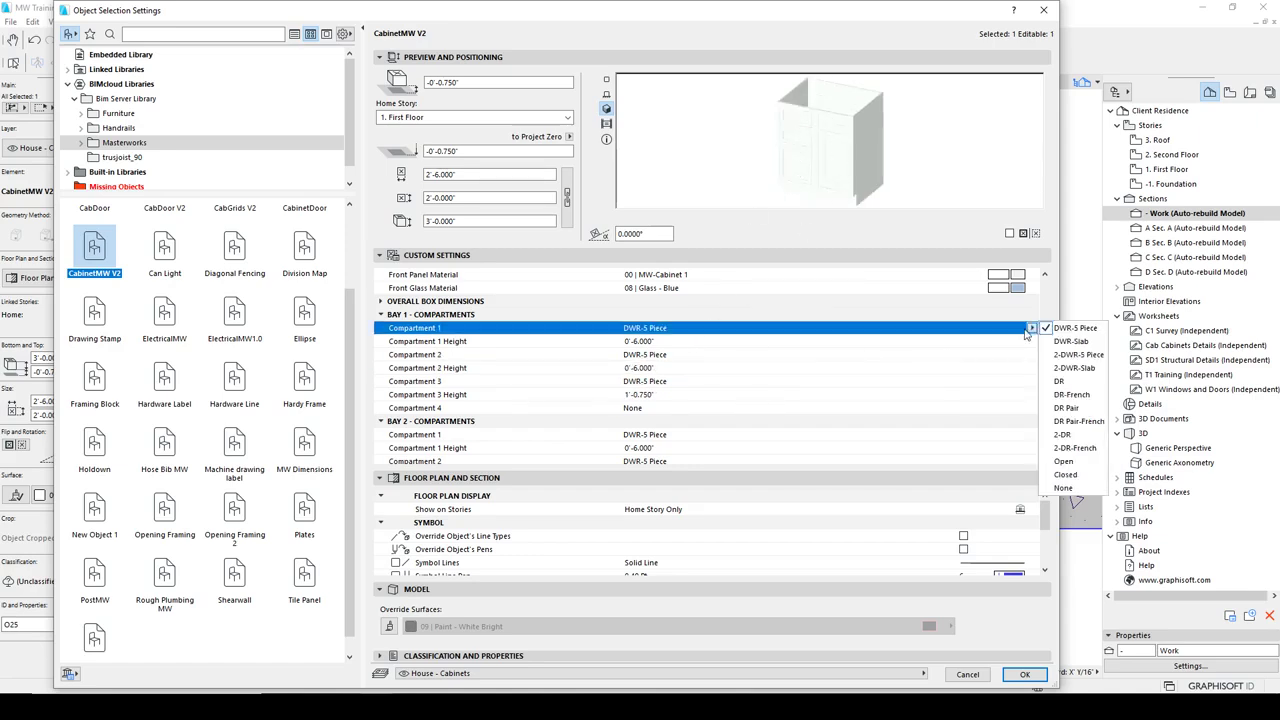
pyautogui.click(1069, 394)
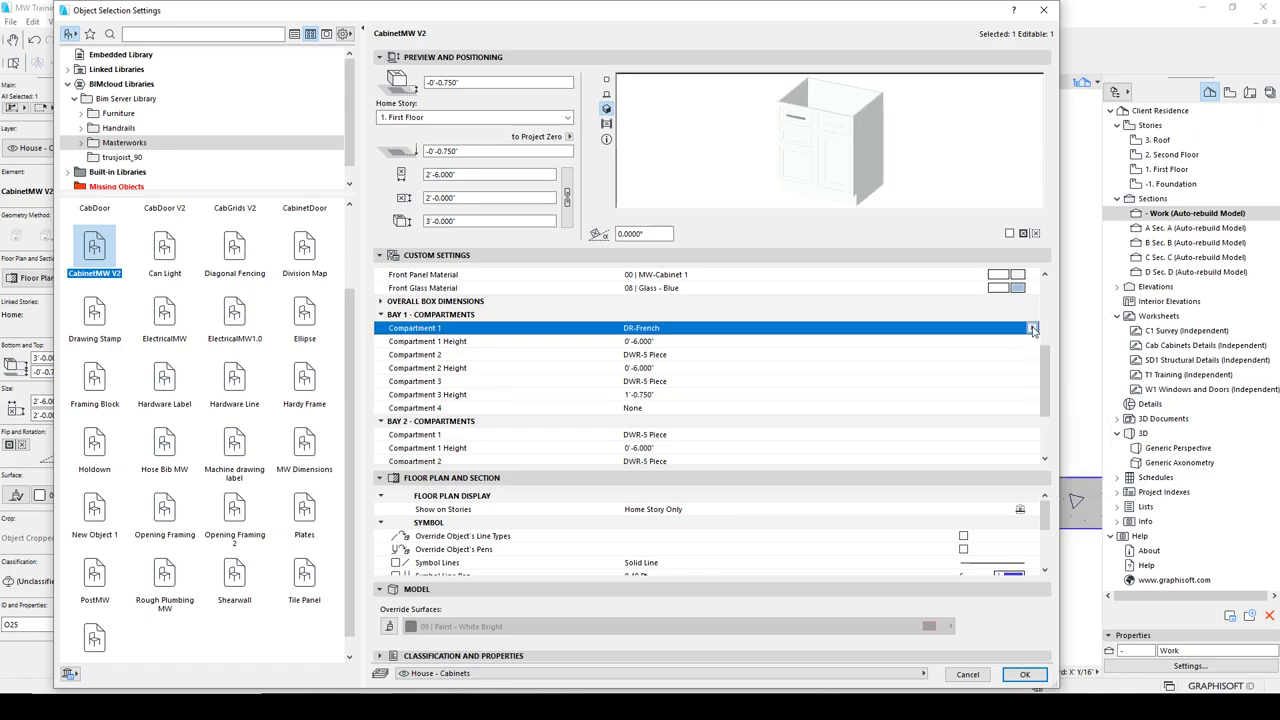
pyautogui.click(1032, 328)
pyautogui.click(1069, 329)
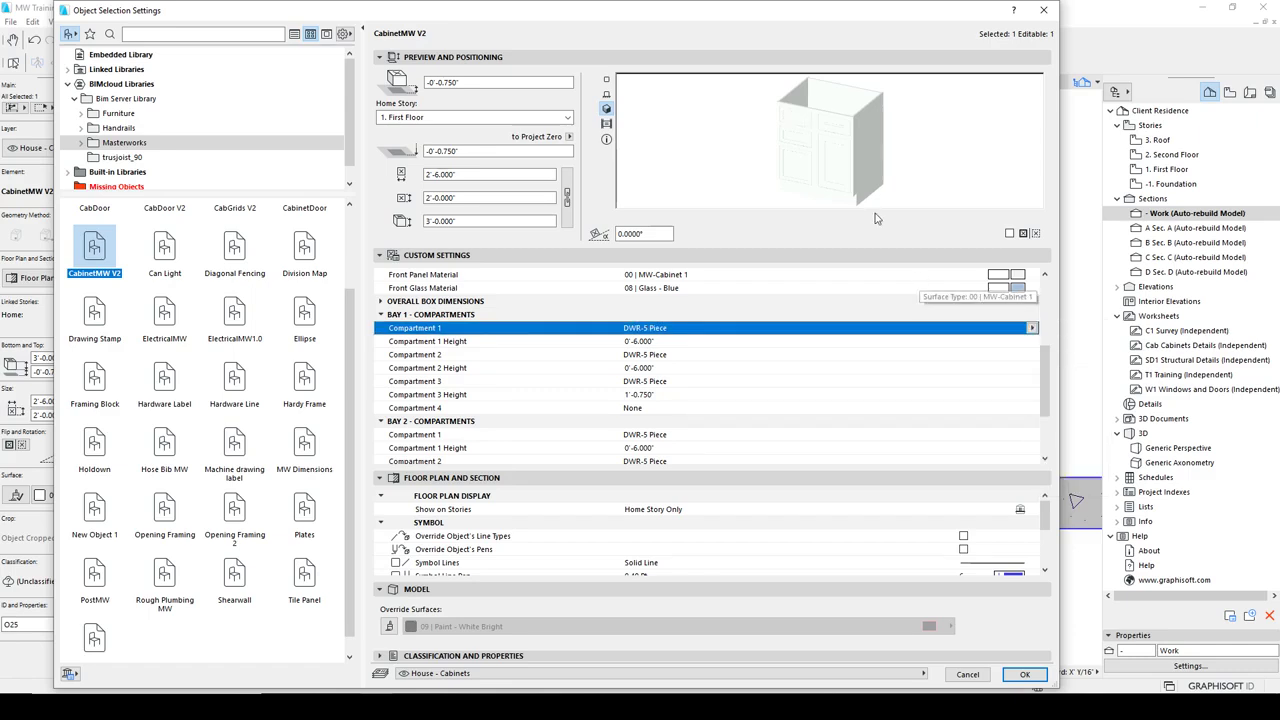
# - Try the DR-French, DR Pair and DR Pair-French fronts on Bay 1's Compartment 3
pyautogui.click(682, 381)
pyautogui.click(1030, 380)
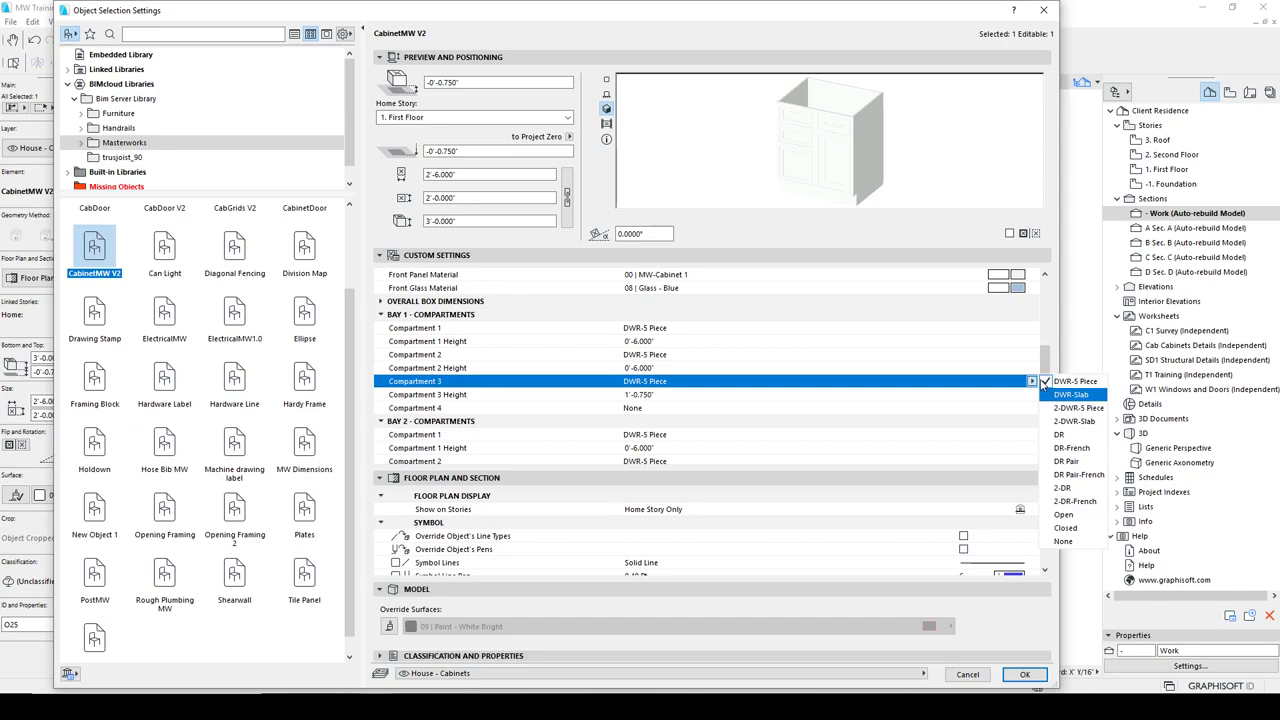
pyautogui.click(1076, 449)
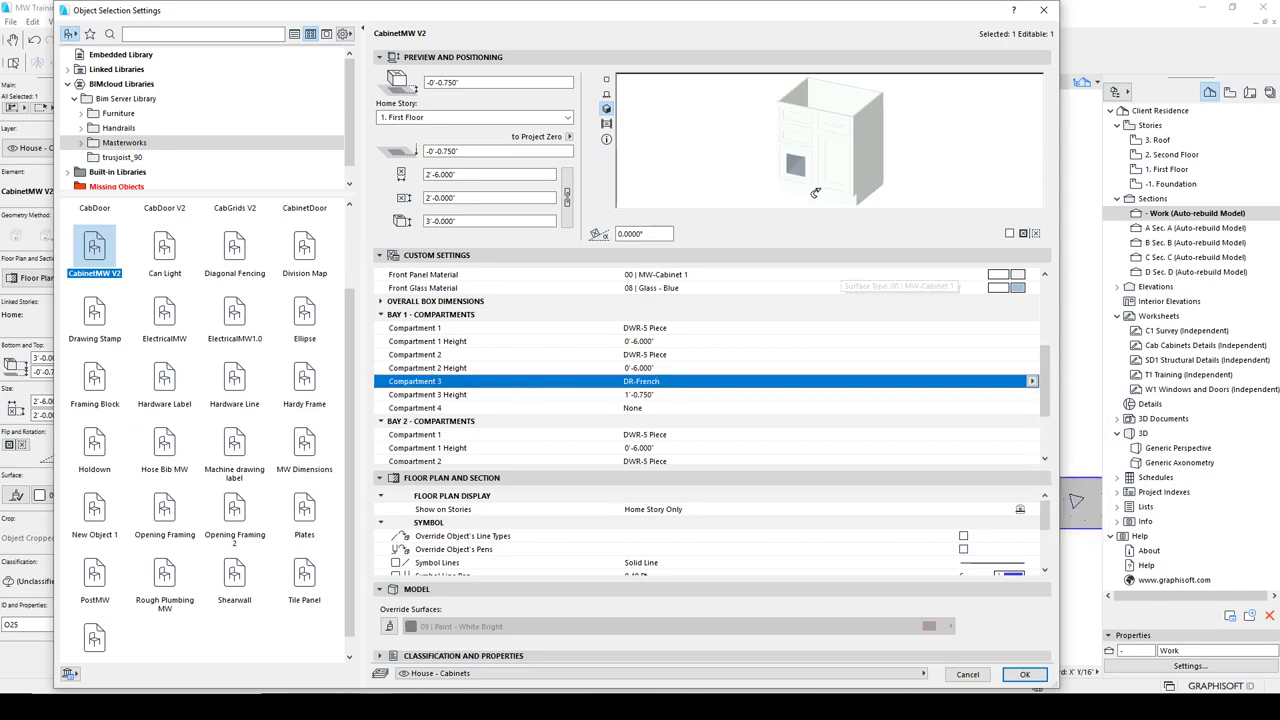
pyautogui.click(1031, 381)
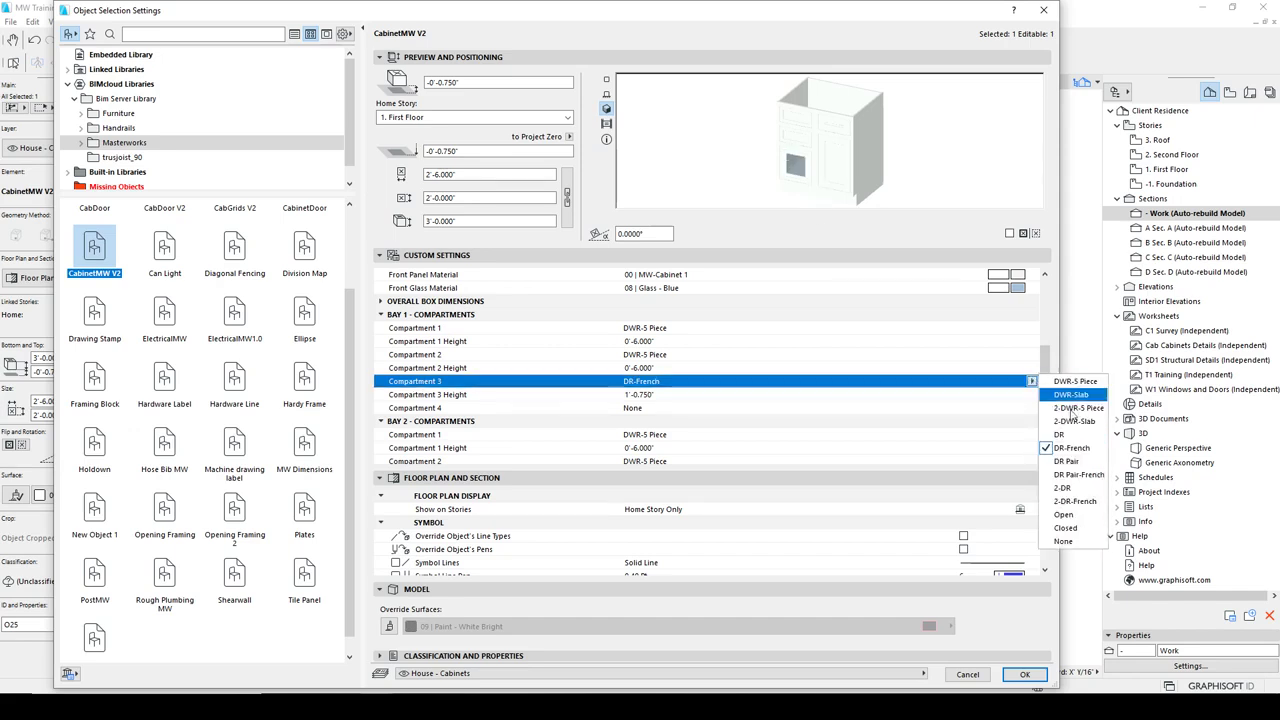
pyautogui.click(1076, 462)
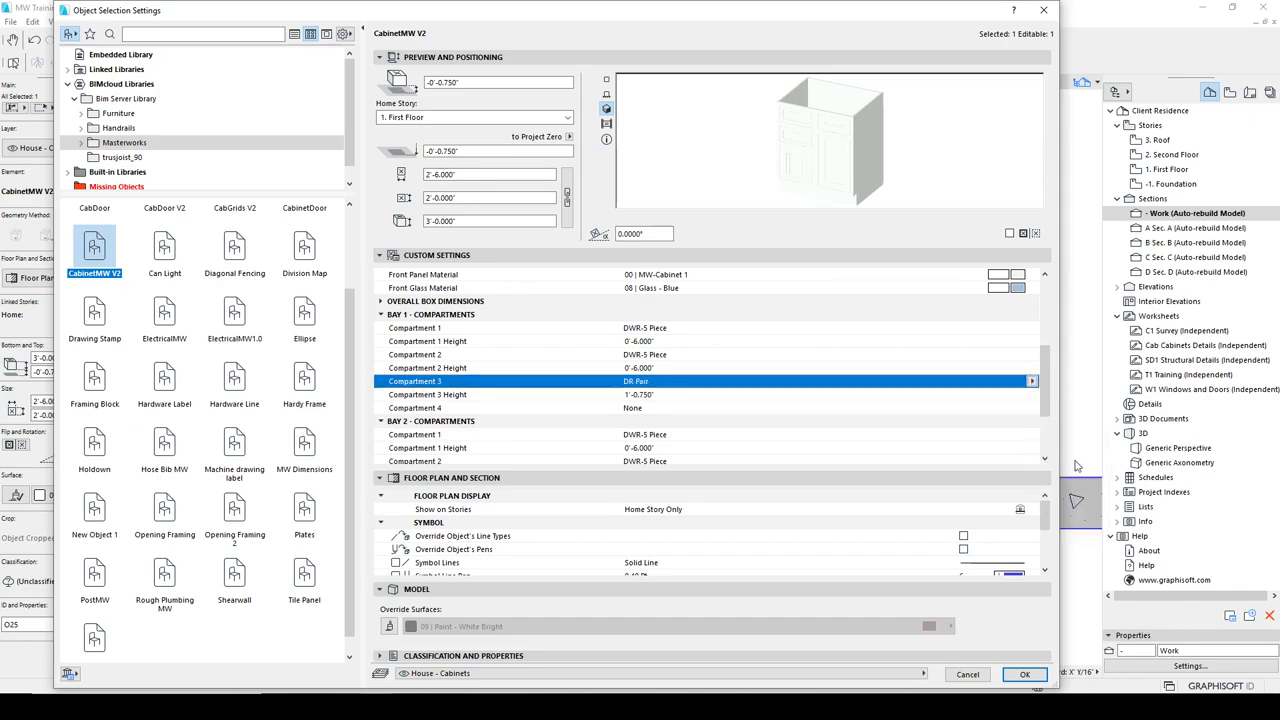
pyautogui.click(1031, 381)
pyautogui.click(1084, 477)
# - Try the Open, Closed and None options on Bay 1's Compartment 3
pyautogui.click(1031, 381)
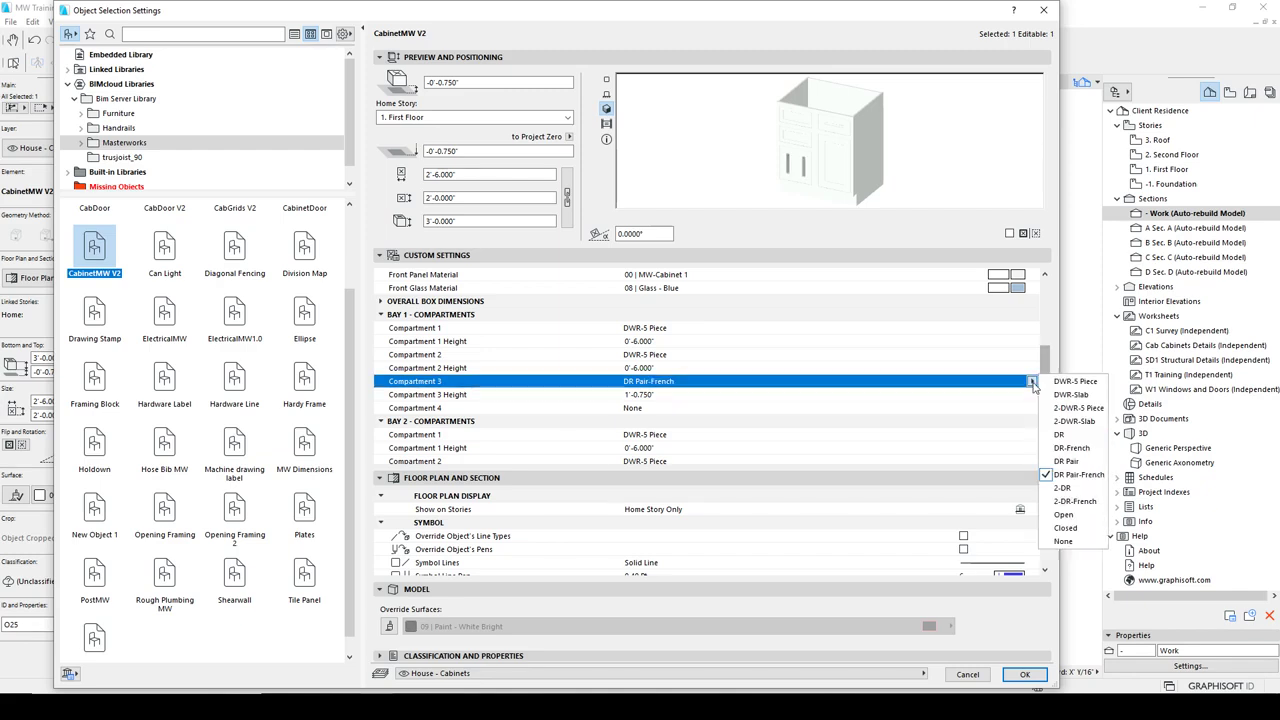
pyautogui.click(1064, 514)
pyautogui.click(1031, 381)
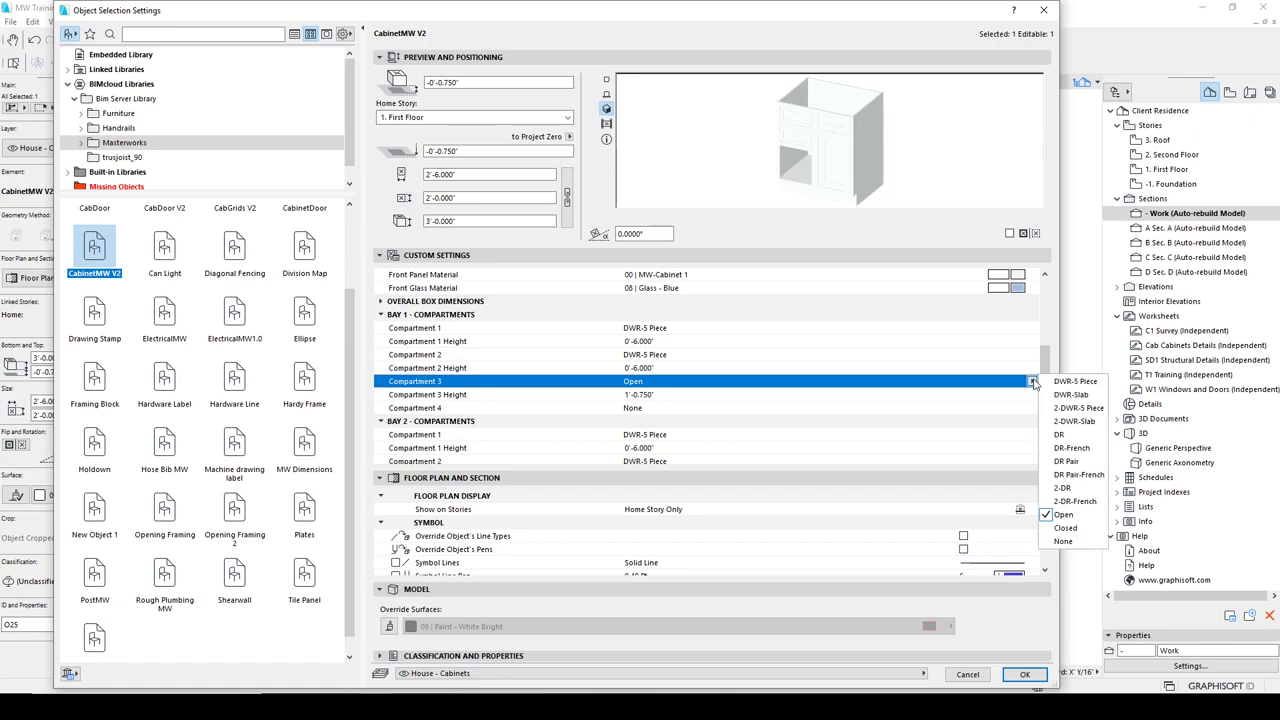
pyautogui.click(1065, 527)
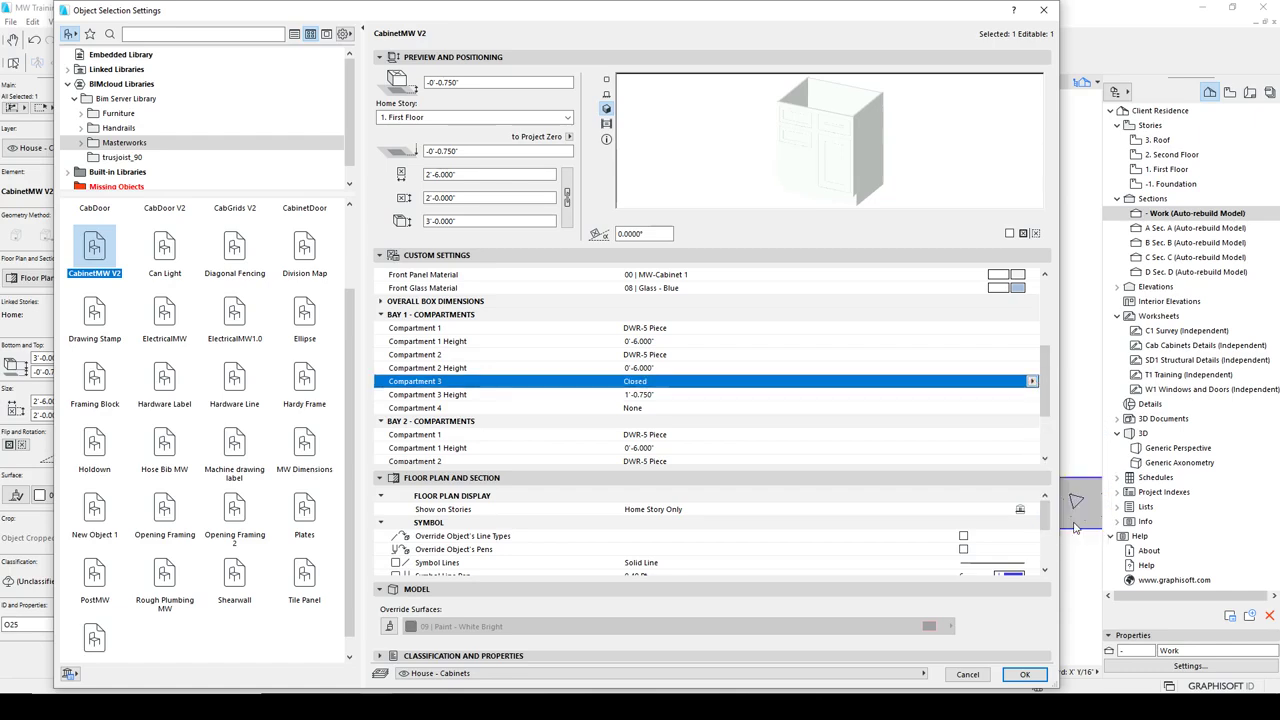
pyautogui.click(1031, 381)
pyautogui.click(1063, 538)
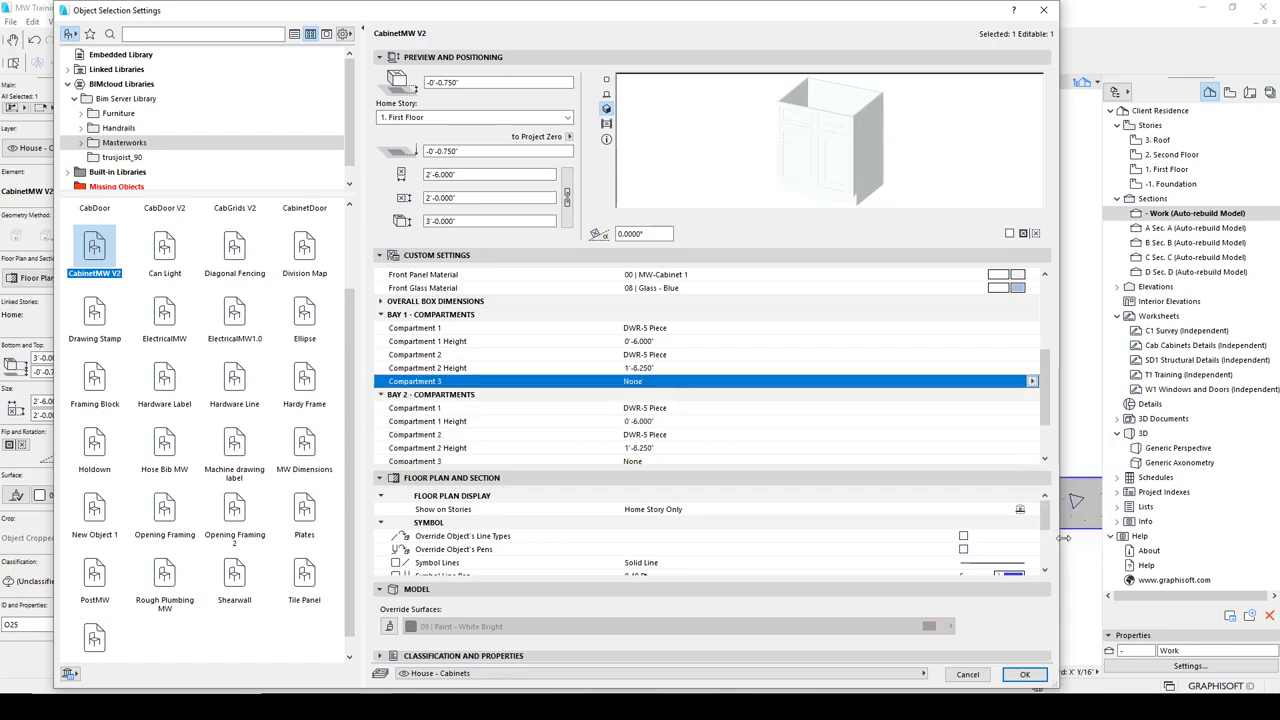
# - Set Bay 1's Compartment 3 to DR and its Compartment 2 Height to 6 inches
pyautogui.click(1031, 381)
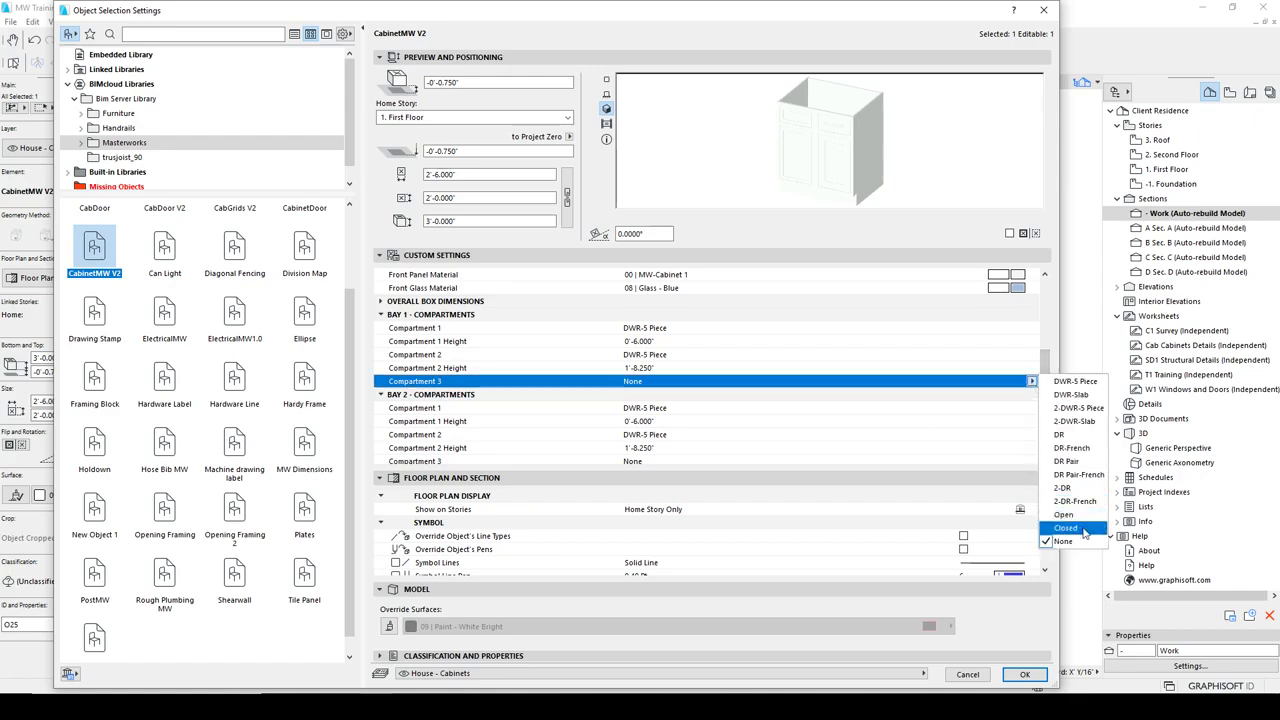
pyautogui.click(1063, 434)
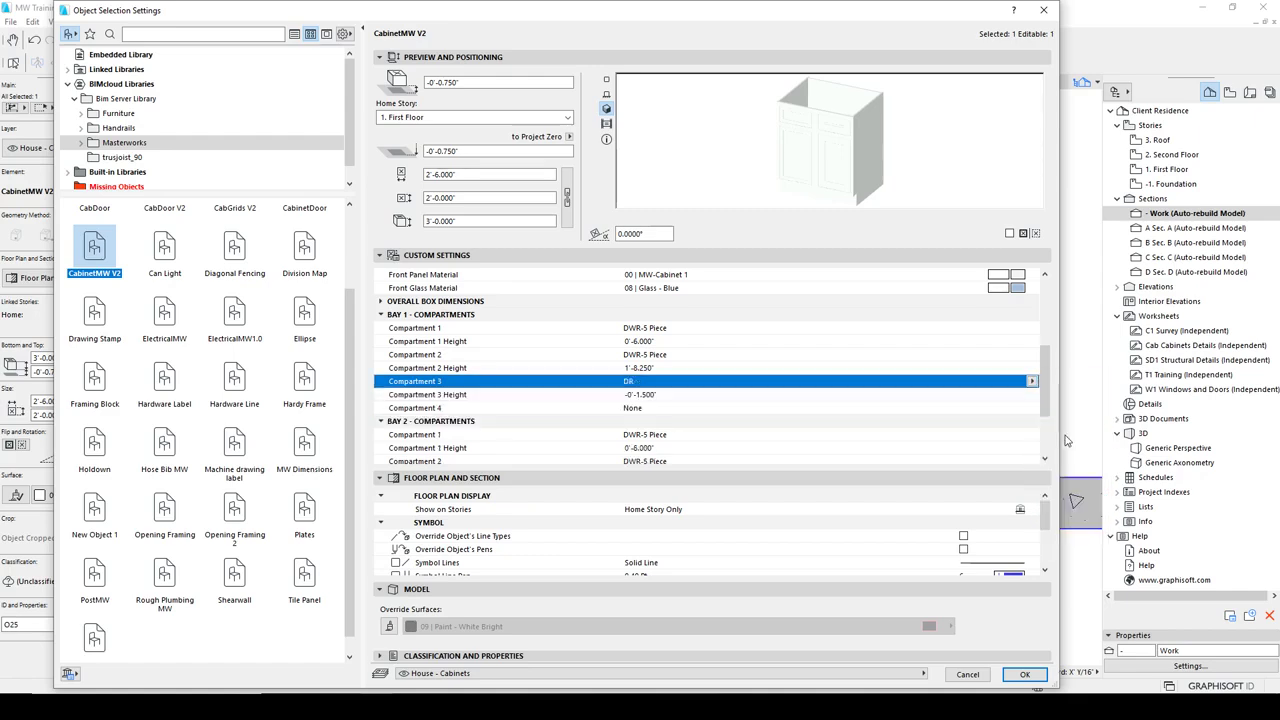
pyautogui.click(673, 368)
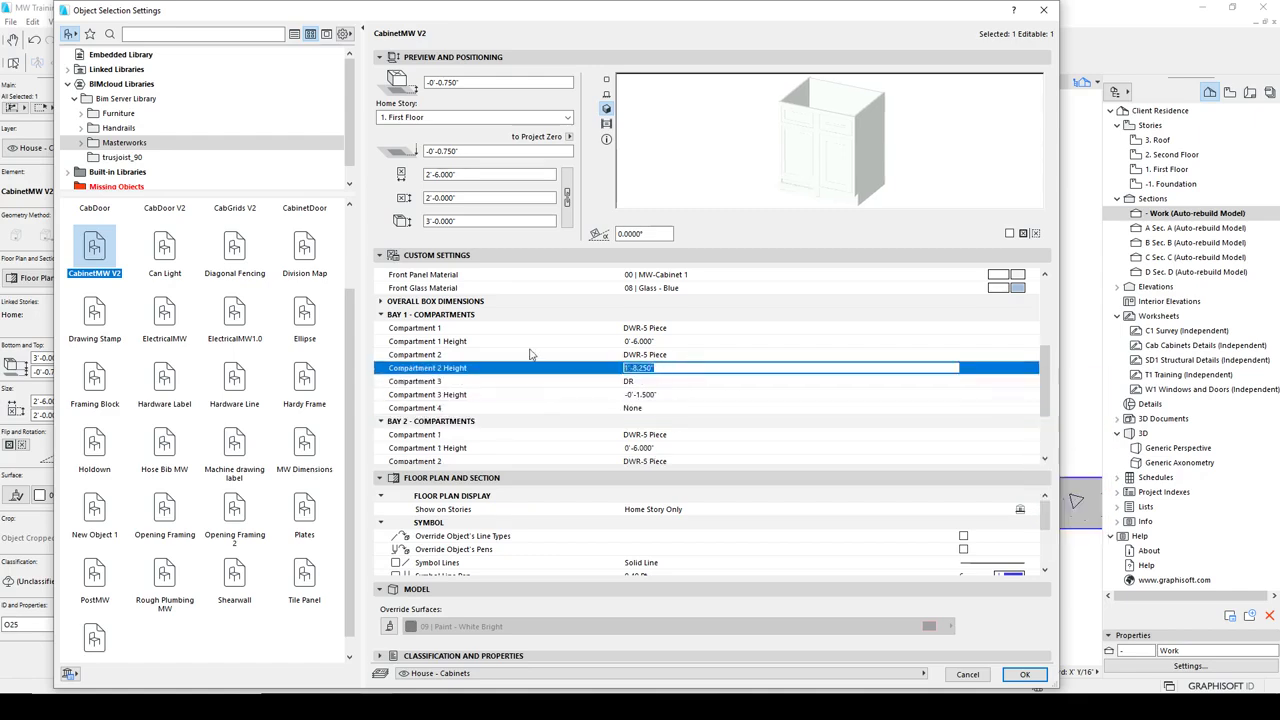
pyautogui.write('6')
pyautogui.click(652, 384)
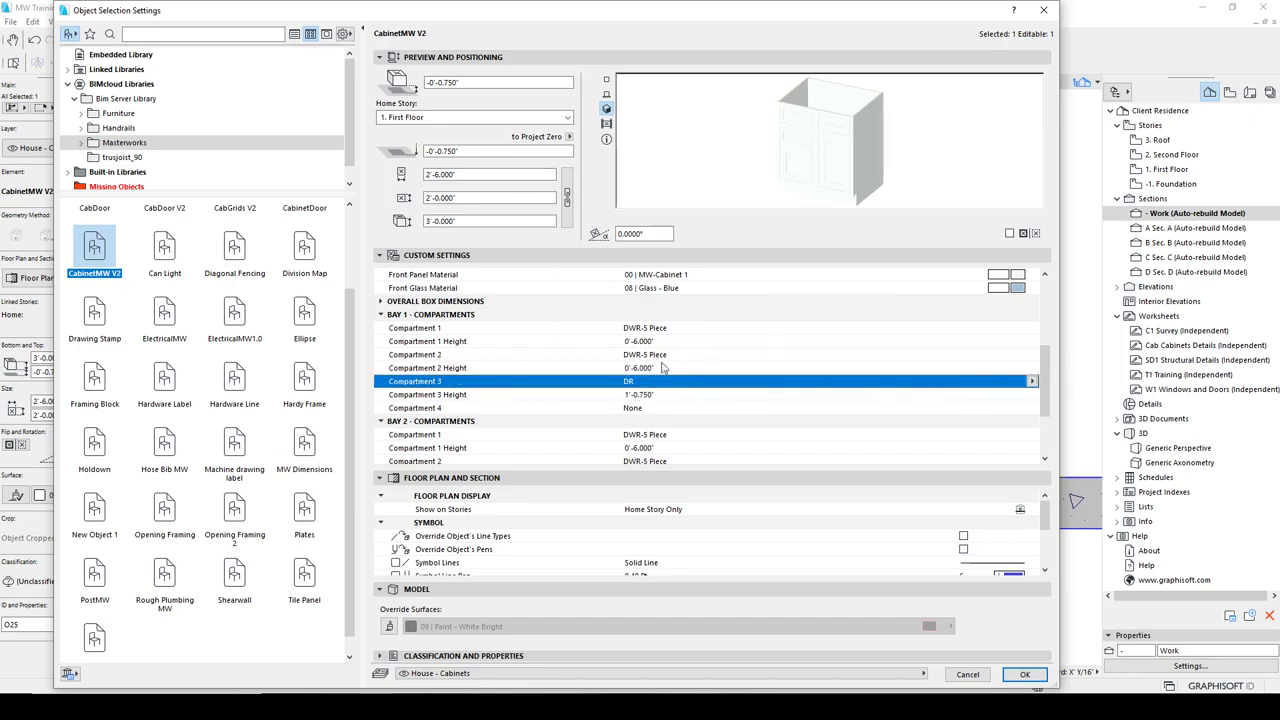
# - Collapse the Bay 1 and Bay 2 compartment settings and apply the cabinet's new configuration
pyautogui.scroll(-1, 685, 413)
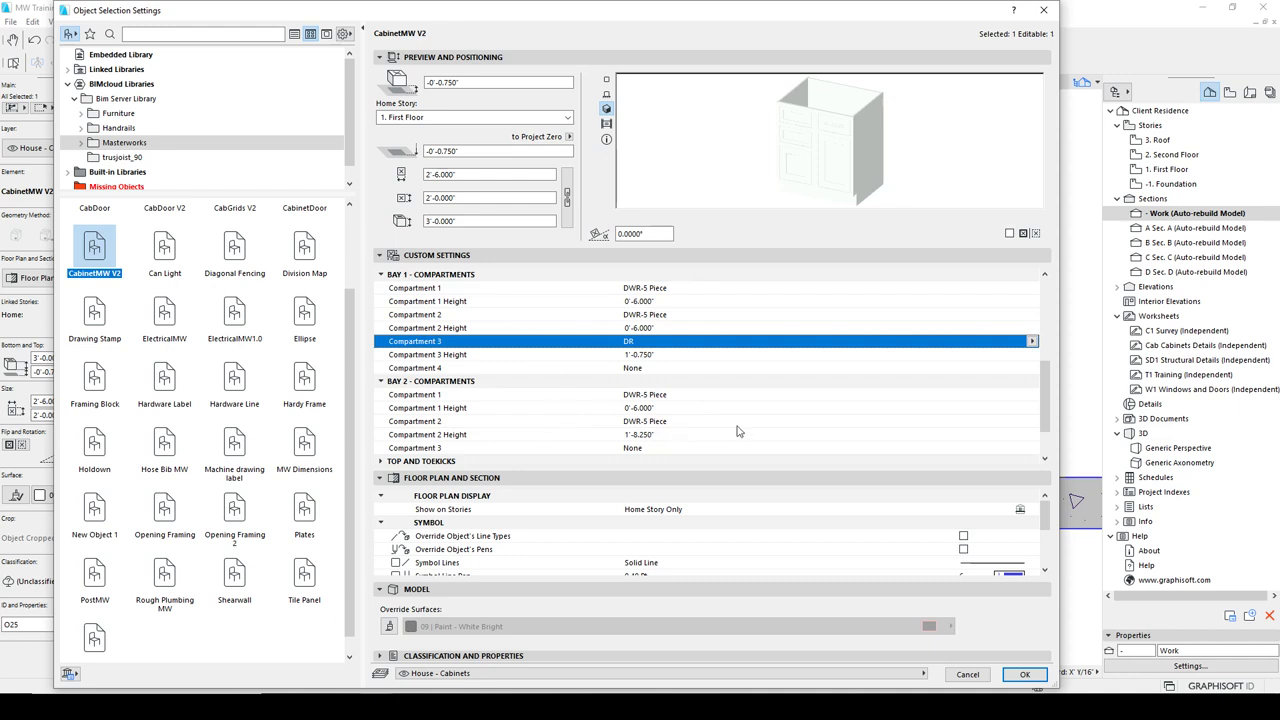
pyautogui.scroll(1, 737, 431)
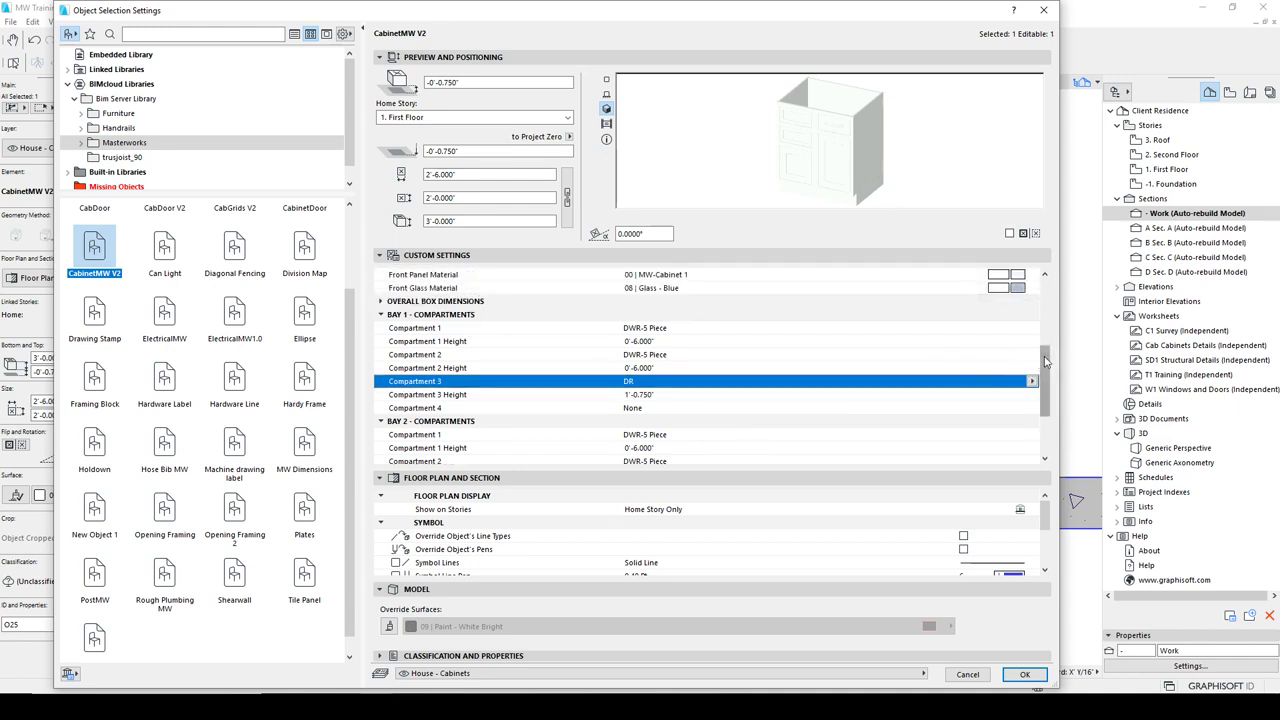
pyautogui.moveTo(1044, 358); pyautogui.dragTo(1044, 358)
pyautogui.click(380, 421)
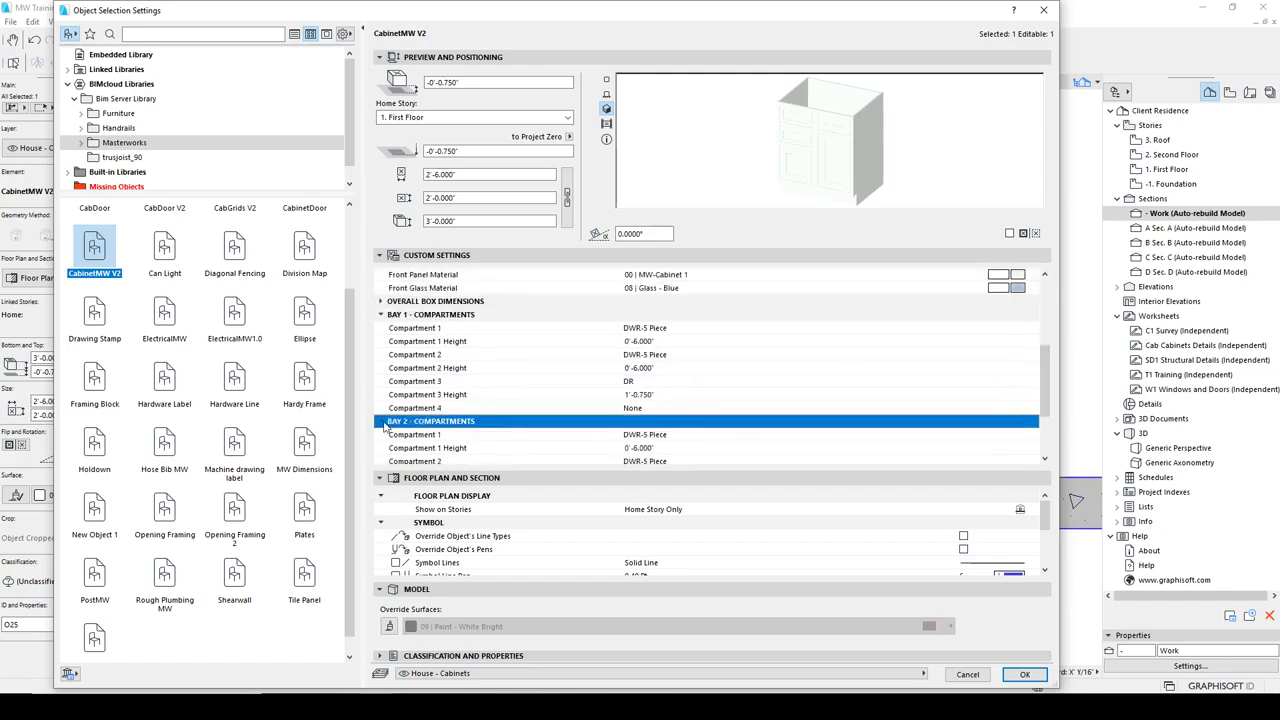
pyautogui.click(384, 315)
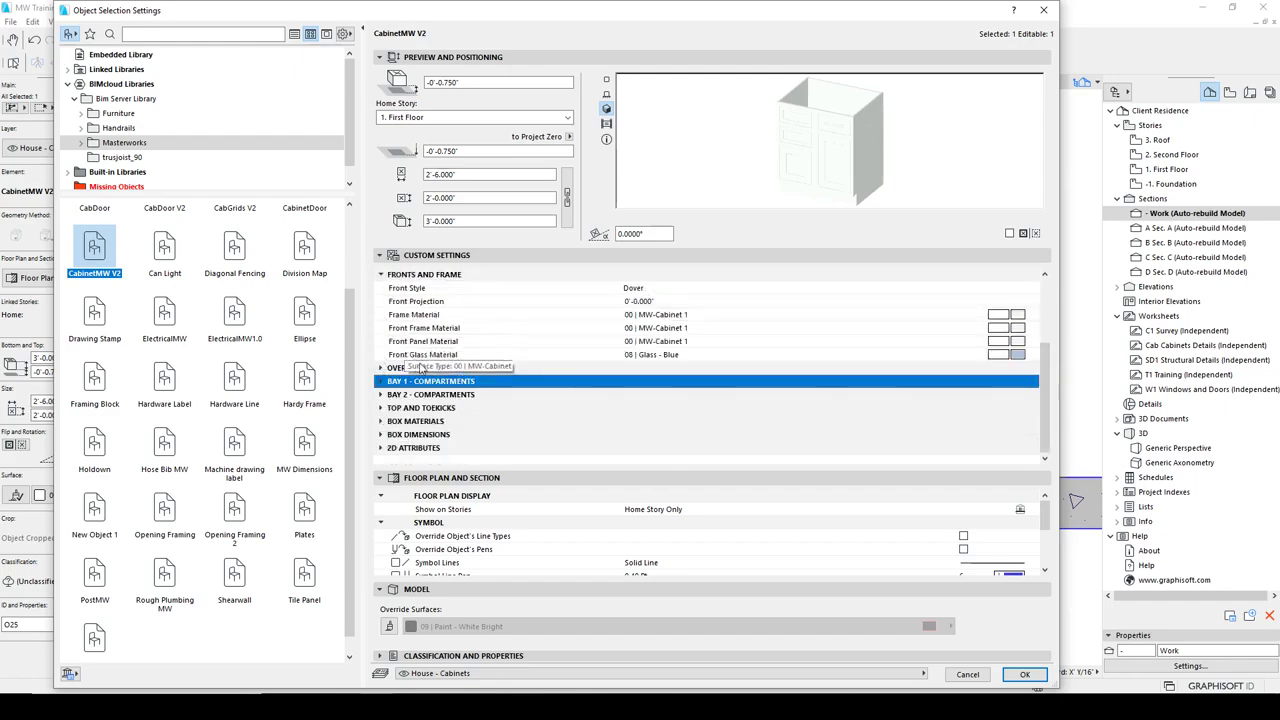
pyautogui.click(1022, 677)
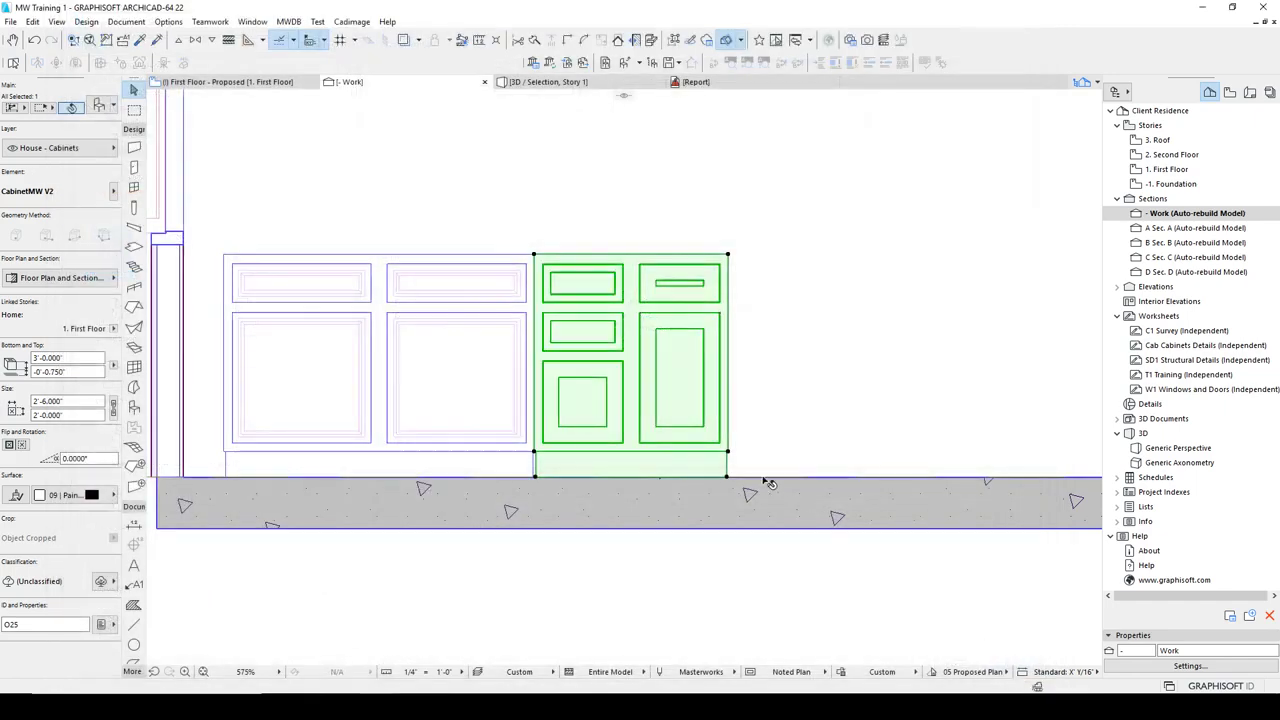
# - Measure the vertical distance from the top corner of the drawer-and-door cabinet down to the floor slab
pyautogui.click(737, 297)
pyautogui.press('m')
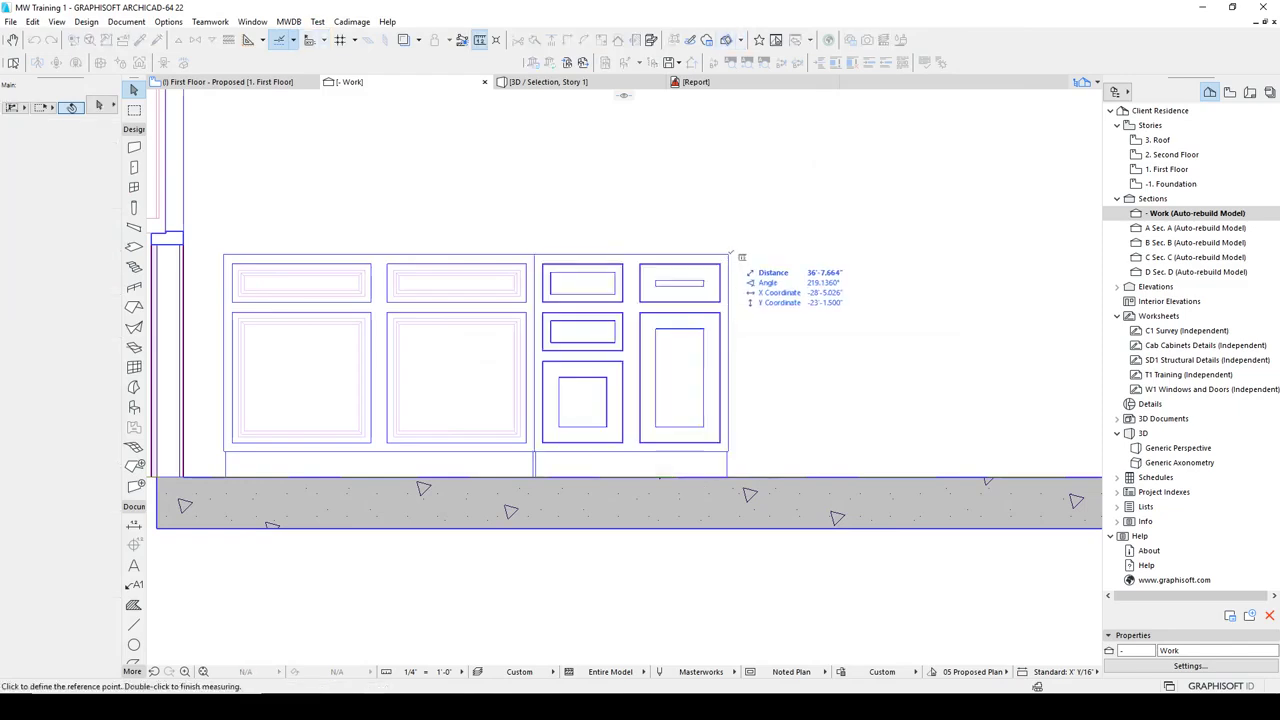
pyautogui.click(727, 256)
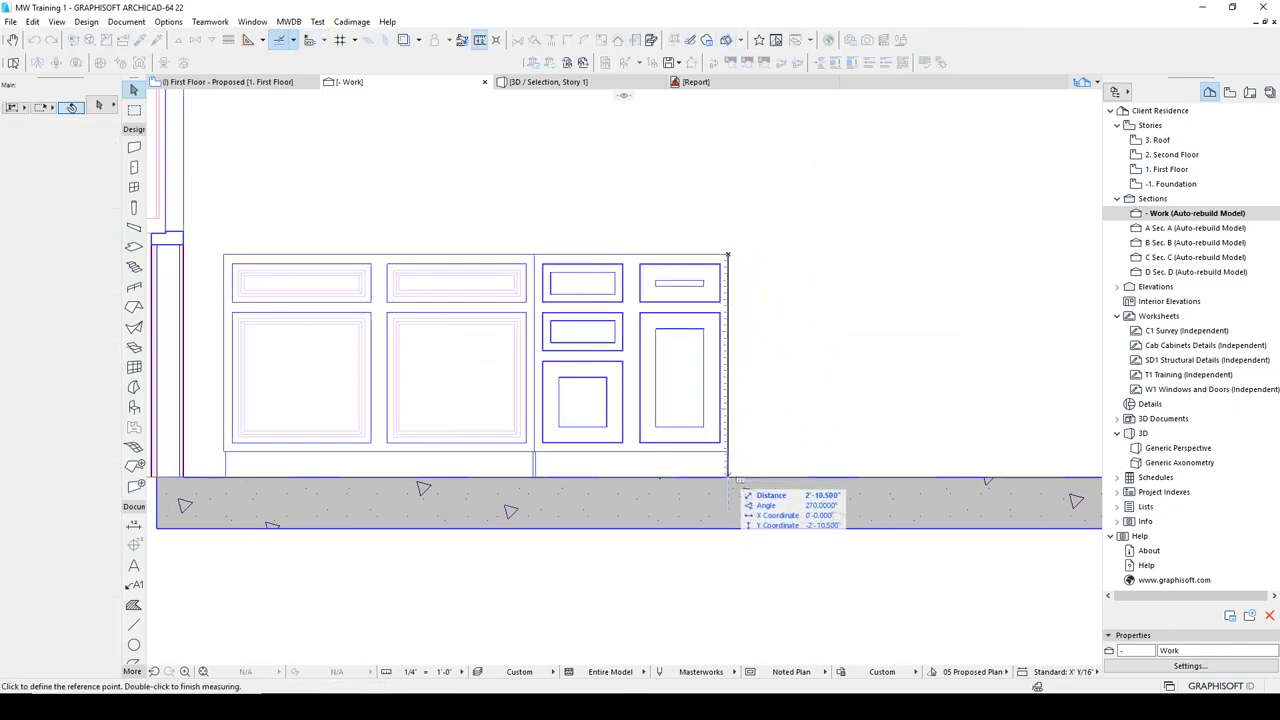
pyautogui.press('Escape')
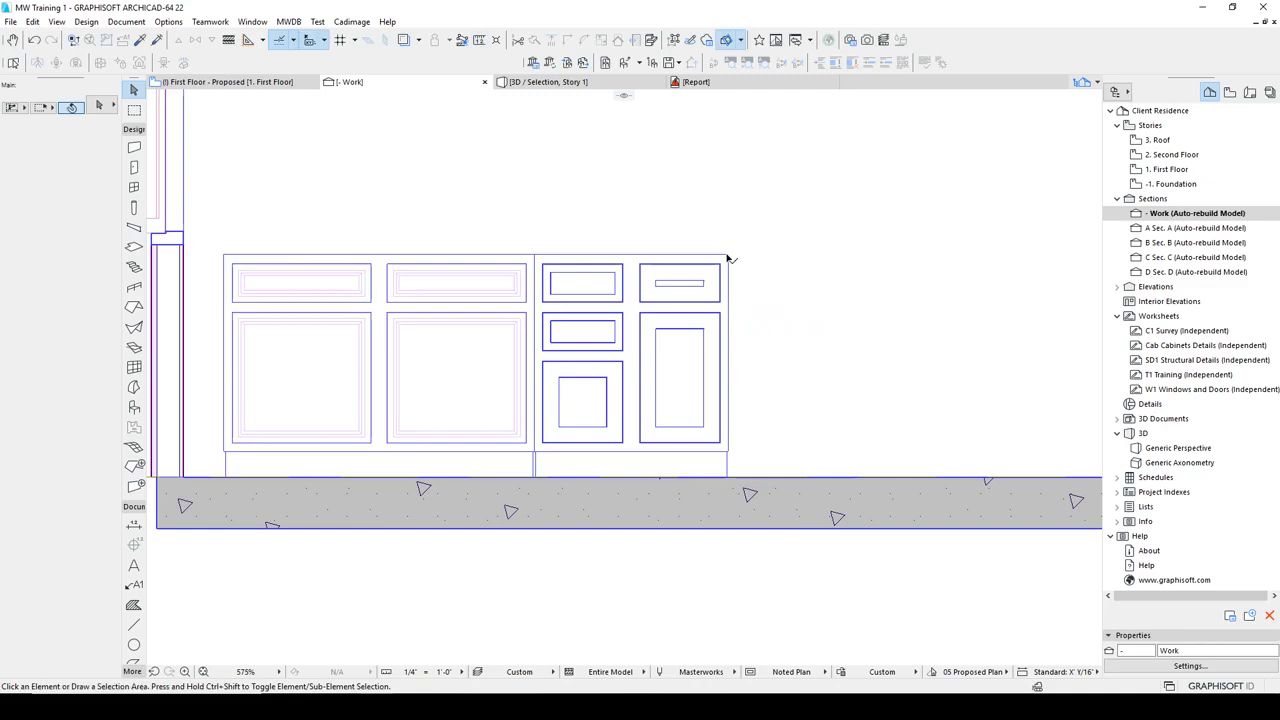
pyautogui.click(727, 256)
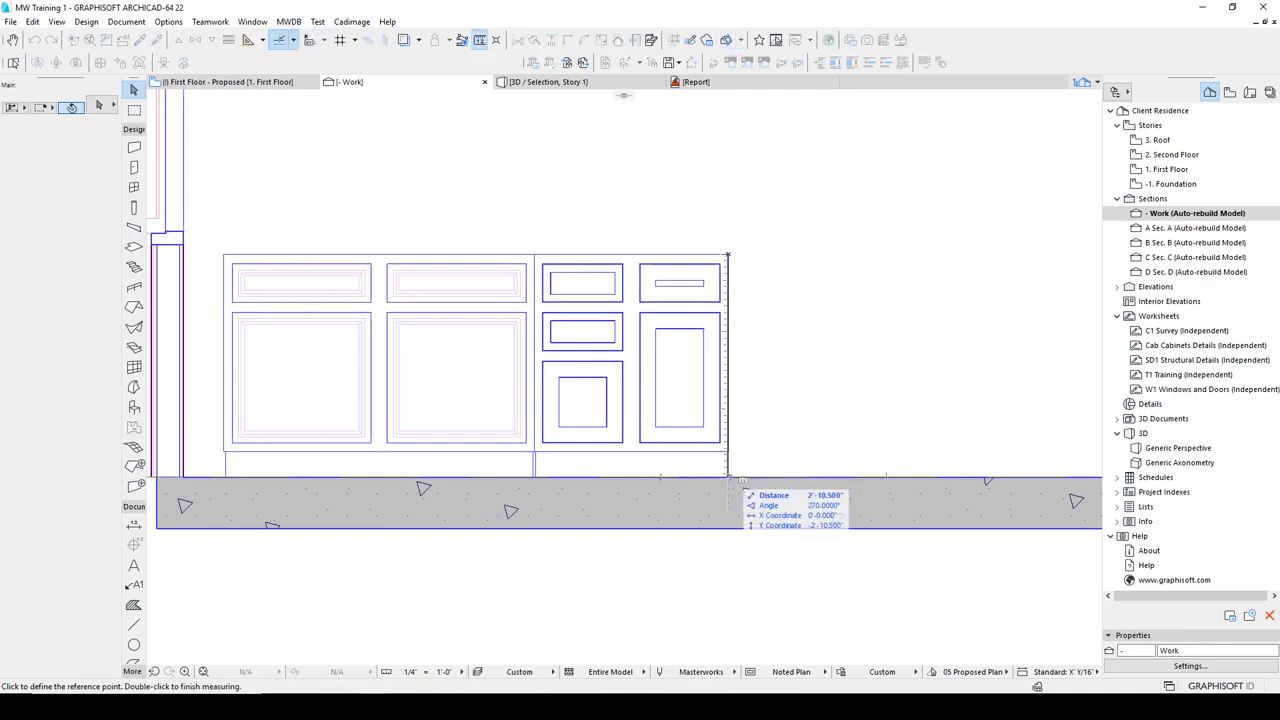
pyautogui.press('Escape')
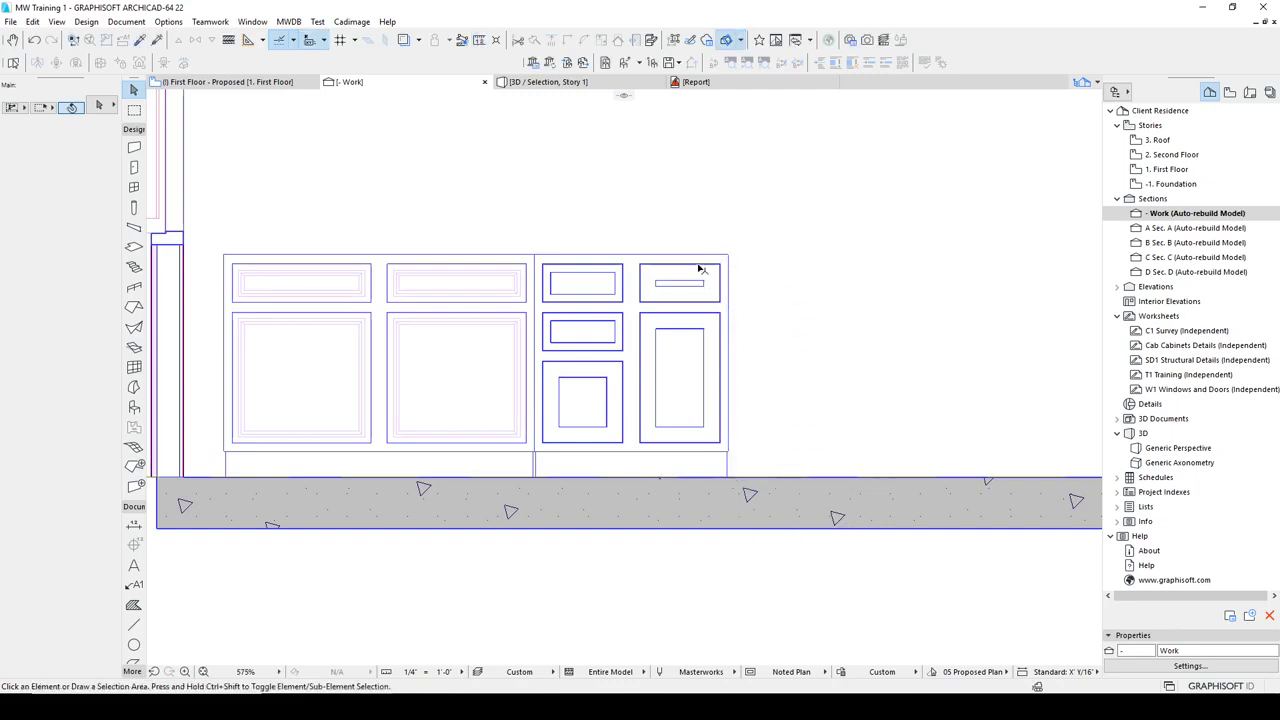
# - On the First Floor plan, draw a rectangular slab about 6 feet 9 inches by 2 feet 4 inches over both cabinets
pyautogui.press('F2')
pyautogui.scroll(-3, 735, 292)
pyautogui.moveTo(735, 292); pyautogui.dragTo(503, 363, button='middle')
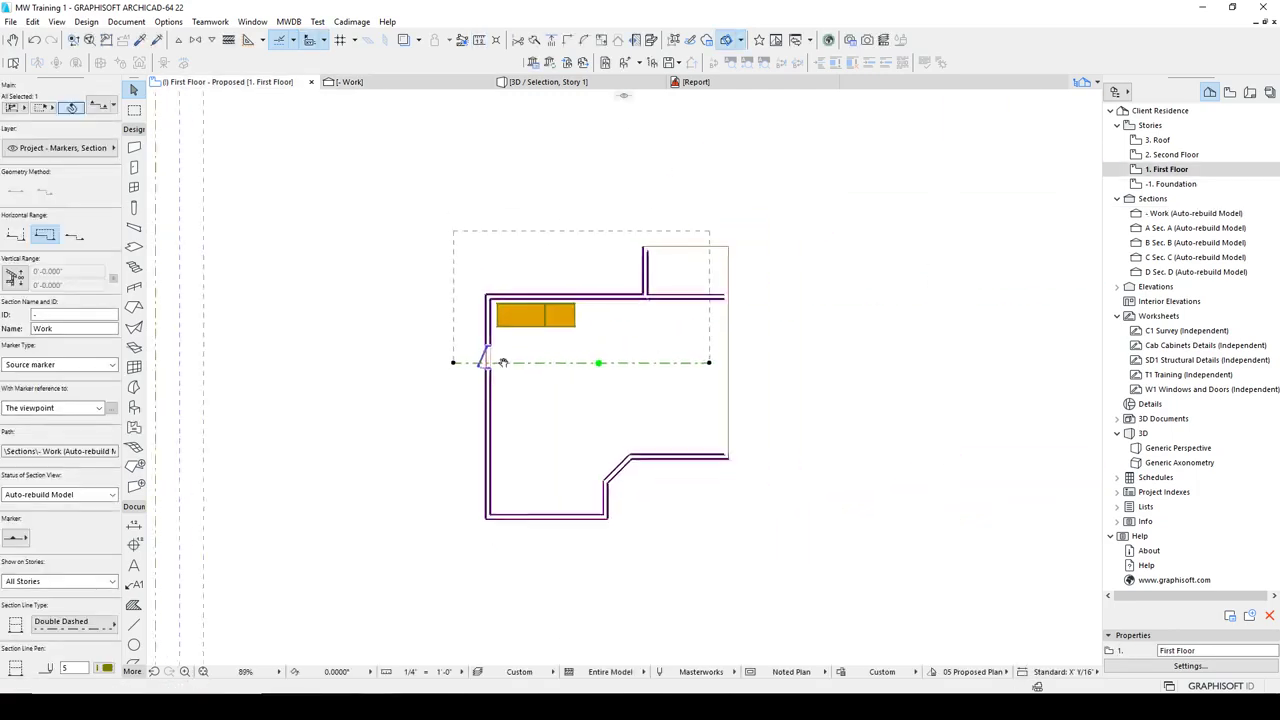
pyautogui.press('Escape')
pyautogui.scroll(4, 538, 352)
pyautogui.click(134, 246)
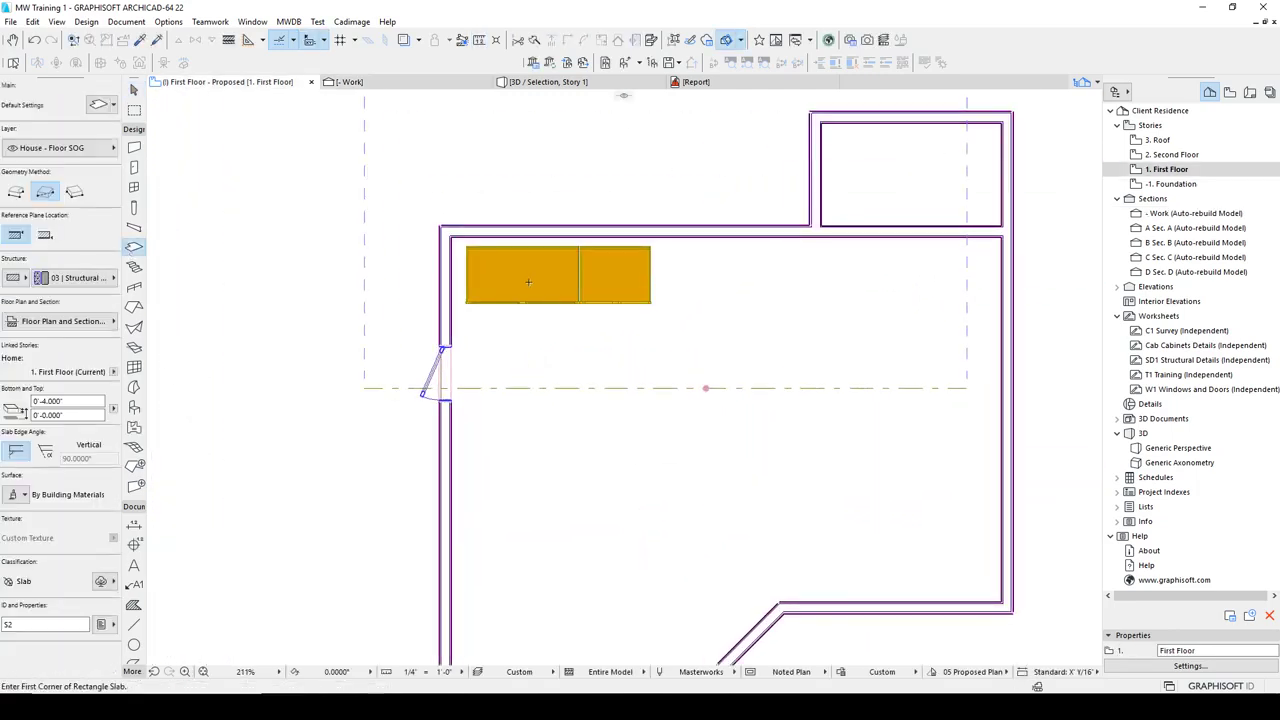
pyautogui.scroll(1, 493, 249)
pyautogui.click(427, 234)
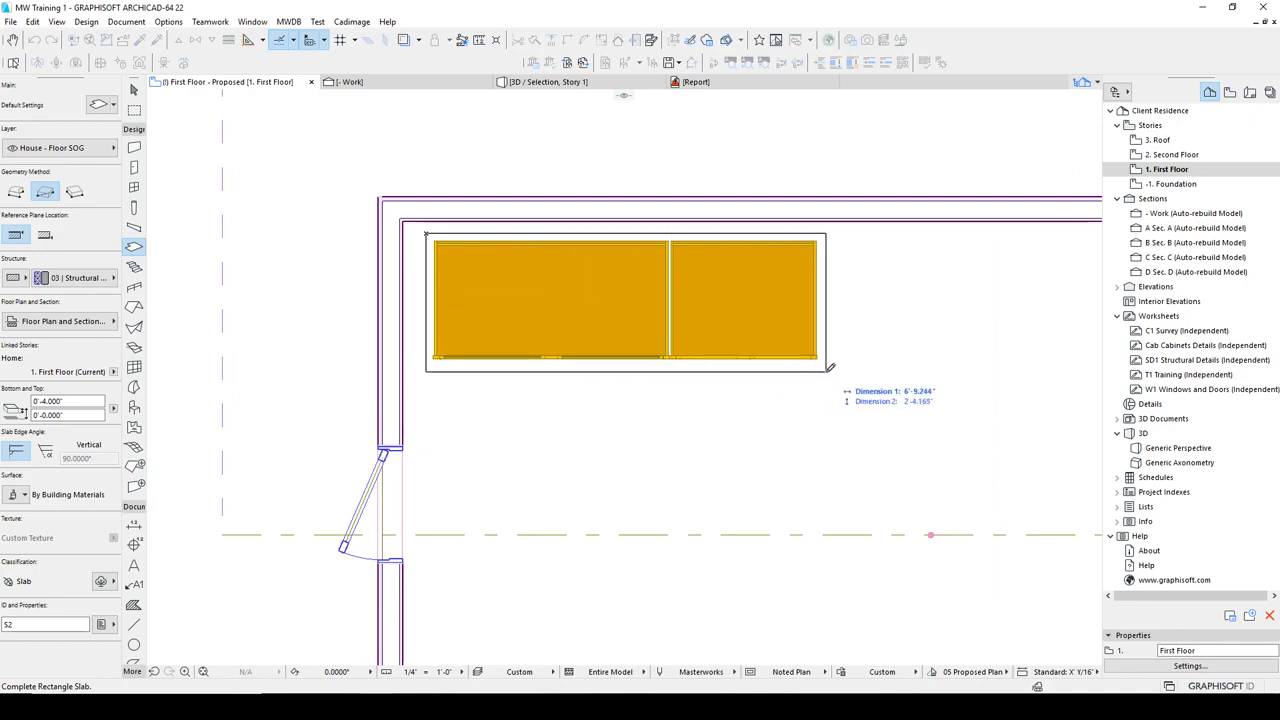
pyautogui.click(826, 372)
pyautogui.press('Escape')
# - Move both cabinets together so their back corner sits in the inside corner of the walls
pyautogui.click(491, 266)
pyautogui.keyDown('shift'); pyautogui.click(778, 276); pyautogui.keyUp('shift')
pyautogui.scroll(4, 424, 241)
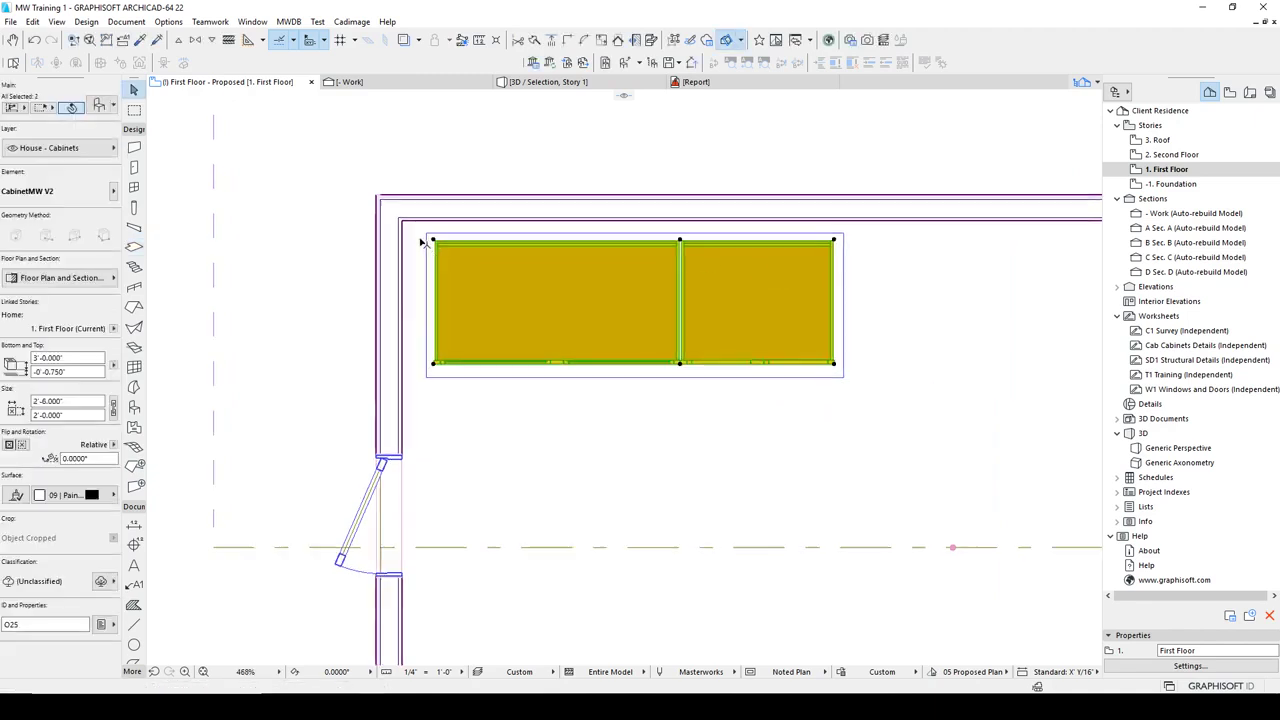
pyautogui.moveTo(463, 248); pyautogui.dragTo(383, 199)
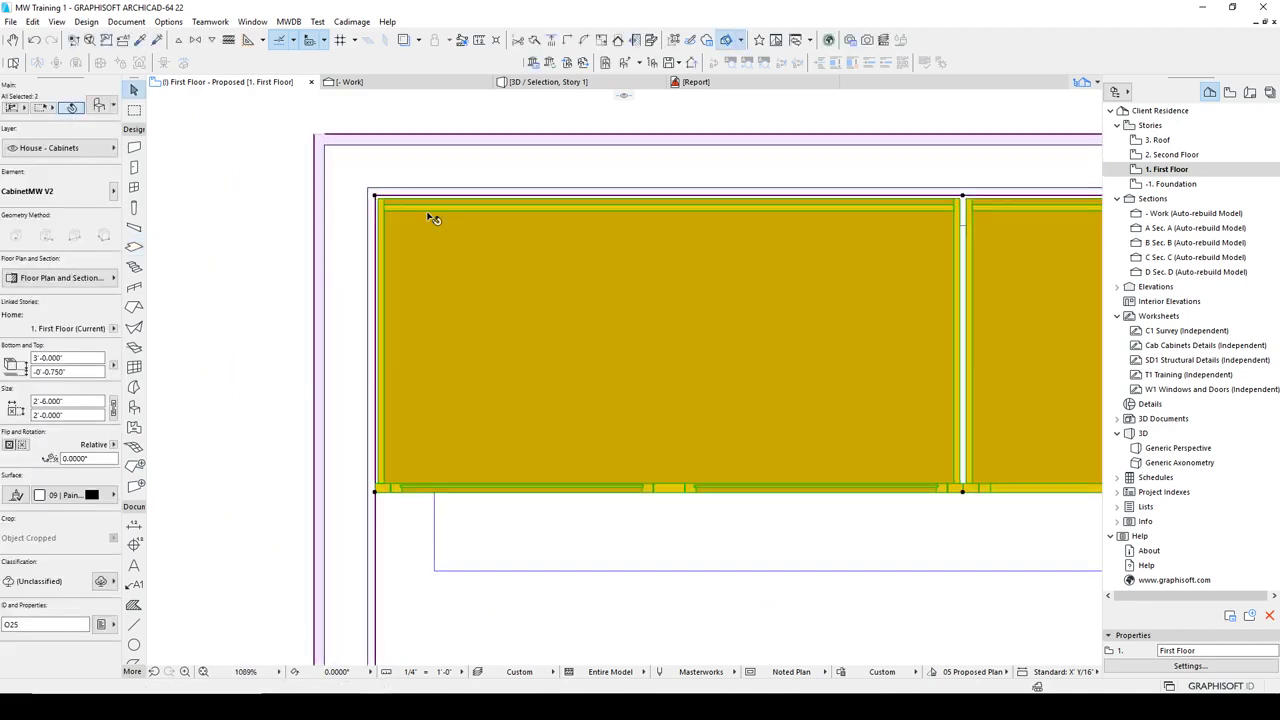
pyautogui.scroll(-1, 476, 320)
pyautogui.moveTo(875, 385); pyautogui.dragTo(630, 403, button='middle')
pyautogui.press('Escape')
# - Move the countertop slab so its back corner meets the inside wall corner behind the cabinets
pyautogui.click(981, 261)
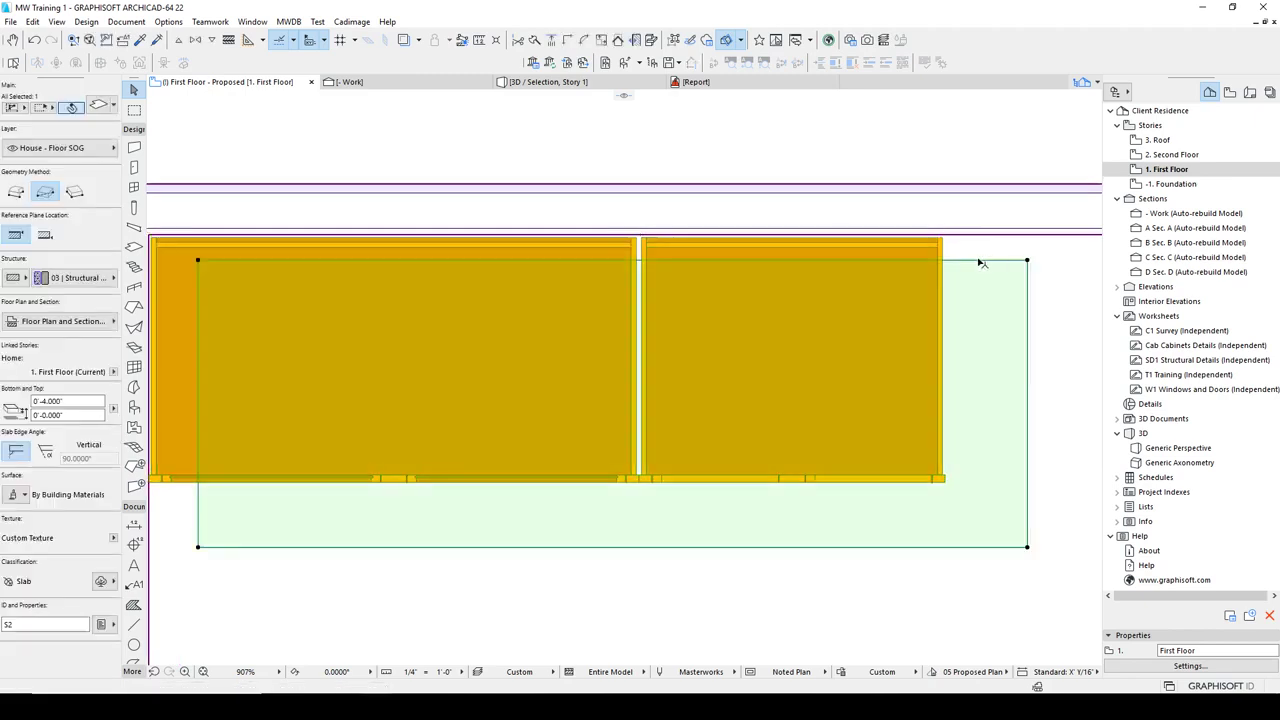
pyautogui.moveTo(374, 350); pyautogui.dragTo(642, 373, button='middle')
pyautogui.hotkey('ctrl', 'd')
pyautogui.click(465, 286)
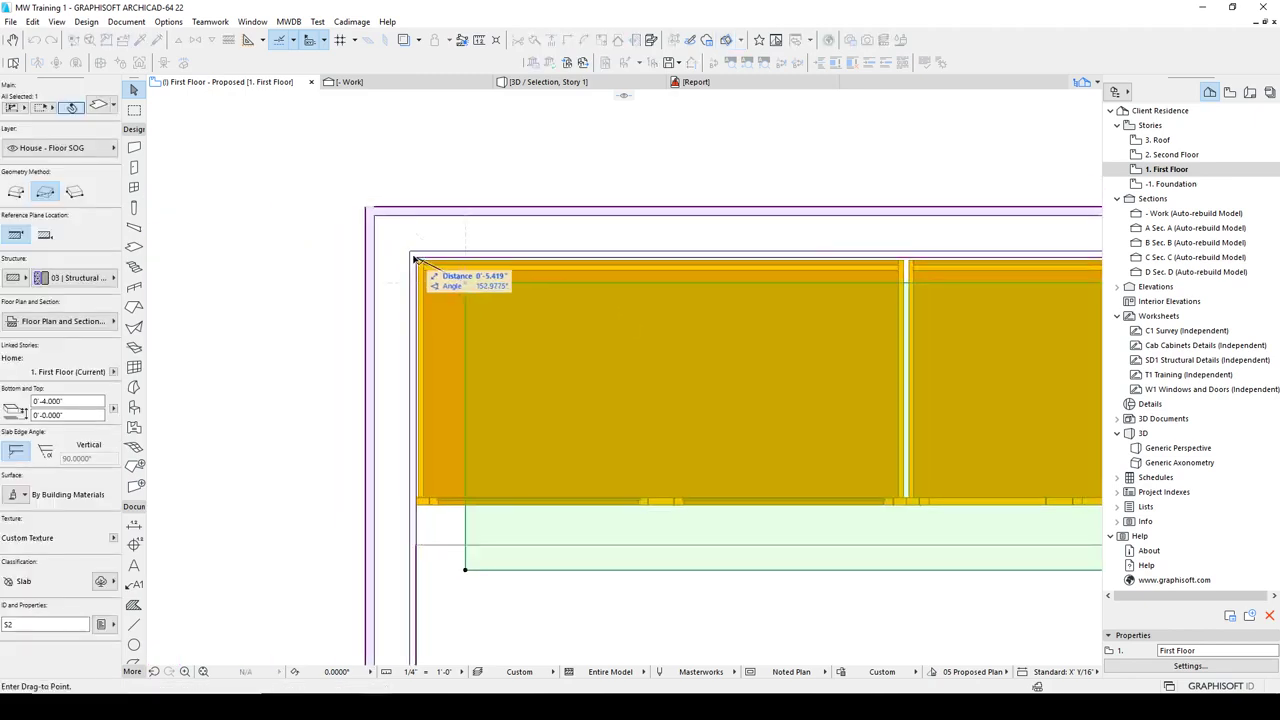
pyautogui.click(417, 260)
pyautogui.scroll(4, 482, 295)
pyautogui.scroll(-4, 461, 402)
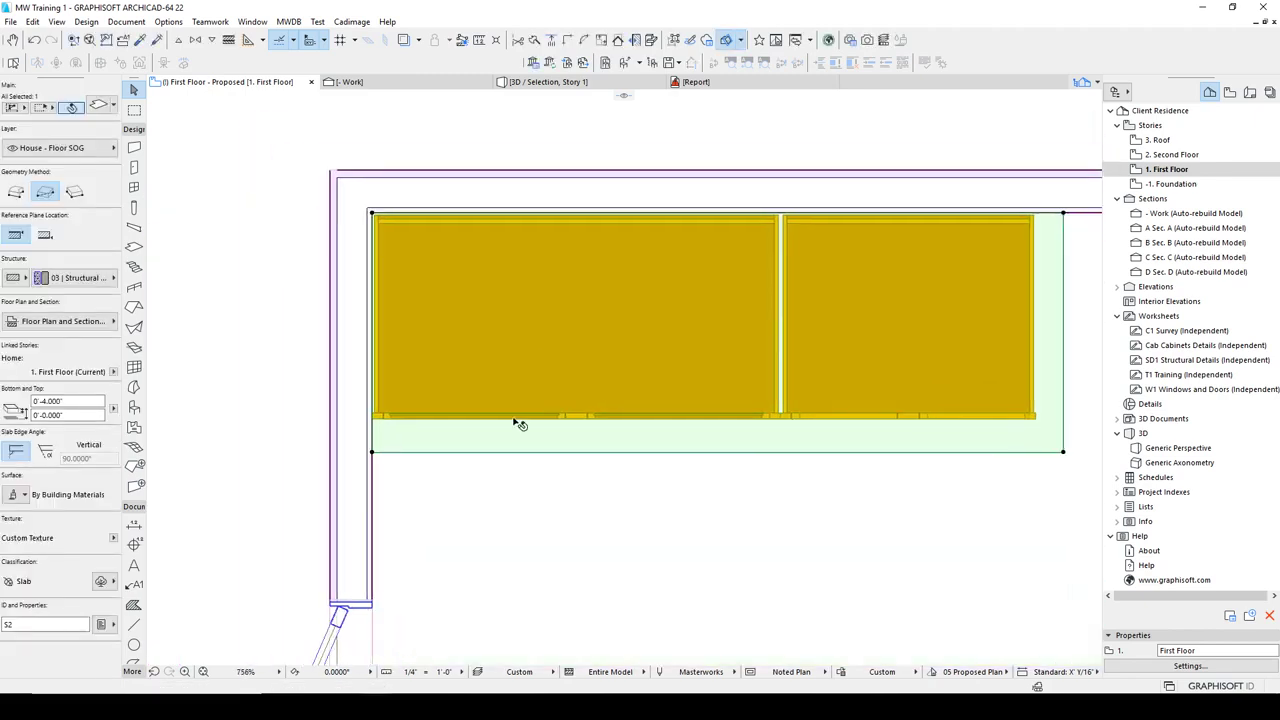
# - Offset the slab's front edge to overhang the cabinet fronts by 1.25 inches
pyautogui.click(494, 456)
pyautogui.scroll(4, 358, 436)
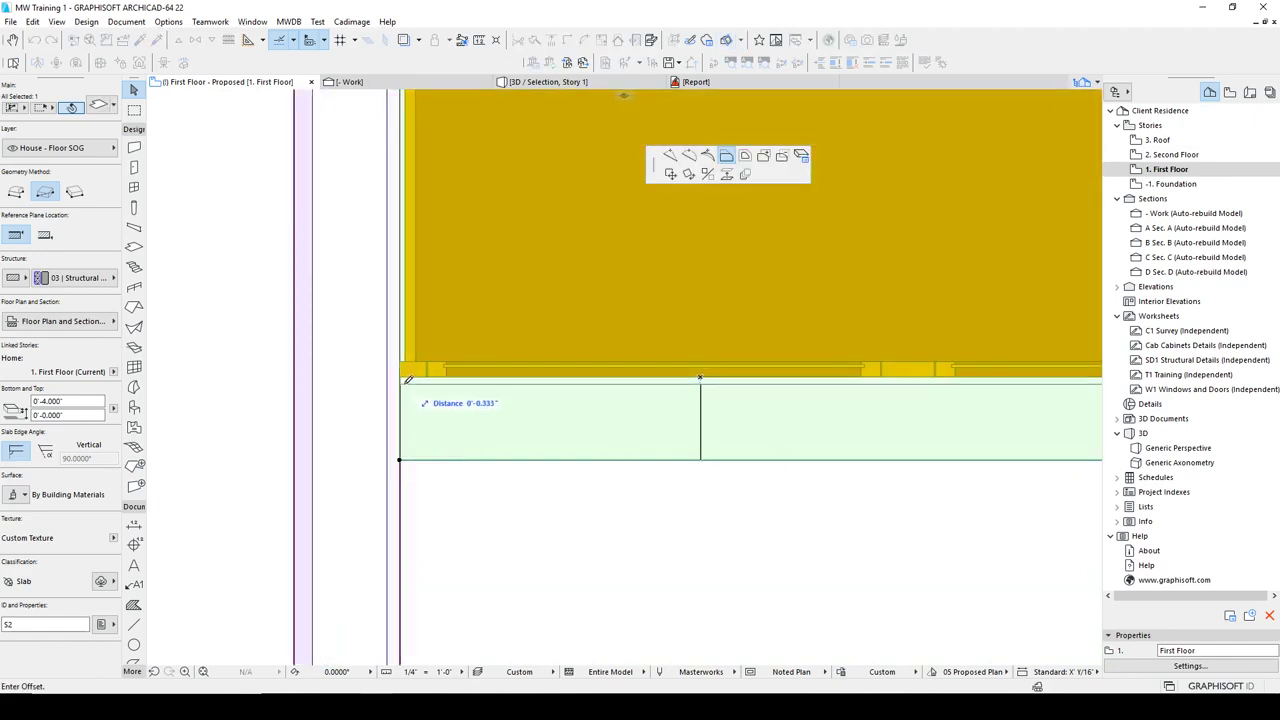
pyautogui.write('1.25')
pyautogui.press('Return')
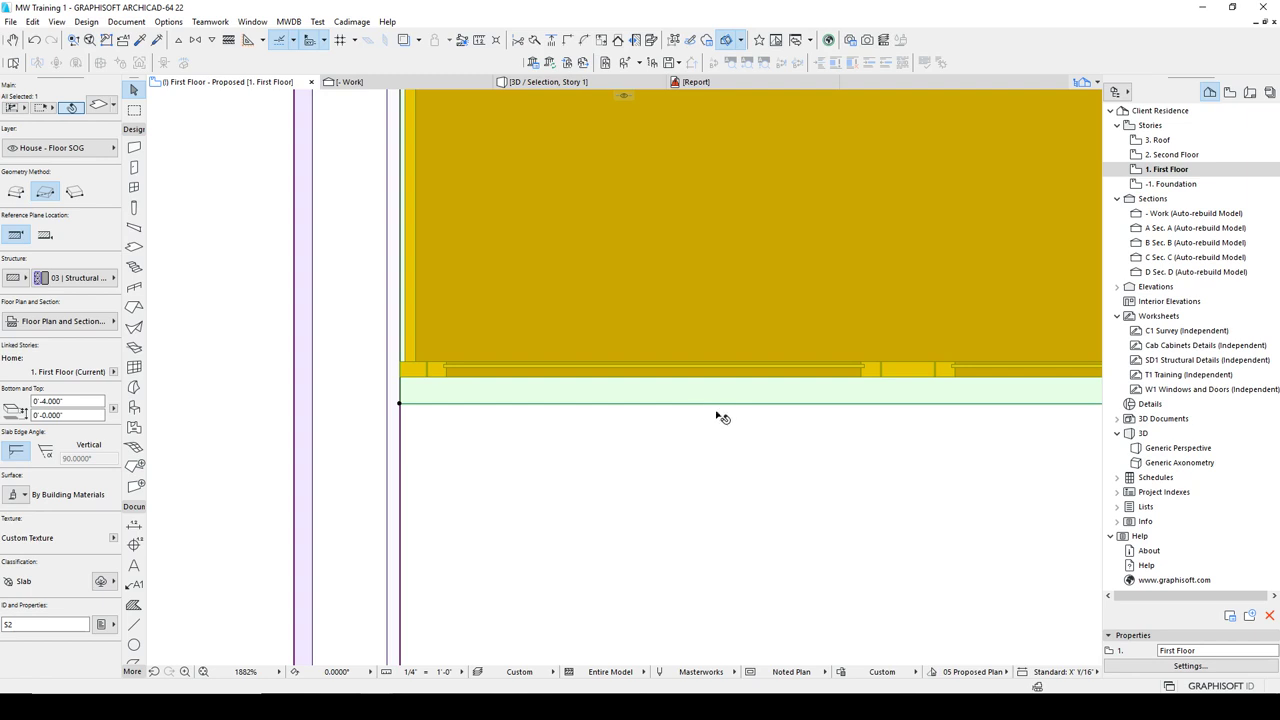
pyautogui.press('Escape')
pyautogui.press('m')
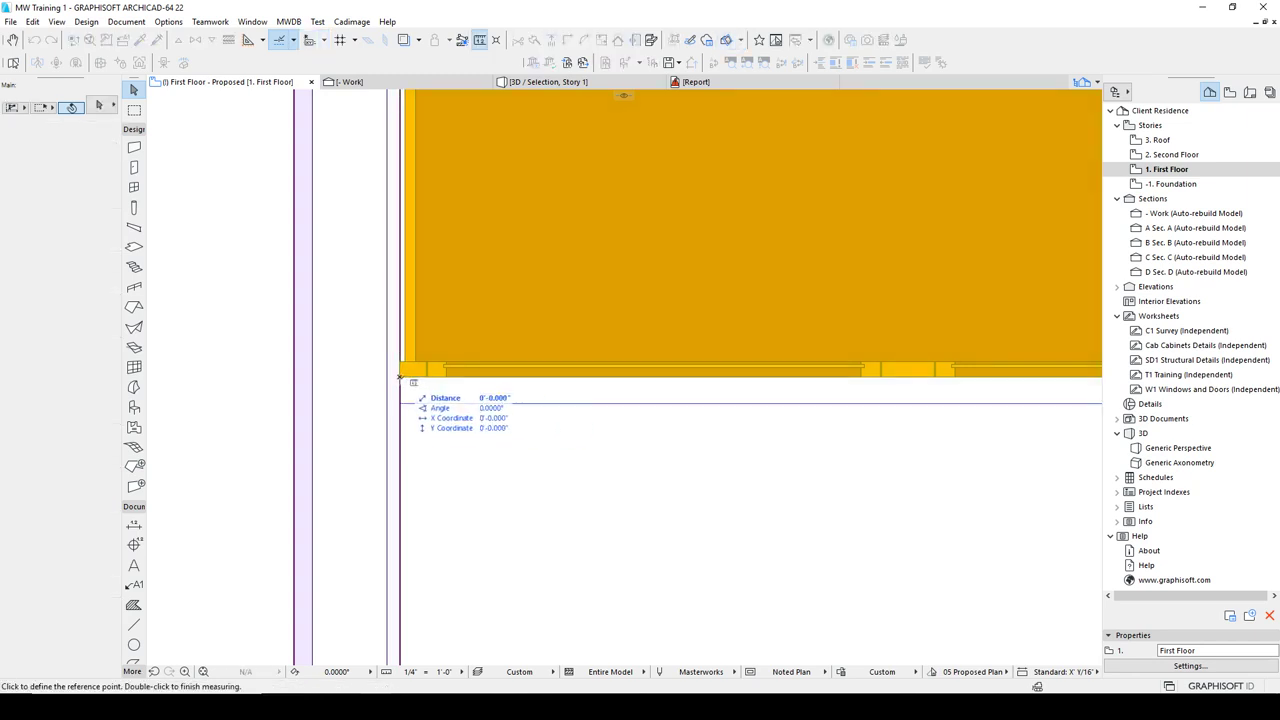
pyautogui.press('Escape')
# - Offset the slab's free end edge to overhang the end of the cabinet run by 1.25 inches
pyautogui.scroll(-3, 886, 506)
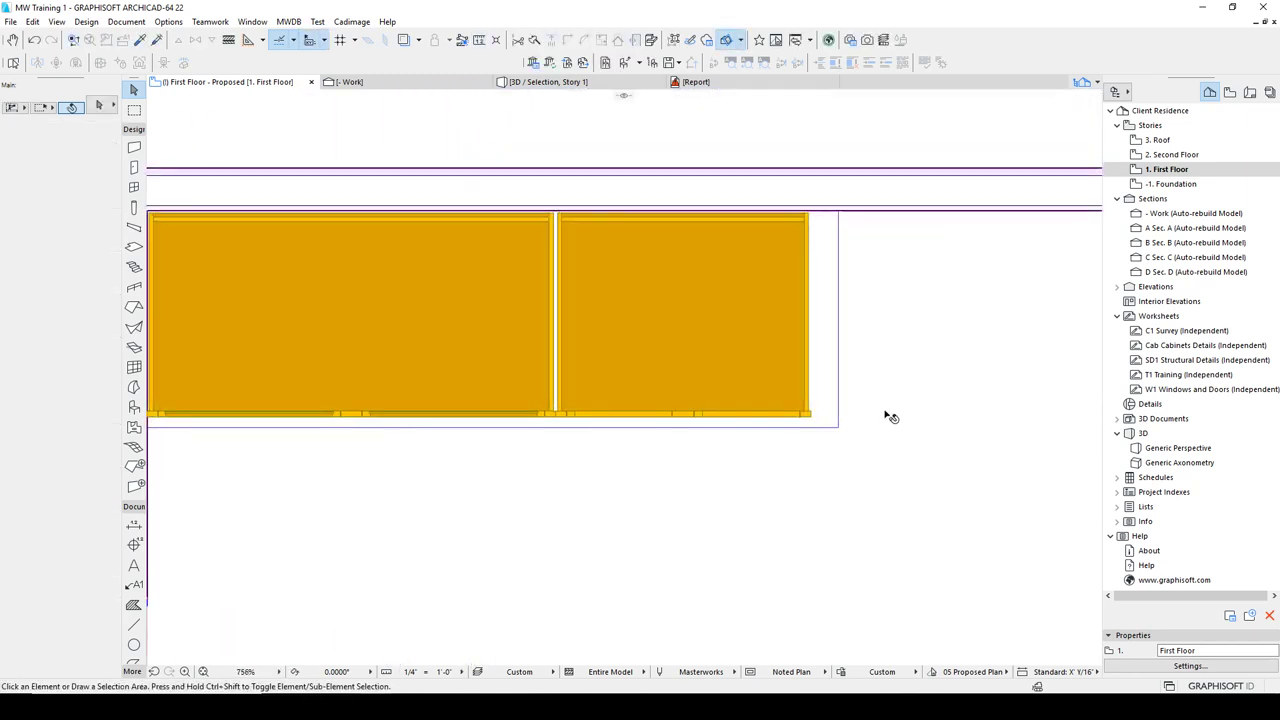
pyautogui.click(840, 393)
pyautogui.click(837, 320)
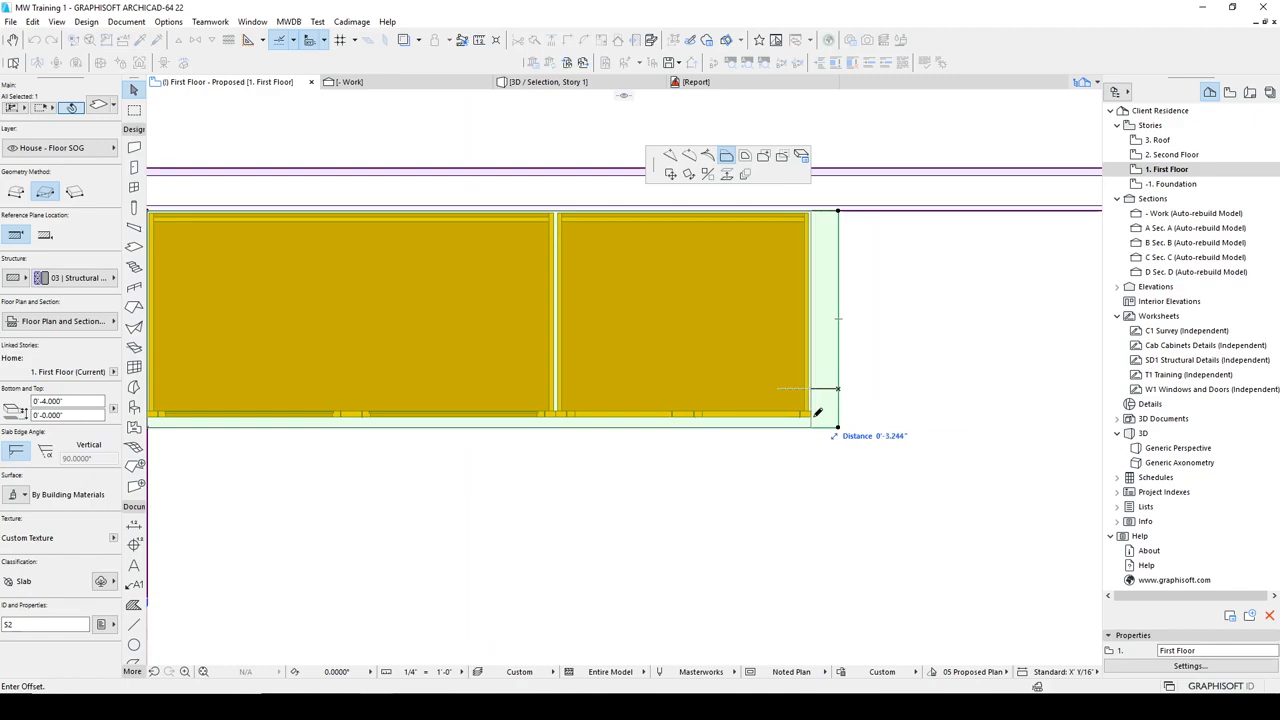
pyautogui.write('1')
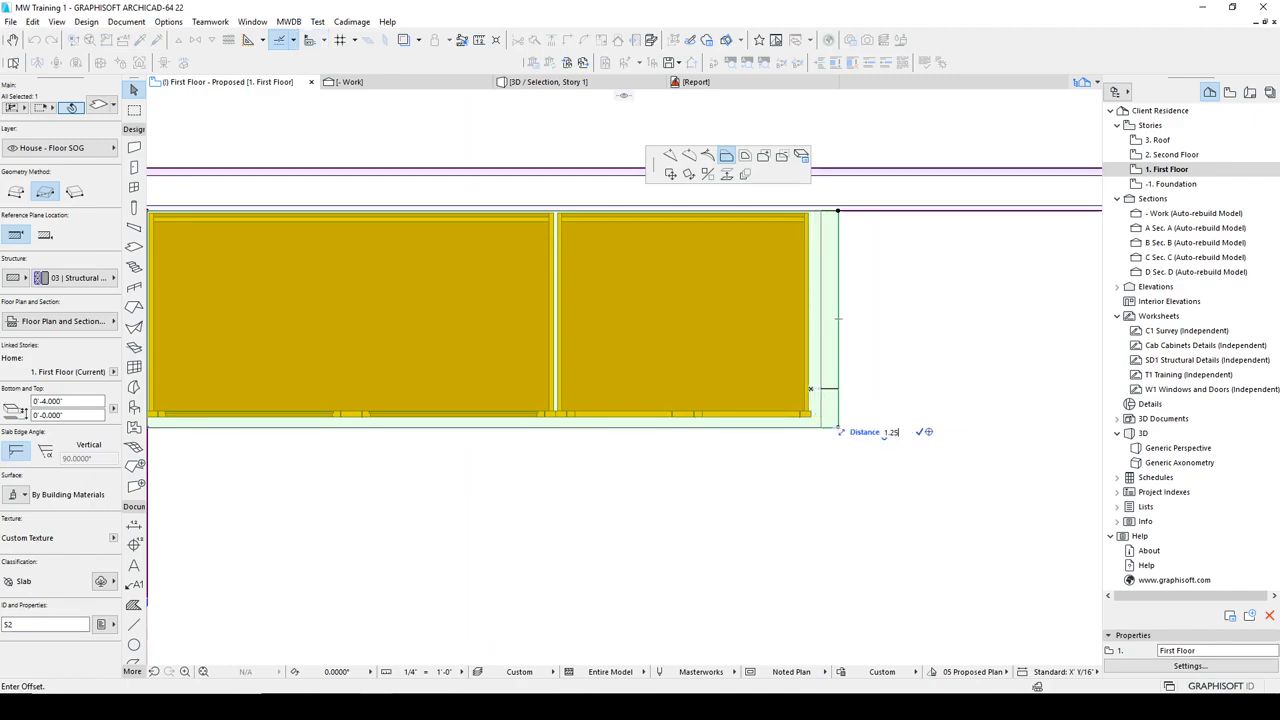
pyautogui.write('.25')
pyautogui.press('Return')
pyautogui.press('Escape')
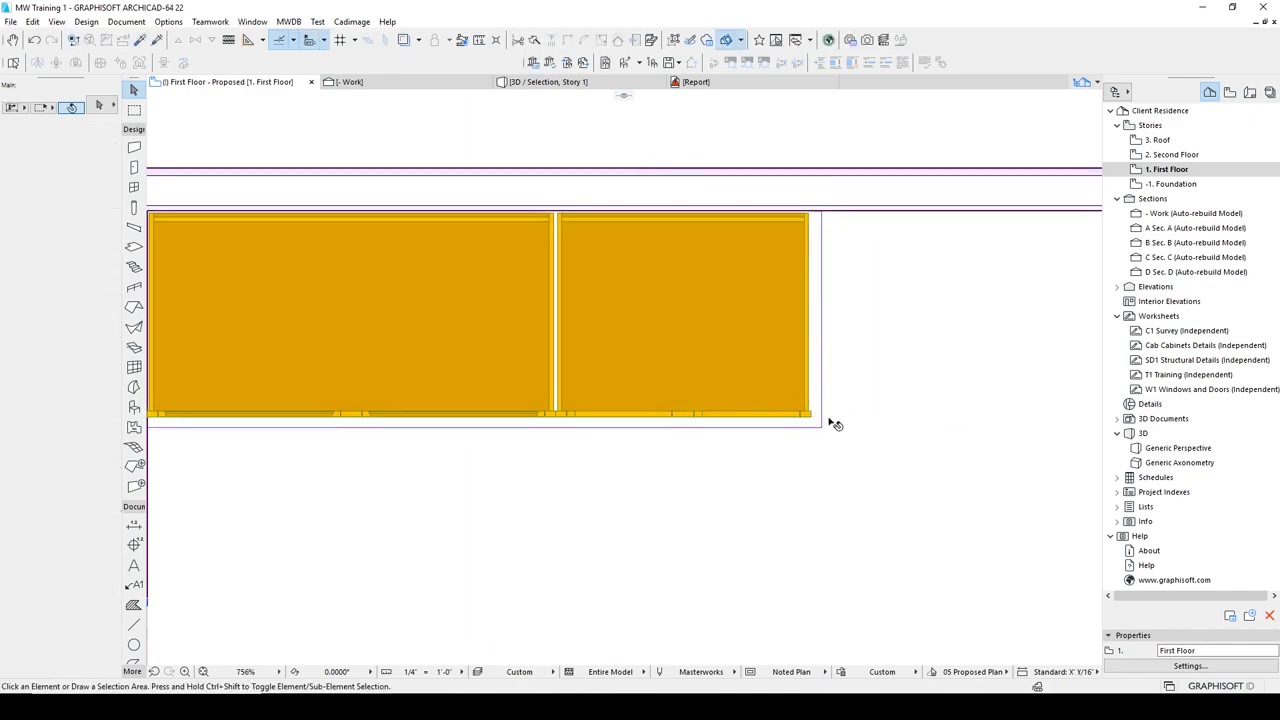
# - Set the countertop slab's thickness to 1.5 inches and raise its elevation above the cabinet tops
pyautogui.scroll(-2, 830, 418)
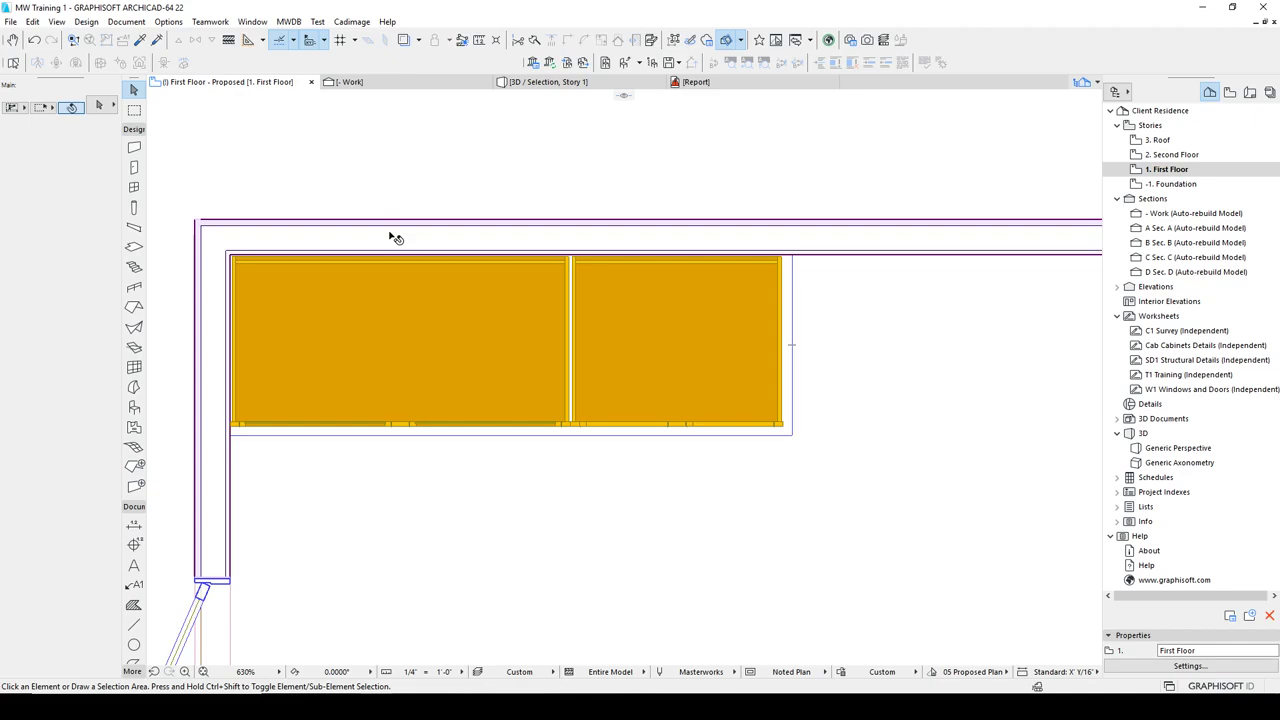
pyautogui.click(436, 418)
pyautogui.click(62, 401)
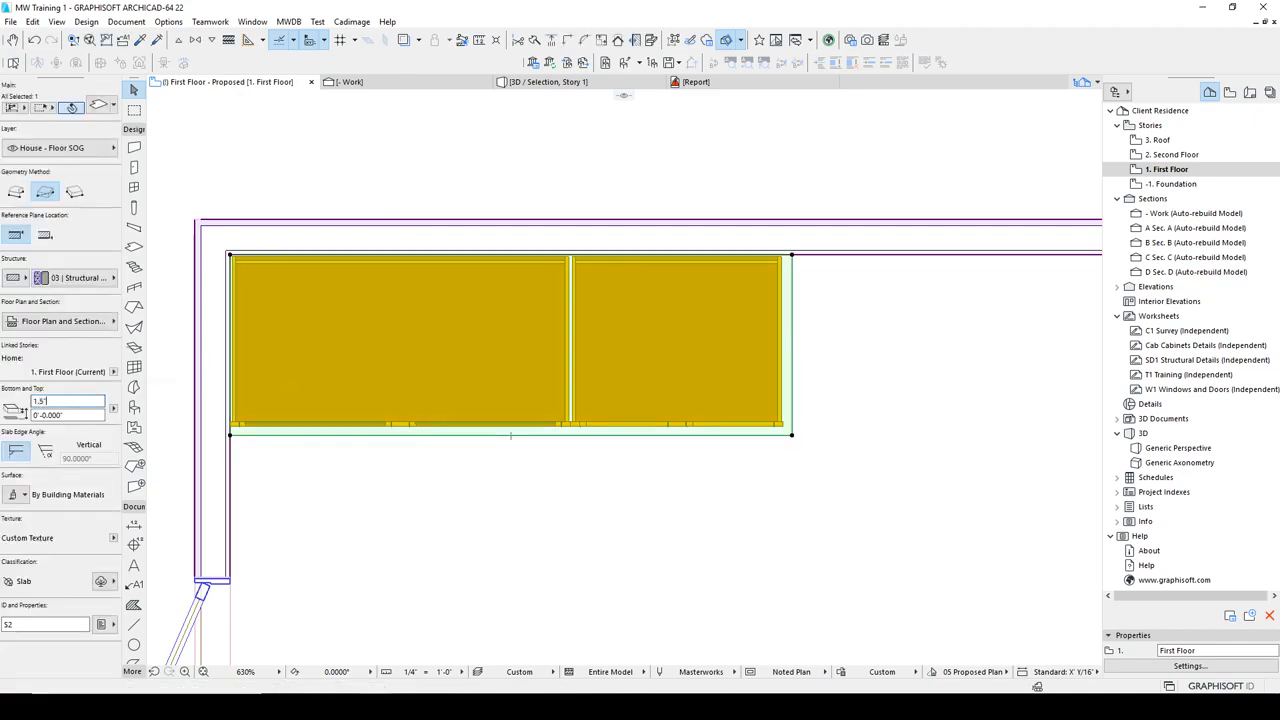
pyautogui.write('1.5"')
pyautogui.press('Tab')
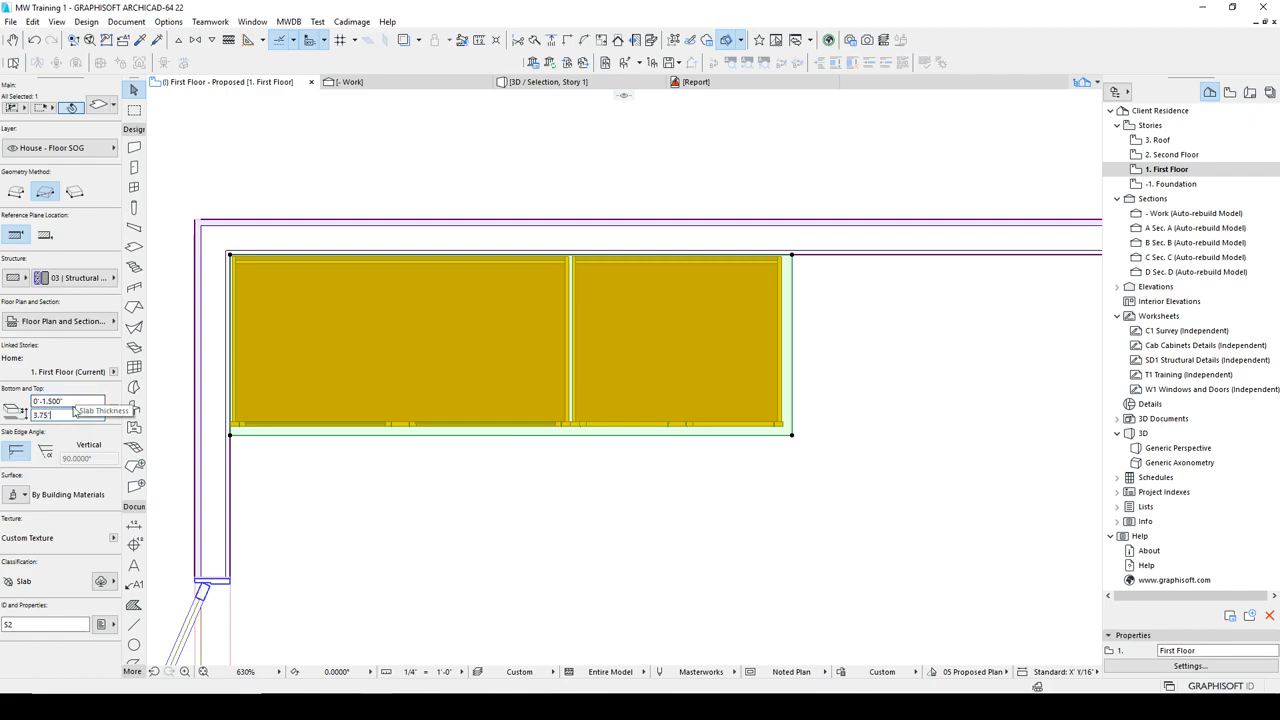
pyautogui.write('3.75')
pyautogui.press('Return')
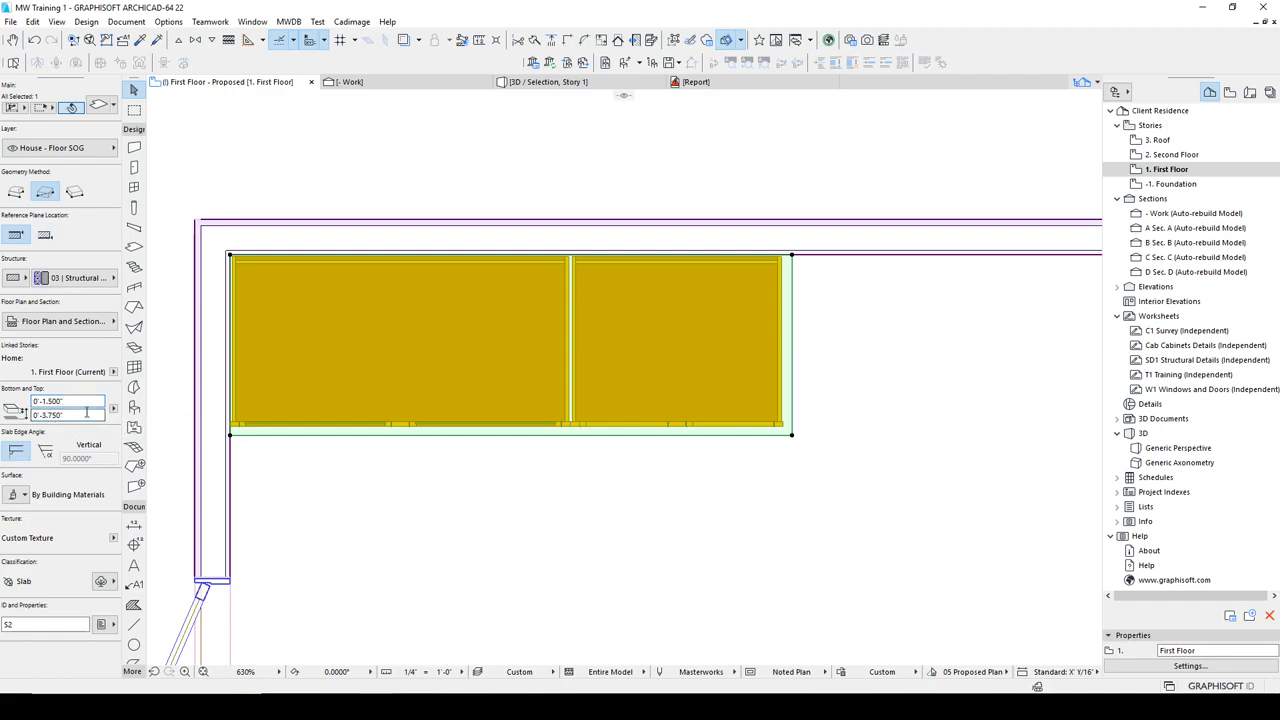
pyautogui.press('Return')
# - In the Work section, set the base elevation of both cabinets to 0
pyautogui.click(306, 403)
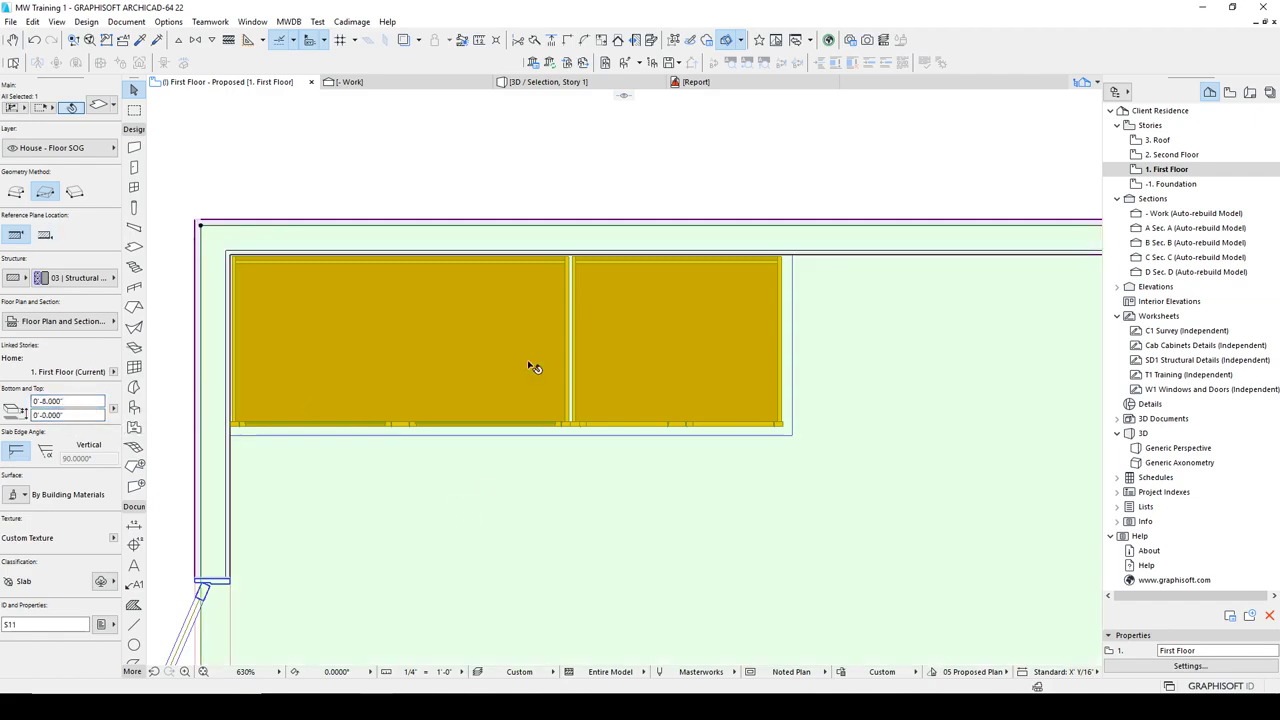
pyautogui.click(461, 98)
pyautogui.click(455, 82)
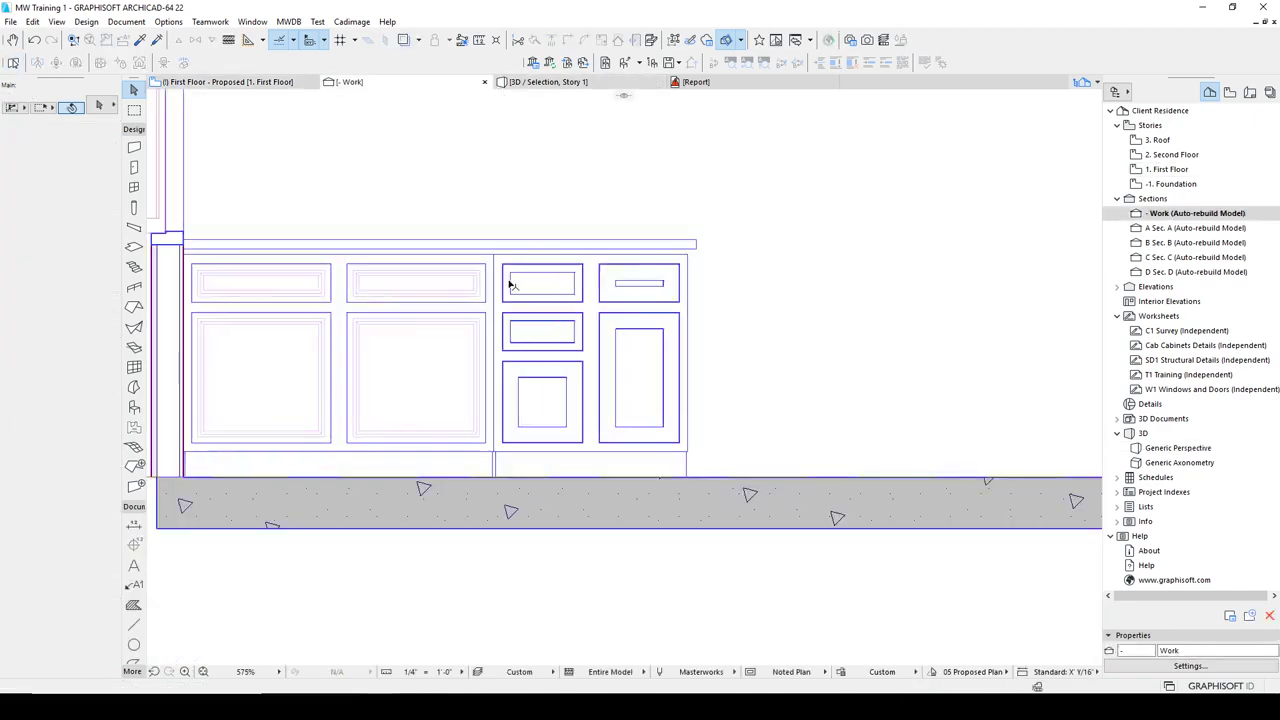
pyautogui.scroll(4, 692, 250)
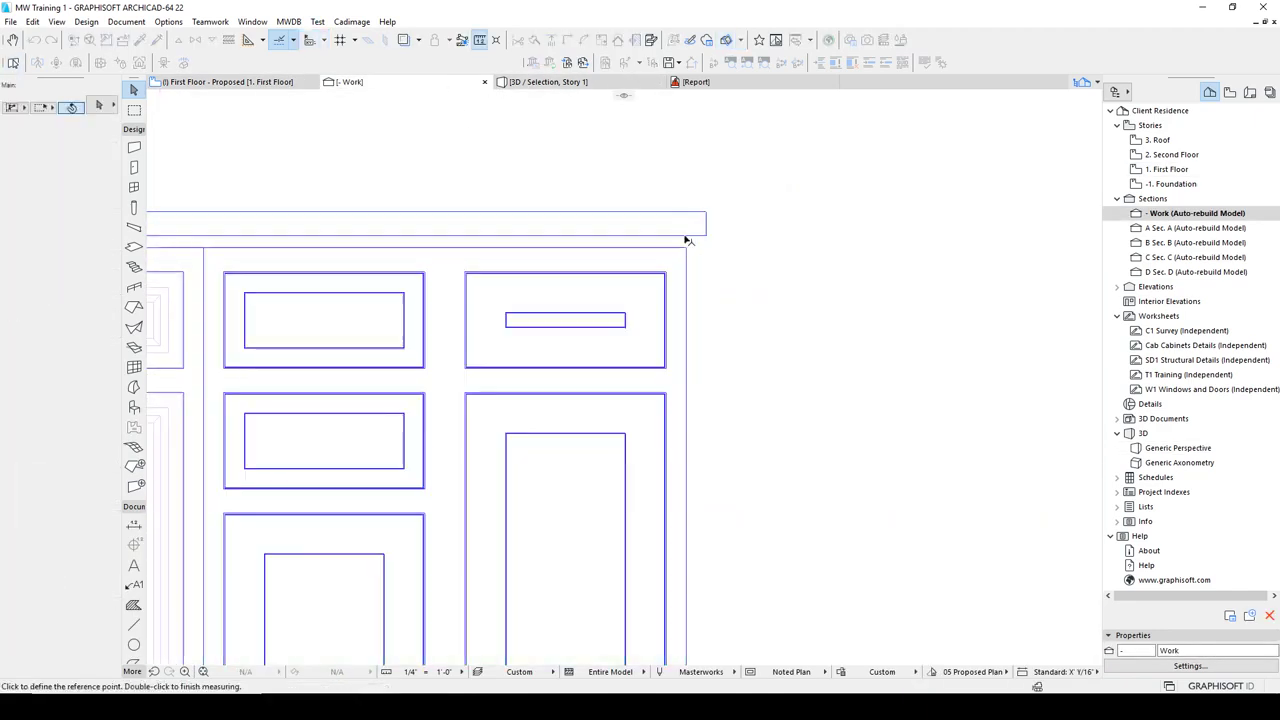
pyautogui.click(617, 280)
pyautogui.keyDown('shift'); pyautogui.click(184, 272); pyautogui.keyUp('shift')
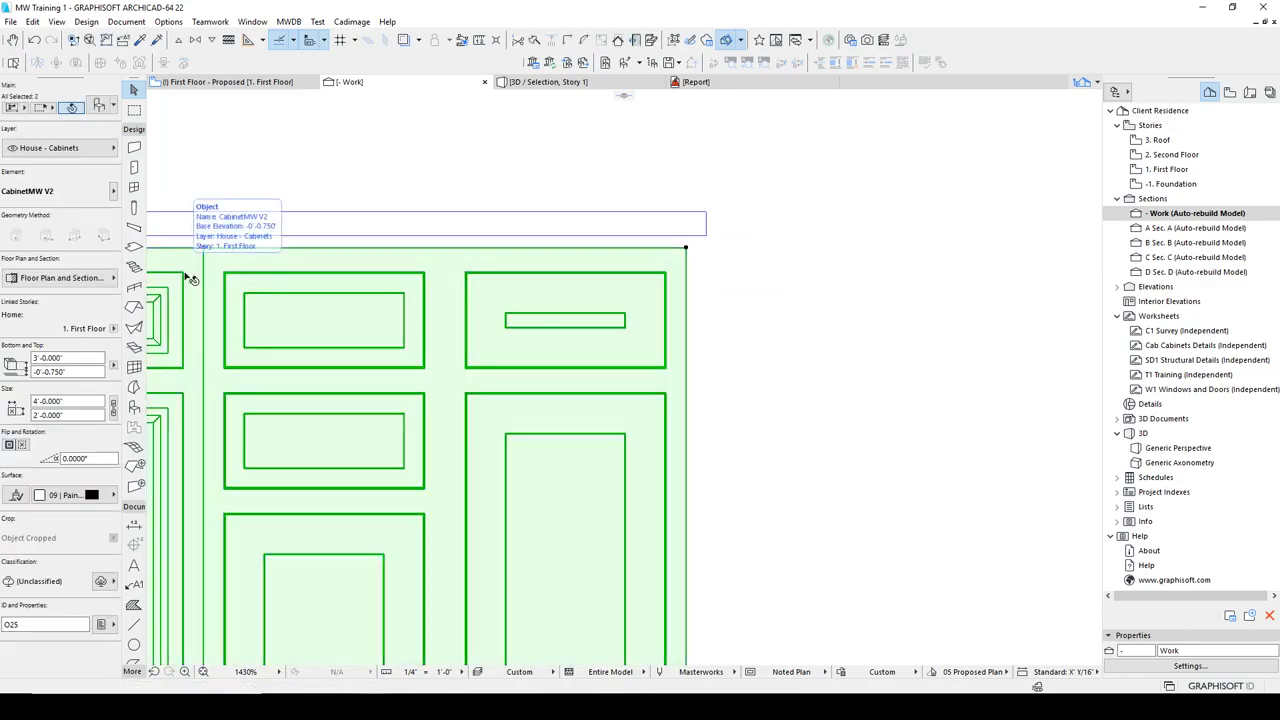
pyautogui.moveTo(284, 291); pyautogui.dragTo(380, 261, button='middle')
pyautogui.doubleClick(52, 372)
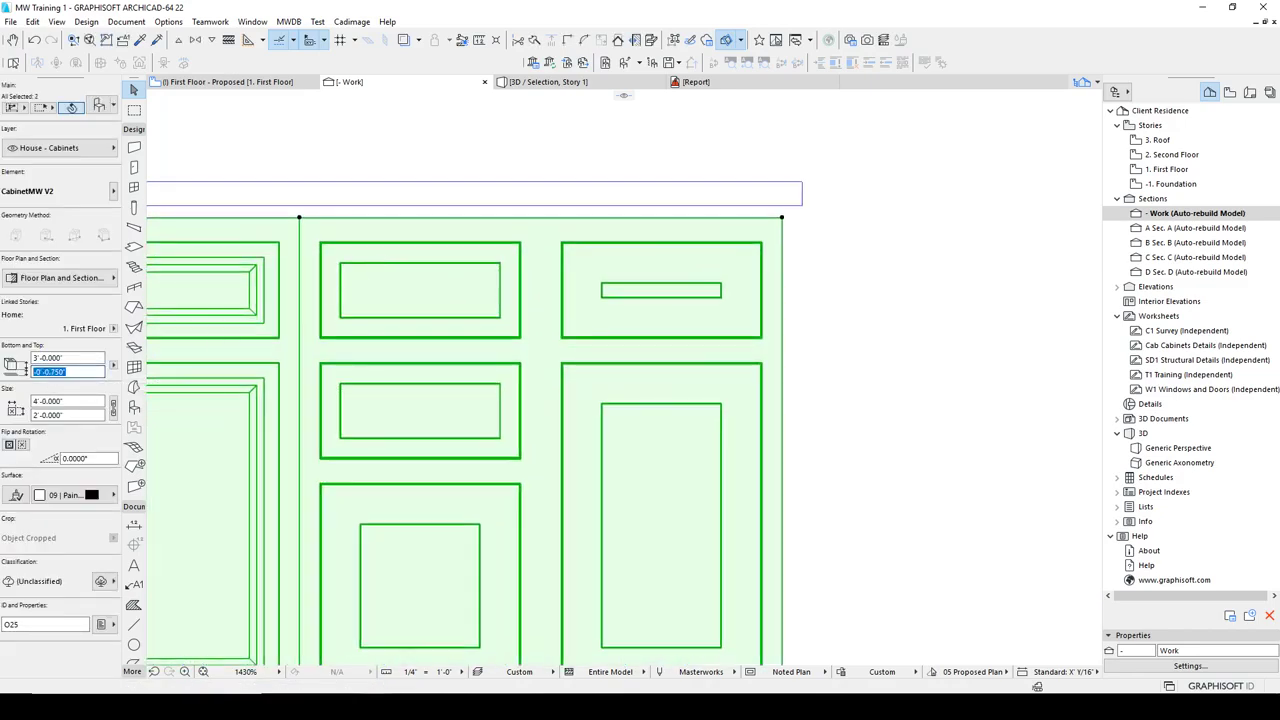
pyautogui.write('0')
pyautogui.press('Return')
pyautogui.scroll(-3, 674, 517)
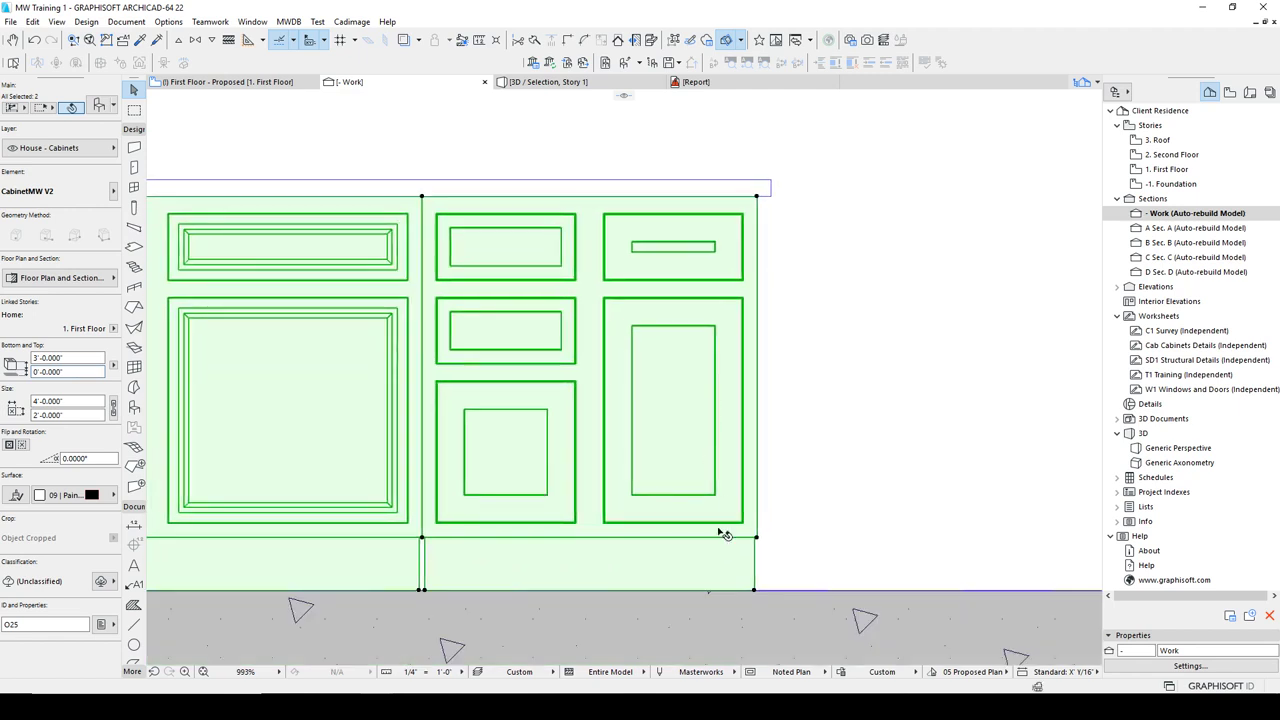
# - Measure the toekick height of the end cabinet in the Work section
pyautogui.press('Escape')
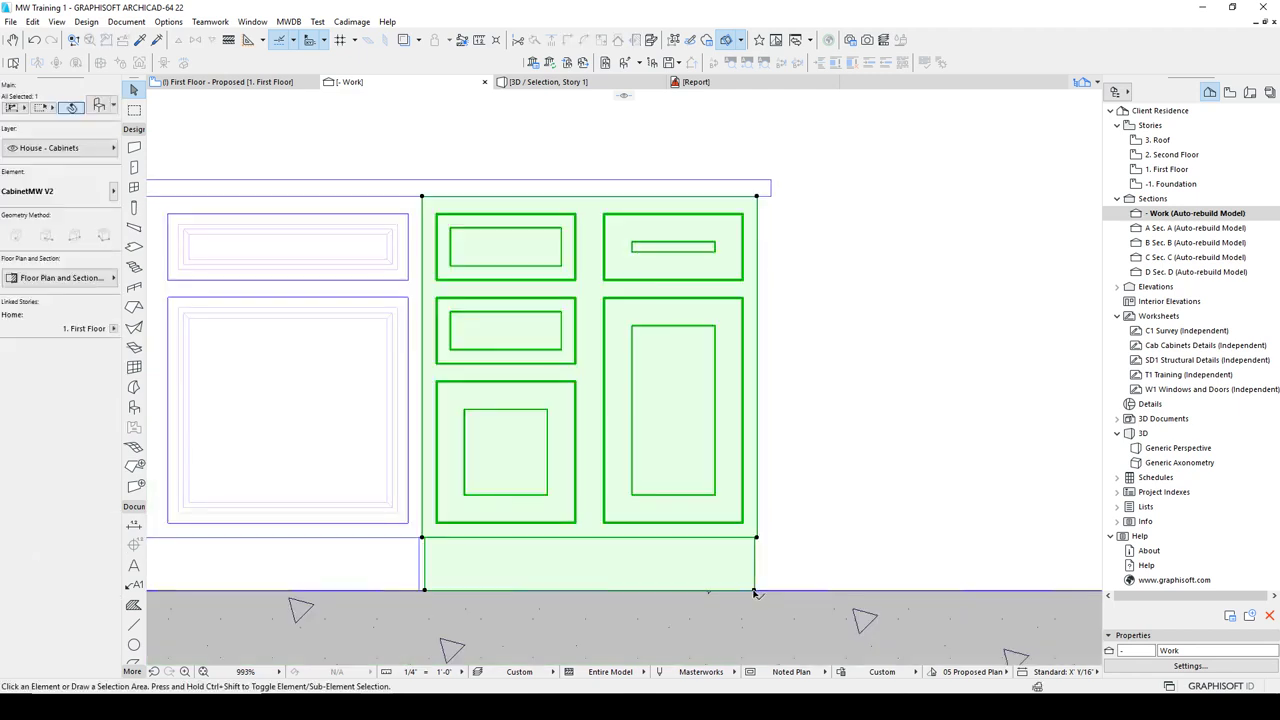
pyautogui.click(758, 592)
pyautogui.press('Escape')
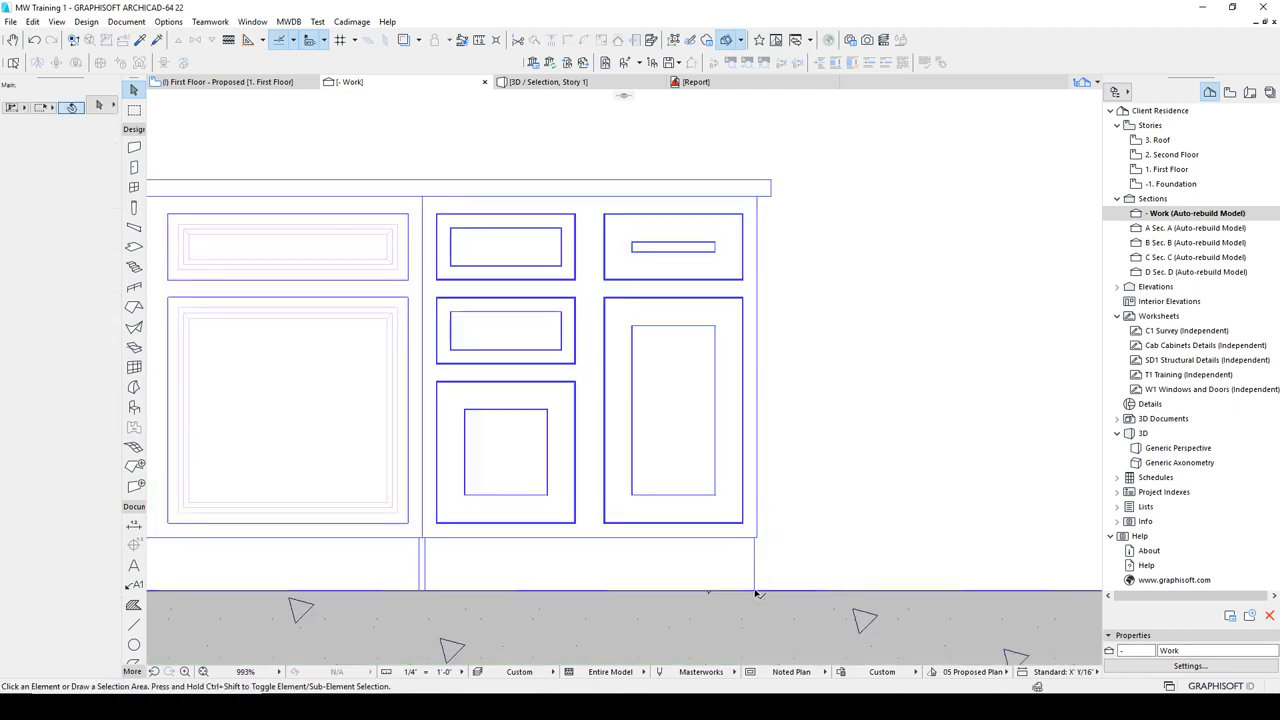
pyautogui.press('m')
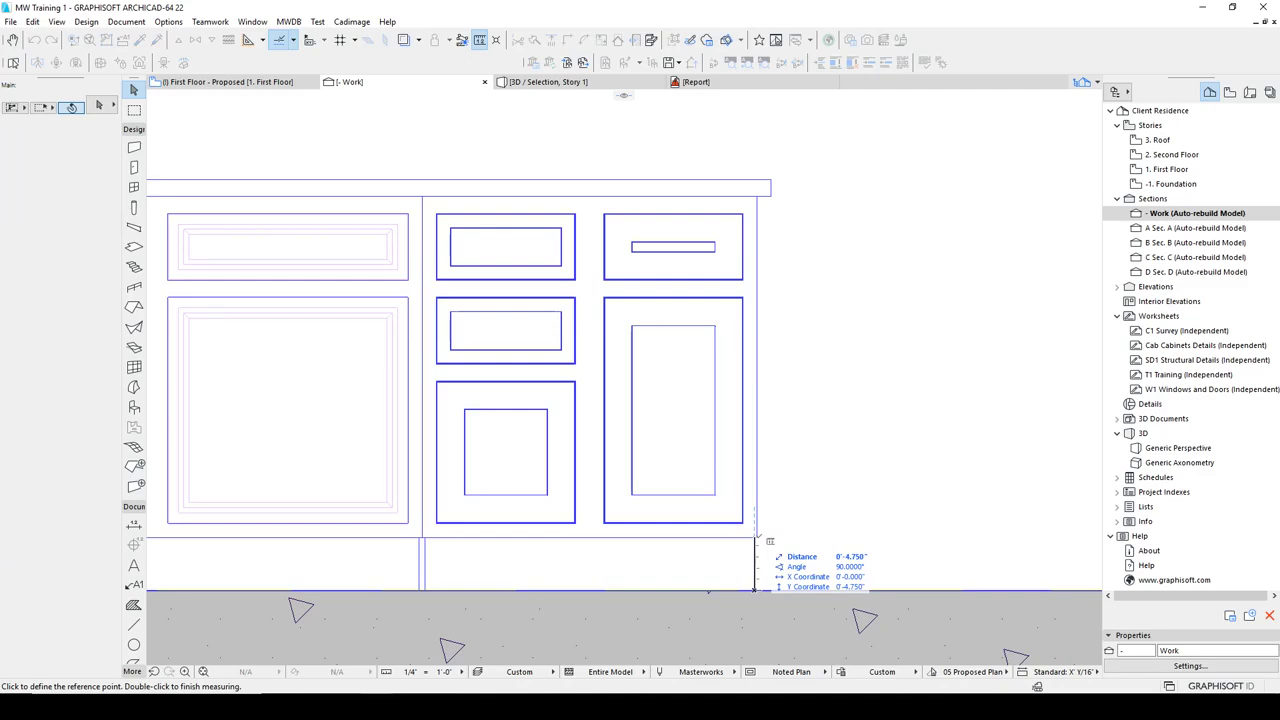
pyautogui.press('Escape')
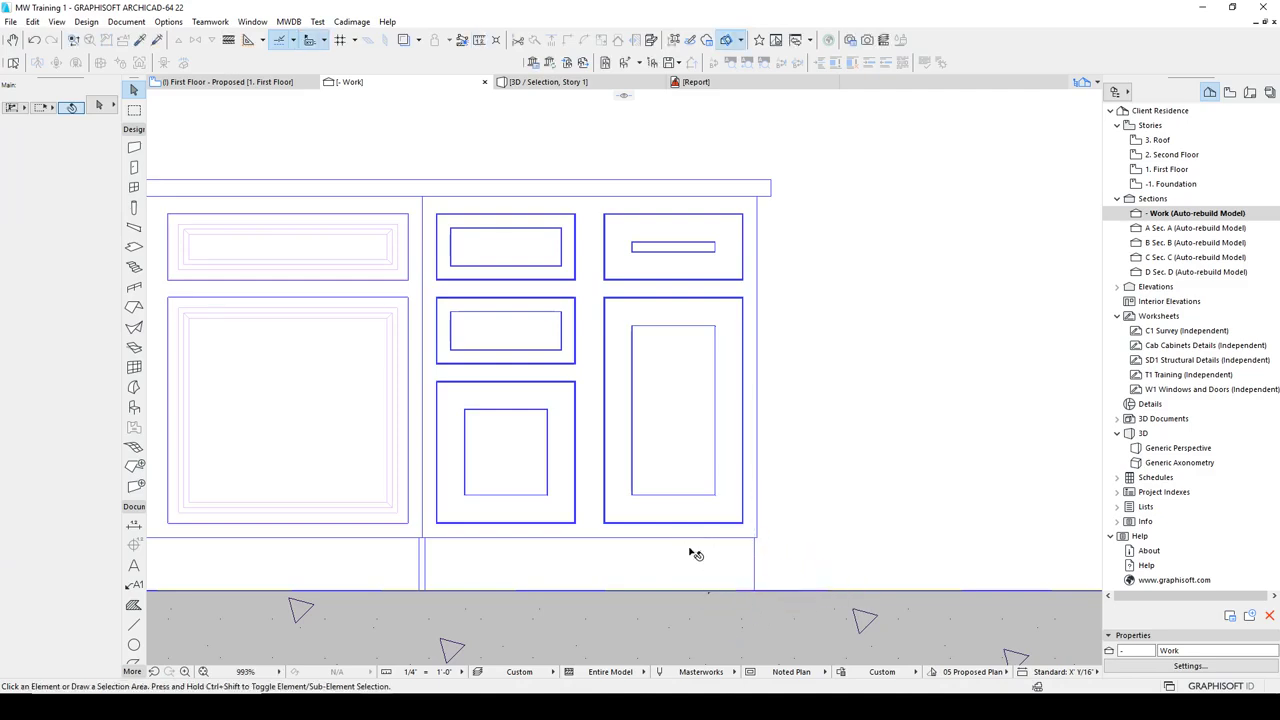
# - On the First Floor plan, load the Hardwood Flooring favorite for the Slab tool, with its layer shown and the polygonal geometry method
pyautogui.press('F2')
pyautogui.scroll(-1, 616, 547)
pyautogui.moveTo(511, 477); pyautogui.dragTo(451, 389, button='middle')
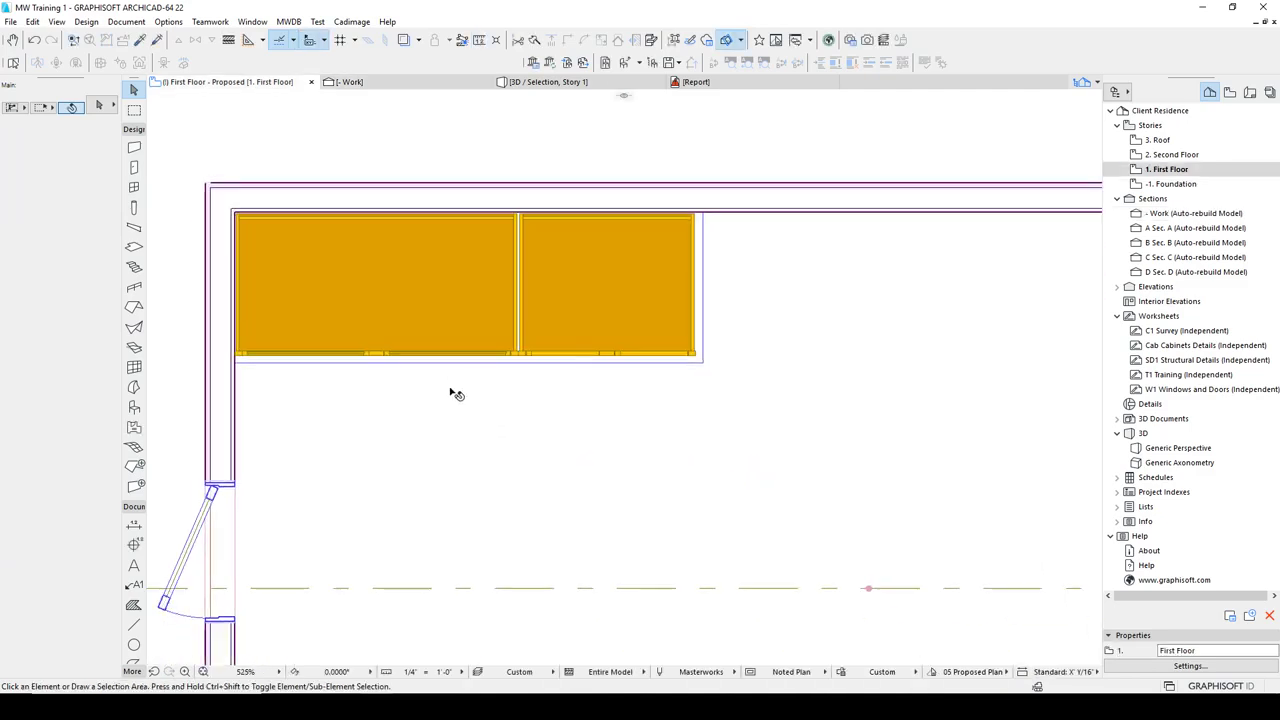
pyautogui.click(135, 248)
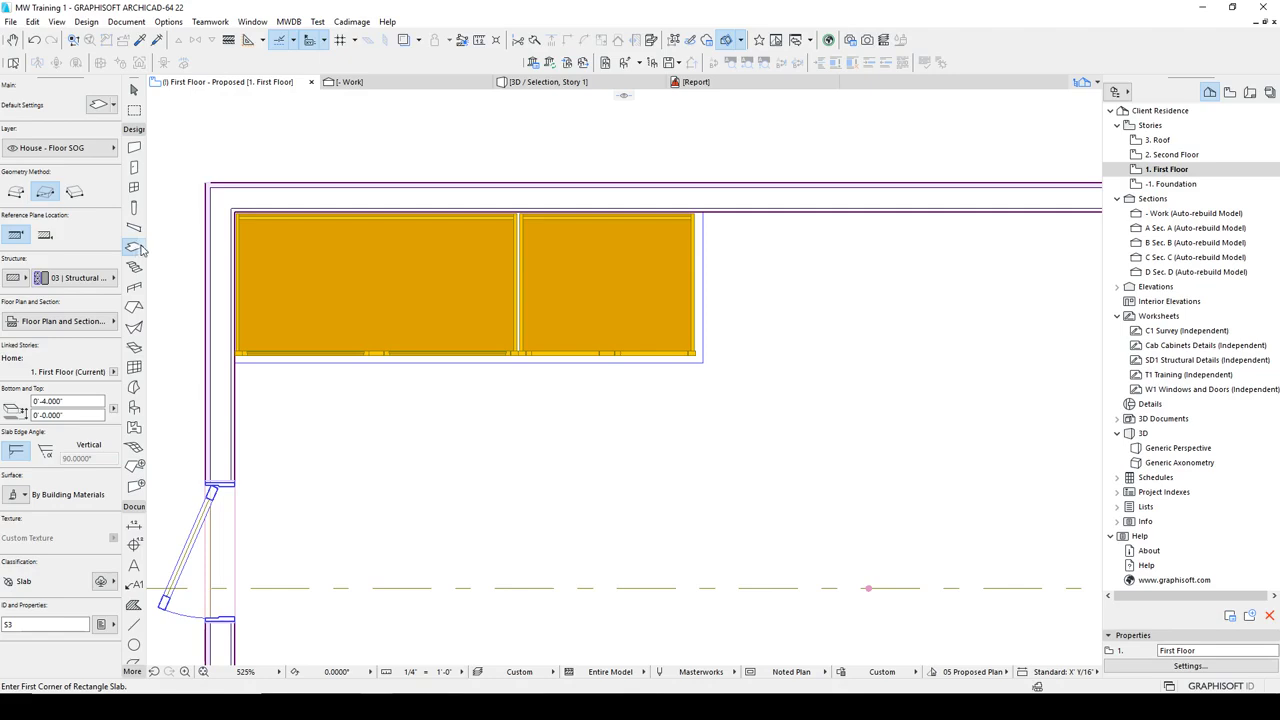
pyautogui.rightClick(140, 250)
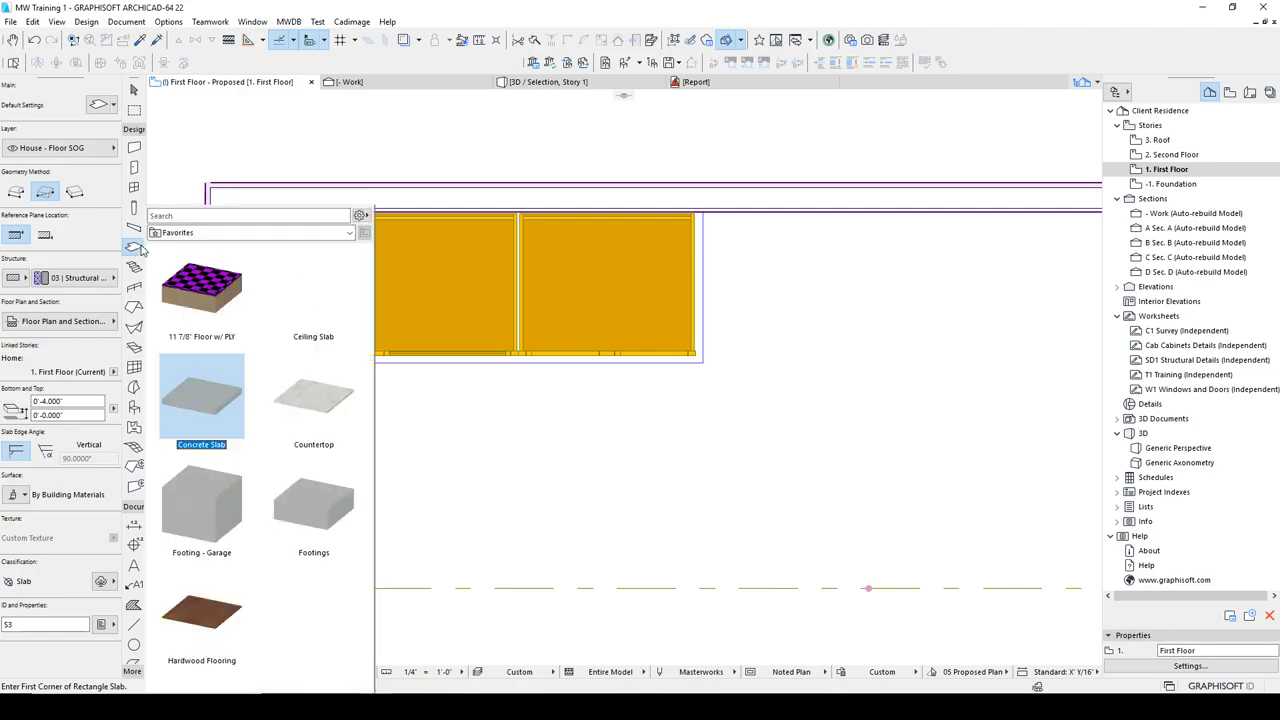
pyautogui.click(222, 608)
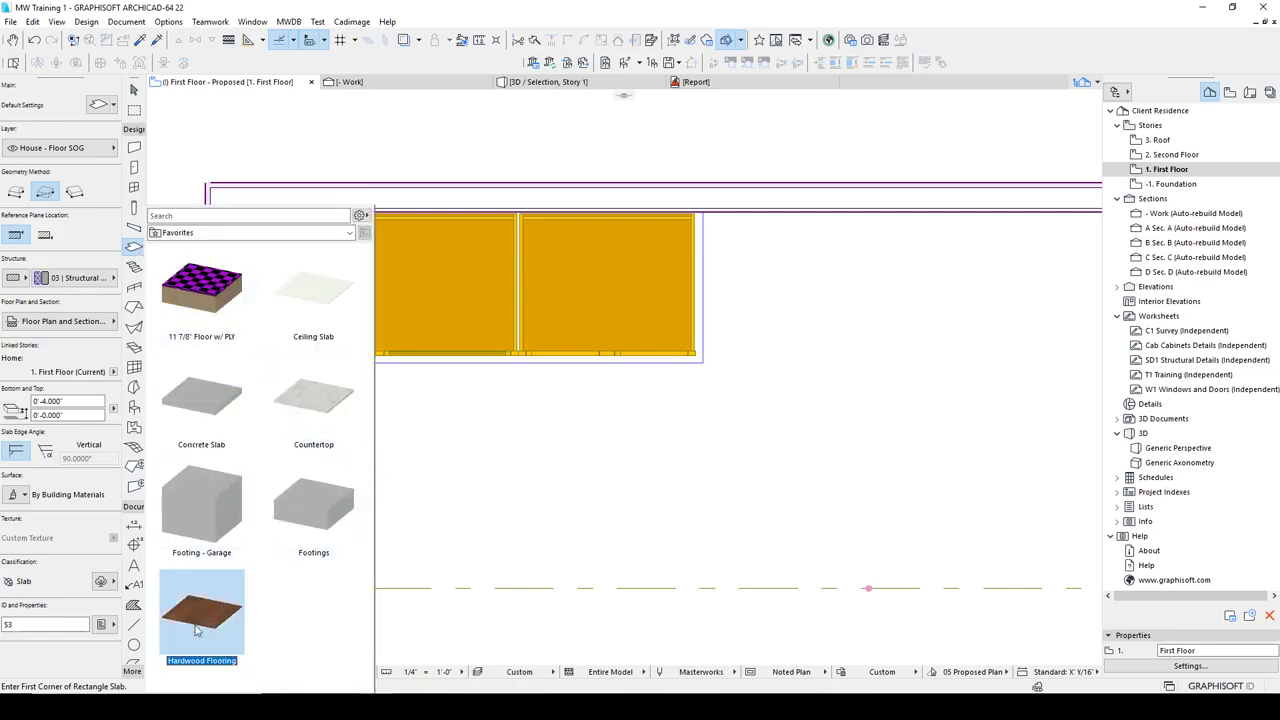
pyautogui.doubleClick(197, 628)
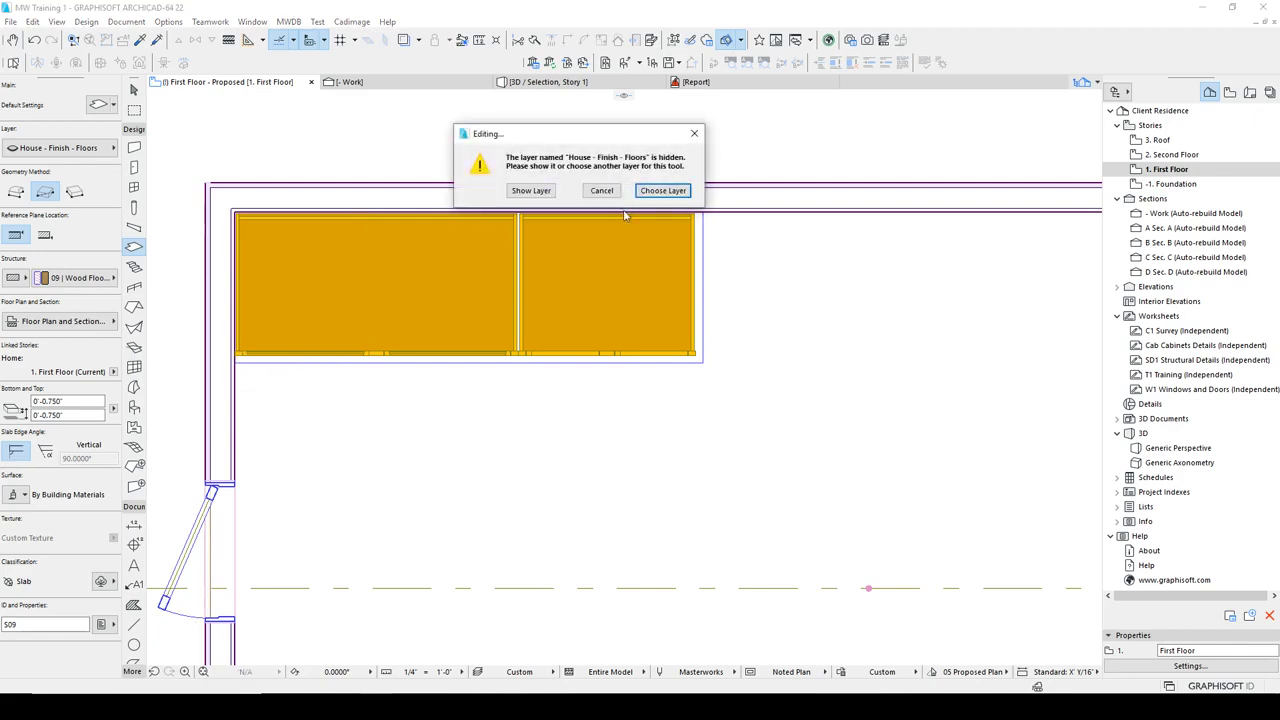
pyautogui.click(535, 191)
pyautogui.click(24, 195)
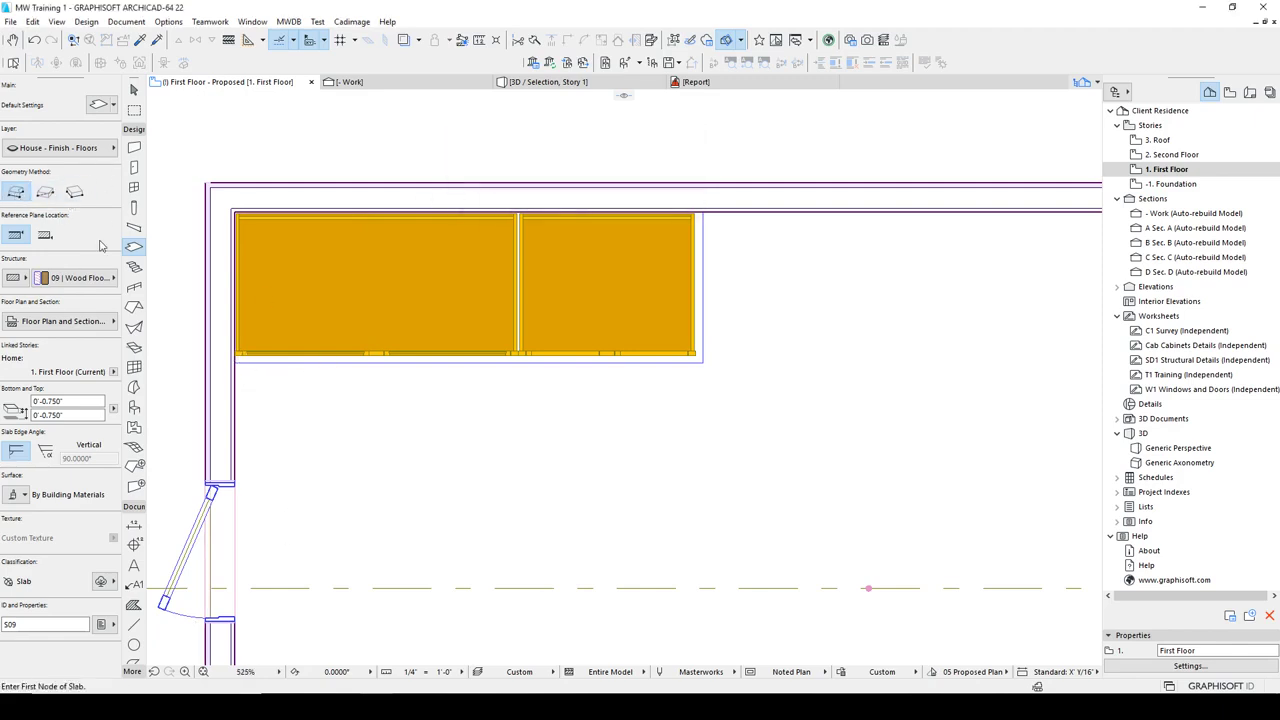
# - Draw a polygonal hardwood floor slab around the cabinet run and across the room, keeping the layer House - Finish - Floors
pyautogui.click(493, 381)
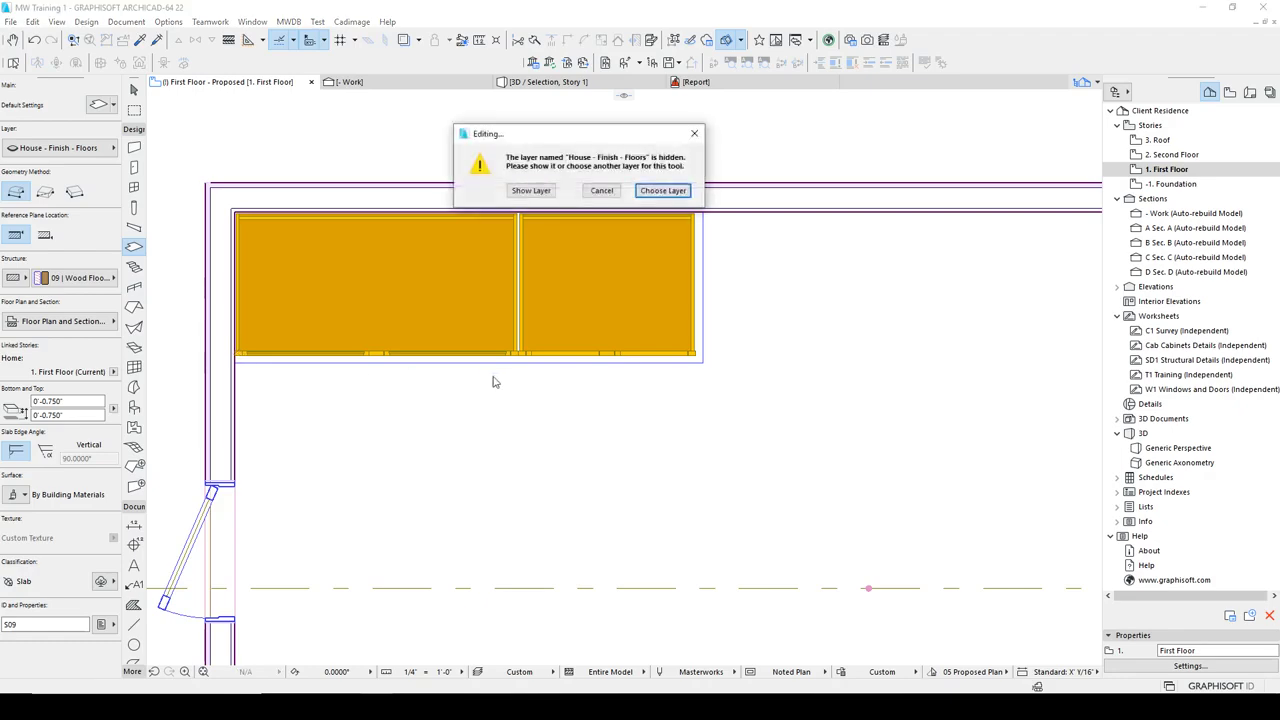
pyautogui.click(640, 194)
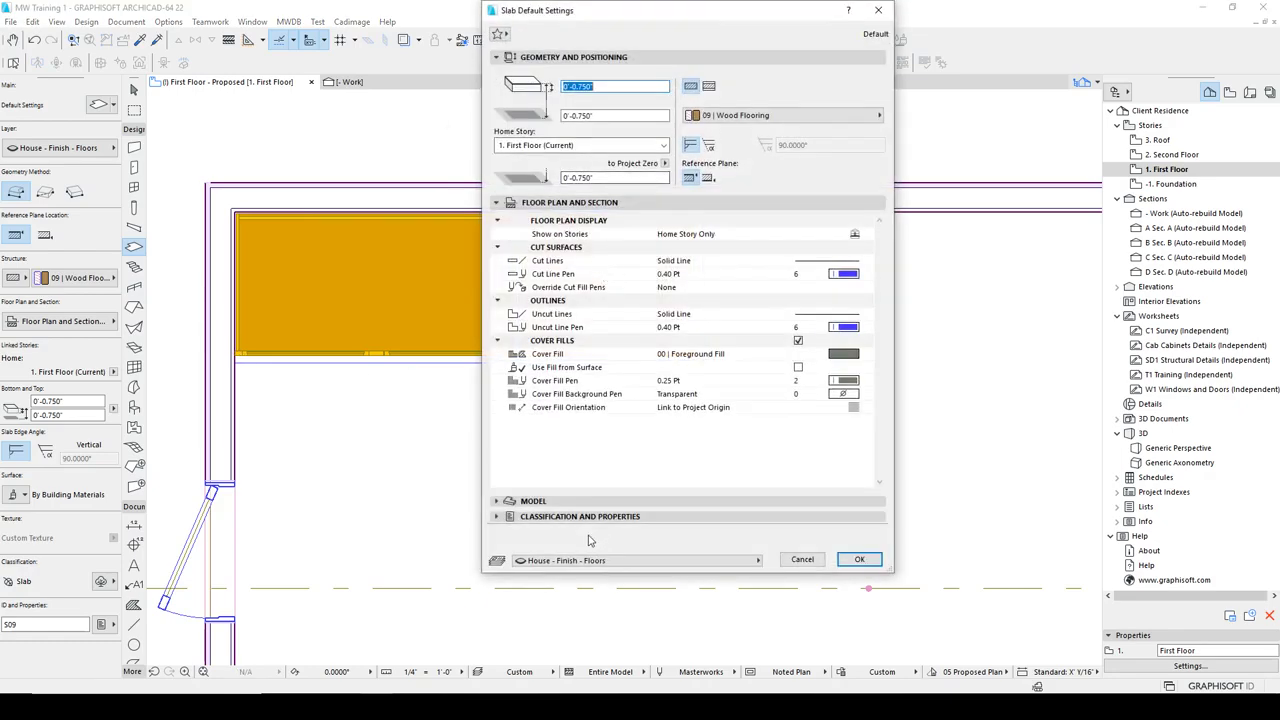
pyautogui.click(845, 561)
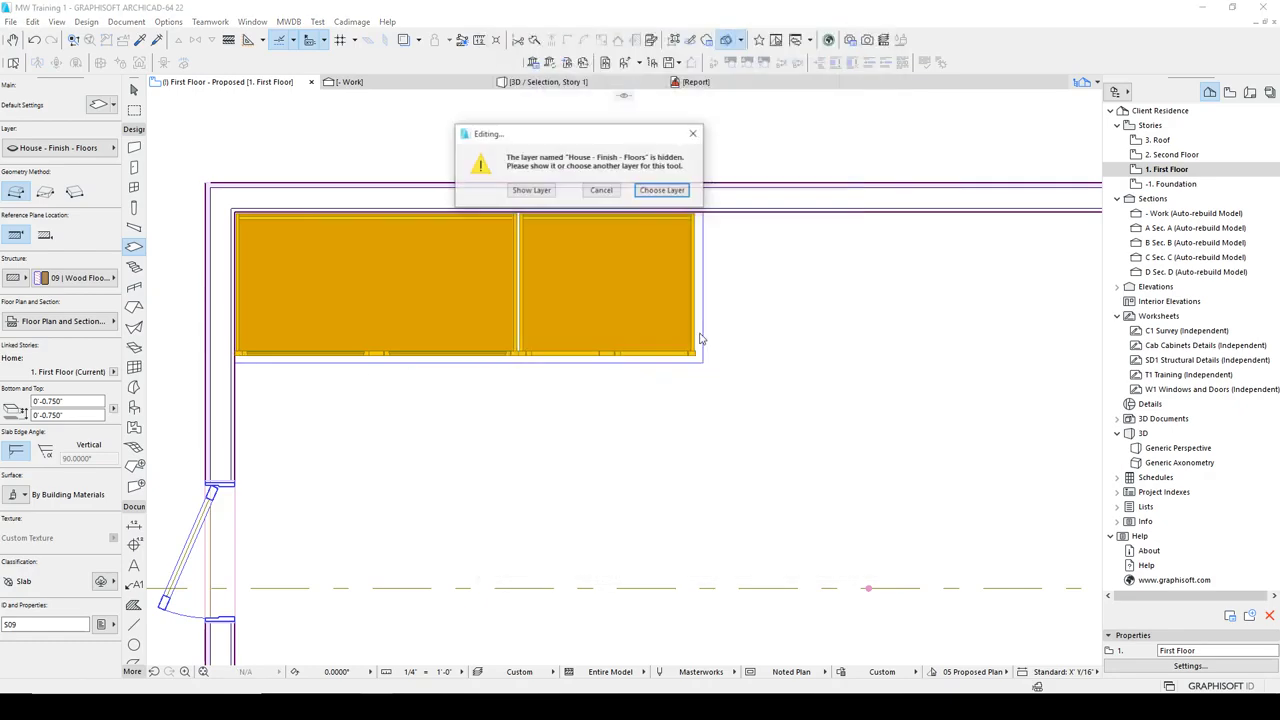
pyautogui.click(532, 191)
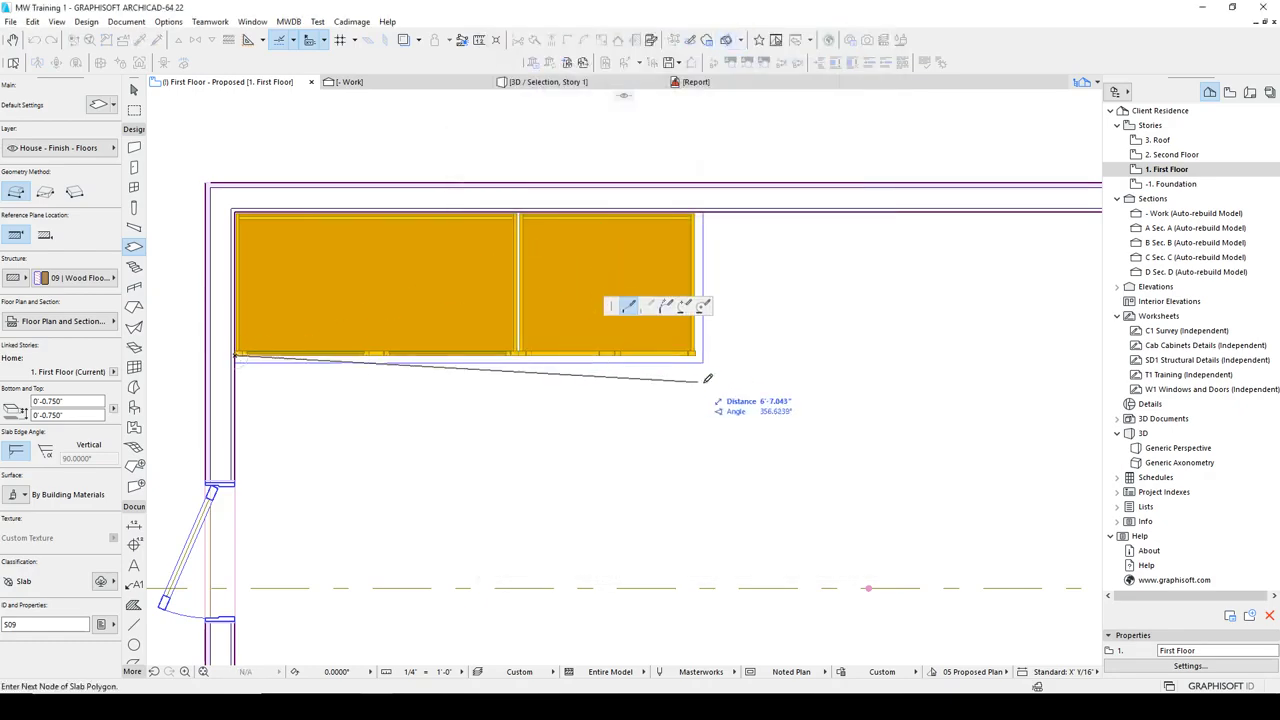
pyautogui.click(696, 212)
pyautogui.scroll(-3, 690, 220)
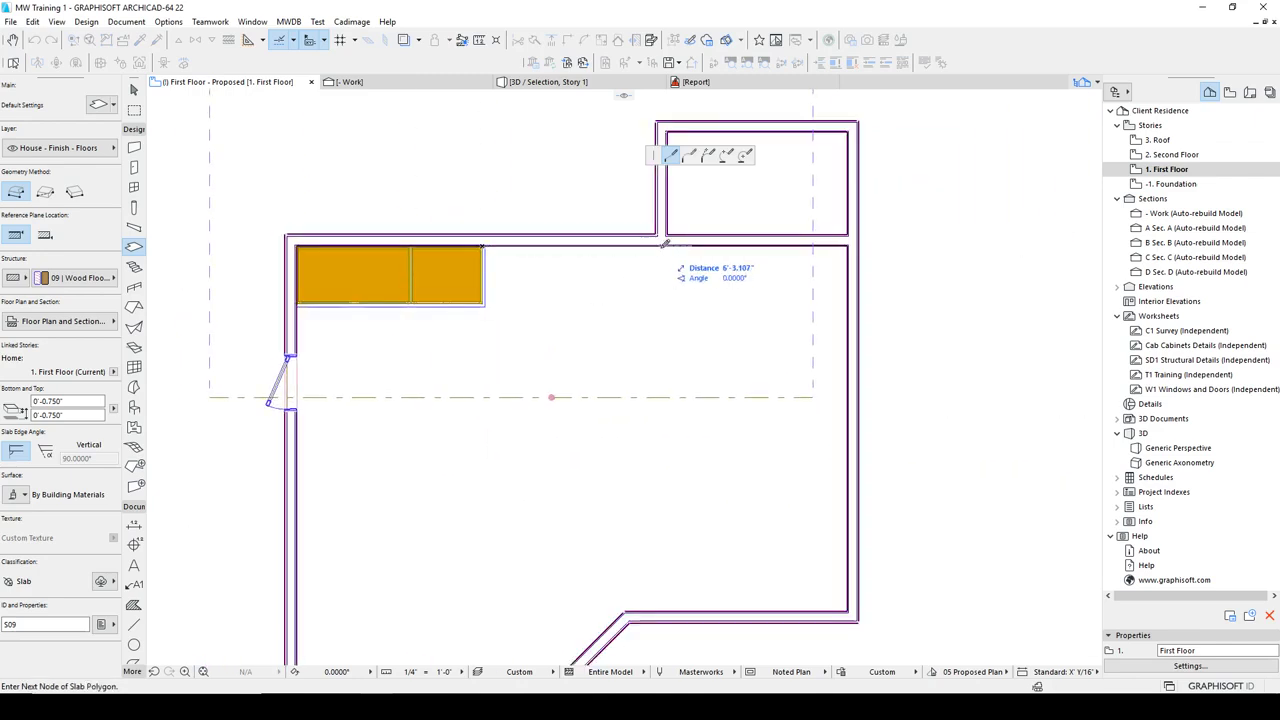
pyautogui.click(666, 244)
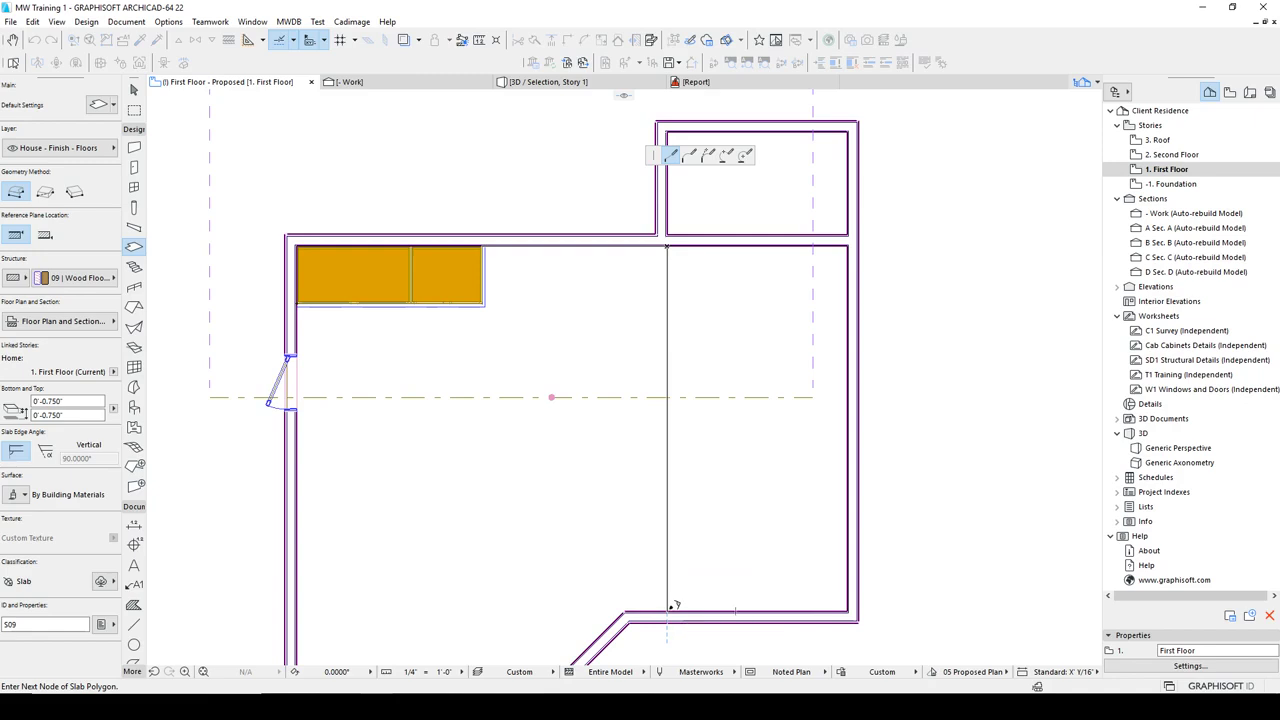
pyautogui.click(667, 609)
pyautogui.doubleClick(297, 609)
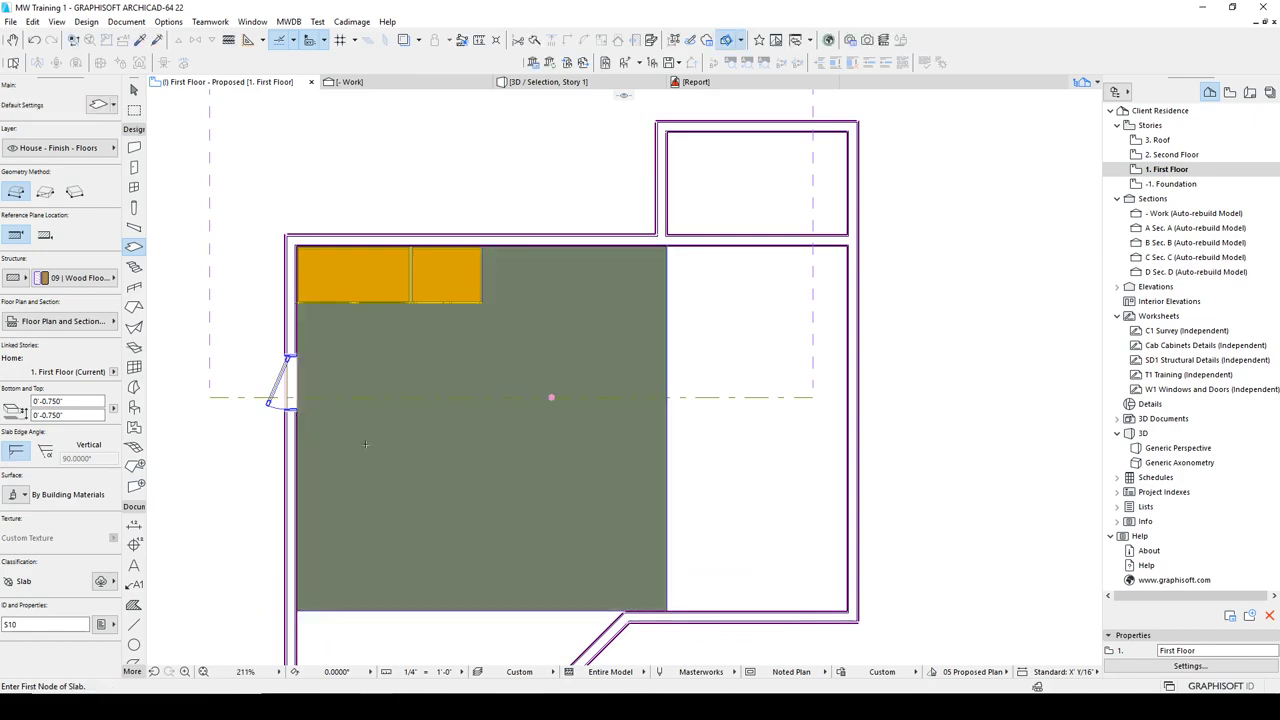
# - In the Work section, turn on the House - Finish - Floors layer in the layer settings
pyautogui.scroll(3, 386, 322)
pyautogui.click(537, 85)
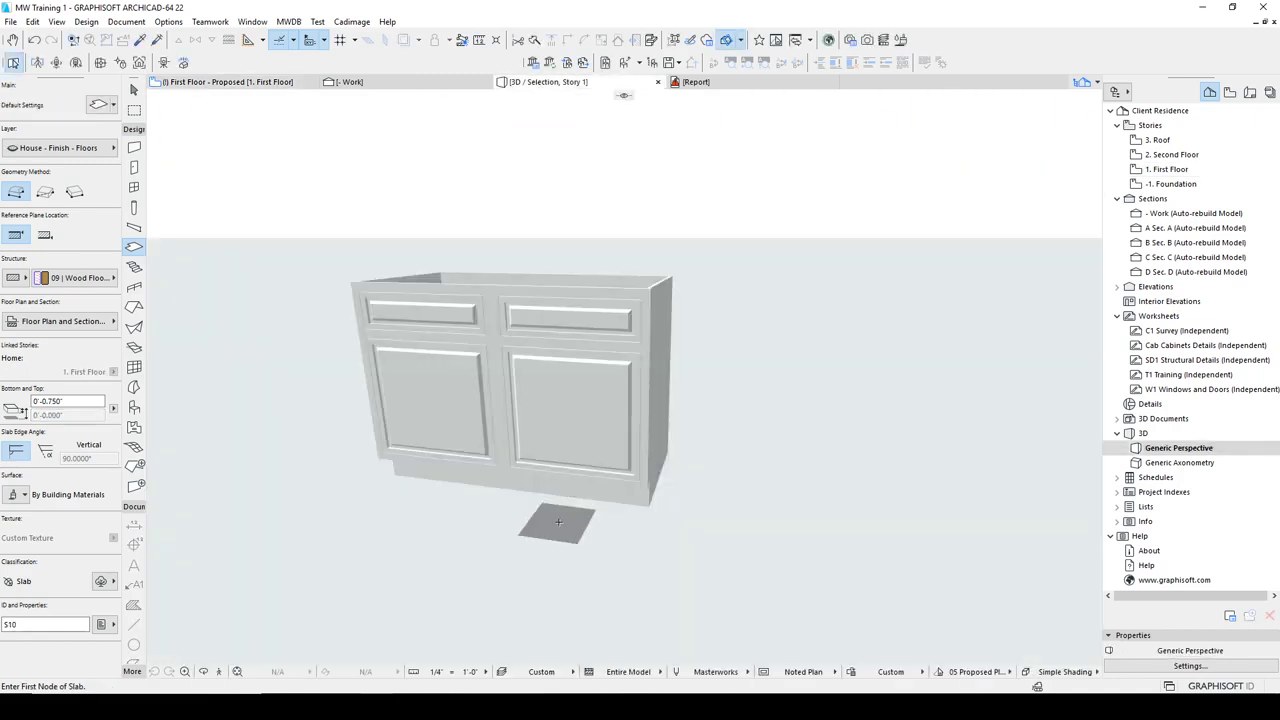
pyautogui.click(405, 86)
pyautogui.moveTo(462, 508); pyautogui.dragTo(482, 438, button='middle')
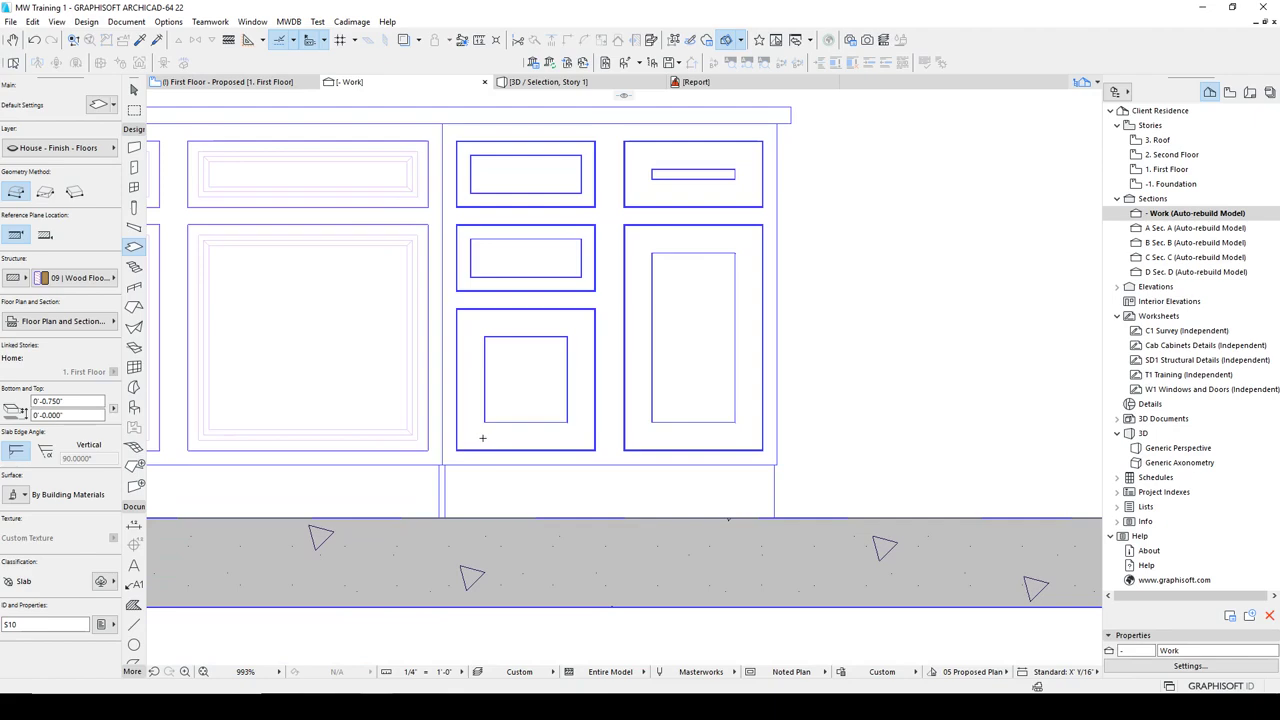
pyautogui.hotkey('ctrl', 'l')
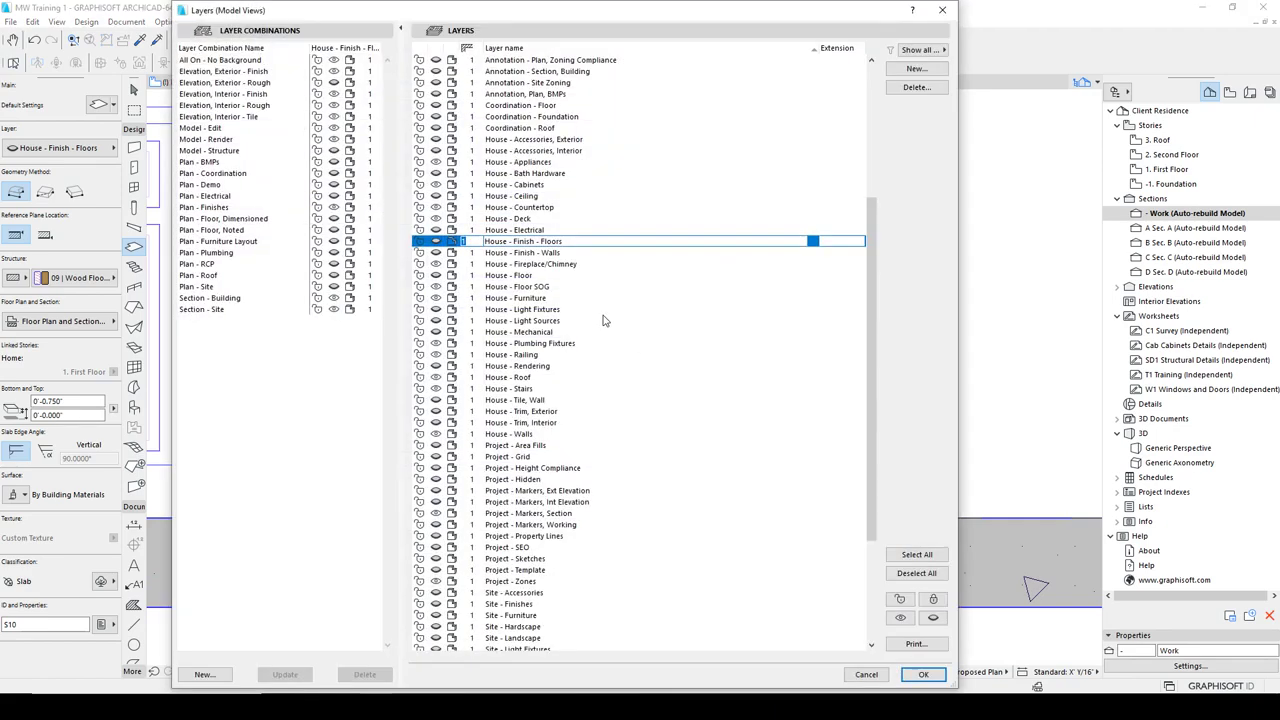
pyautogui.click(912, 677)
# - Measure the height from the finished floor to the top of the countertop
pyautogui.press('m')
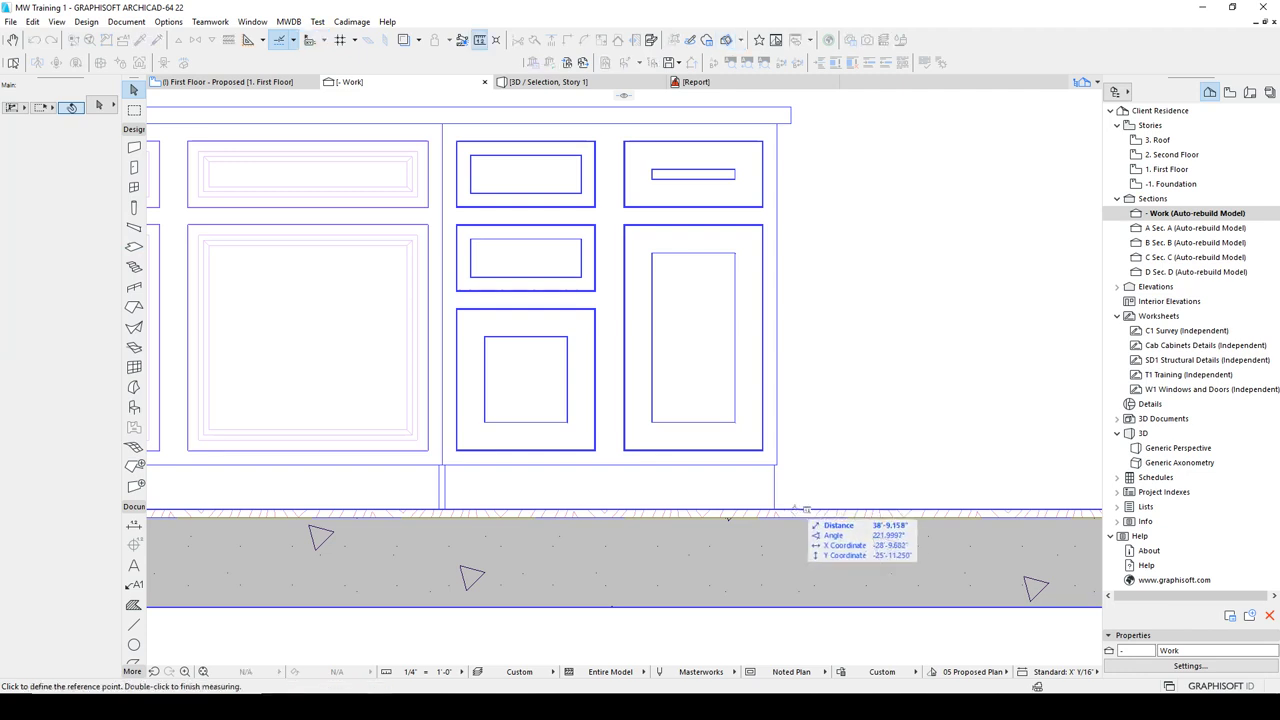
pyautogui.click(796, 509)
pyautogui.moveTo(800, 235); pyautogui.dragTo(767, 310, button='middle')
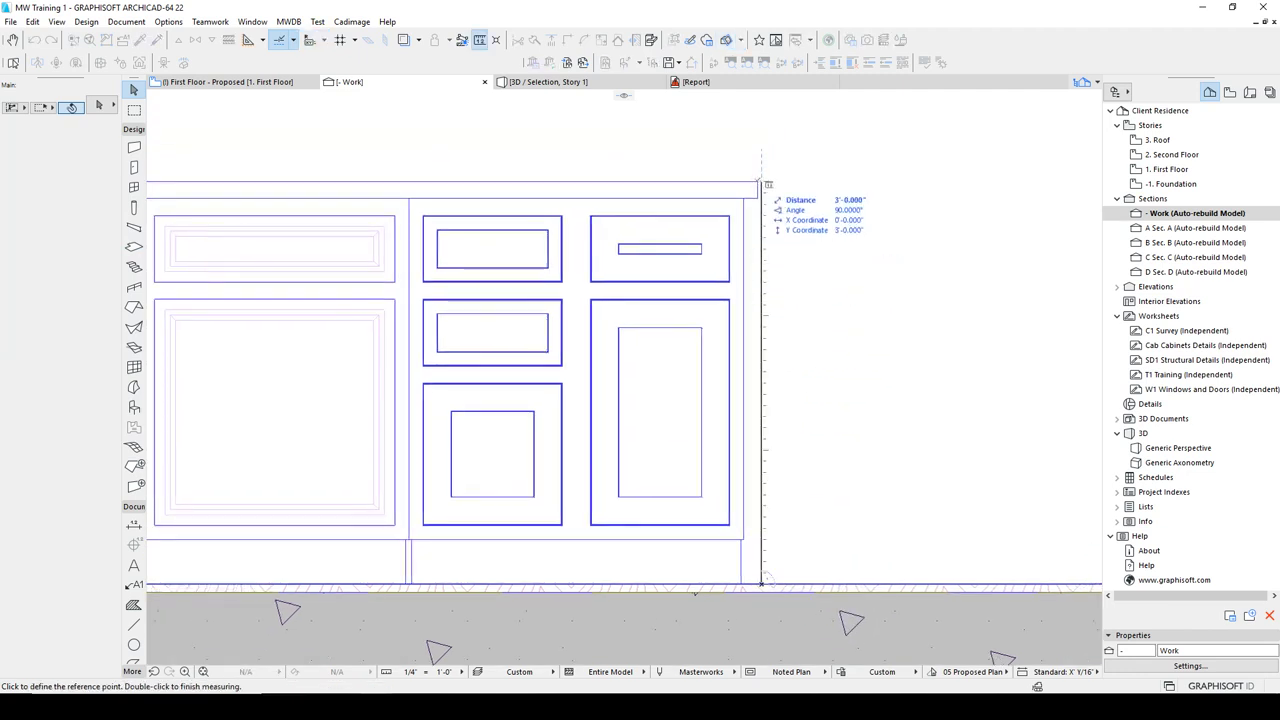
pyautogui.press('Escape')
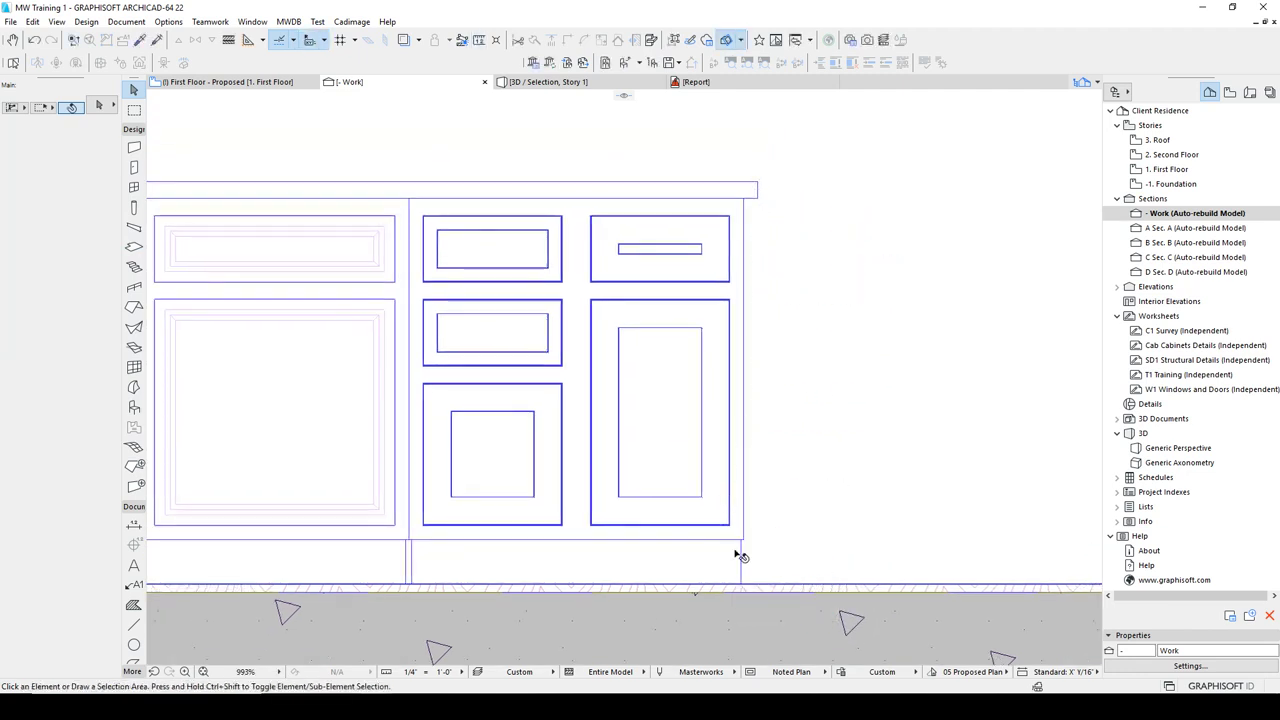
# - Open the end cabinet's settings and examine the Top and Toekicks options, including Include Top Panel and Include Toekick
pyautogui.click(740, 556)
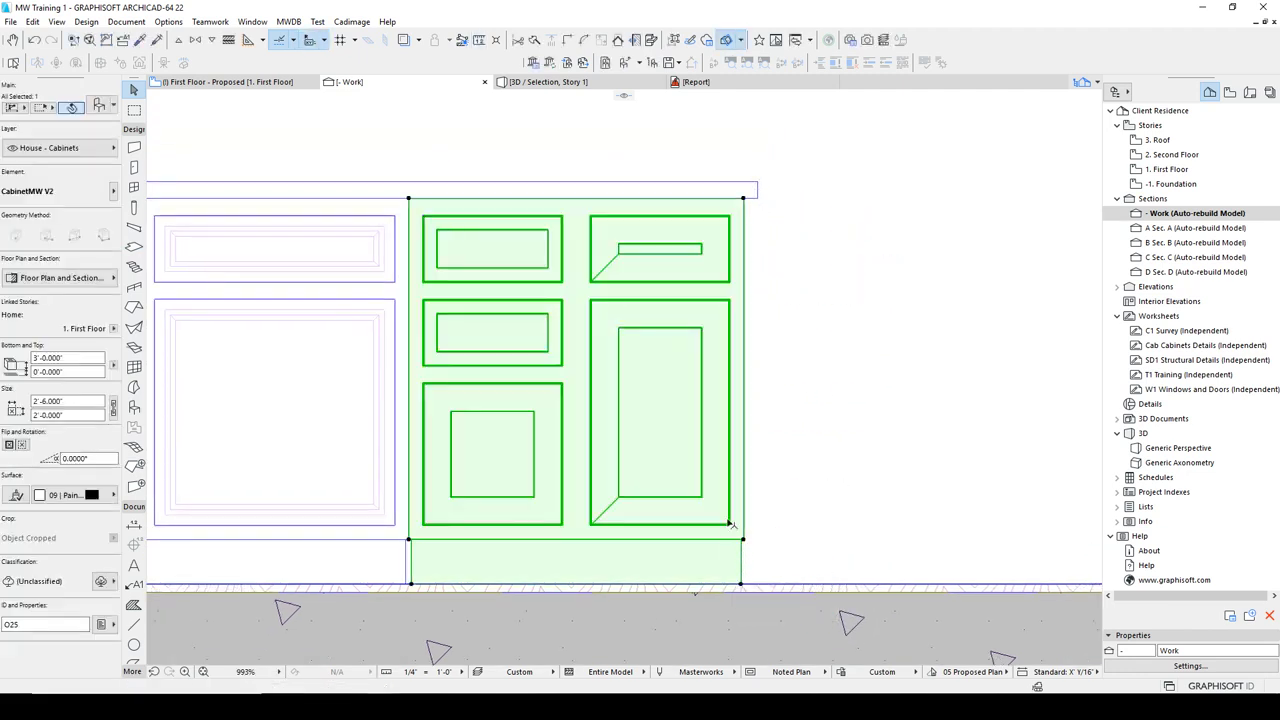
pyautogui.click(110, 110)
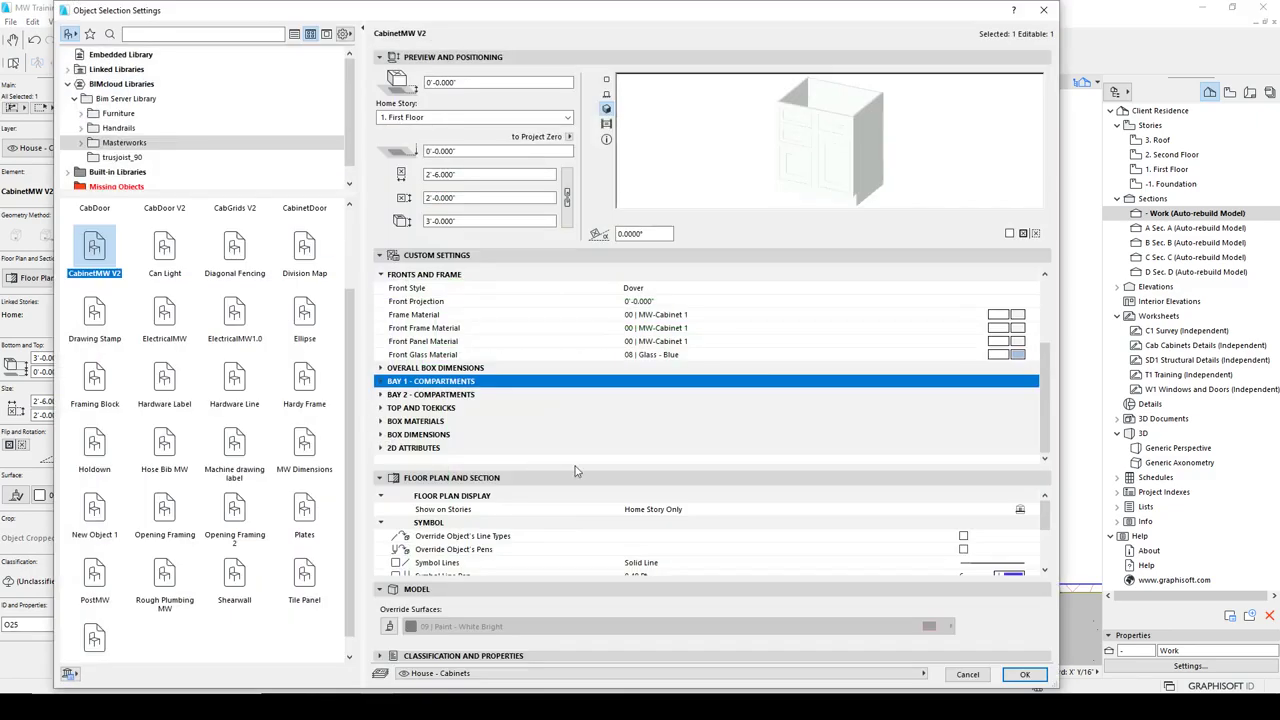
pyautogui.click(381, 409)
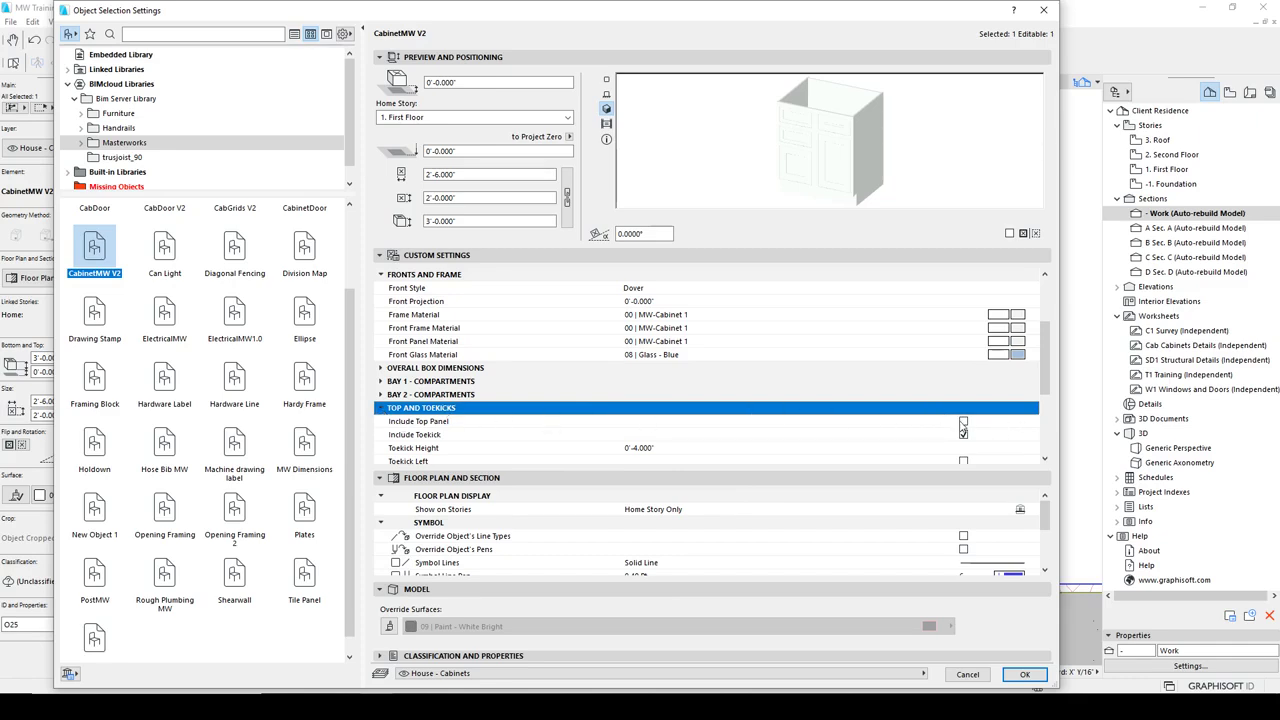
pyautogui.click(963, 424)
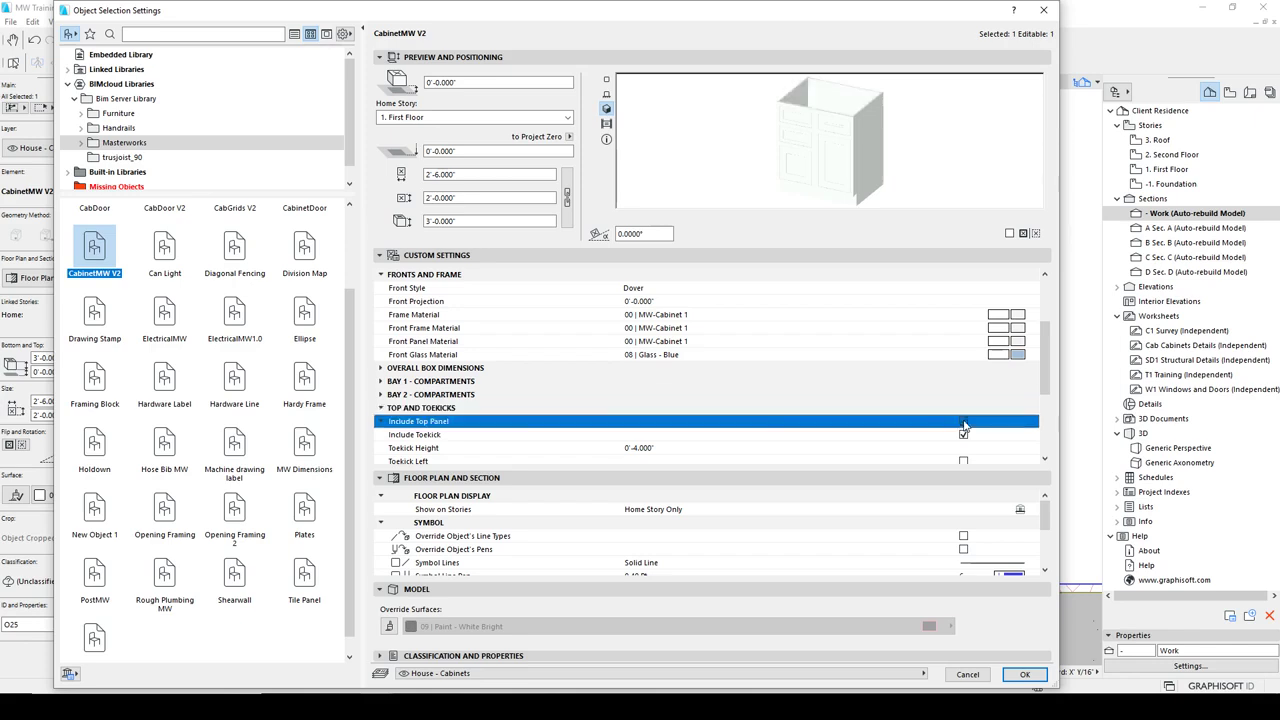
pyautogui.click(963, 422)
pyautogui.click(963, 435)
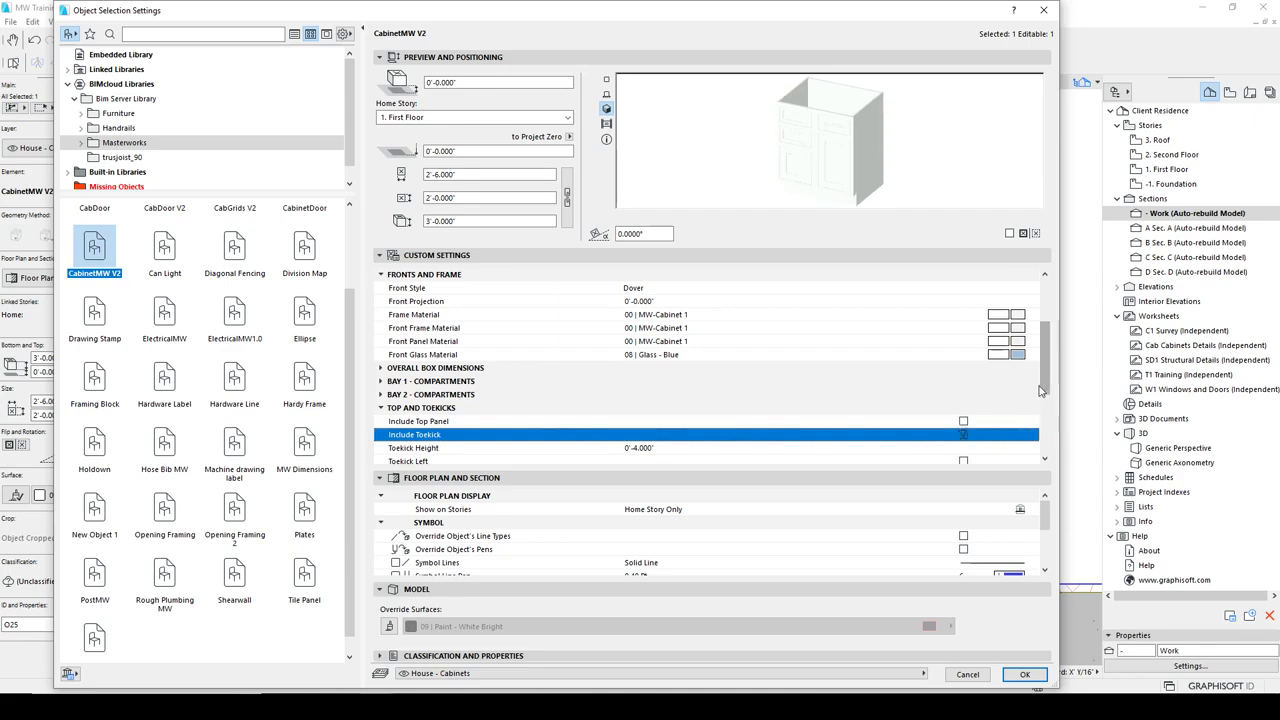
pyautogui.moveTo(1045, 380); pyautogui.dragTo(1048, 425)
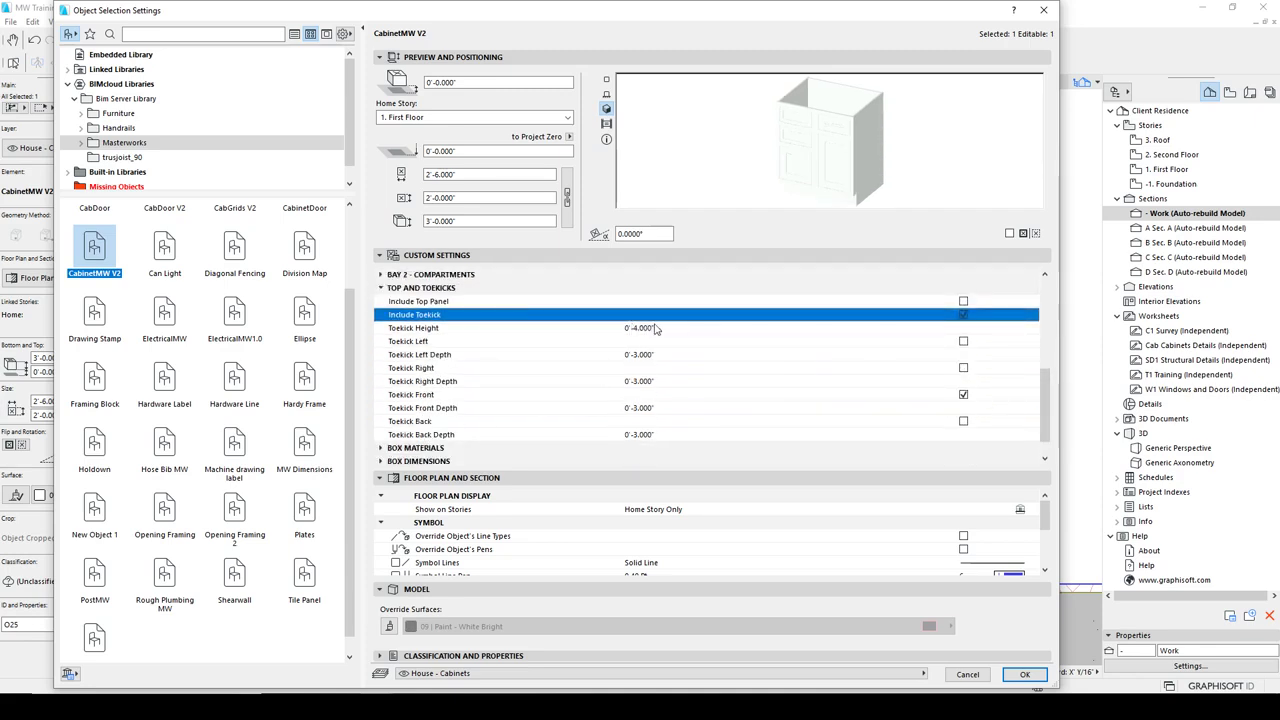
pyautogui.scroll(3, 652, 328)
pyautogui.scroll(-4, 590, 355)
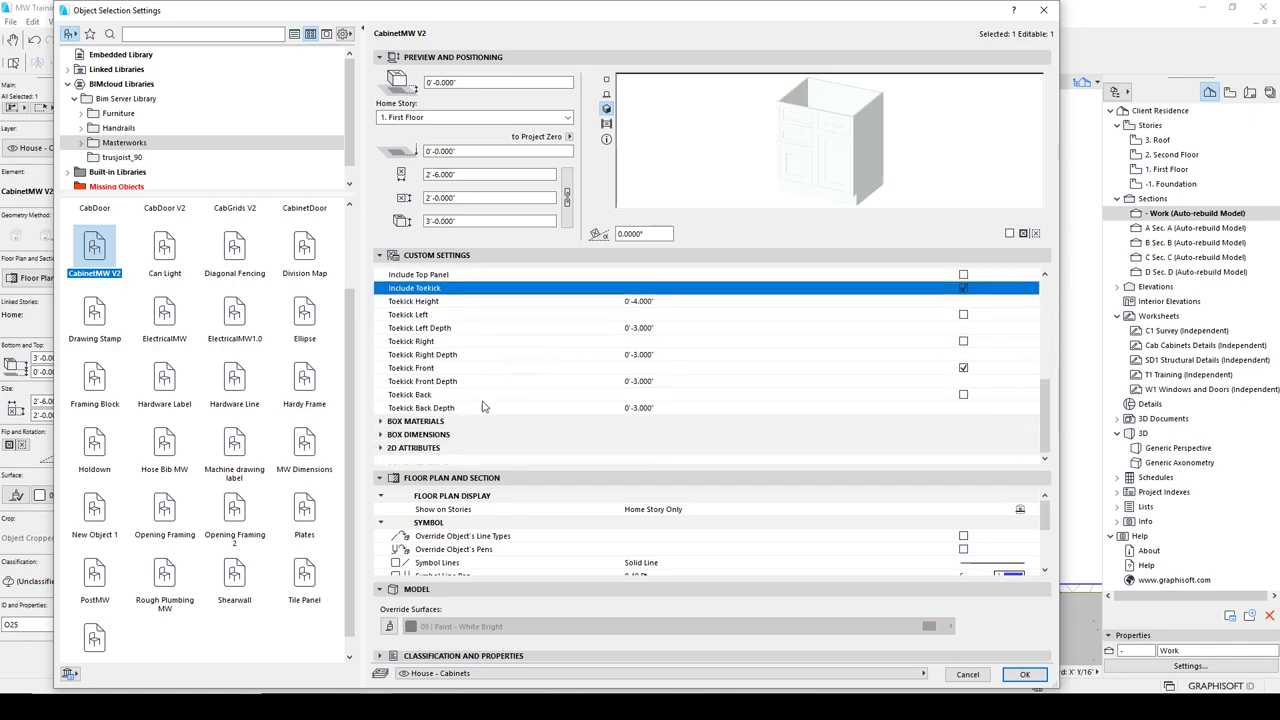
# - Review the cabinet's Box Dimensions and Overall Box Dimensions parameters and close the settings
pyautogui.click(382, 434)
pyautogui.scroll(-2, 500, 441)
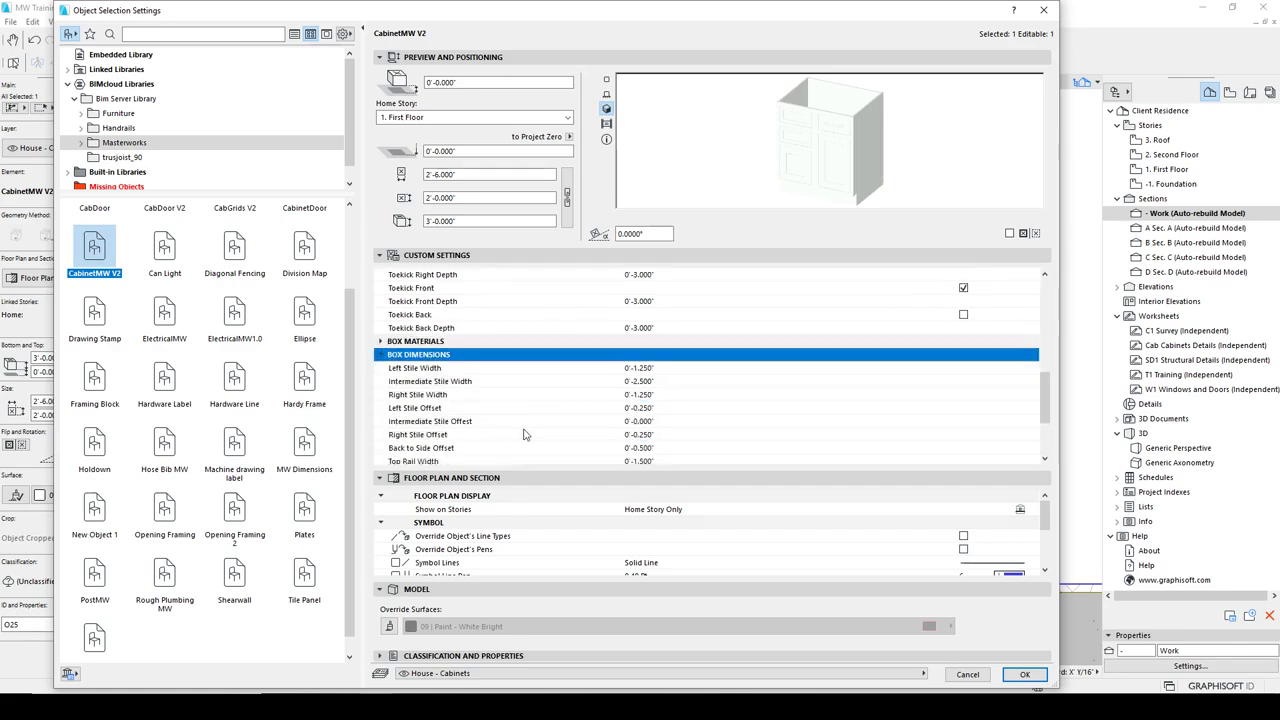
pyautogui.scroll(7, 518, 420)
pyautogui.scroll(1, 489, 378)
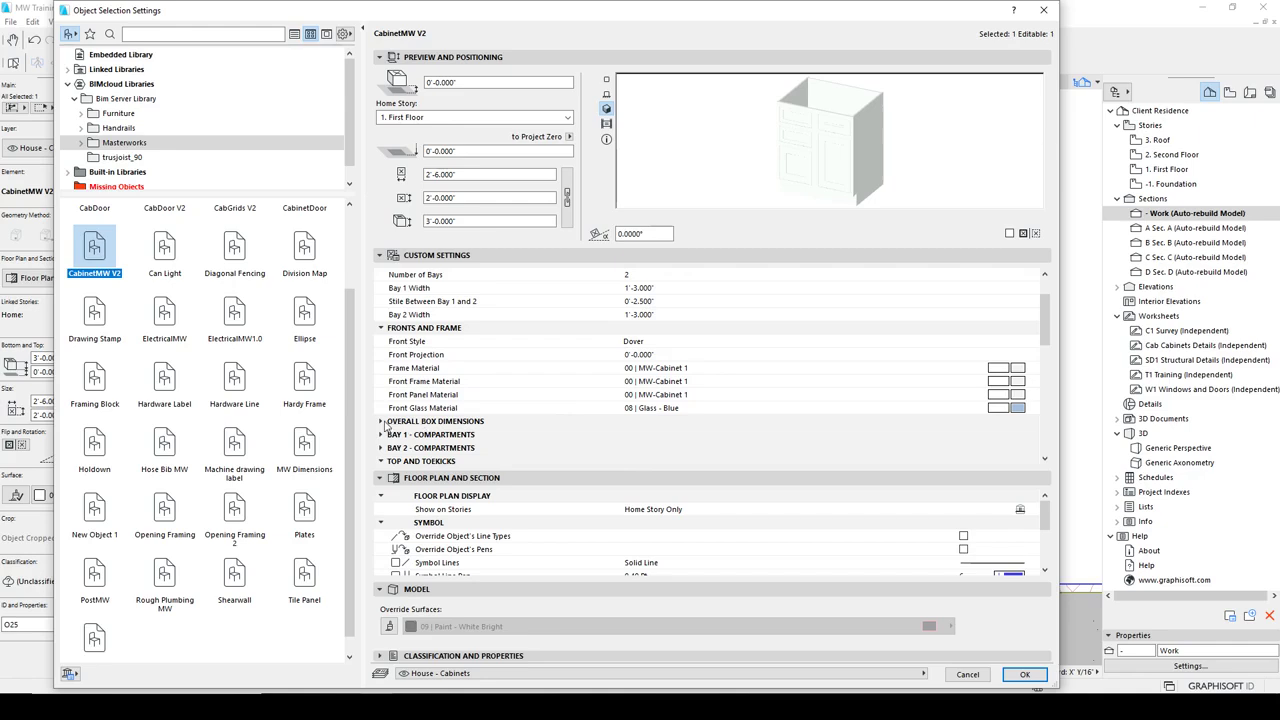
pyautogui.click(383, 422)
pyautogui.scroll(-2, 455, 440)
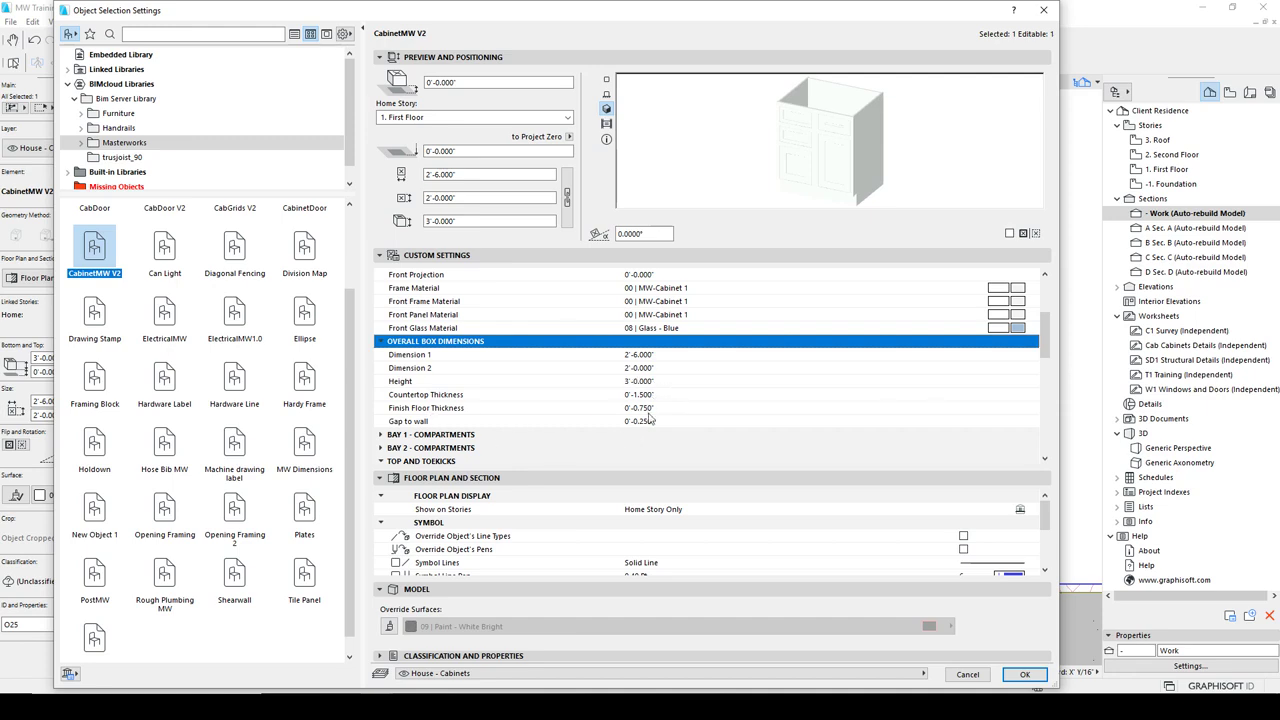
pyautogui.click(1024, 674)
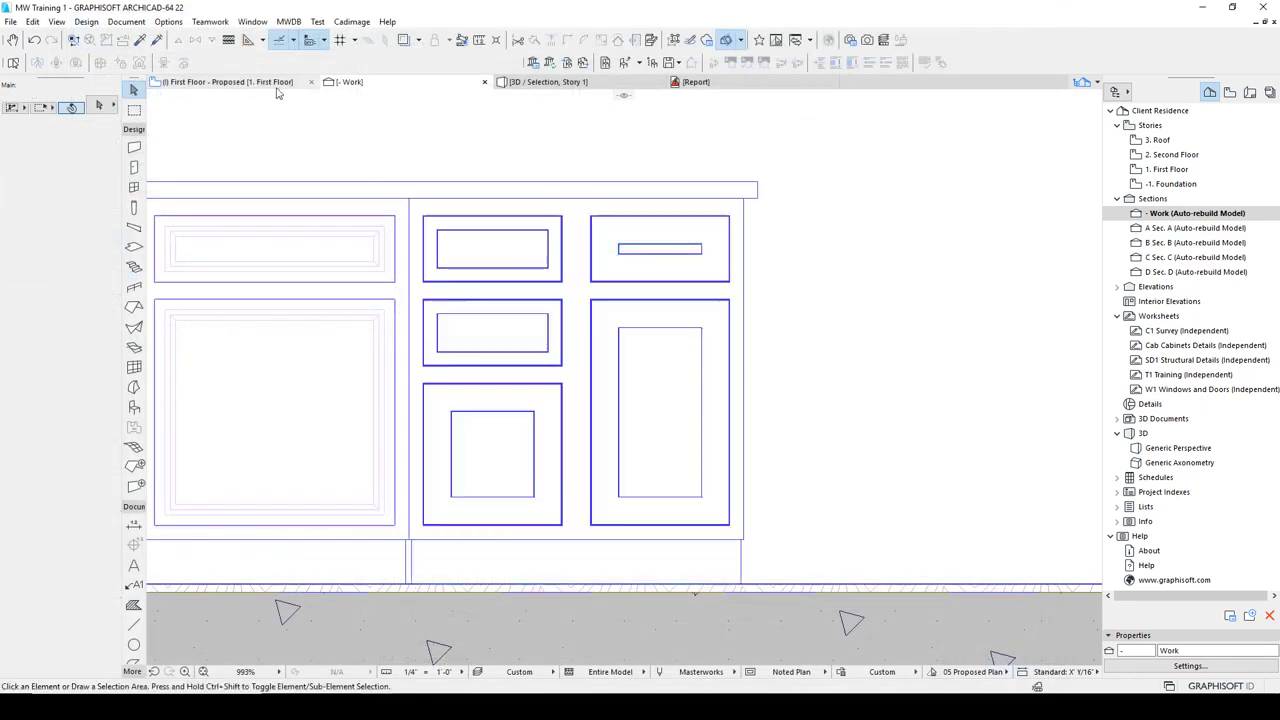
# - Examine the corner base cabinet's gap to the wall and its front edge on the First Floor plan
pyautogui.click(278, 82)
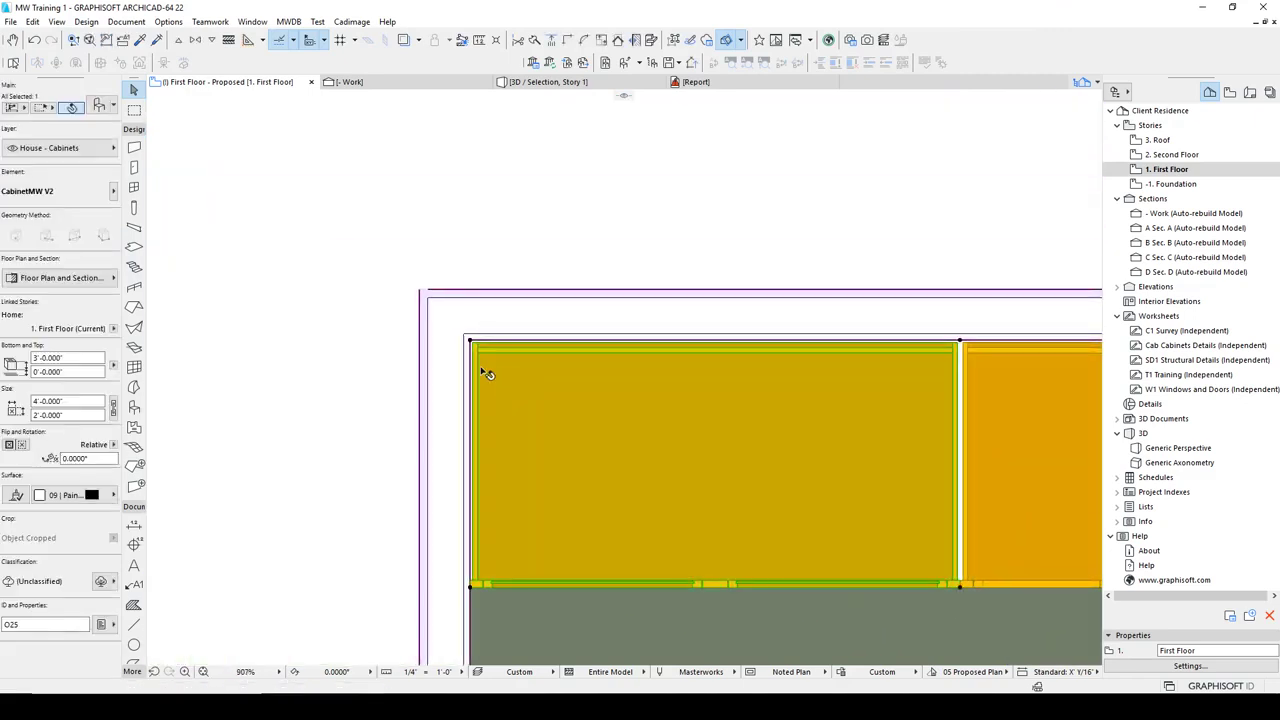
pyautogui.scroll(5, 486, 374)
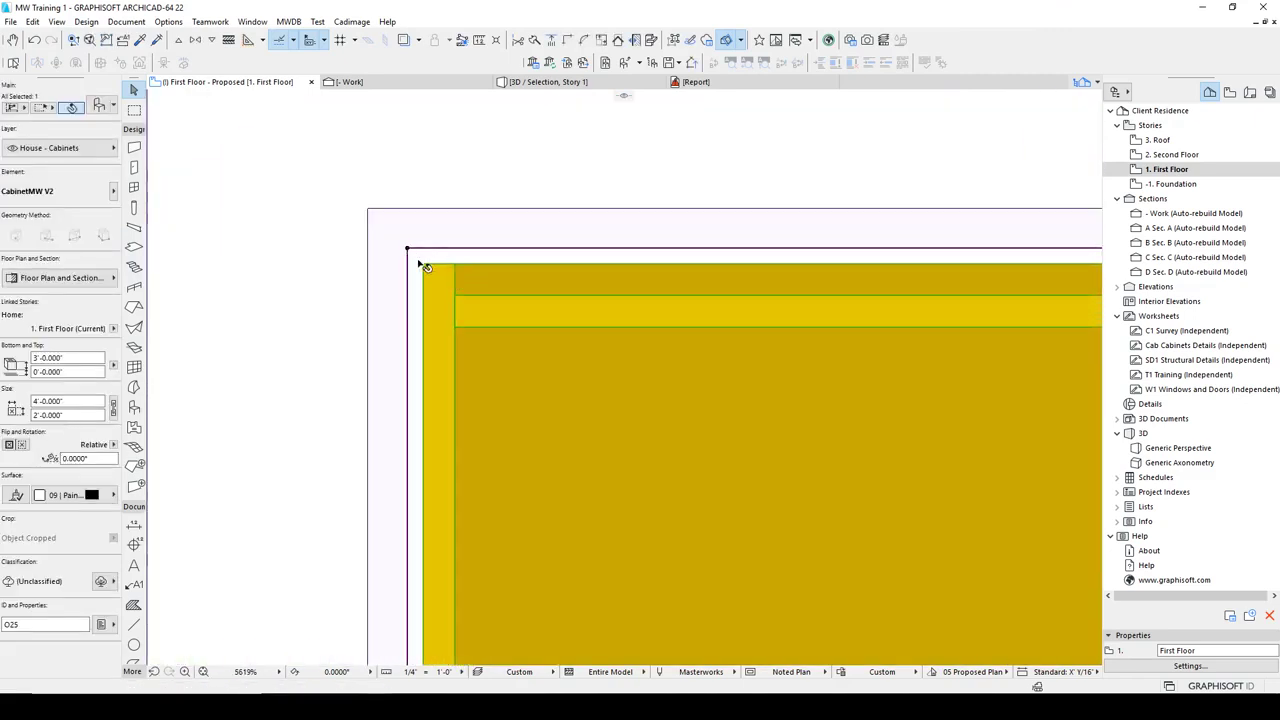
pyautogui.scroll(-4, 457, 383)
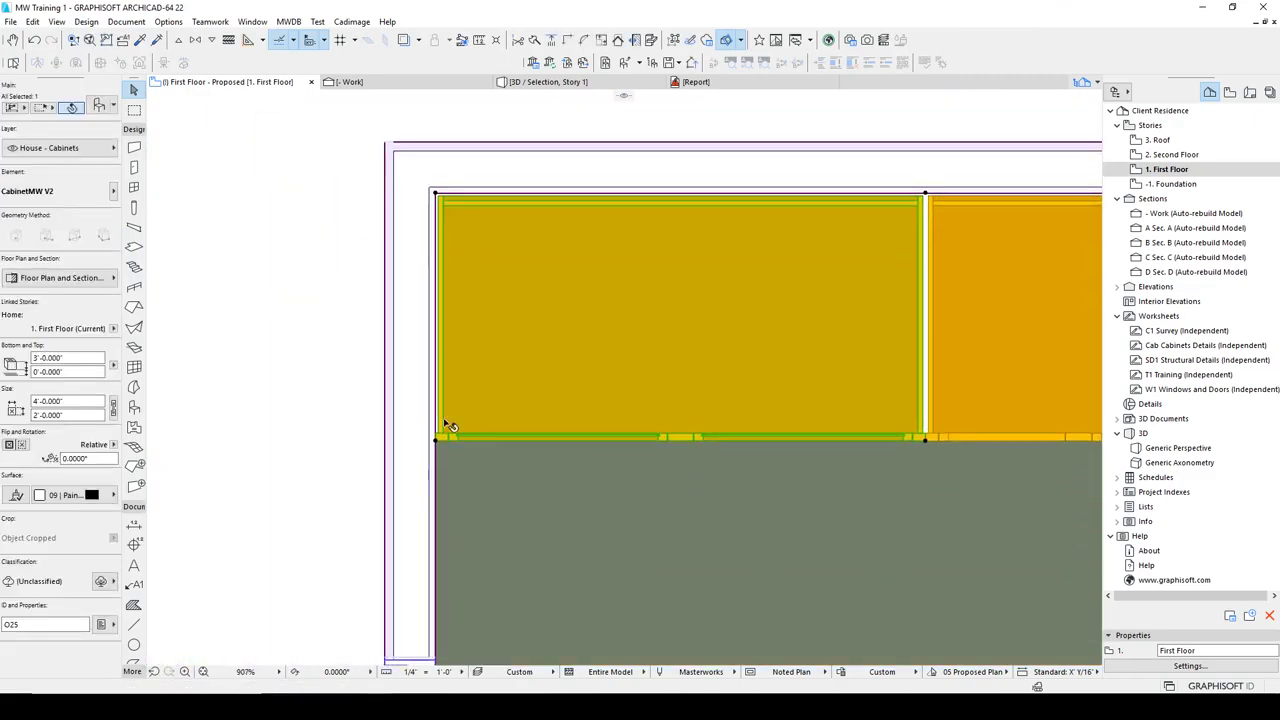
pyautogui.scroll(2, 443, 466)
pyautogui.scroll(-6, 421, 374)
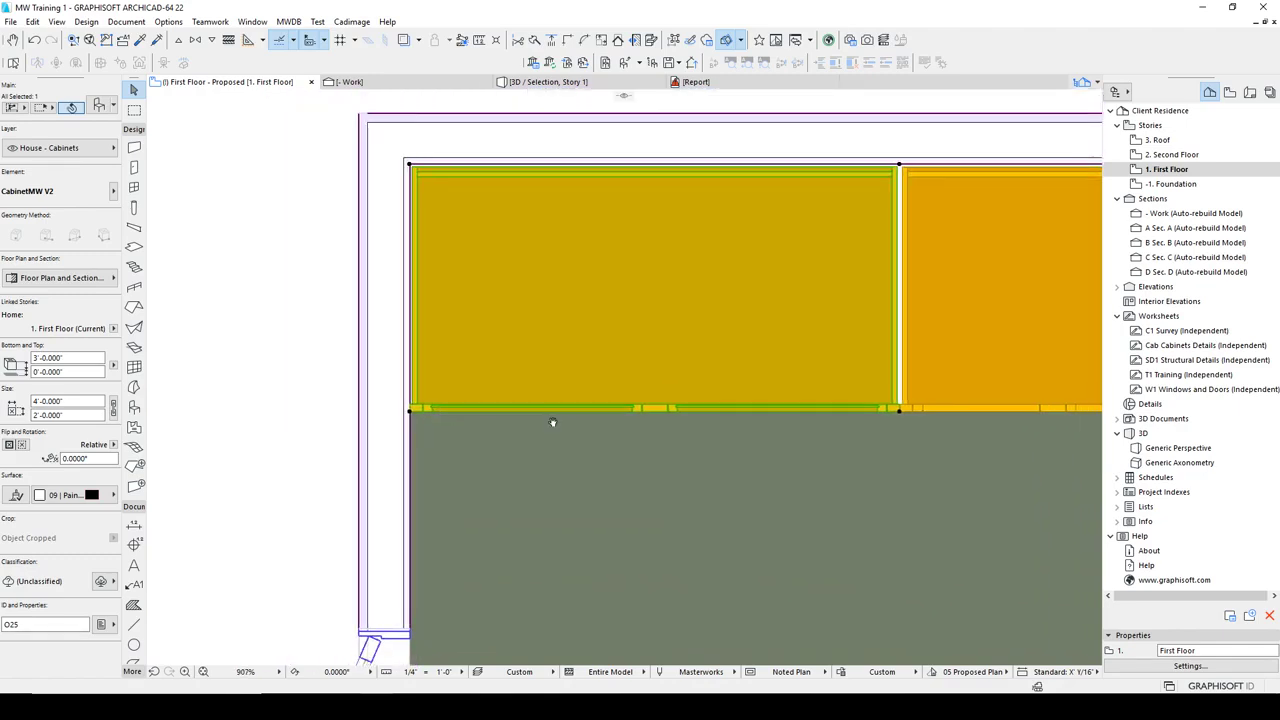
pyautogui.moveTo(551, 420); pyautogui.dragTo(474, 355, button='middle')
pyautogui.press('Escape')
# - Select both base cabinets on the First Floor plan and set their Front Style to Slab
pyautogui.click(540, 81)
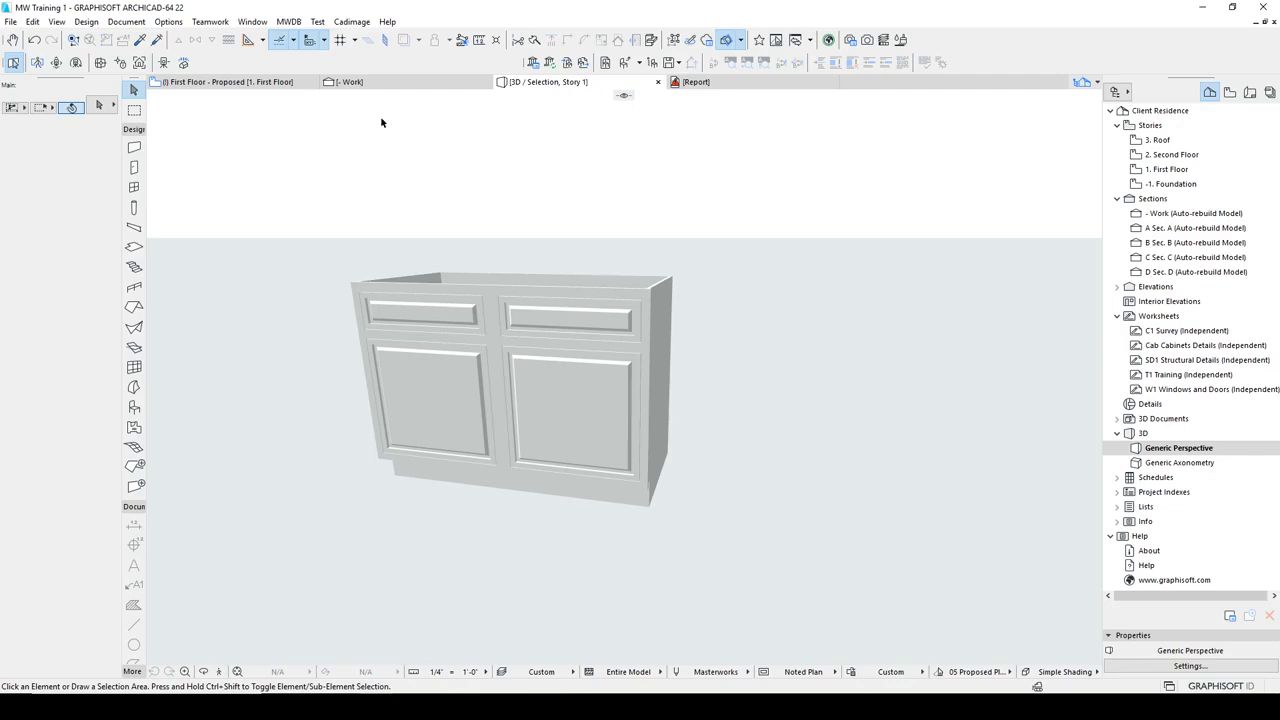
pyautogui.click(420, 292)
pyautogui.click(228, 81)
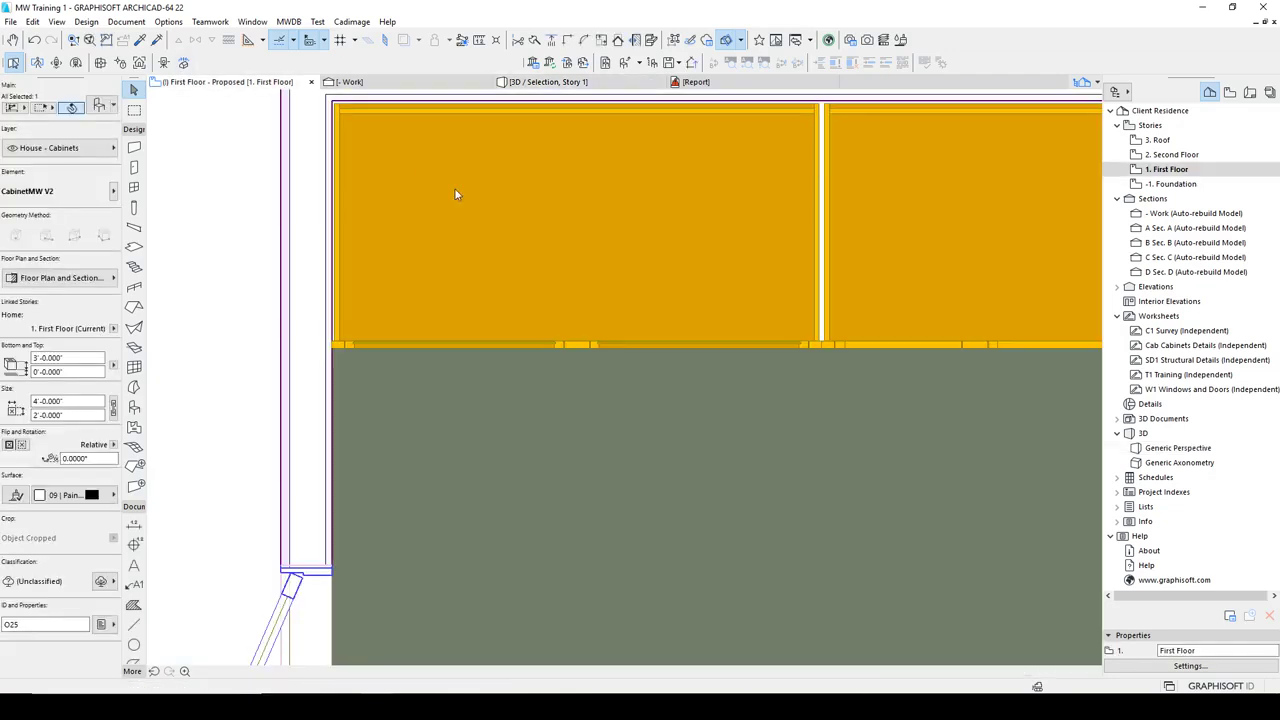
pyautogui.keyDown('shift'); pyautogui.click(906, 218); pyautogui.keyUp('shift')
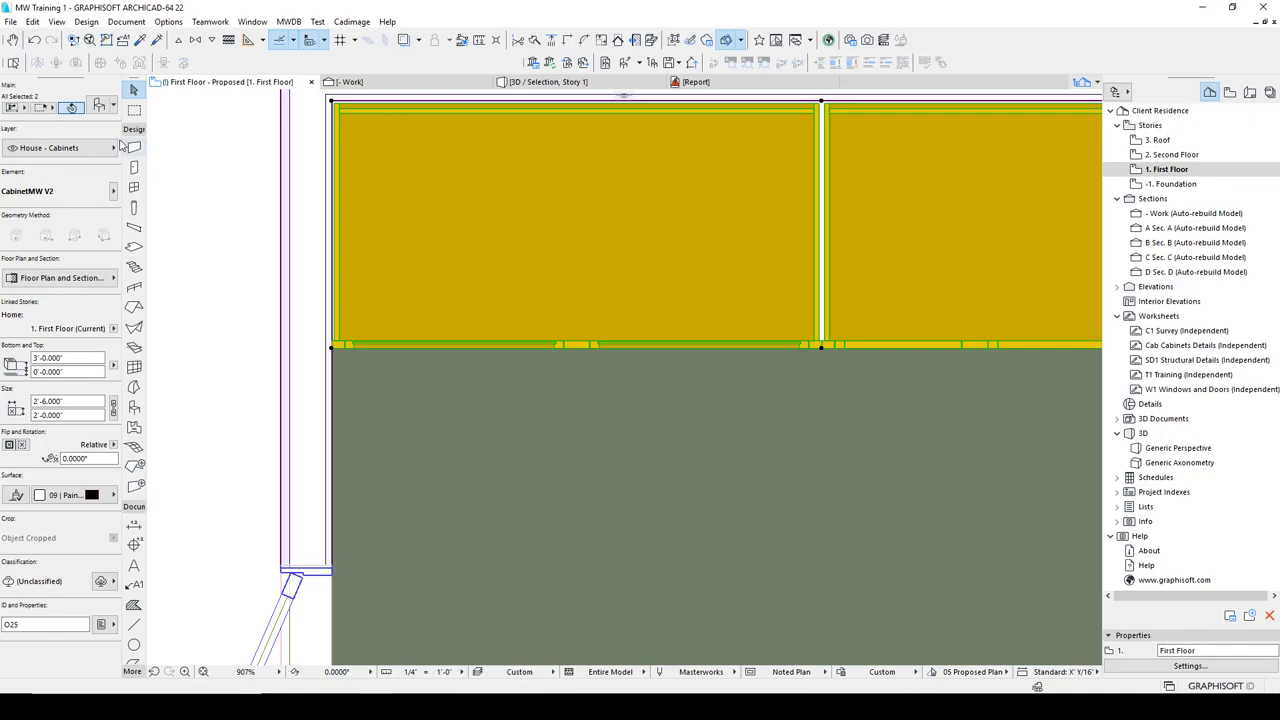
pyautogui.click(101, 106)
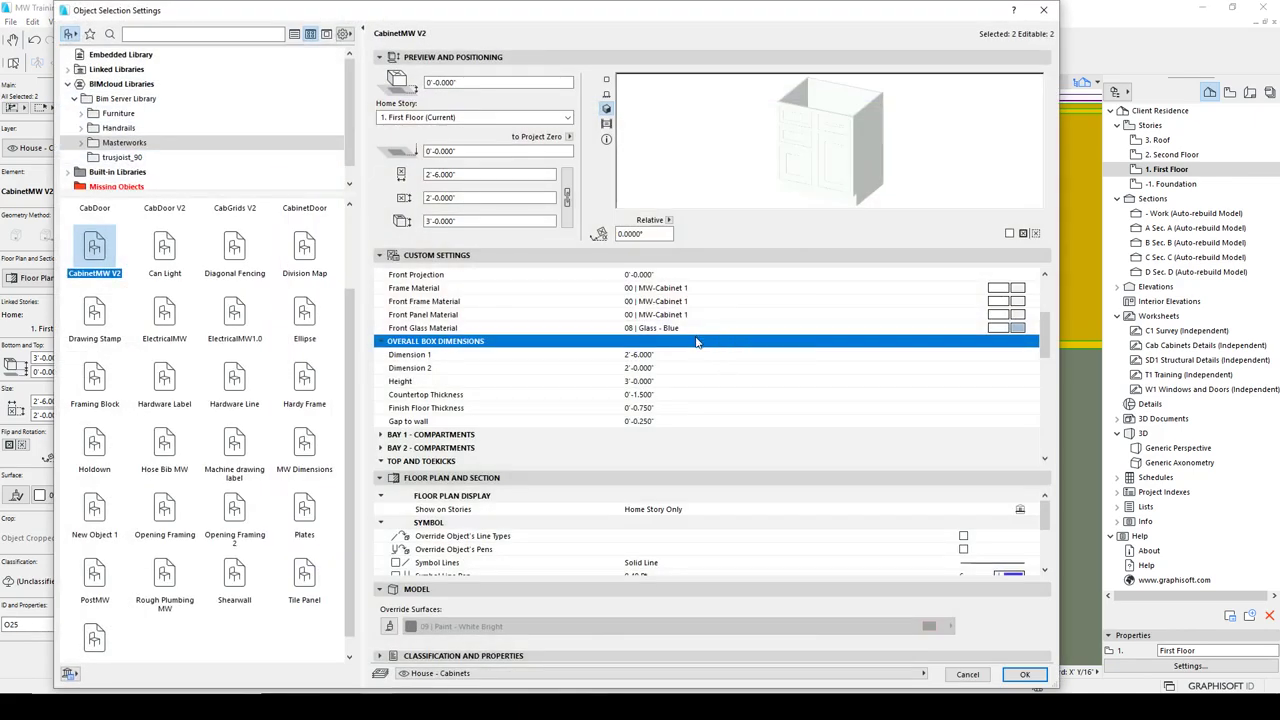
pyautogui.scroll(5, 700, 350)
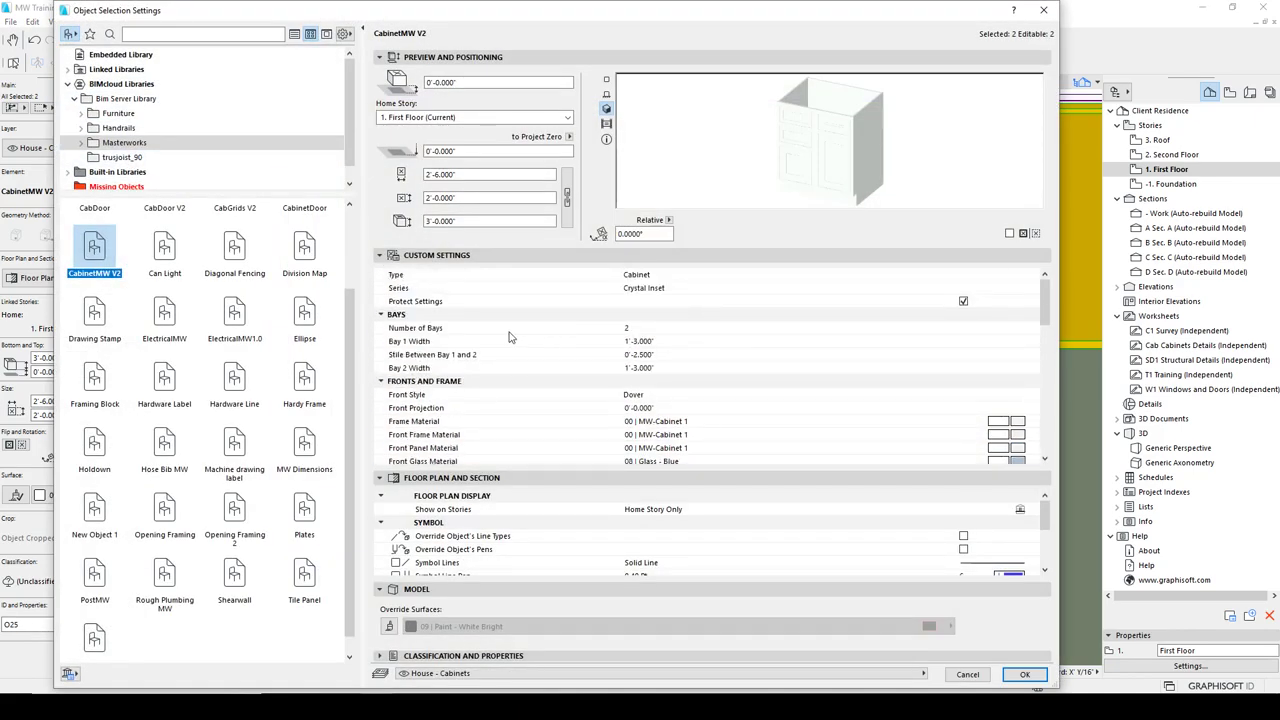
pyautogui.click(688, 398)
pyautogui.click(1032, 394)
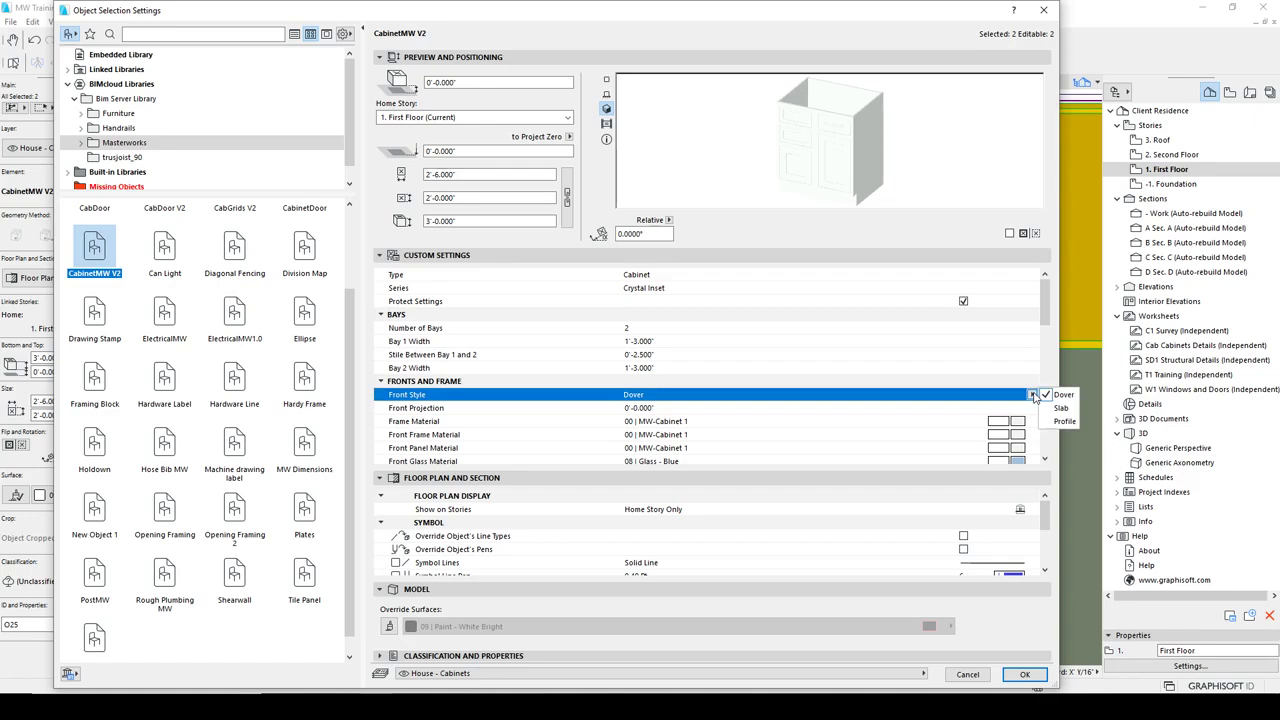
pyautogui.click(1062, 408)
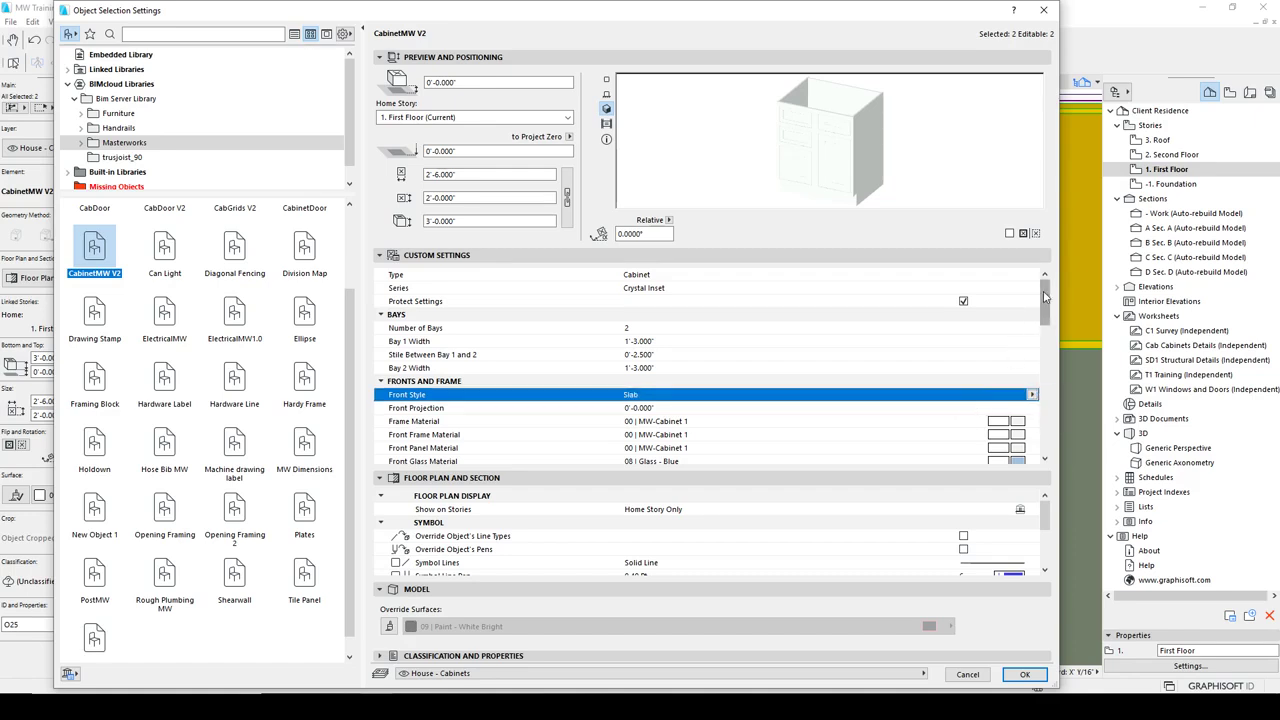
# - Set Bay 1's Compartment 1 and Compartment 2 to DWR-Slab and apply the cabinet settings
pyautogui.moveTo(1044, 296); pyautogui.dragTo(1044, 342)
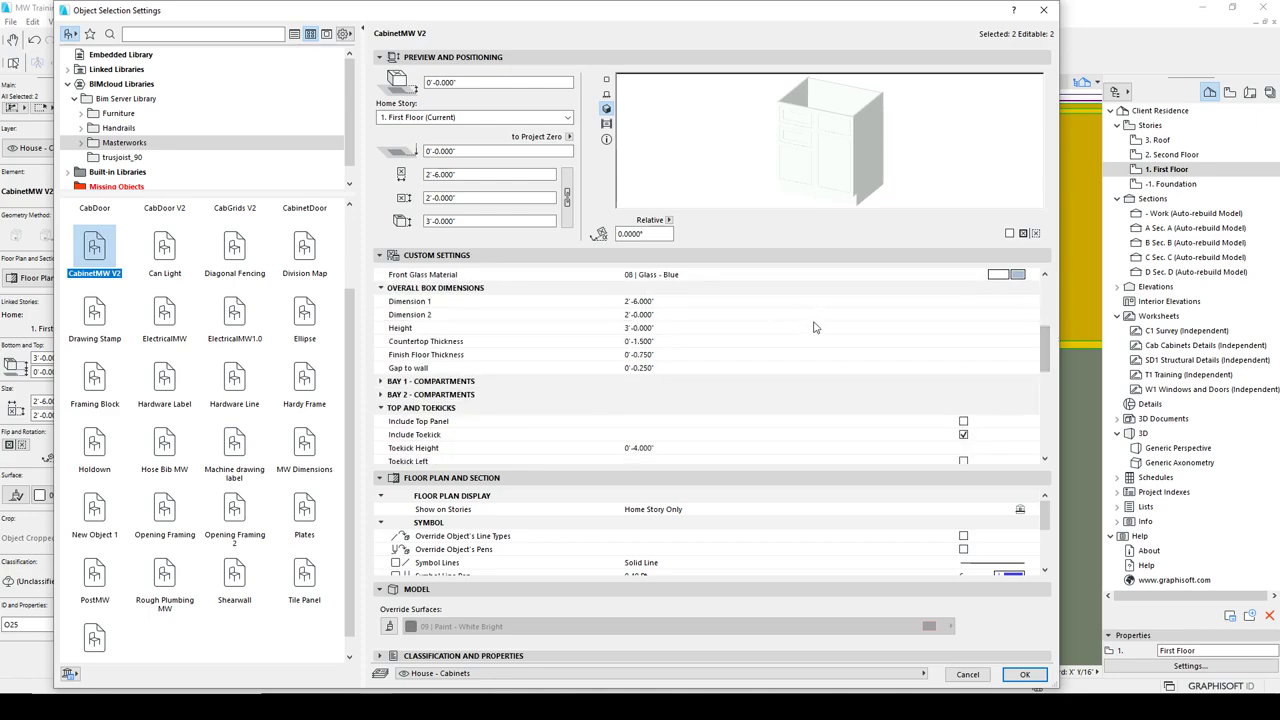
pyautogui.click(381, 383)
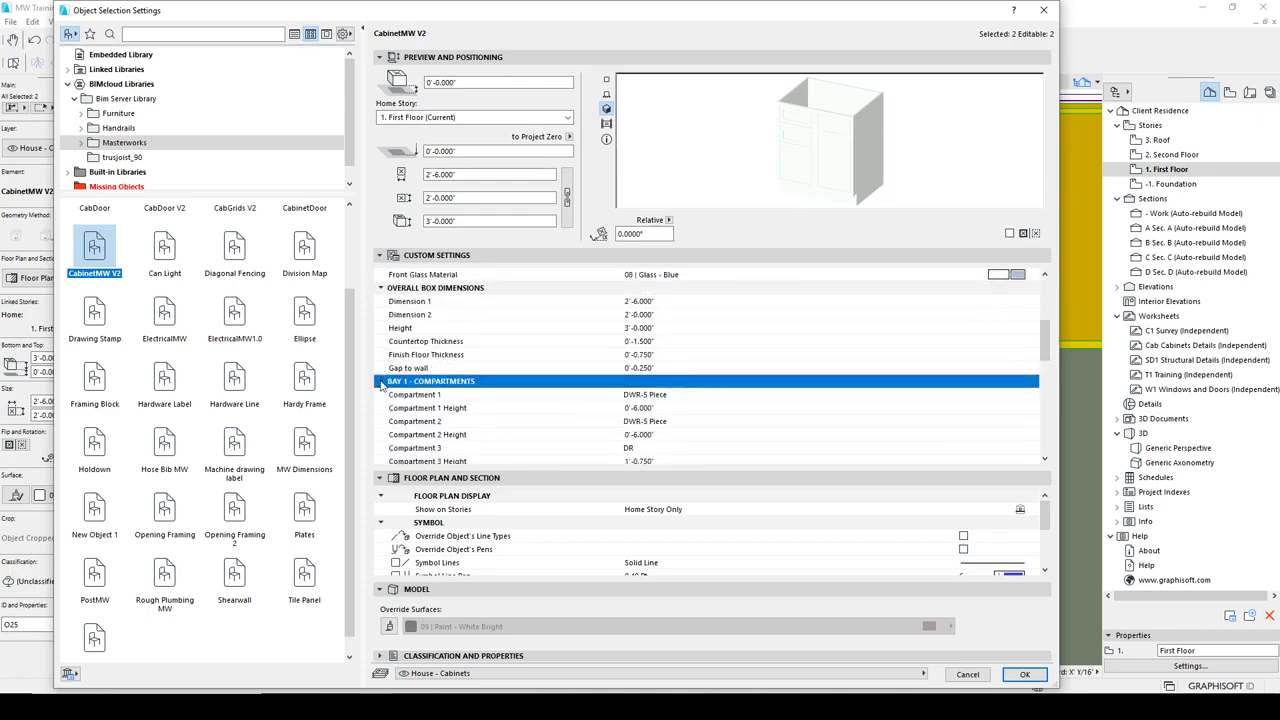
pyautogui.click(661, 396)
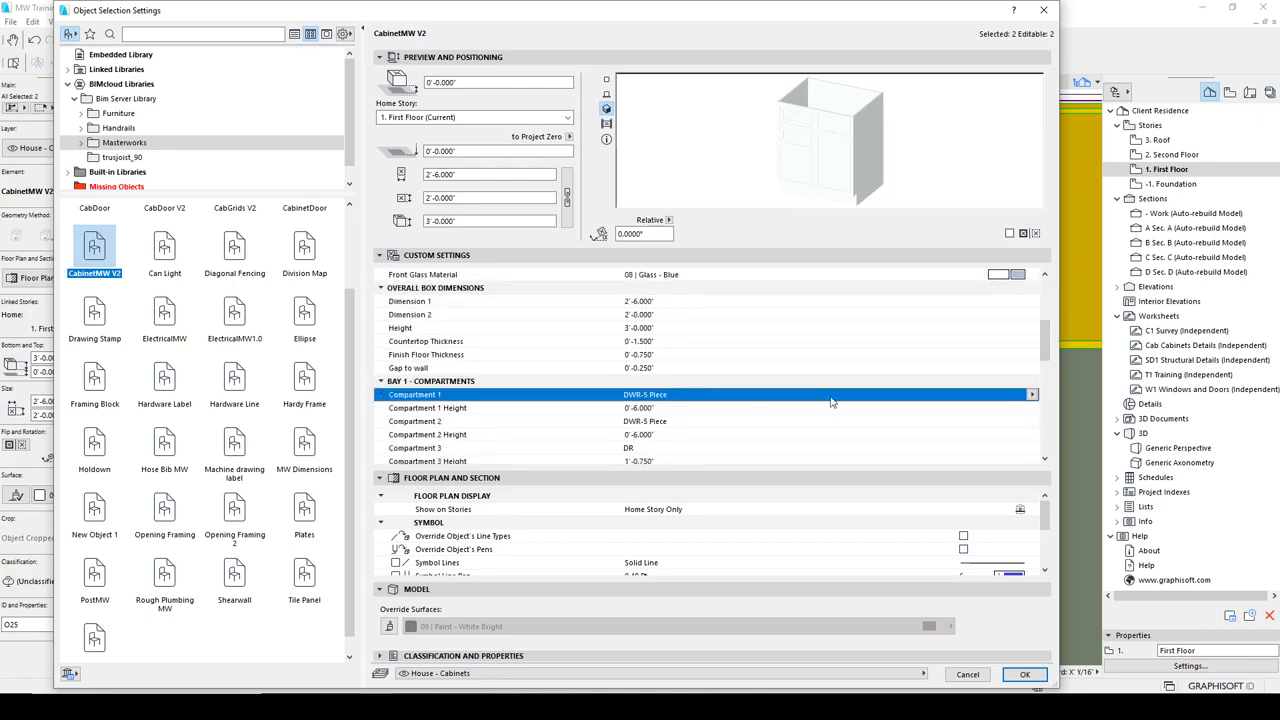
pyautogui.click(1035, 395)
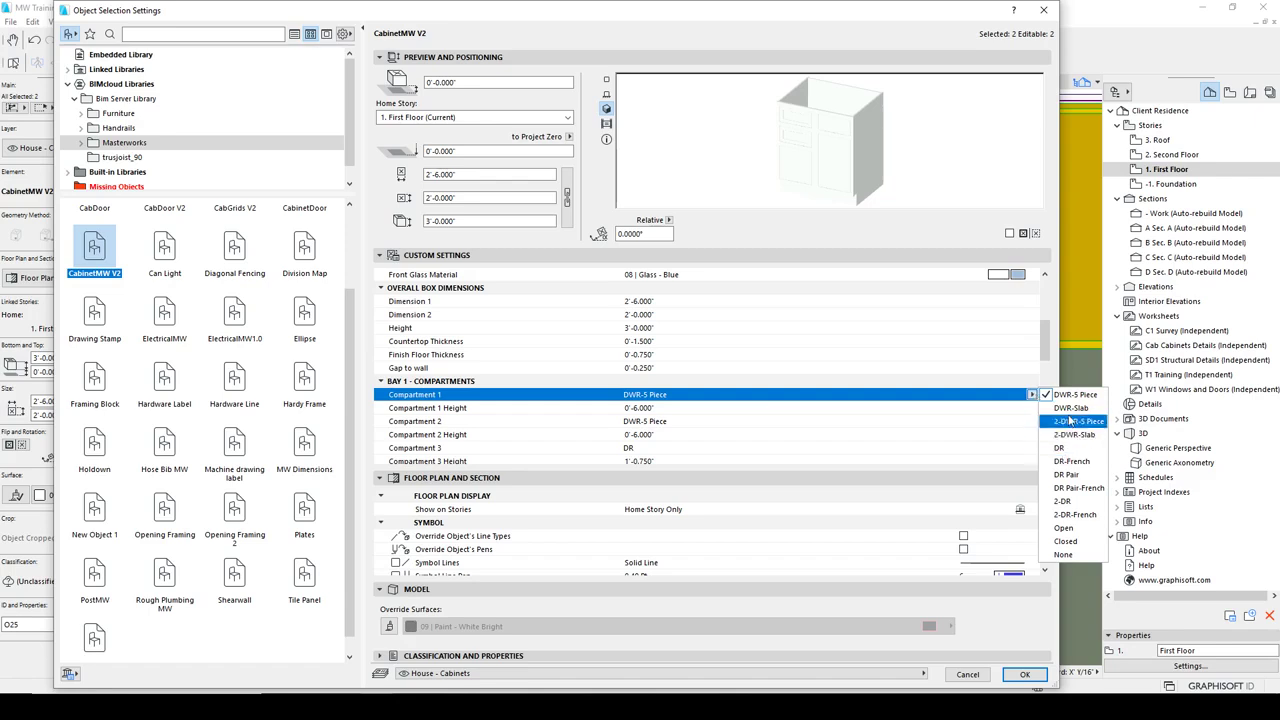
pyautogui.click(1071, 408)
pyautogui.click(741, 424)
pyautogui.click(1032, 421)
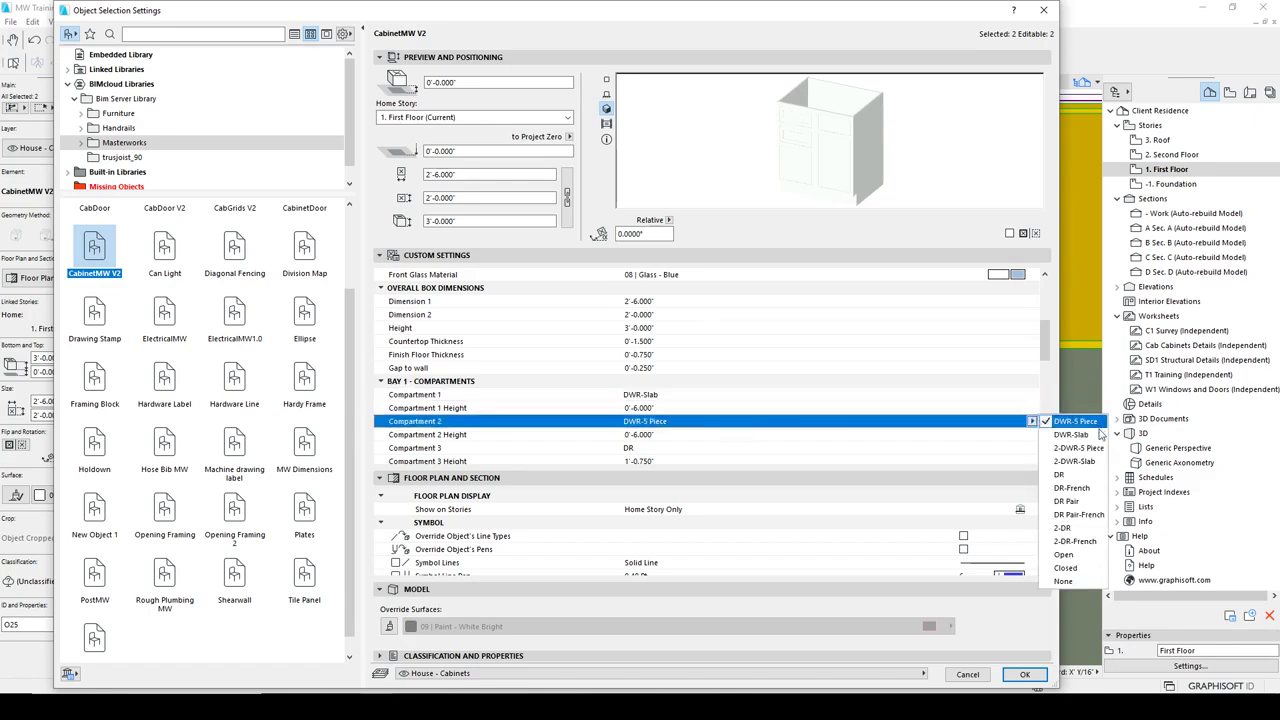
pyautogui.click(1070, 434)
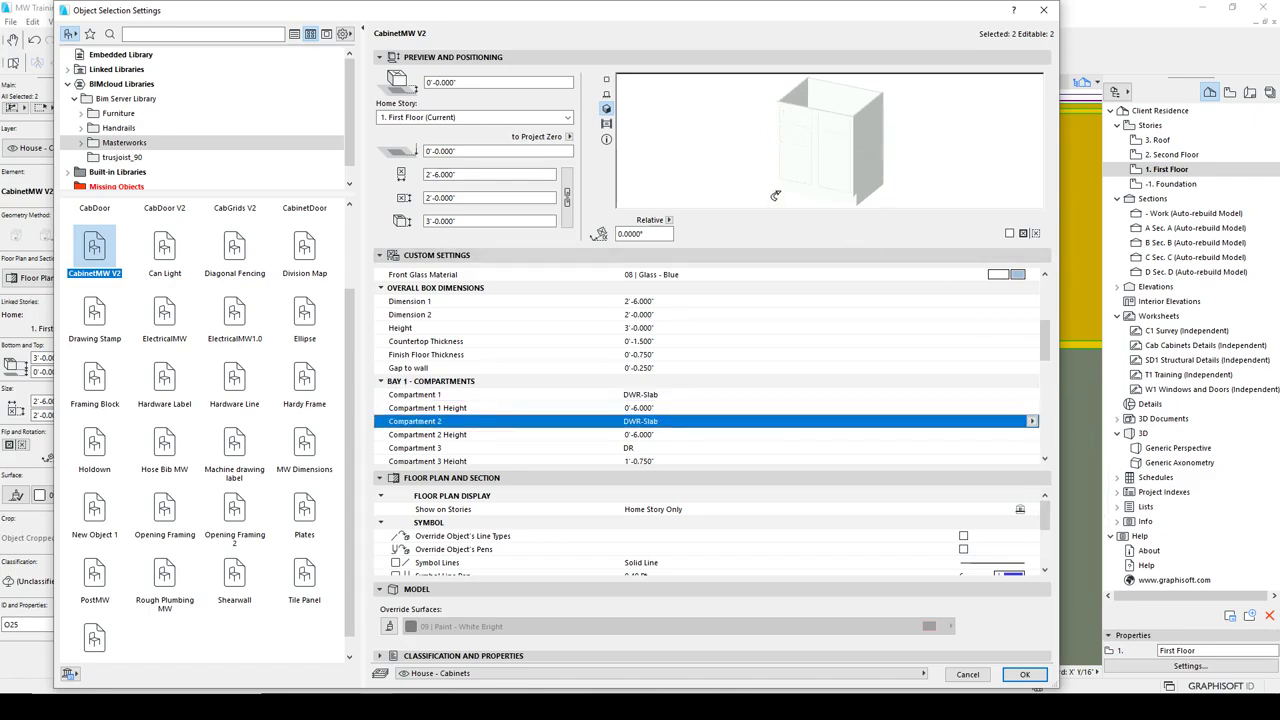
pyautogui.click(1026, 677)
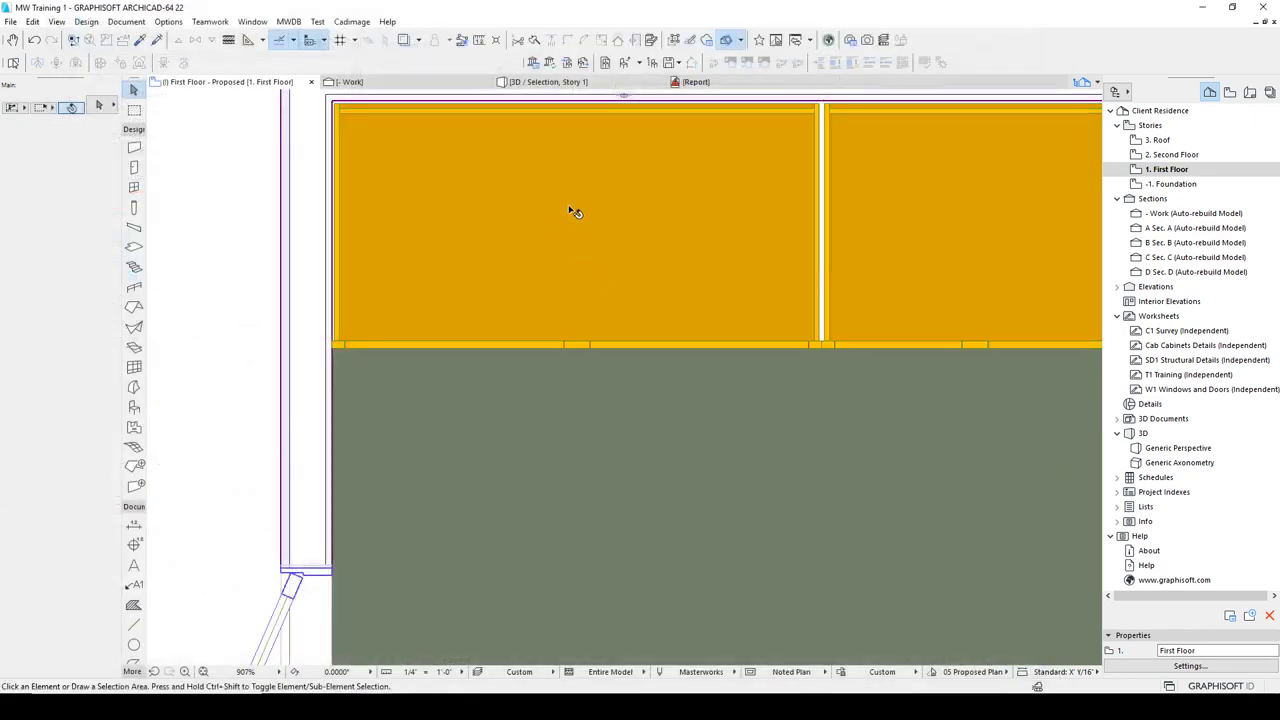
# - Check the cabinet fronts in the 3D view and in the Work section
pyautogui.click(555, 84)
pyautogui.press('Escape')
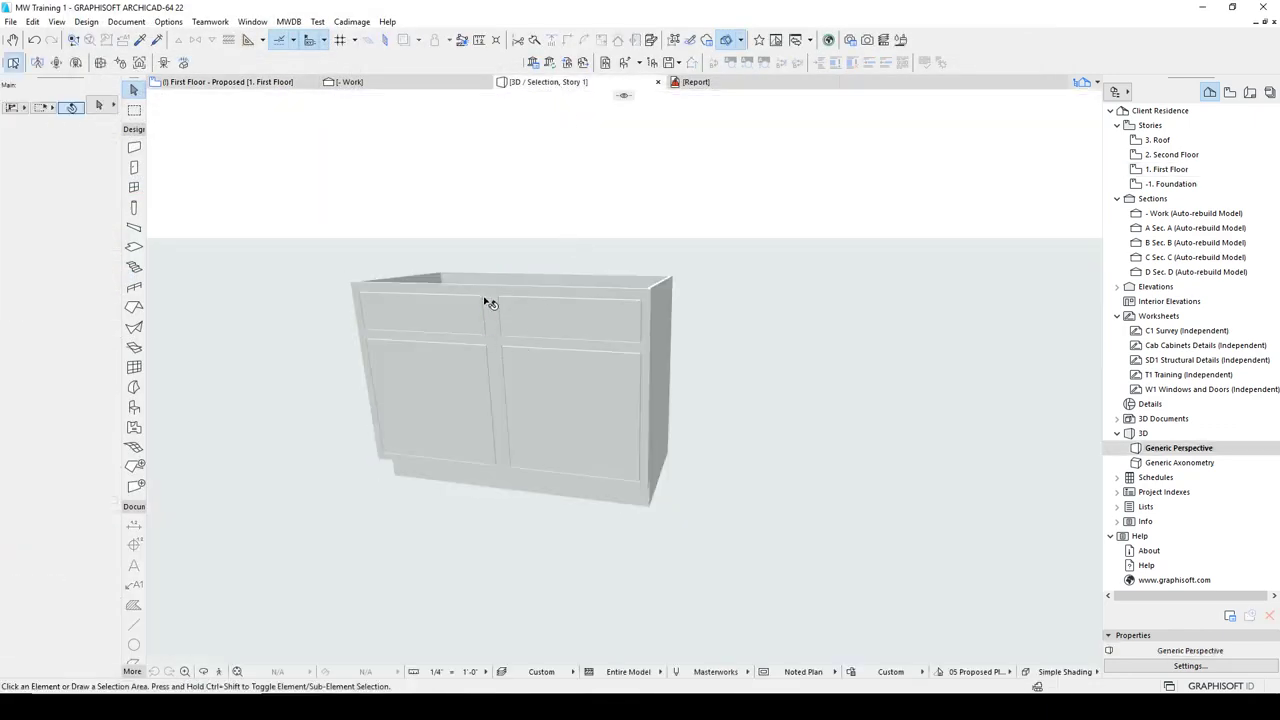
pyautogui.click(402, 86)
pyautogui.click(296, 85)
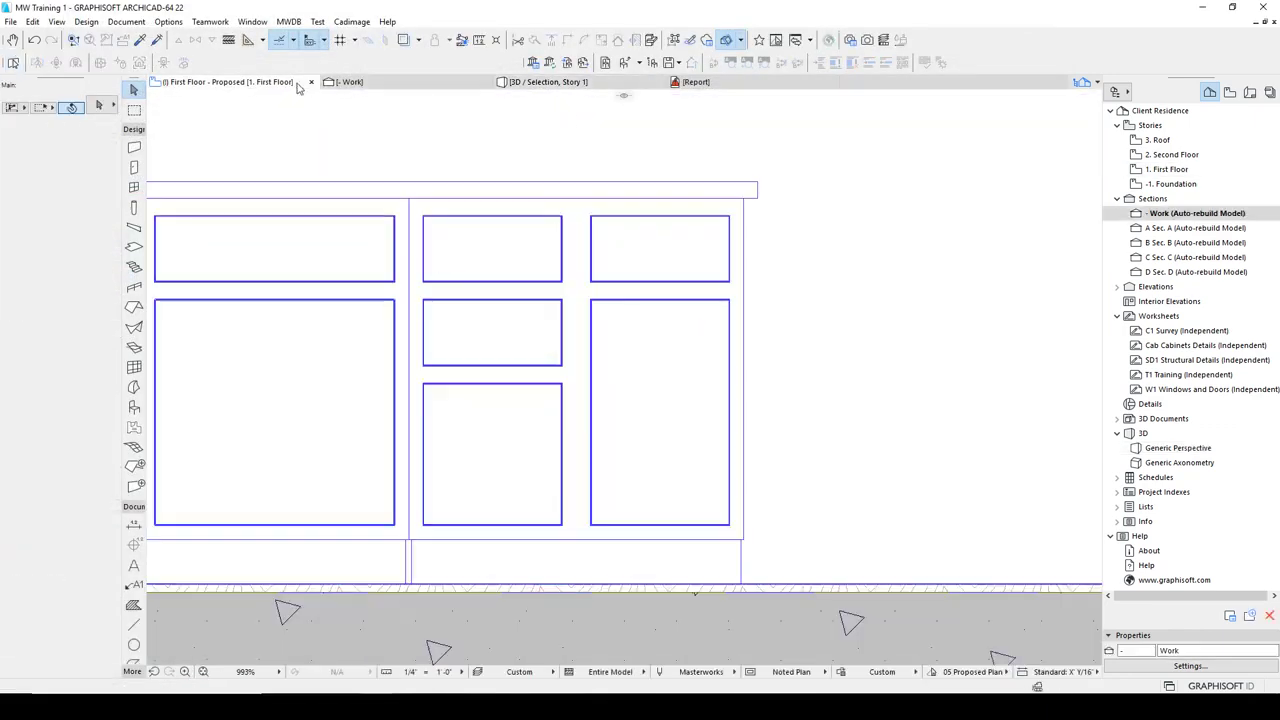
pyautogui.click(350, 82)
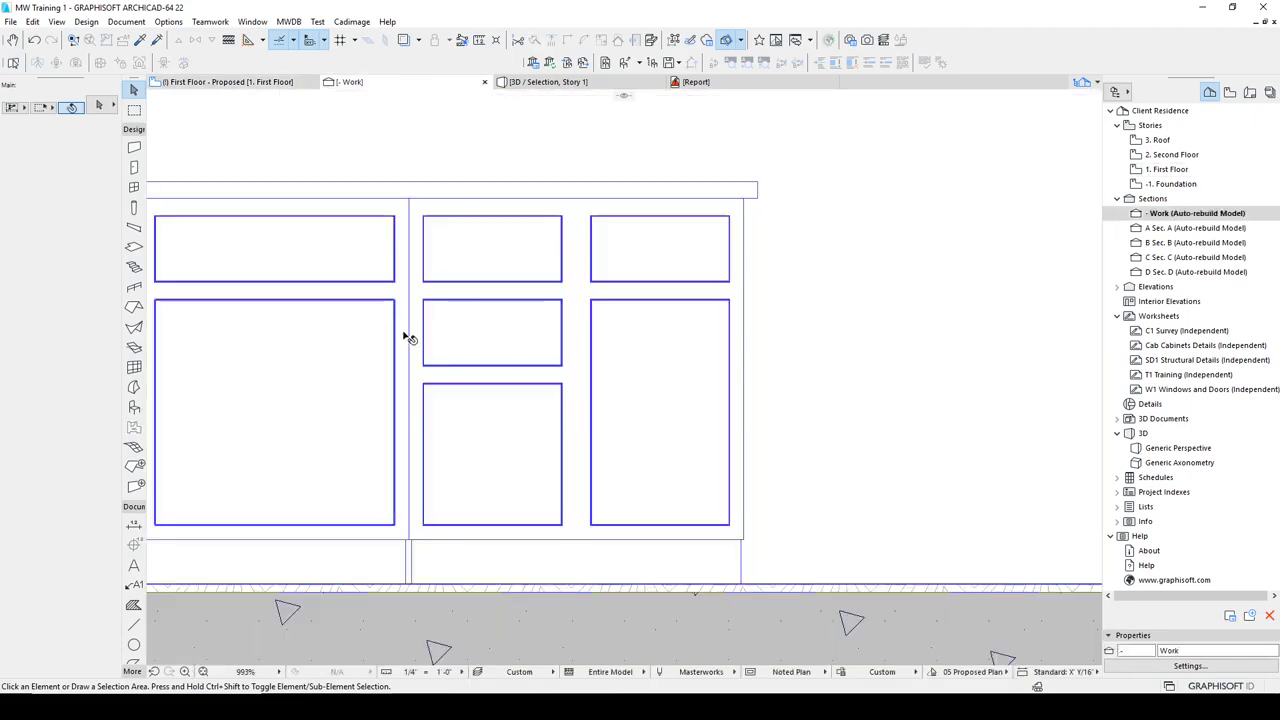
pyautogui.moveTo(406, 337); pyautogui.dragTo(543, 357, button='middle')
pyautogui.click(513, 284)
pyautogui.press('Escape')
# - From the First Floor plan, open the Cabinet Door - 1 profile for editing in the Profile Manager
pyautogui.click(230, 82)
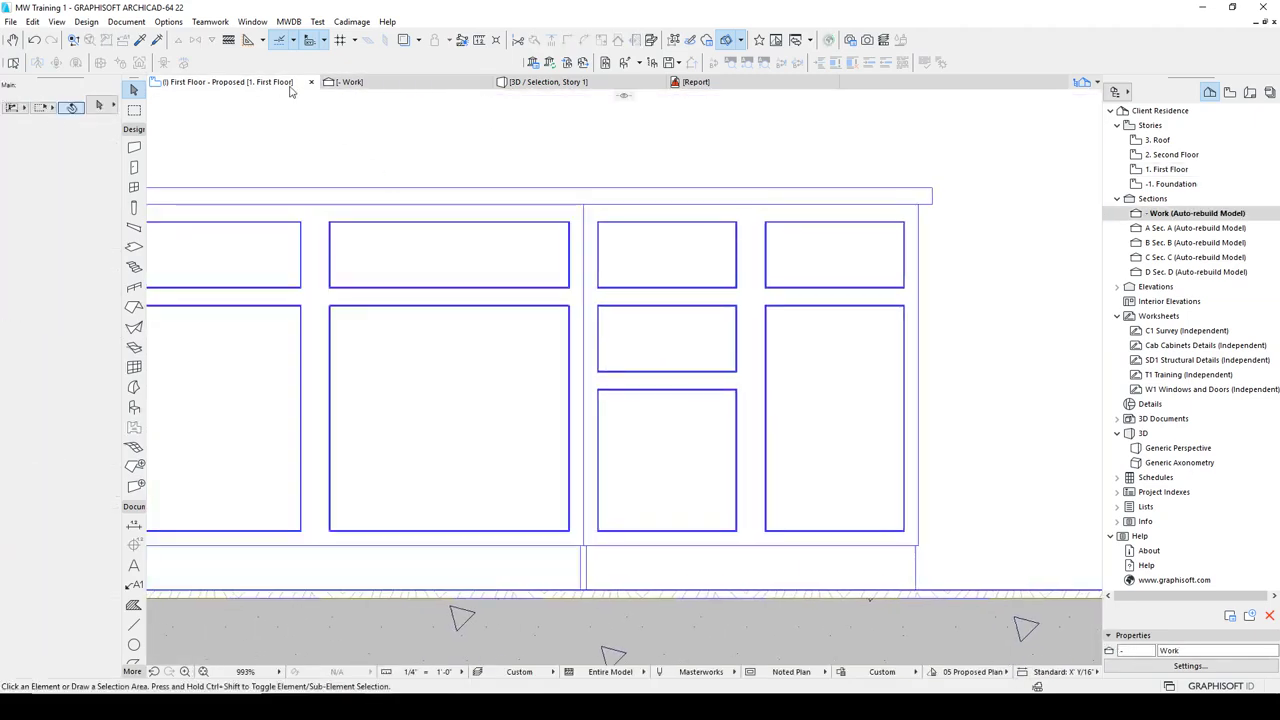
pyautogui.scroll(-3, 586, 413)
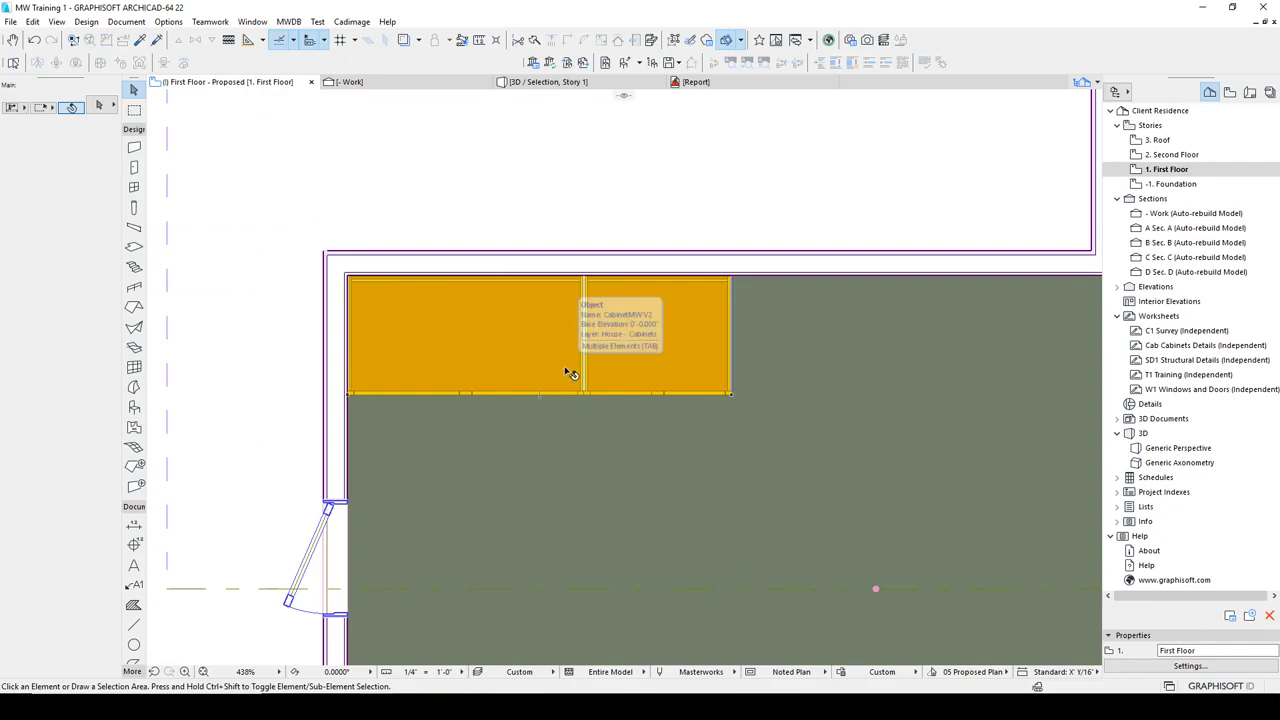
pyautogui.hotkey('ctrl', 'shift', 'p')
pyautogui.click(912, 134)
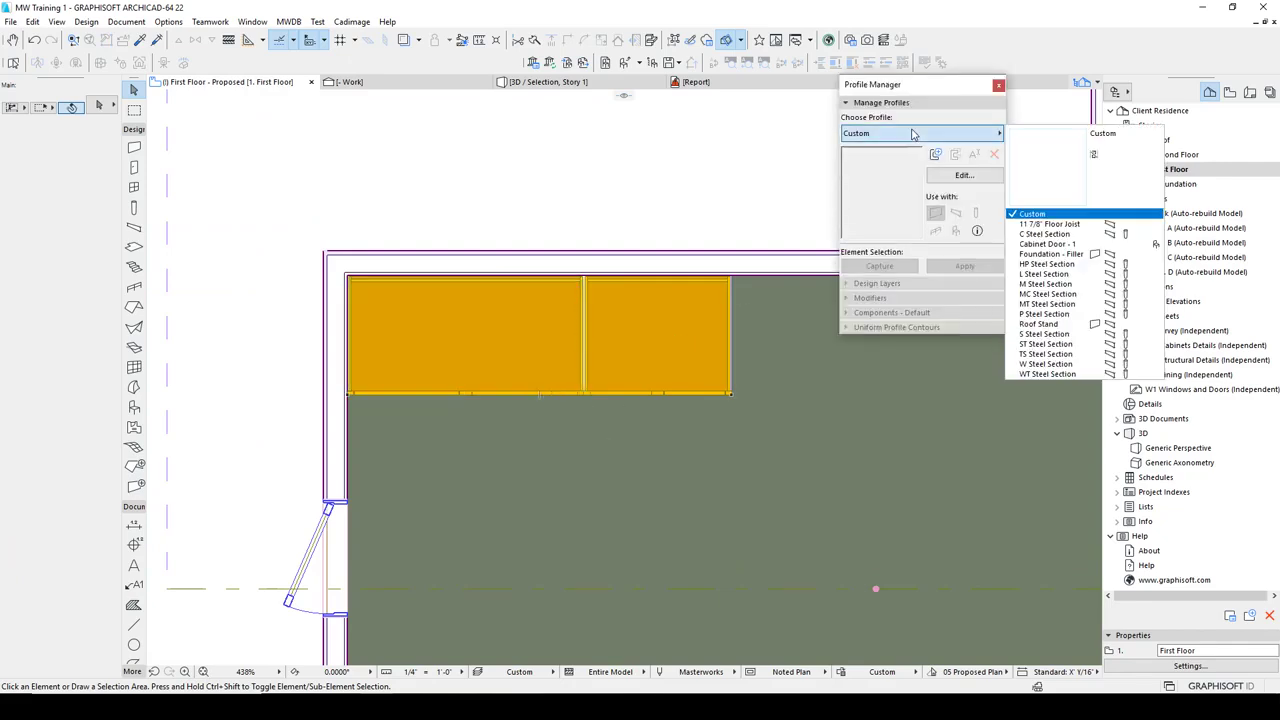
pyautogui.click(1050, 245)
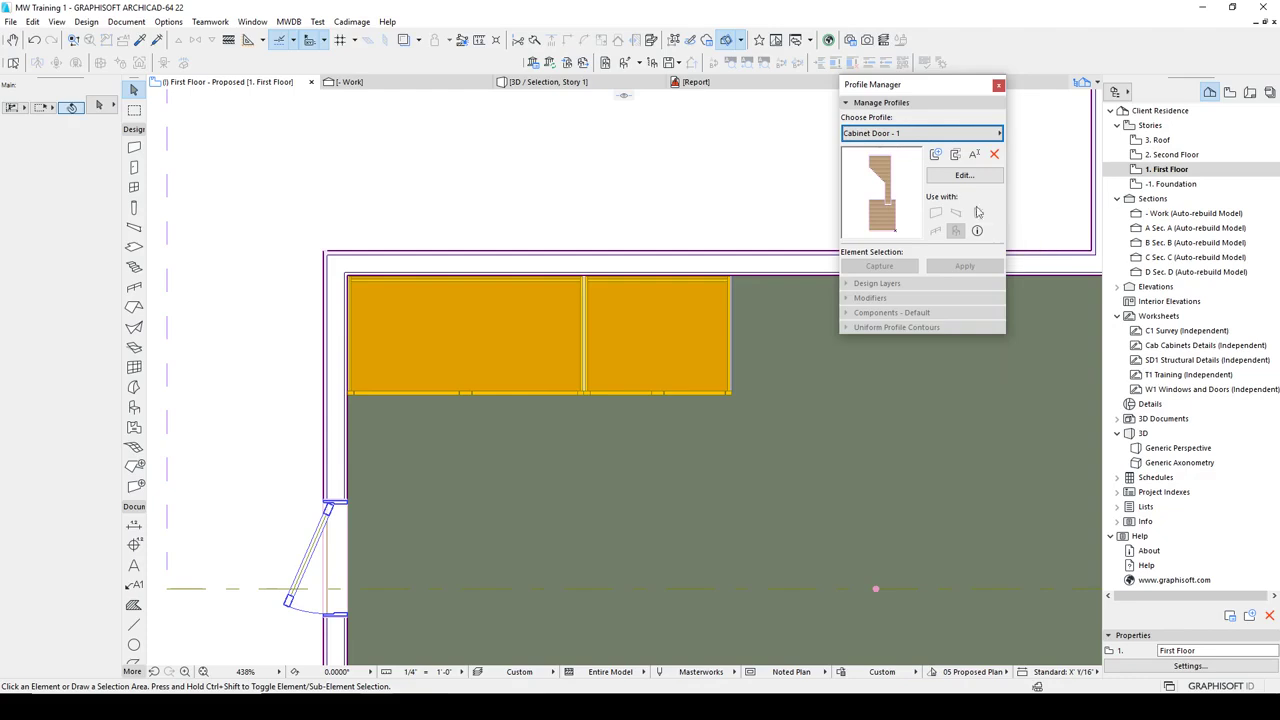
pyautogui.click(963, 175)
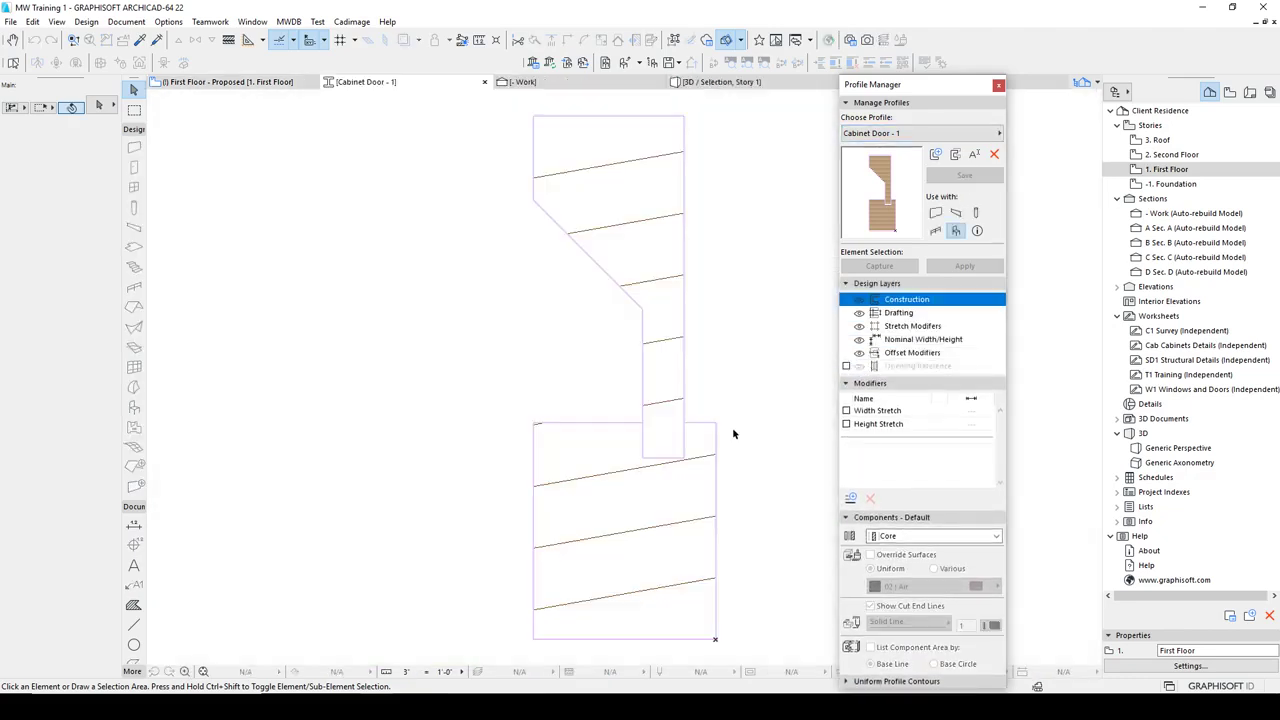
# - Inspect the component types of the door profile's panel and frame fills, then close the Profile Manager
pyautogui.scroll(-3, 733, 434)
pyautogui.click(724, 440)
pyautogui.press('Escape')
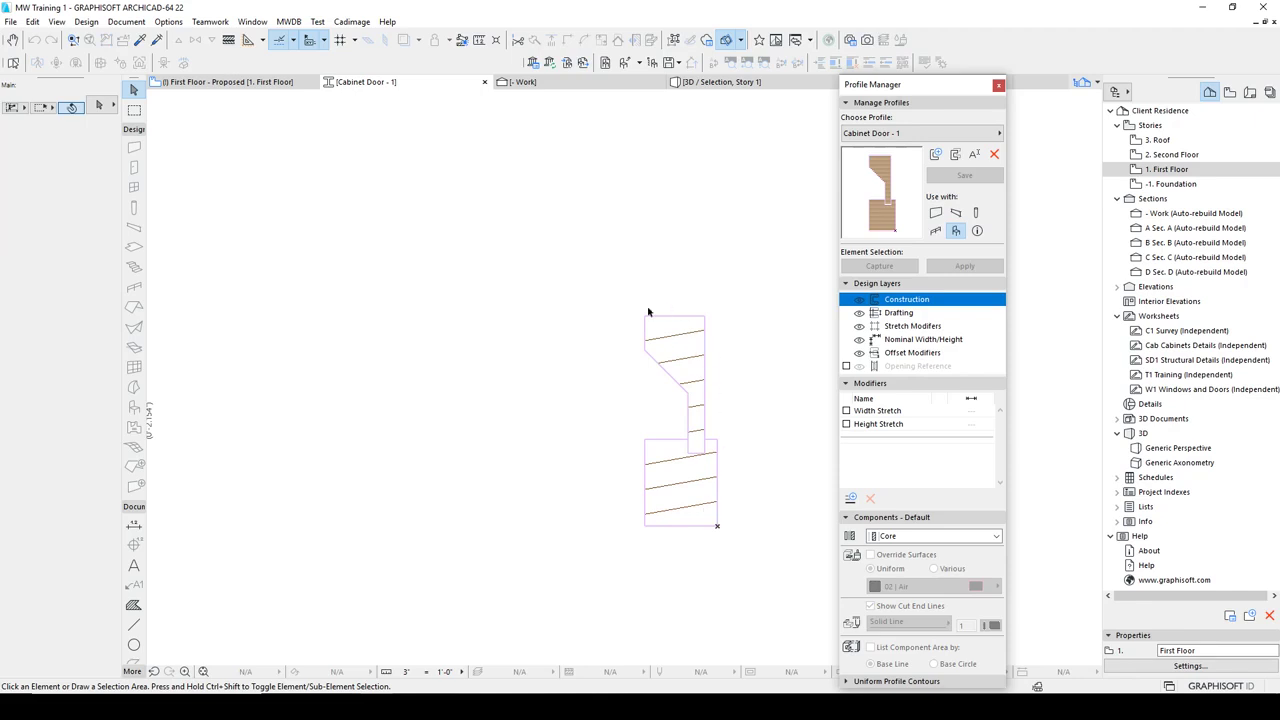
pyautogui.click(688, 350)
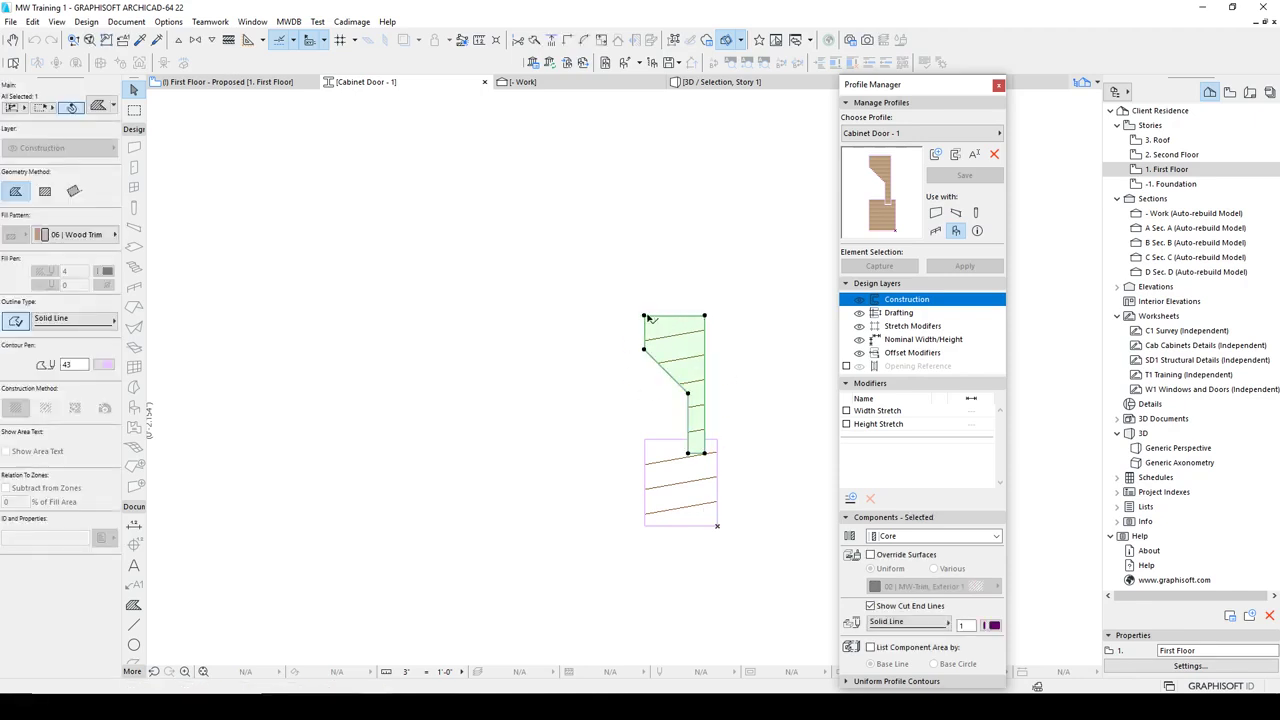
pyautogui.click(708, 426)
pyautogui.click(701, 409)
pyautogui.click(672, 484)
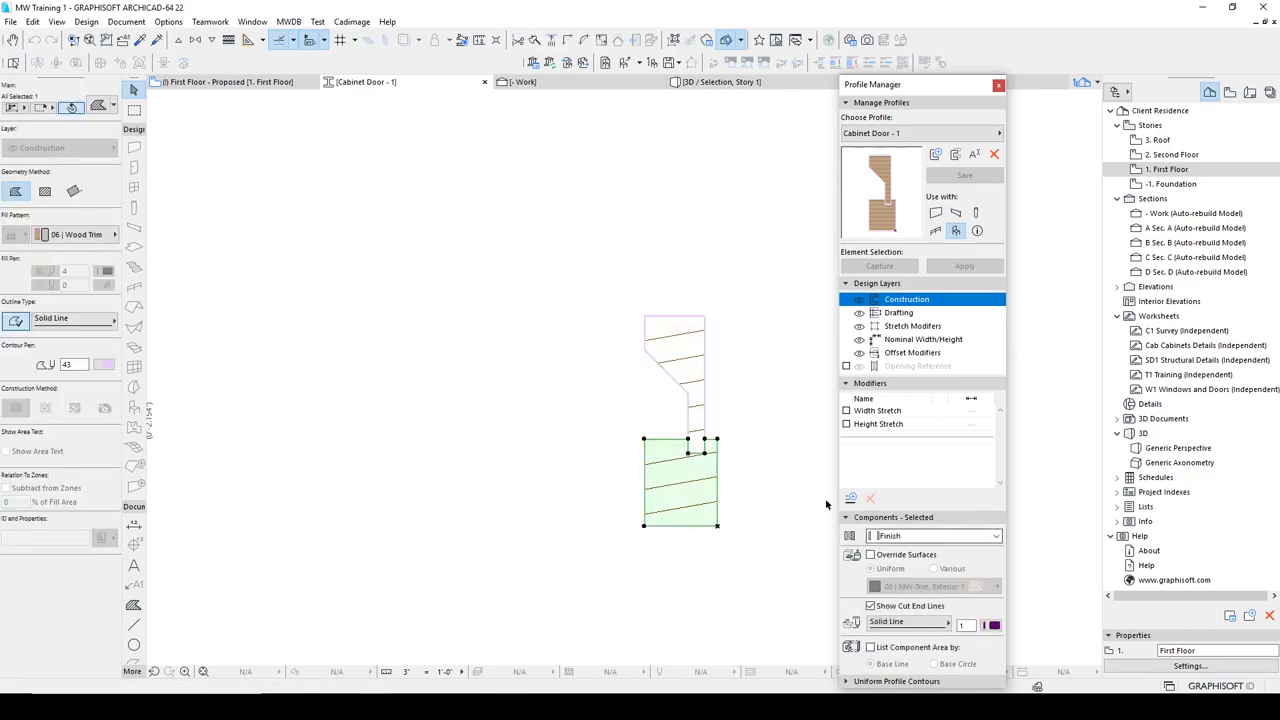
pyautogui.click(700, 393)
pyautogui.click(696, 505)
pyautogui.click(706, 383)
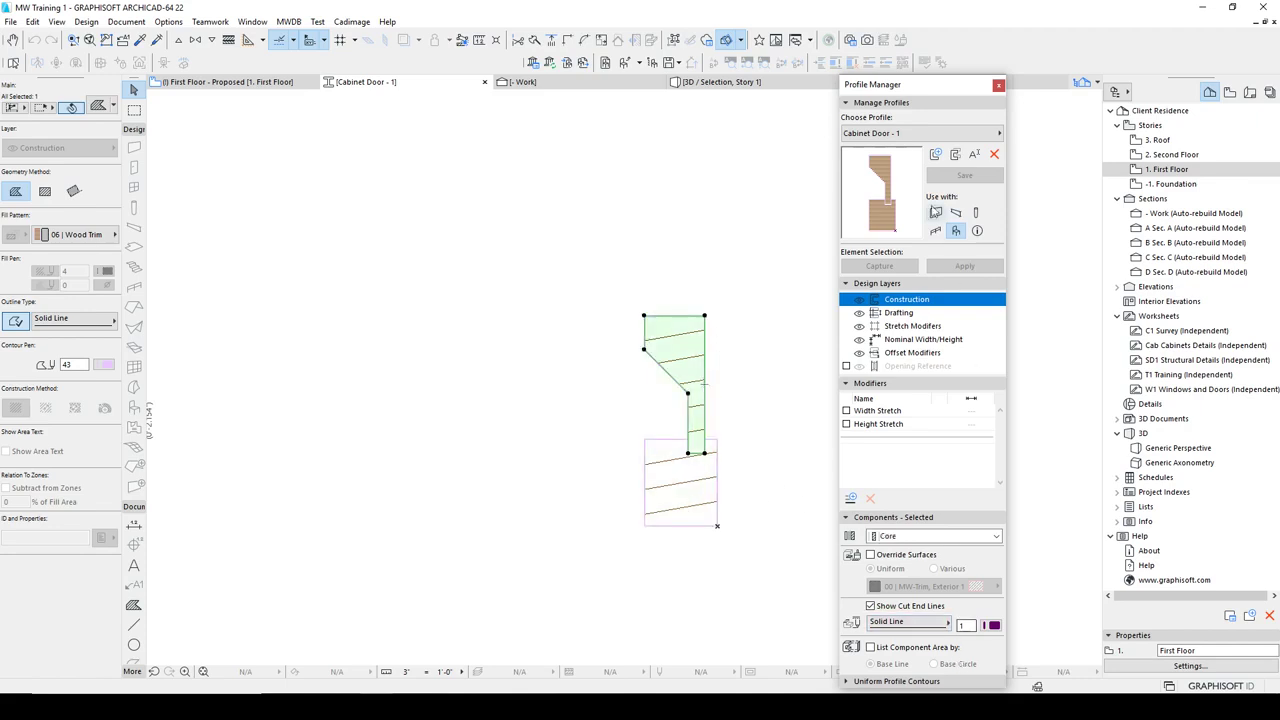
pyautogui.click(997, 88)
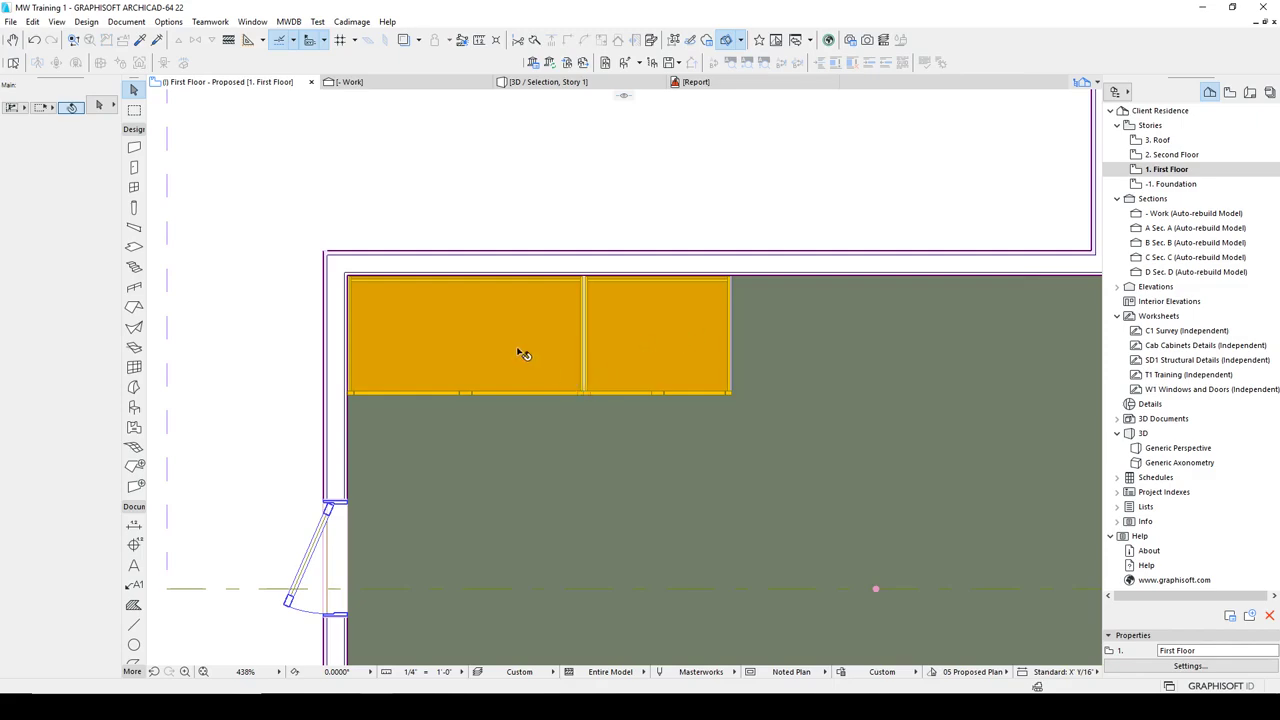
# - Select both base cabinets on the plan and change their Front Style to Profile
pyautogui.click(522, 354)
pyautogui.keyDown('shift'); pyautogui.click(654, 334); pyautogui.keyUp('shift')
pyautogui.click(98, 106)
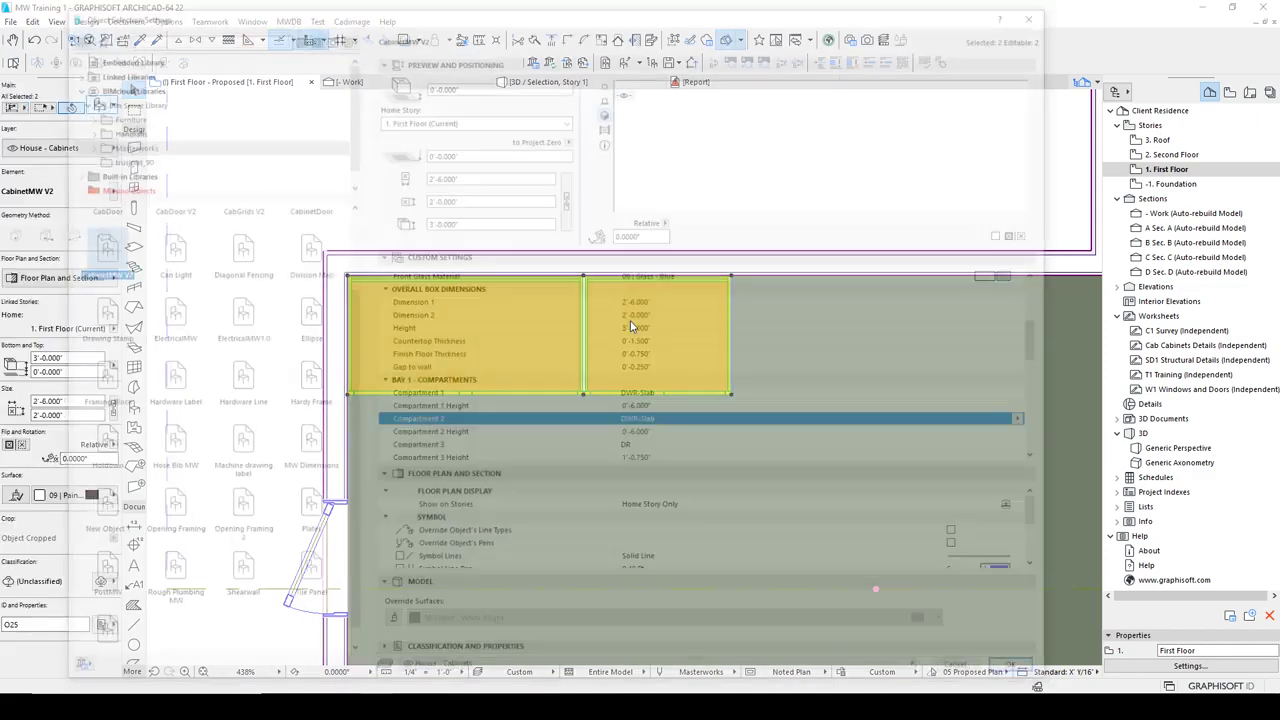
pyautogui.scroll(5, 700, 362)
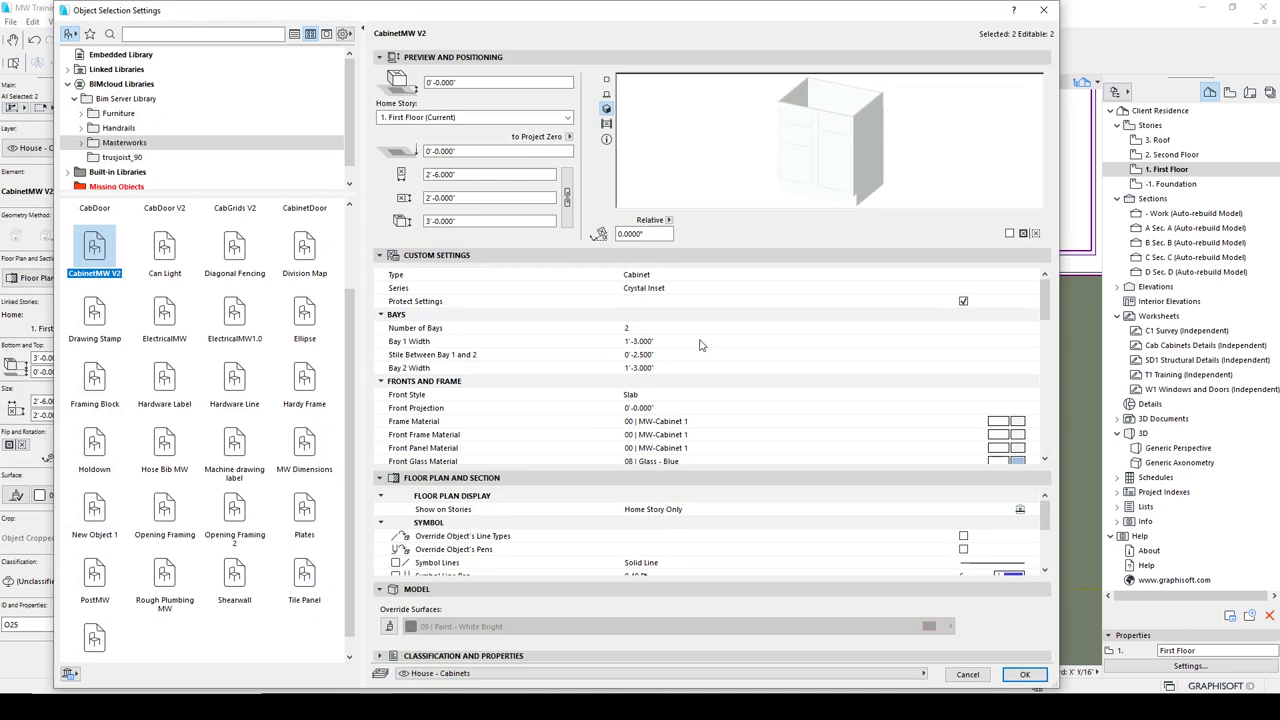
pyautogui.click(738, 396)
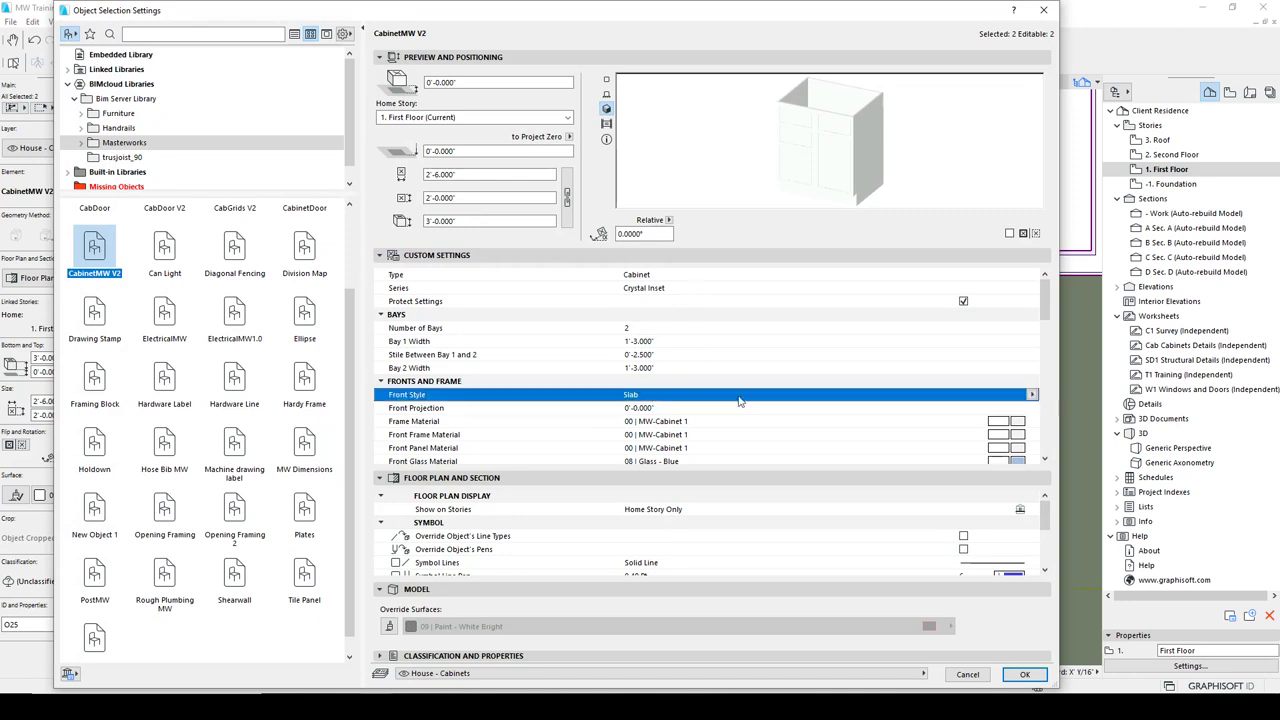
pyautogui.click(1032, 394)
pyautogui.click(1055, 414)
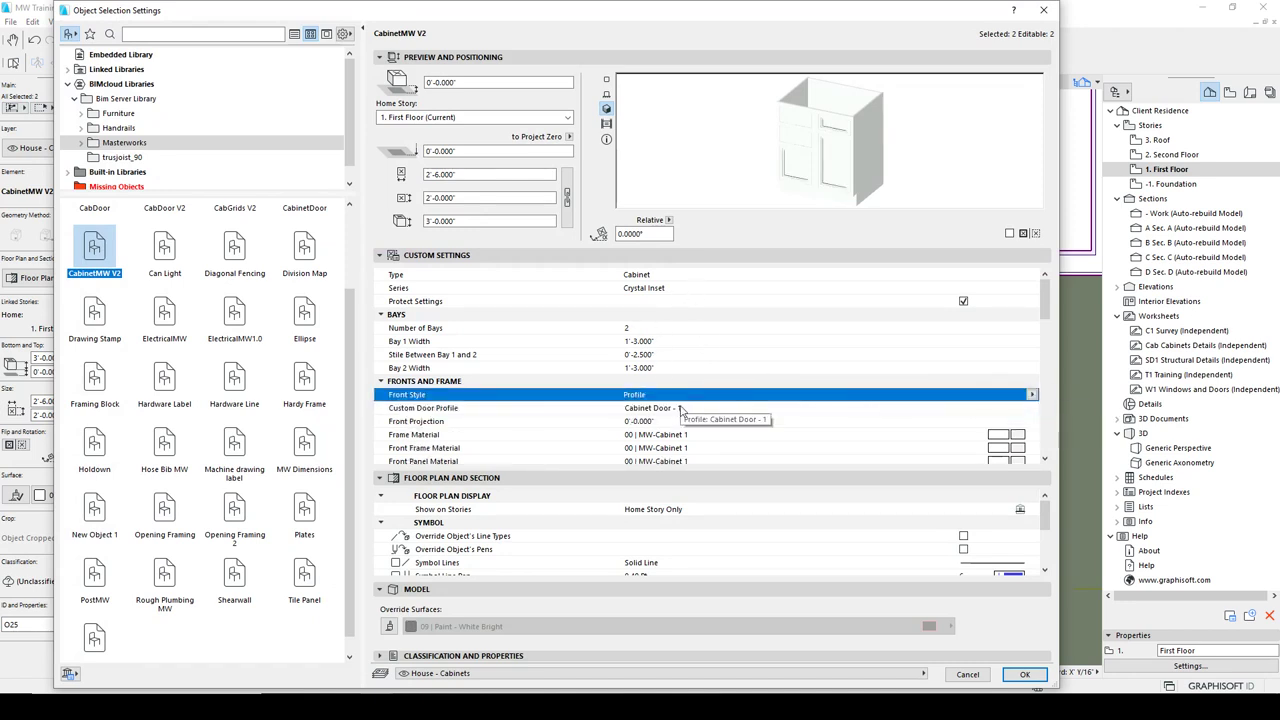
# - Choose Cabinet Door - 1 as the Custom Door Profile for the two selected base cabinets
pyautogui.click(668, 410)
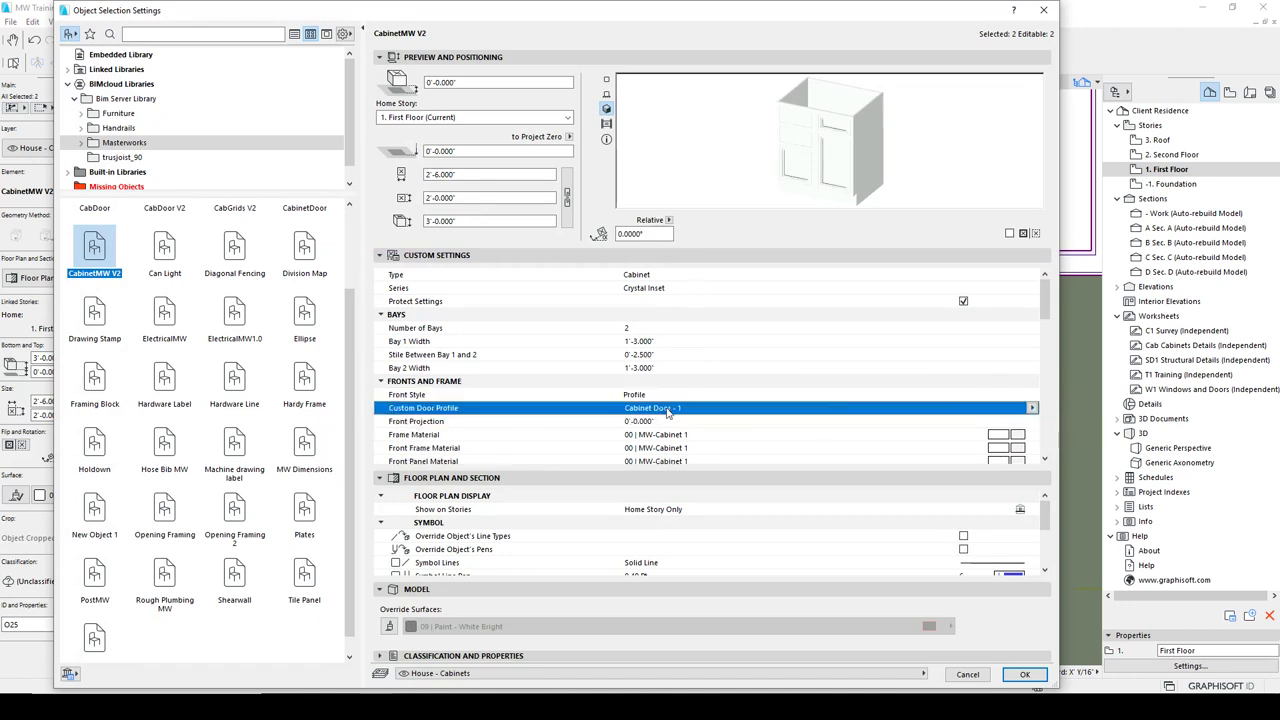
pyautogui.click(1032, 408)
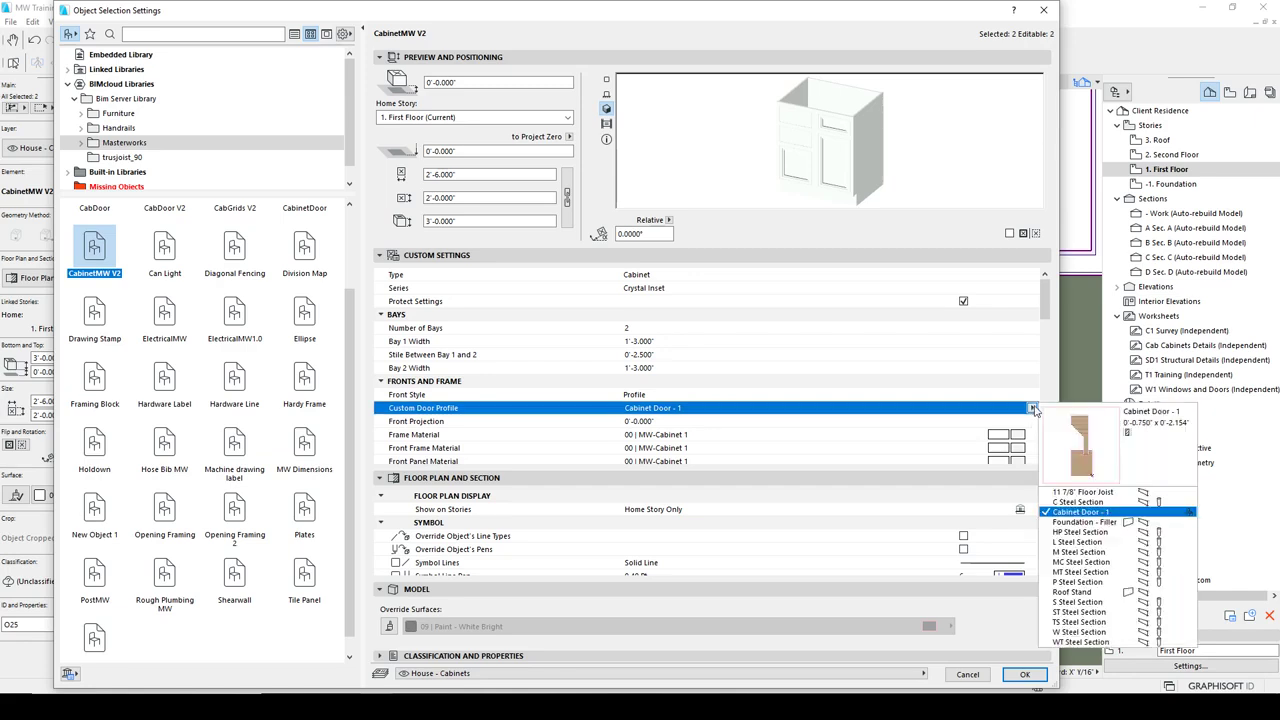
pyautogui.click(1082, 512)
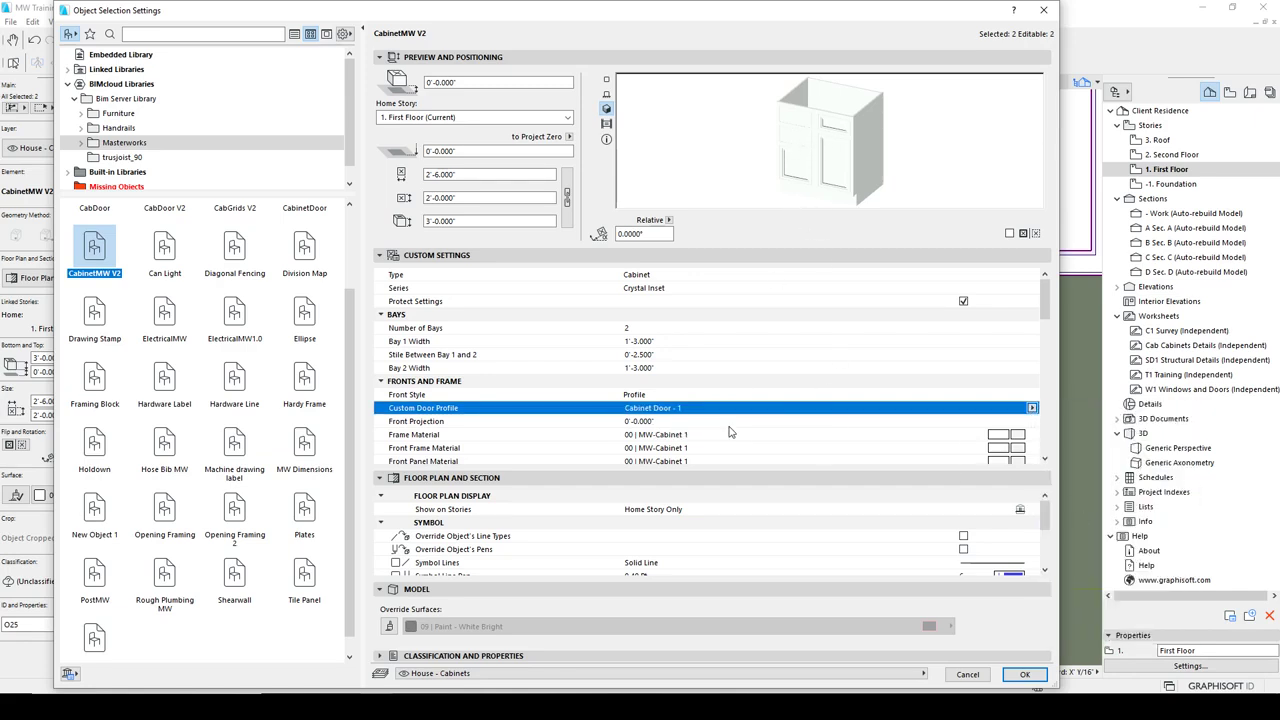
# - Set Compartment 1 and Compartment 2 of Bay 1 to DR and apply the settings to both cabinets
pyautogui.scroll(-2, 686, 412)
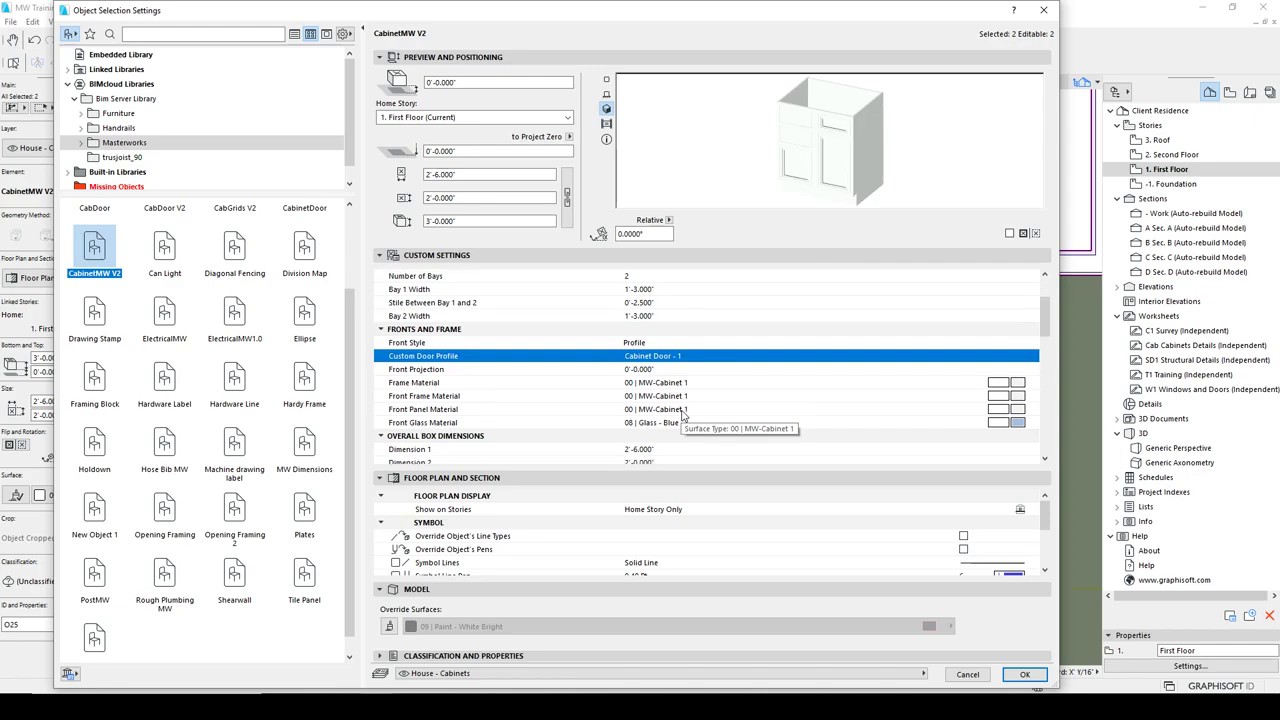
pyautogui.scroll(-5, 686, 412)
pyautogui.click(666, 356)
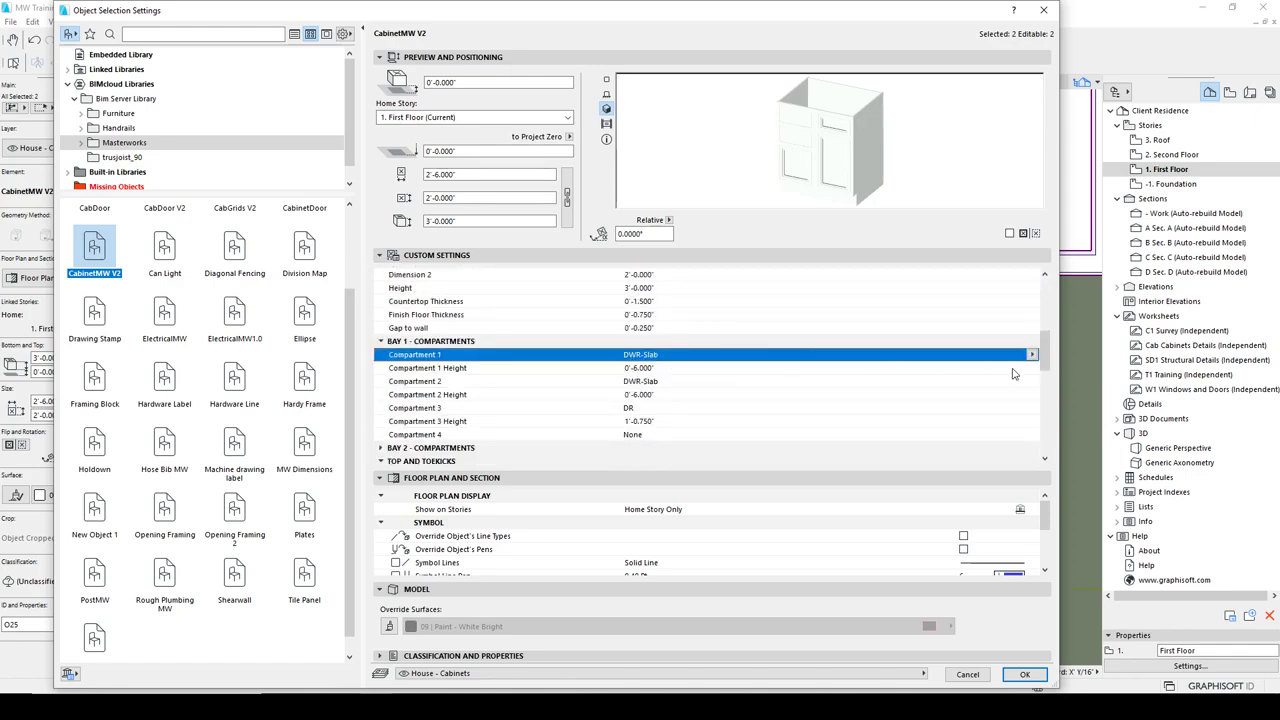
pyautogui.click(1031, 354)
pyautogui.click(1065, 408)
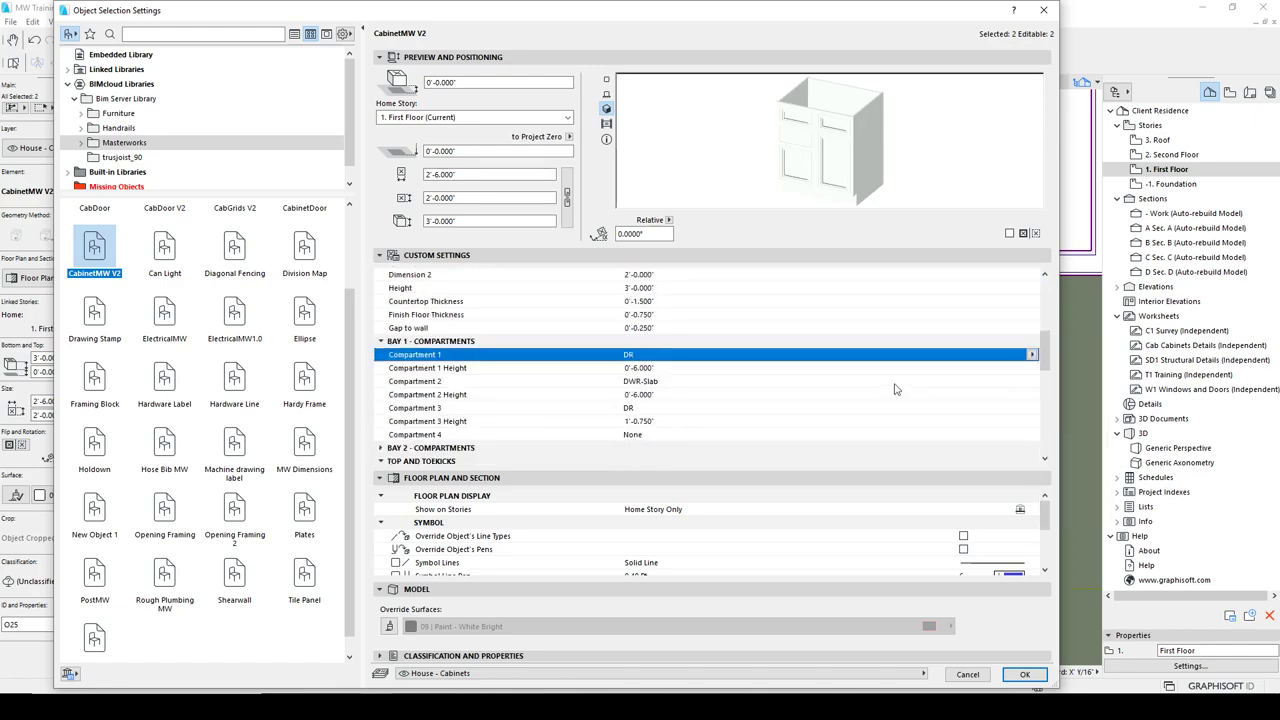
pyautogui.click(832, 381)
pyautogui.click(1033, 382)
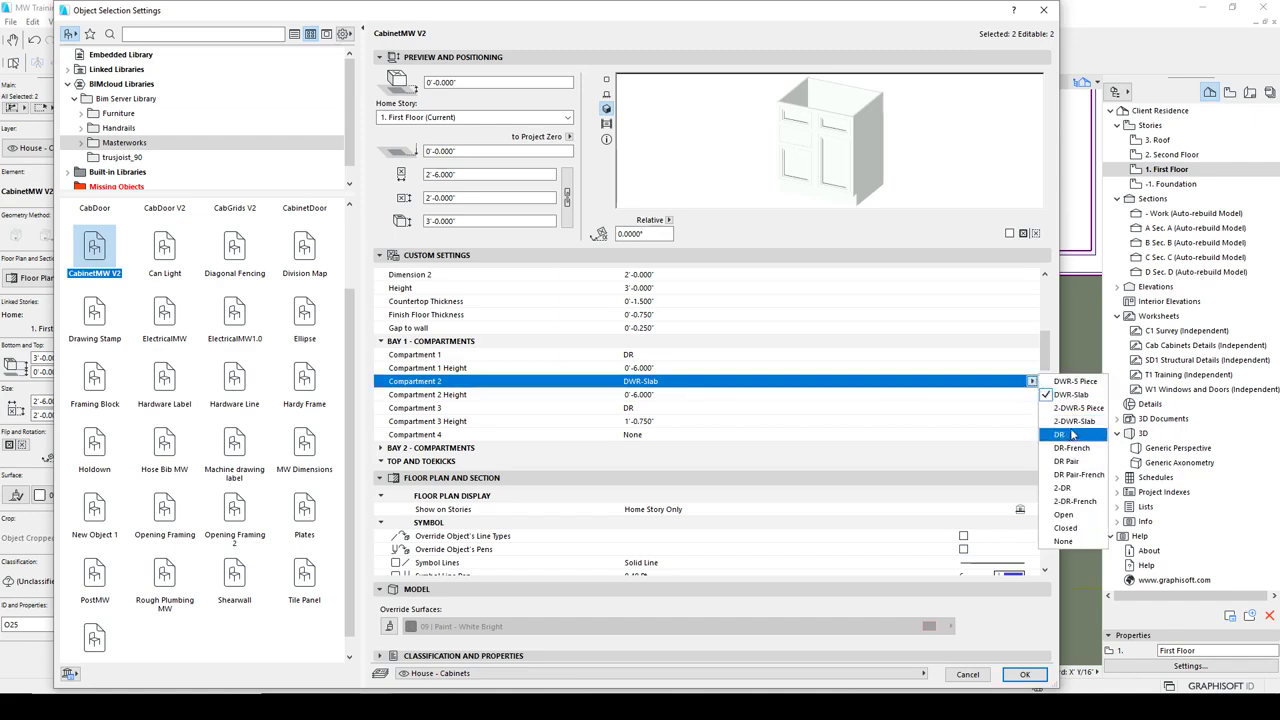
pyautogui.click(1069, 435)
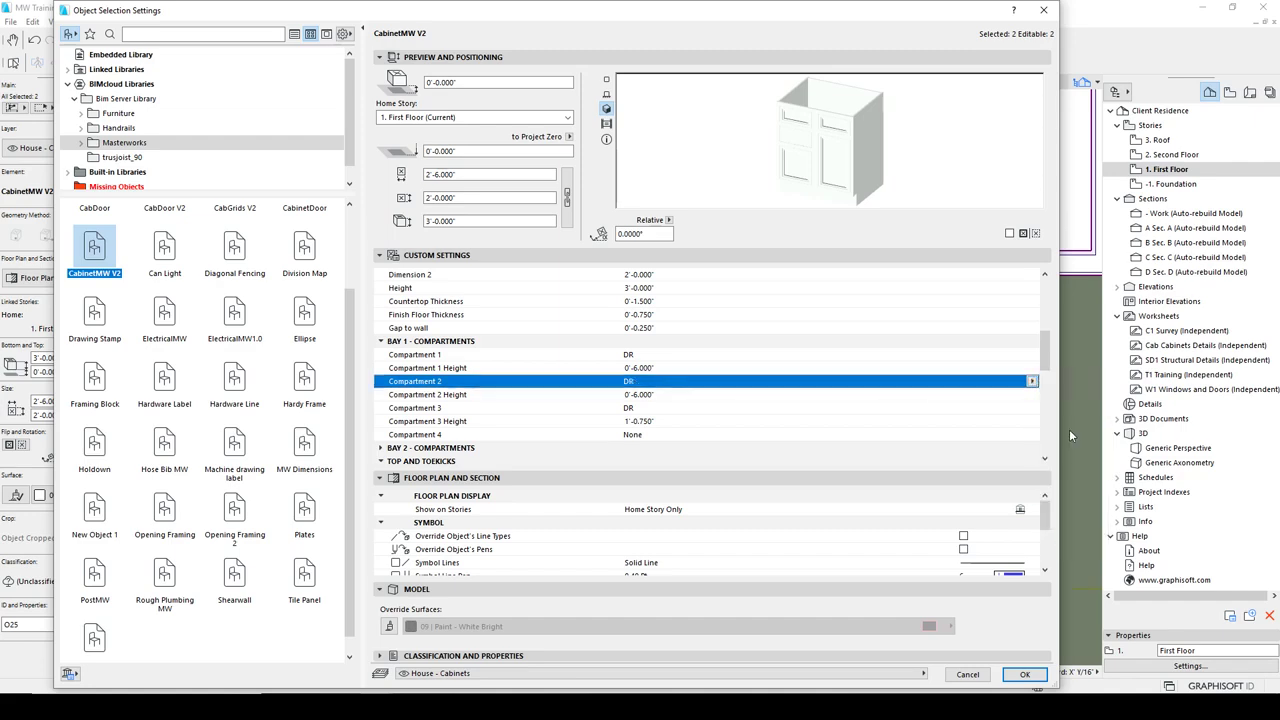
pyautogui.click(1036, 678)
# - Check the profiled cabinet fronts in the 3D view and in the Work section
pyautogui.press('F5')
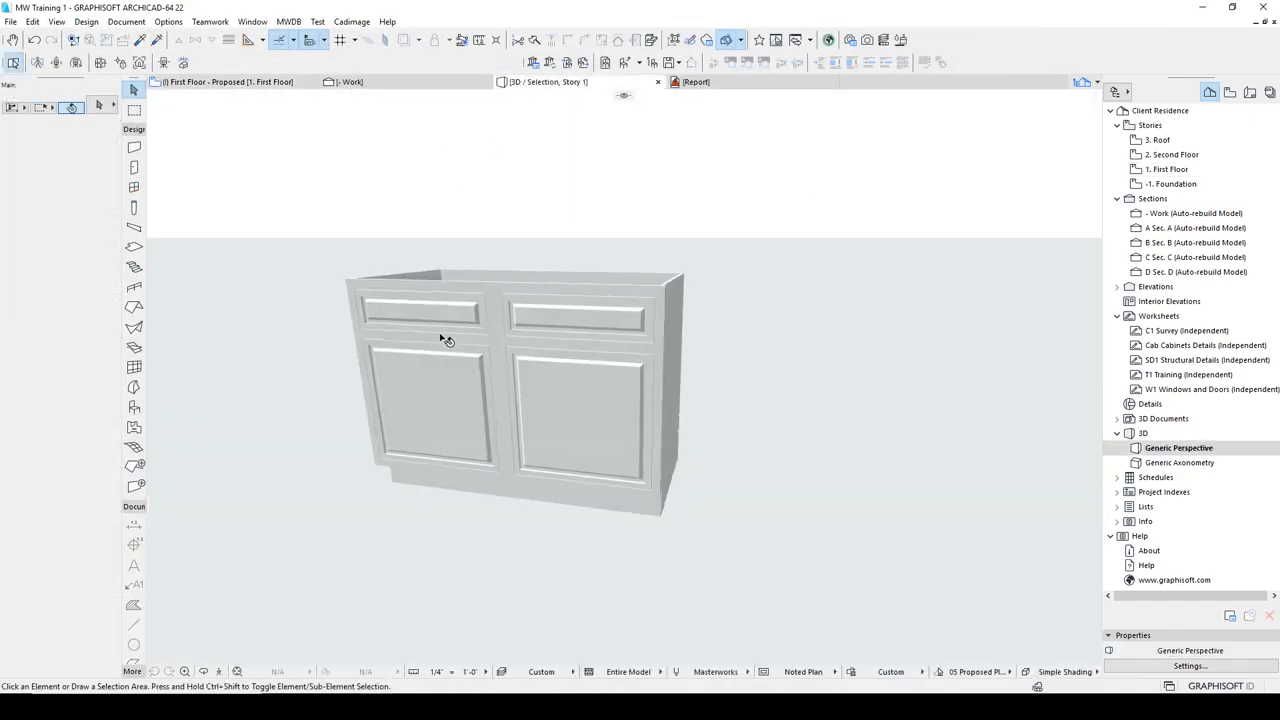
pyautogui.click(390, 82)
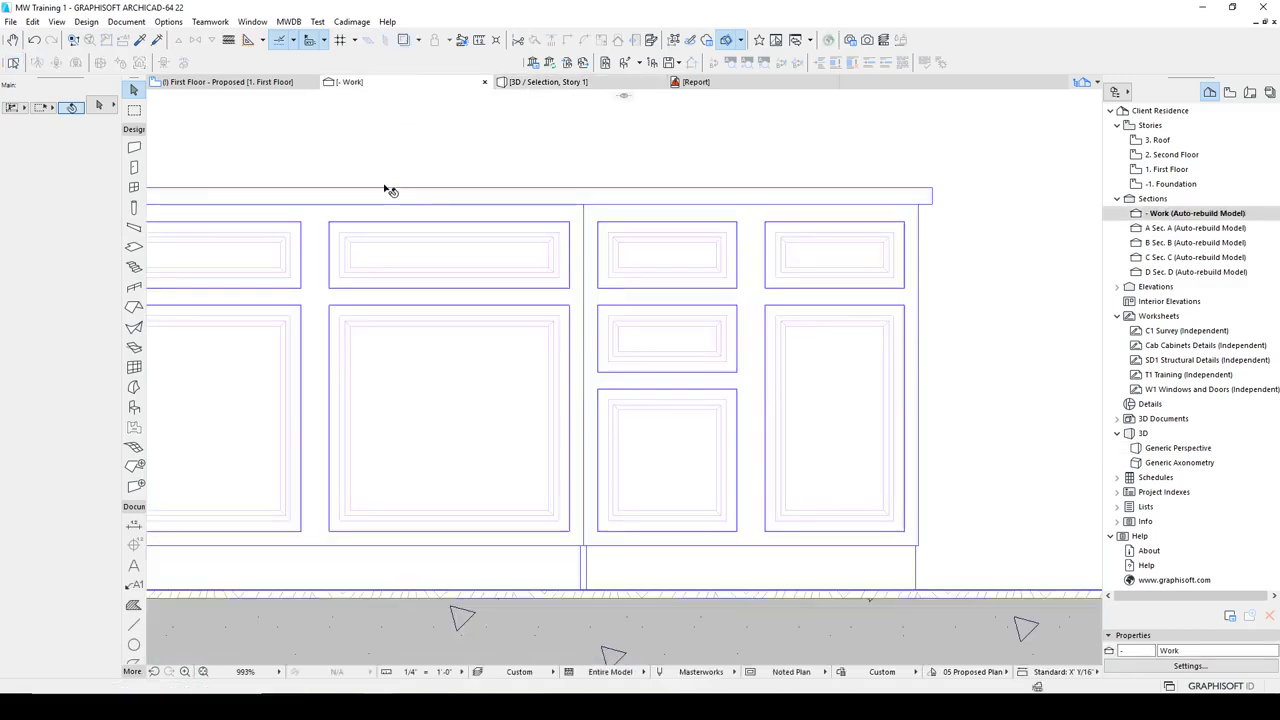
pyautogui.moveTo(532, 344); pyautogui.dragTo(765, 345, button='middle')
pyautogui.click(490, 249)
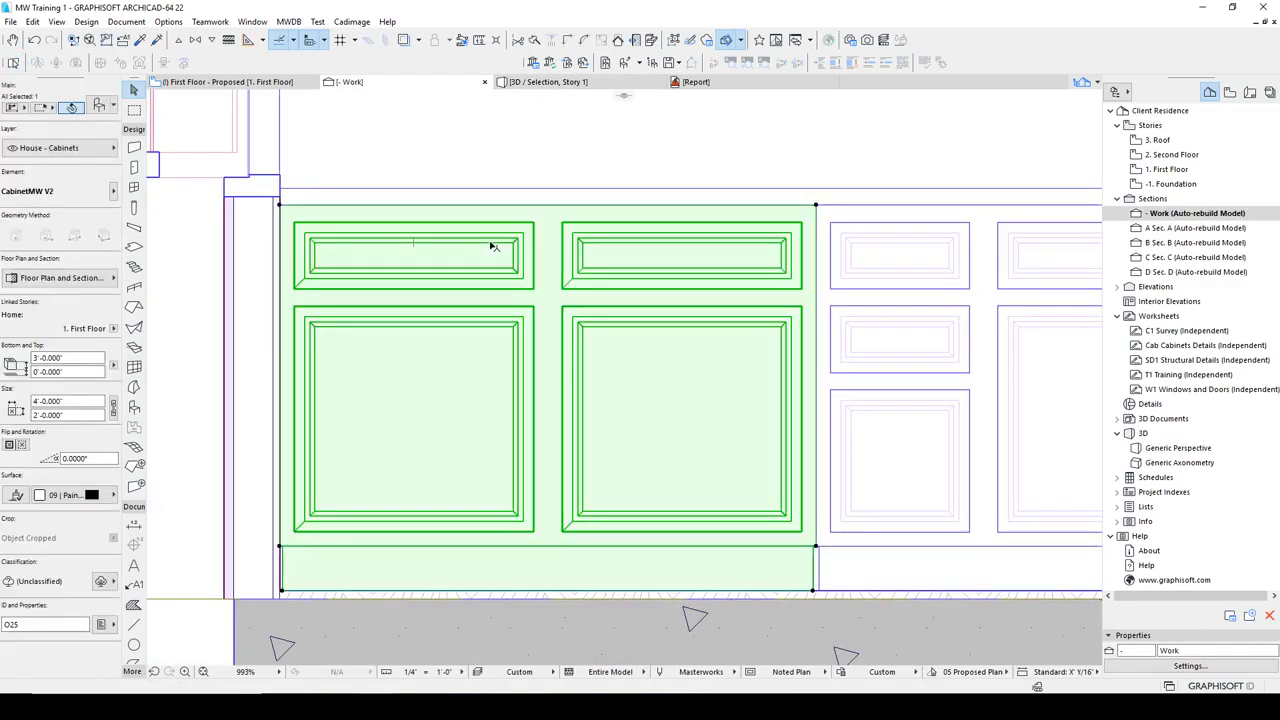
pyautogui.click(608, 140)
# - Edit the Cabinet Door - 1 profile, bend the sloped edge of the panel fill into an arc and save the profile
pyautogui.hotkey('alt', 'p')
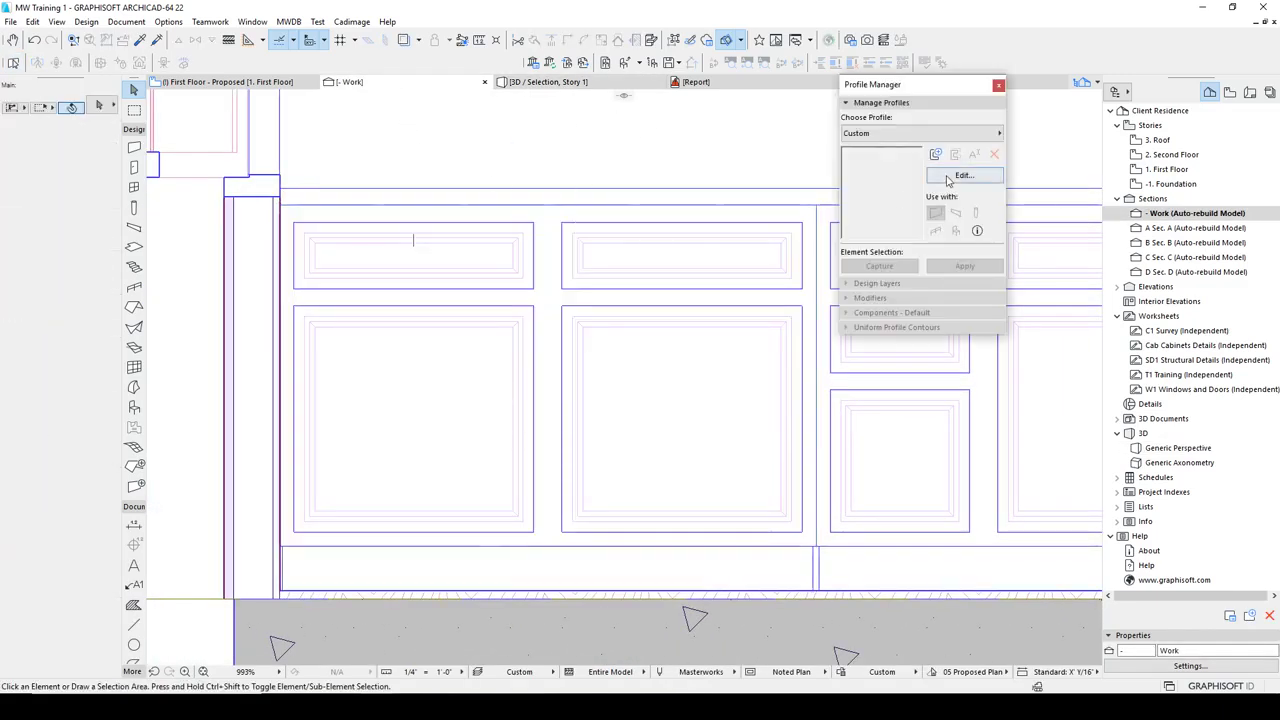
pyautogui.click(955, 133)
pyautogui.click(1045, 245)
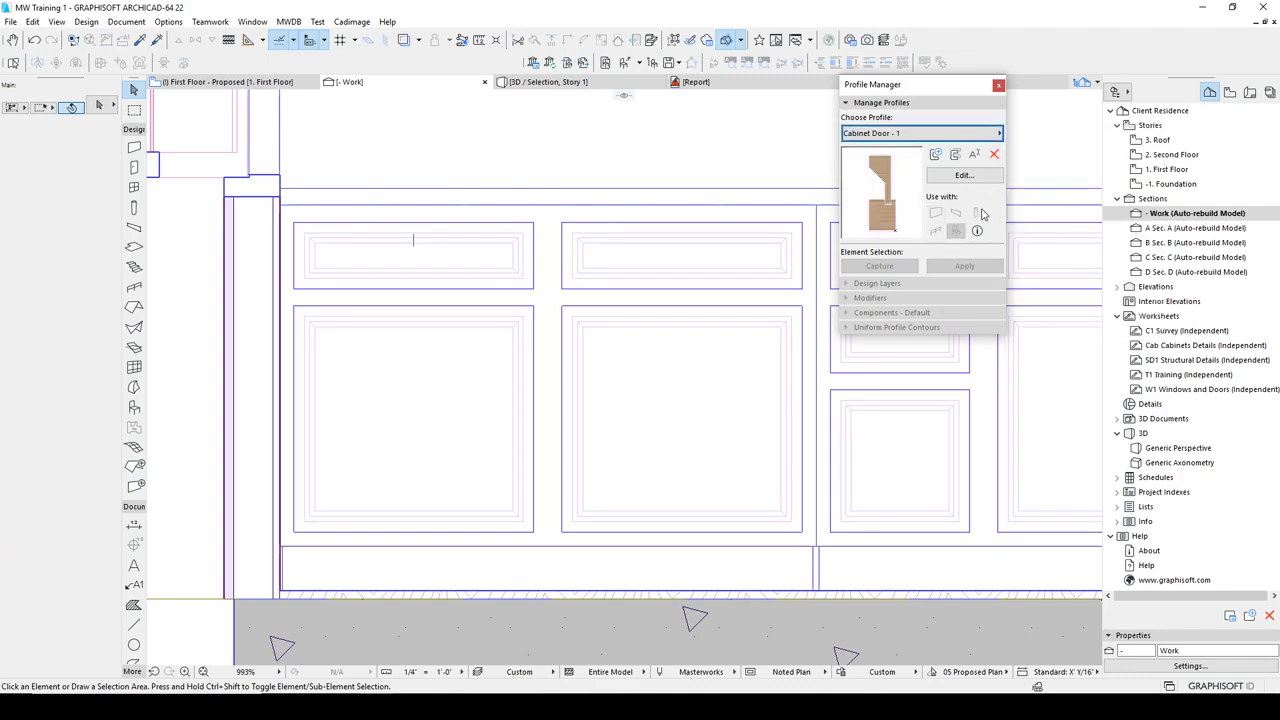
pyautogui.click(964, 175)
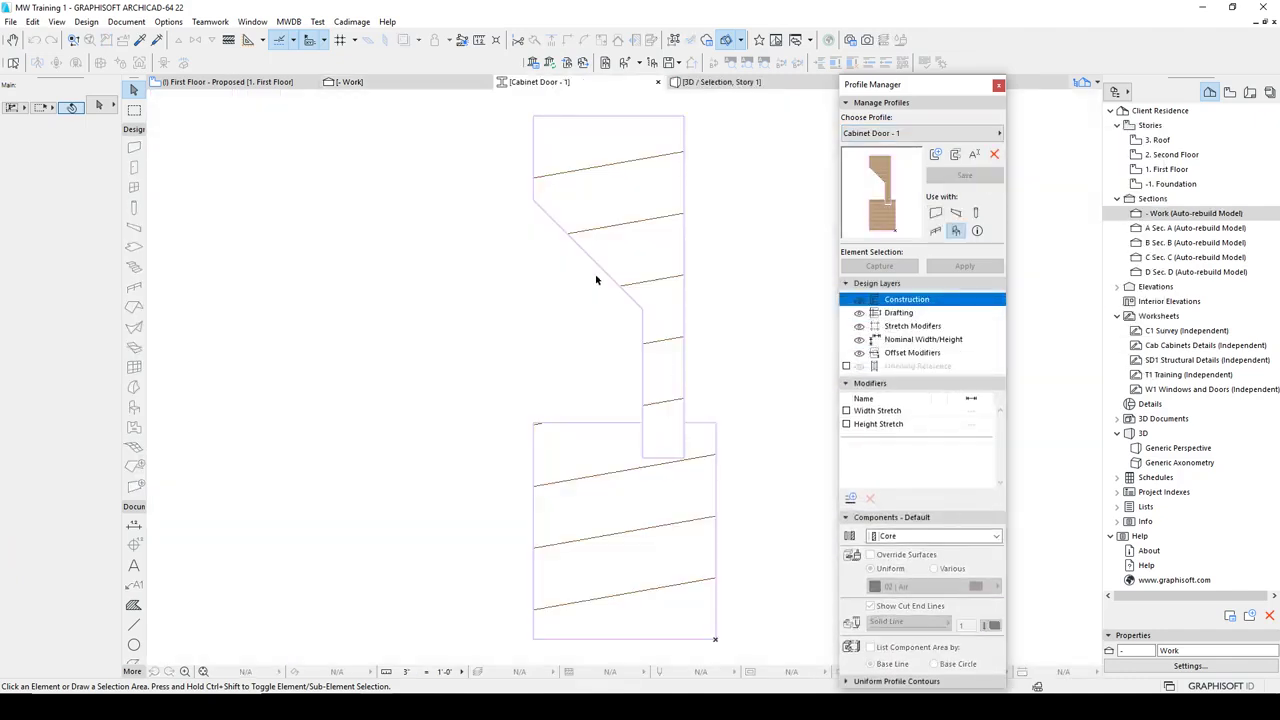
pyautogui.click(601, 270)
pyautogui.click(603, 270)
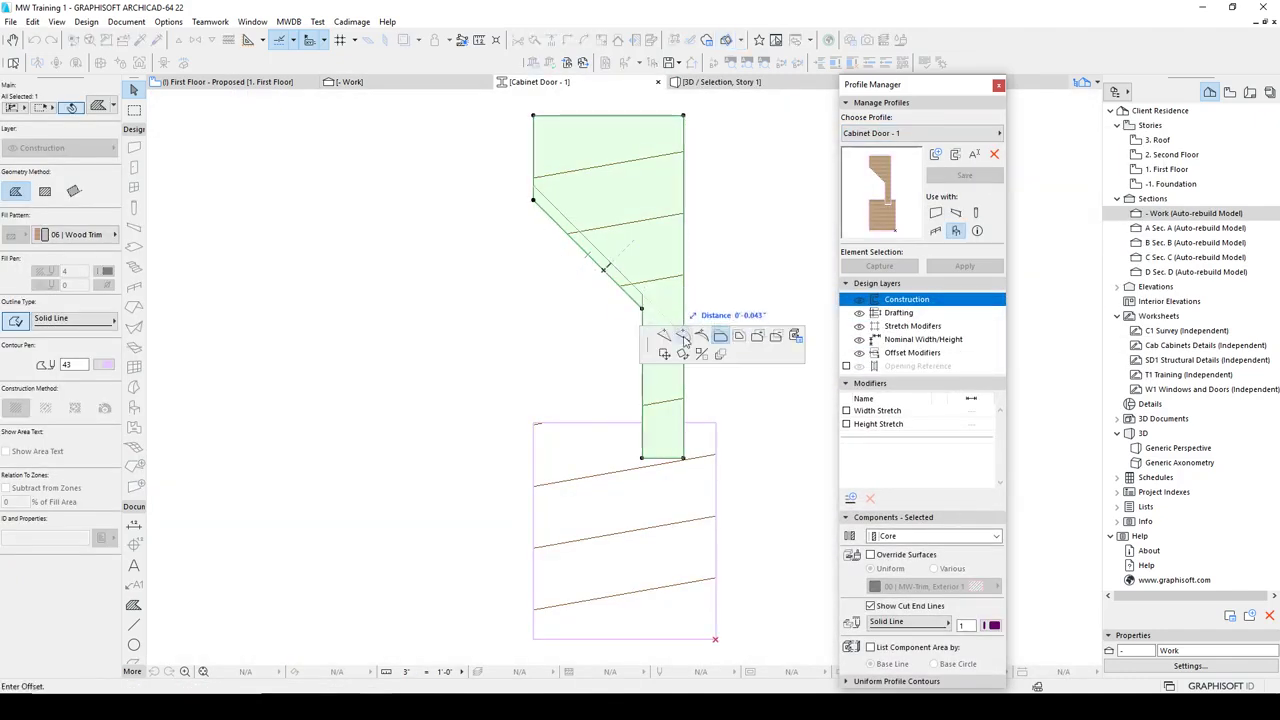
pyautogui.click(681, 336)
pyautogui.click(565, 268)
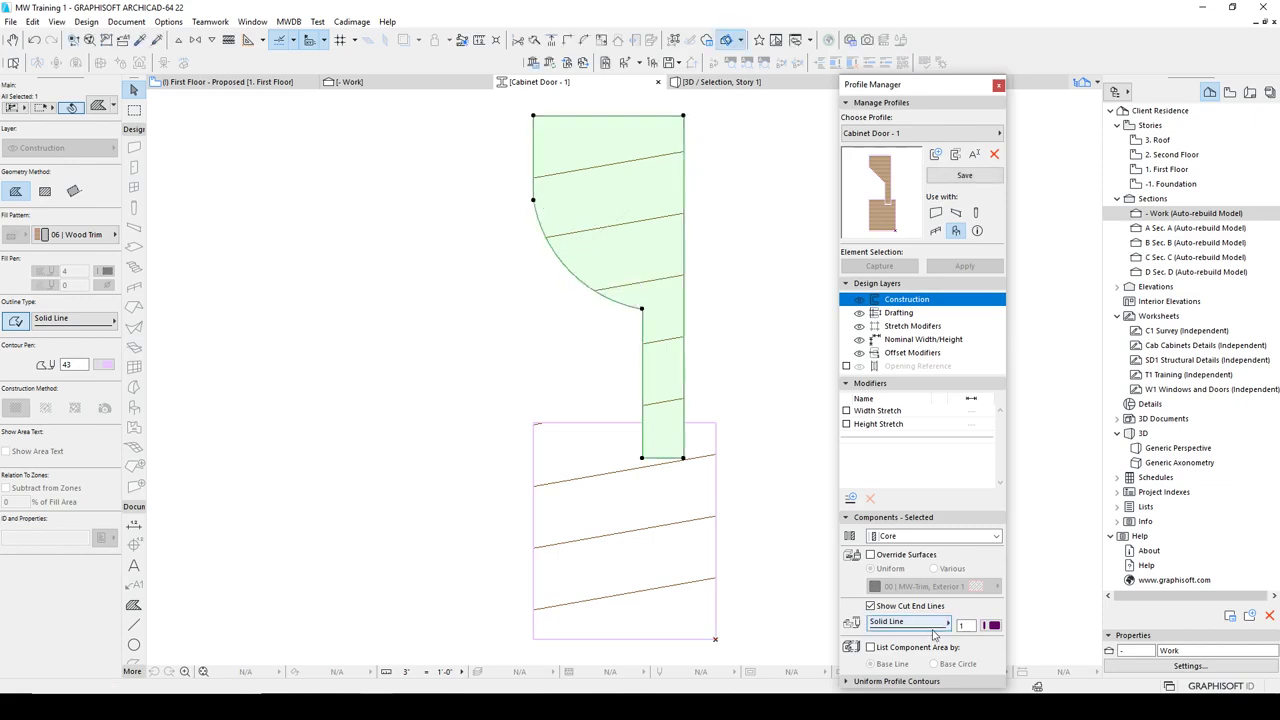
pyautogui.click(950, 178)
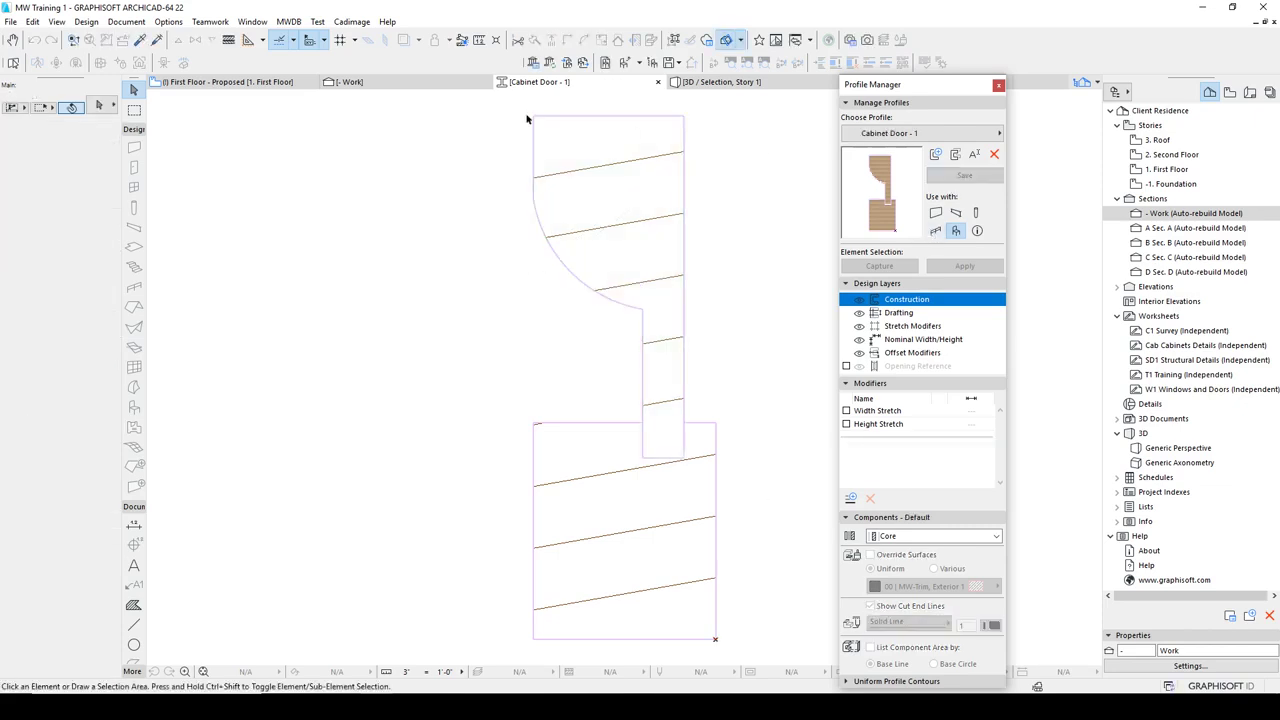
# - From the First Floor plan, show the whole model in 3D and examine the curved profile on the cabinet fronts
pyautogui.click(290, 83)
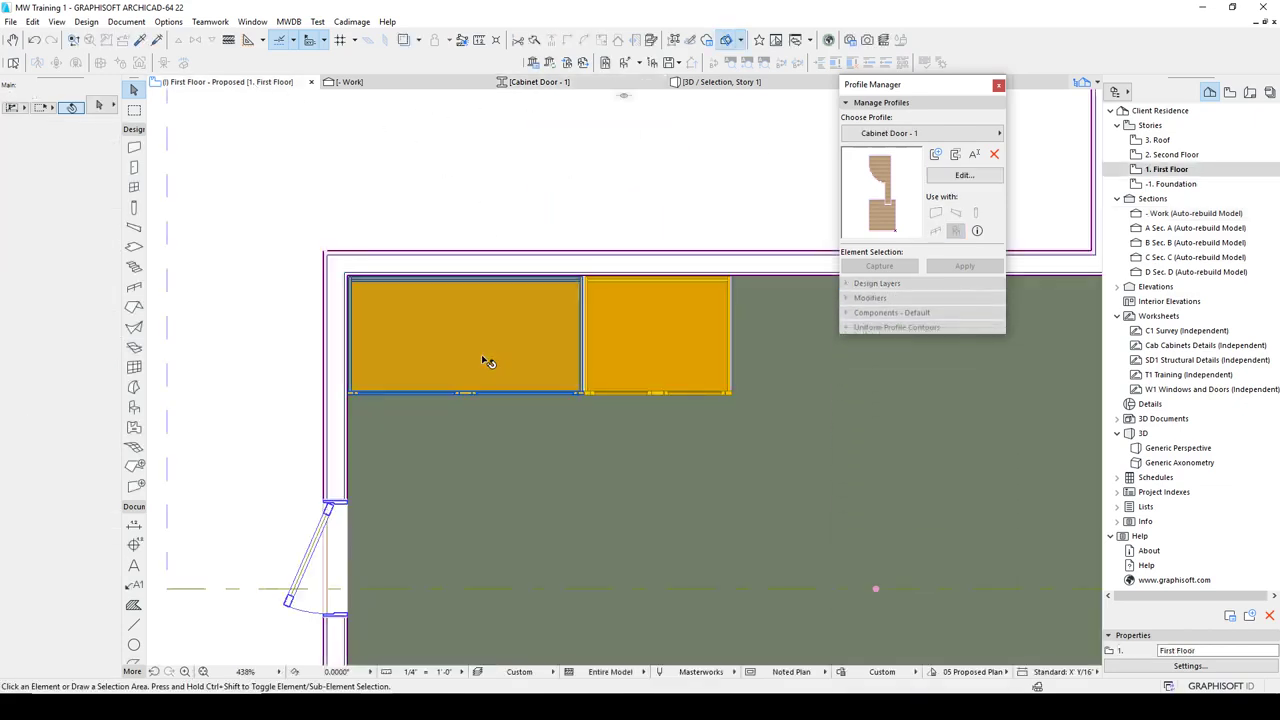
pyautogui.click(487, 356)
pyautogui.keyDown('shift'); pyautogui.click(707, 348); pyautogui.keyUp('shift')
pyautogui.click(488, 212)
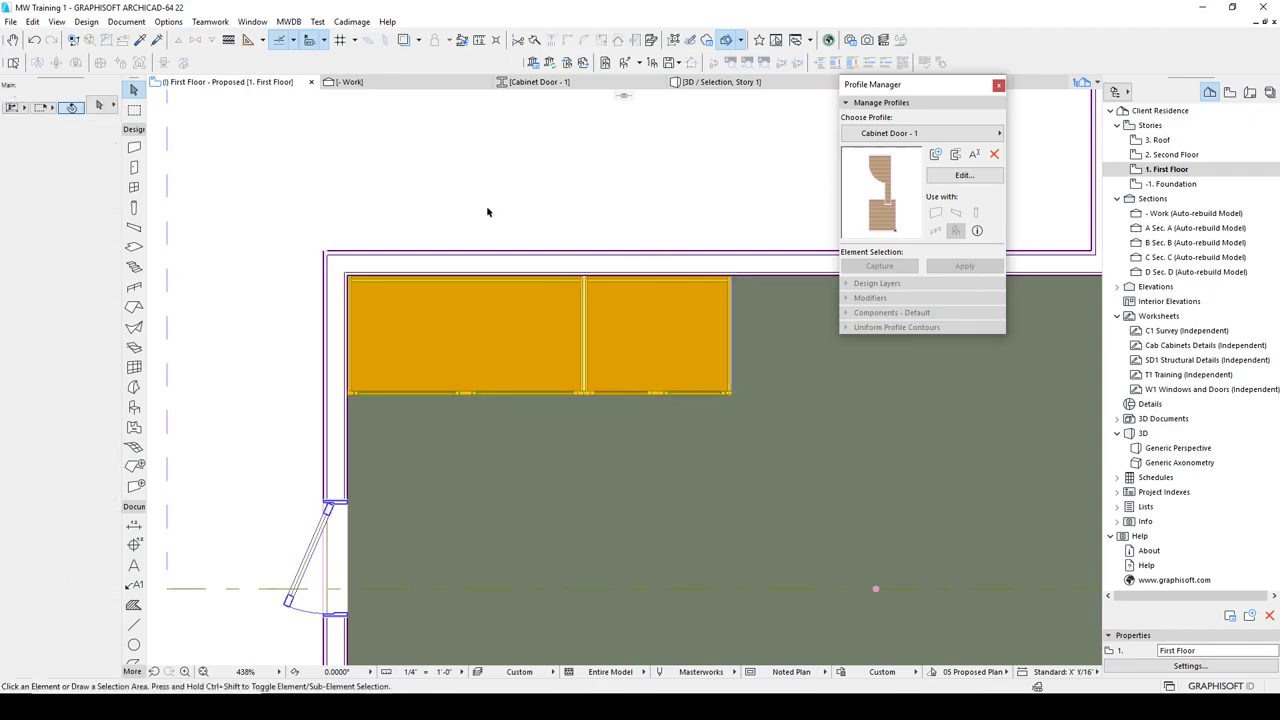
pyautogui.press('F5')
pyautogui.keyDown('shift'); pyautogui.moveTo(546, 327); pyautogui.dragTo(421, 285, button='middle'); pyautogui.keyUp('shift')
pyautogui.scroll(5, 629, 312)
pyautogui.scroll(-4, 661, 400)
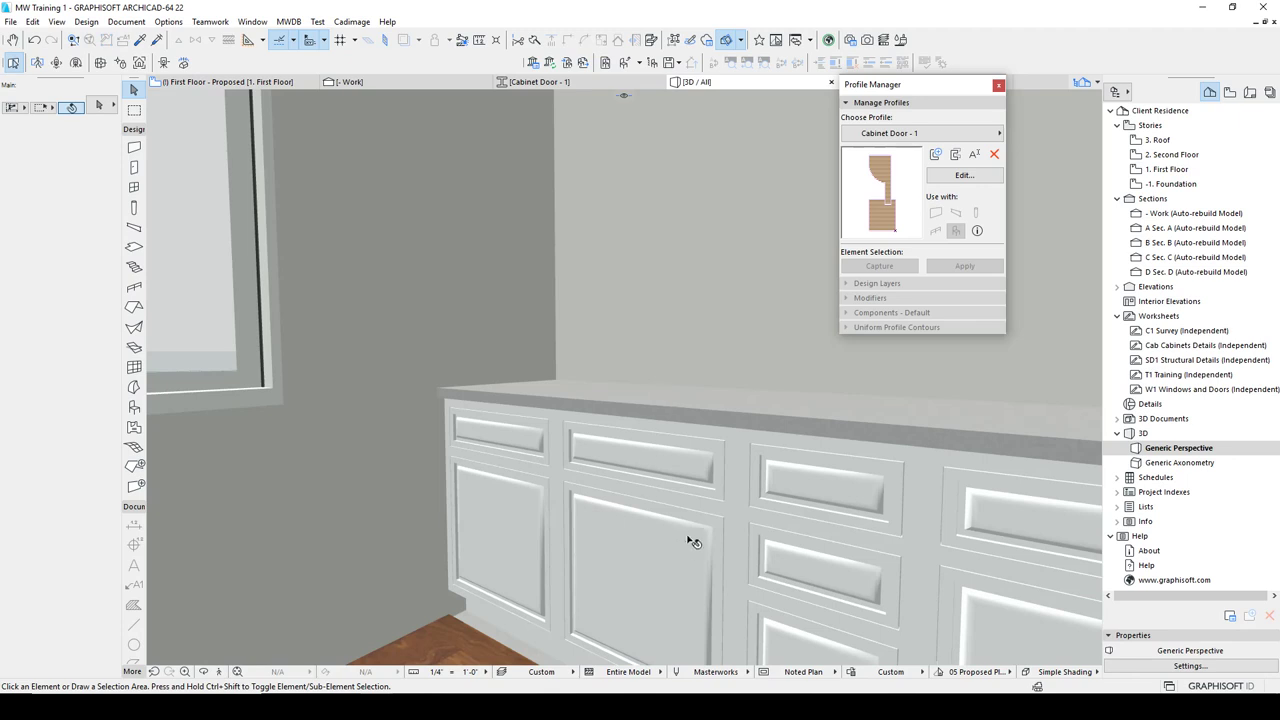
# - Turn the curved edge of the Cabinet Door - 1 panel fill back into a straight slope and save the profile
pyautogui.click(964, 175)
pyautogui.click(590, 290)
pyautogui.click(590, 290)
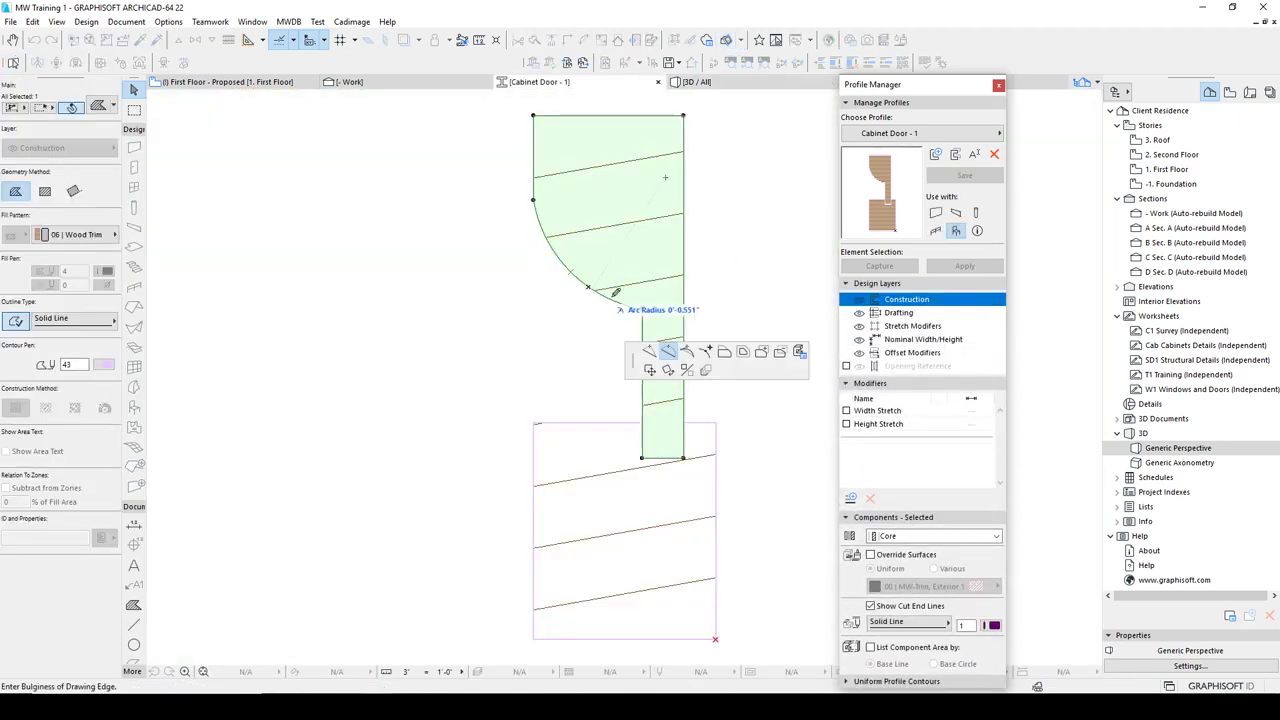
pyautogui.click(668, 352)
pyautogui.press('Escape')
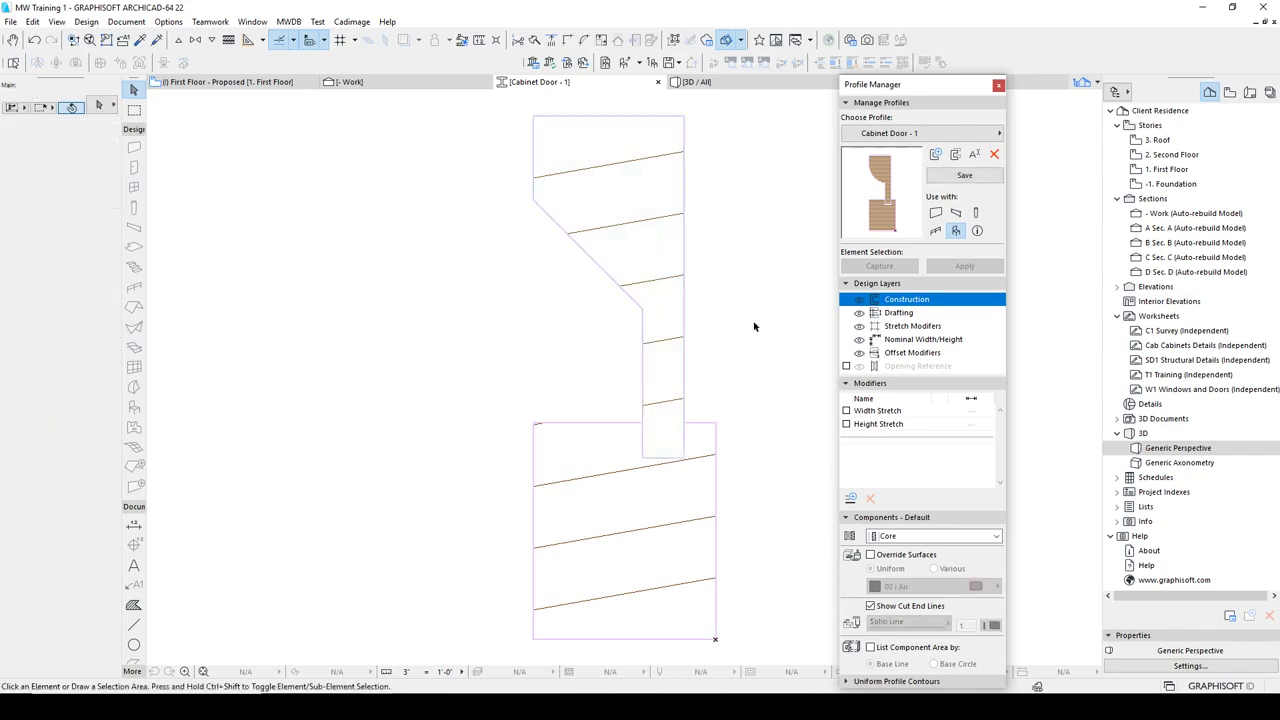
pyautogui.click(964, 175)
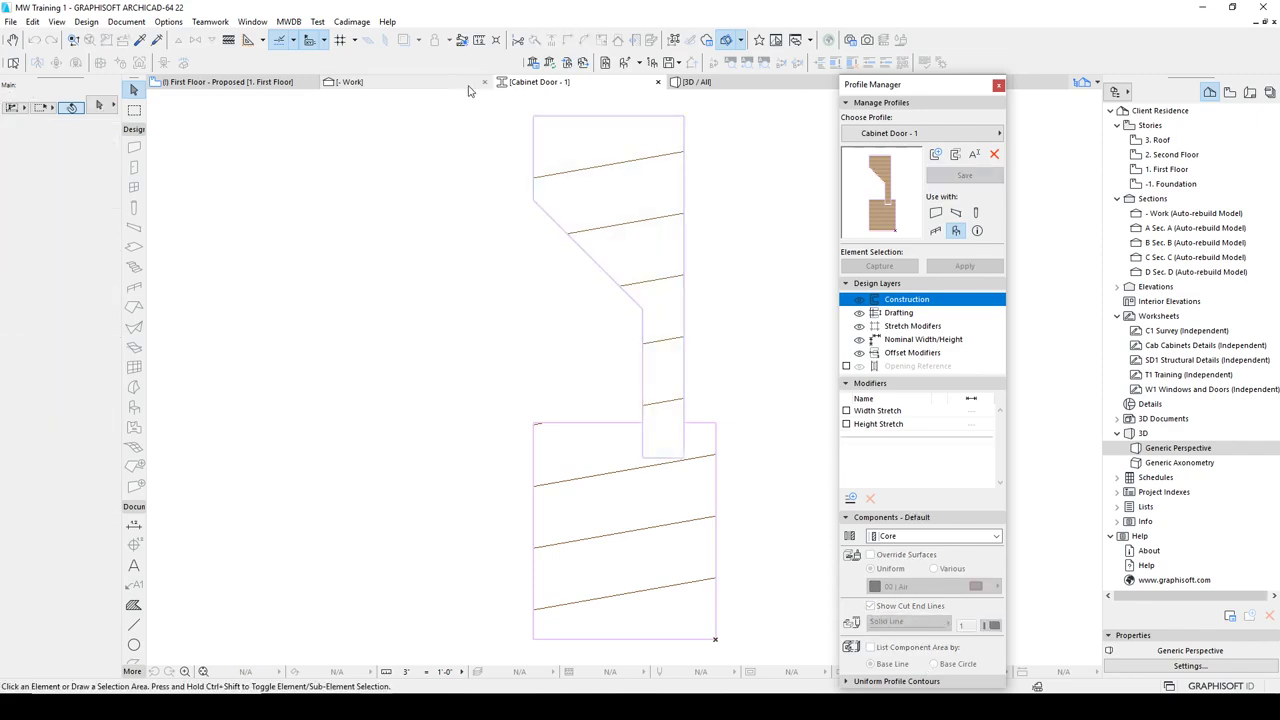
# - In the 3D view, offset the wood floor slab's edge that runs along the base cabinets' toekick
pyautogui.click(703, 85)
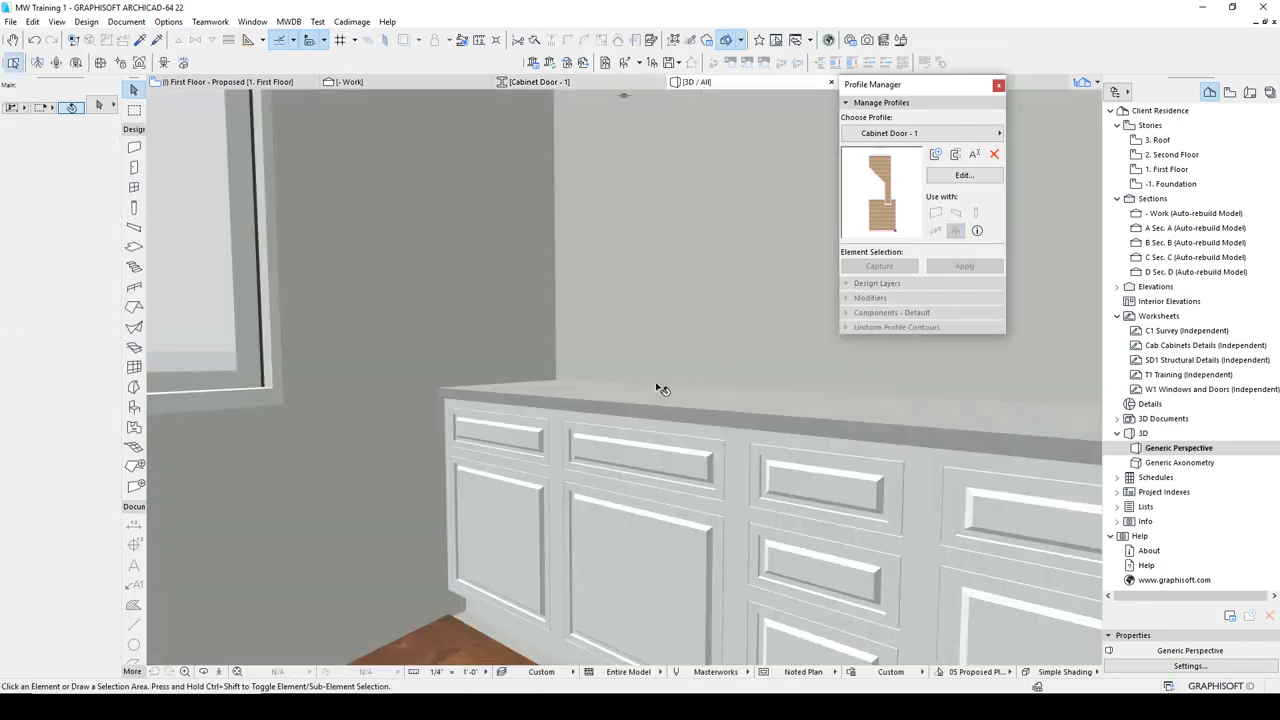
pyautogui.keyDown('shift'); pyautogui.moveTo(783, 446); pyautogui.dragTo(648, 241, button='middle'); pyautogui.keyUp('shift')
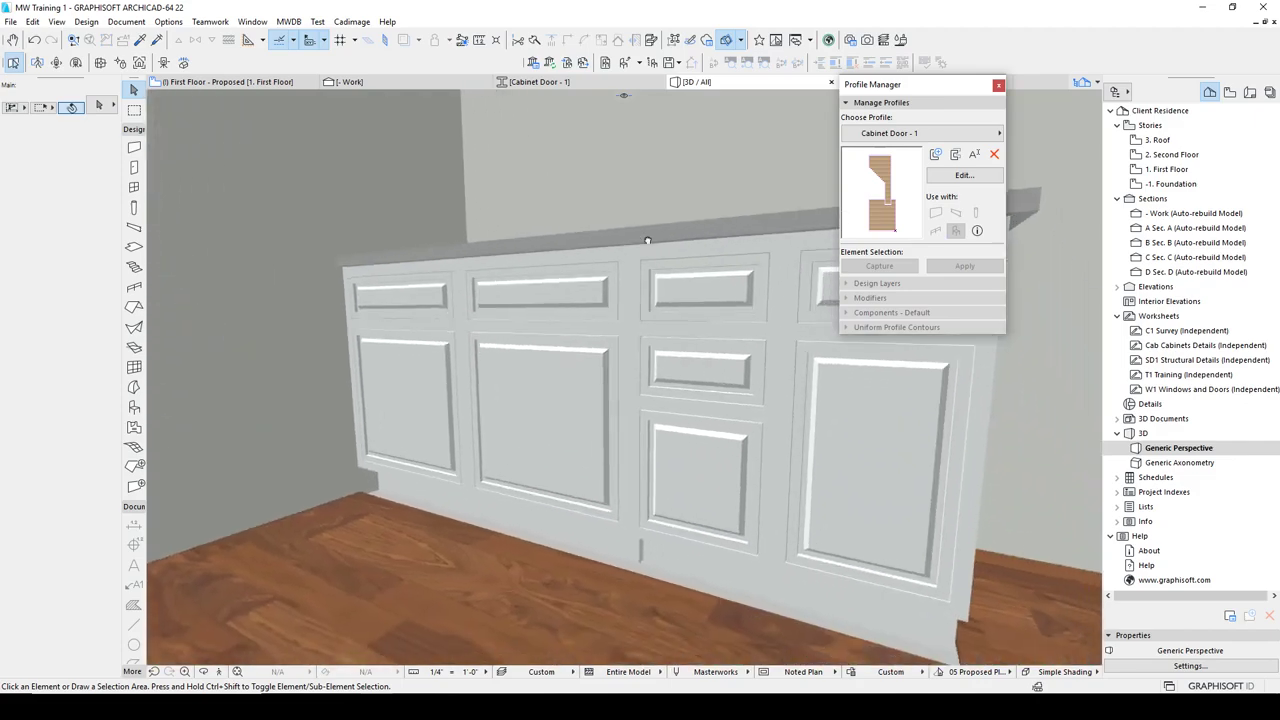
pyautogui.click(483, 532)
pyautogui.keyDown('shift'); pyautogui.moveTo(483, 532); pyautogui.dragTo(740, 480, button='middle'); pyautogui.keyUp('shift')
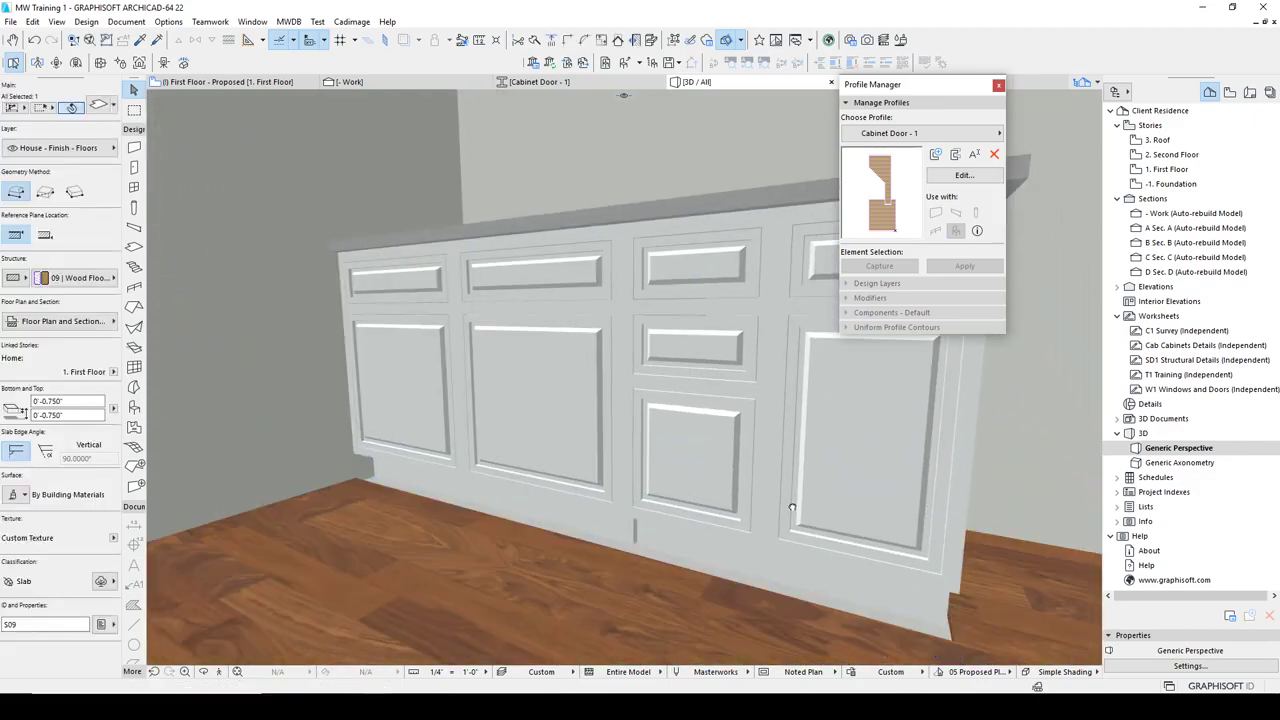
pyautogui.click(811, 604)
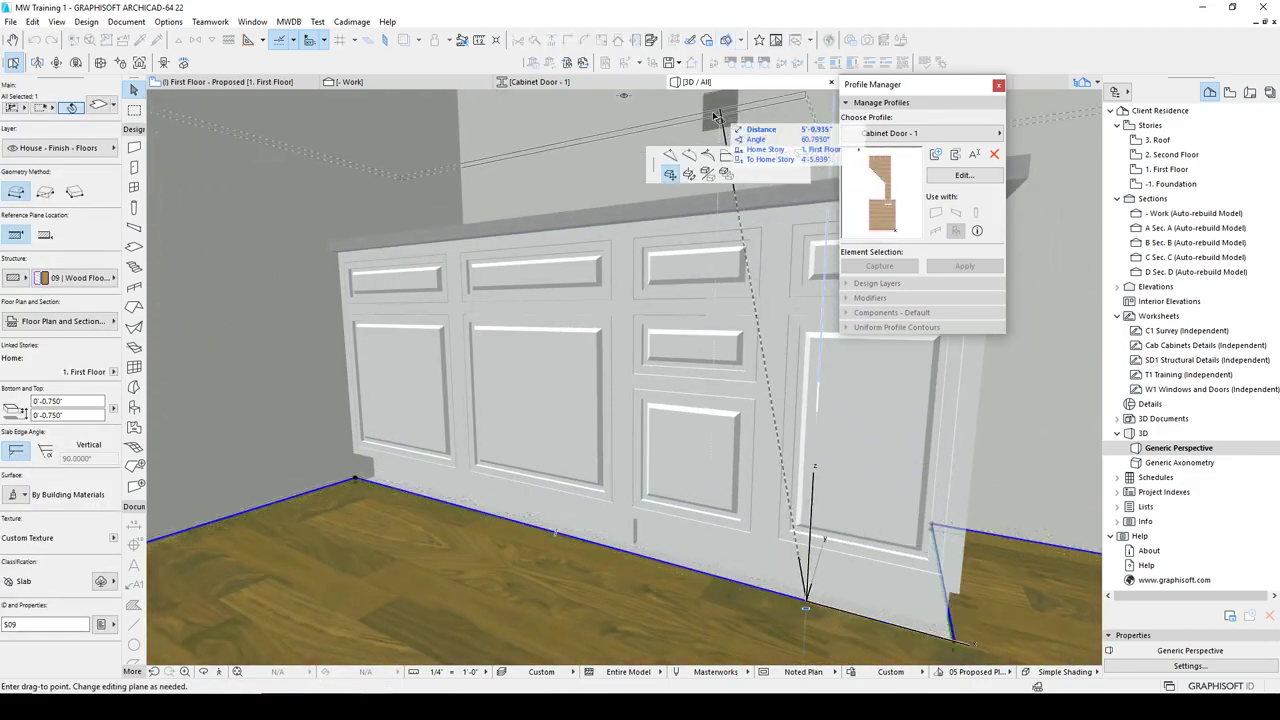
pyautogui.click(727, 156)
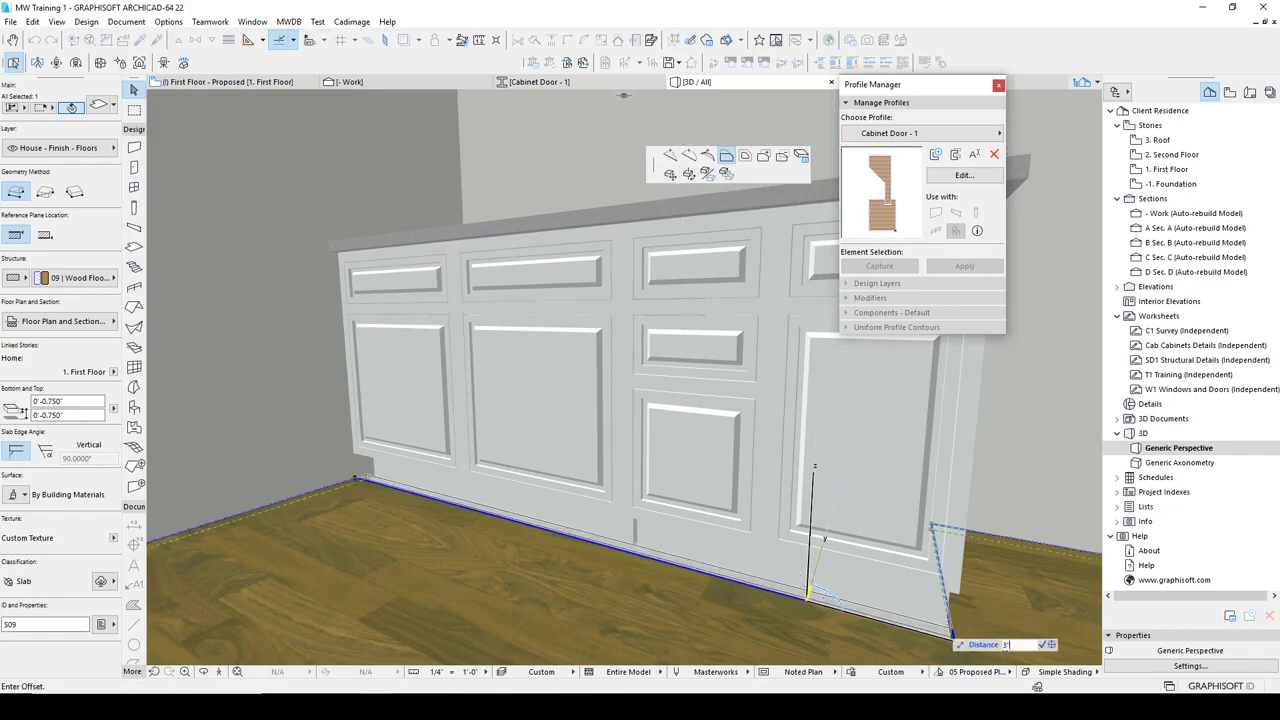
pyautogui.click(945, 623)
pyautogui.keyDown('shift'); pyautogui.moveTo(786, 640); pyautogui.dragTo(919, 489, button='middle'); pyautogui.keyUp('shift')
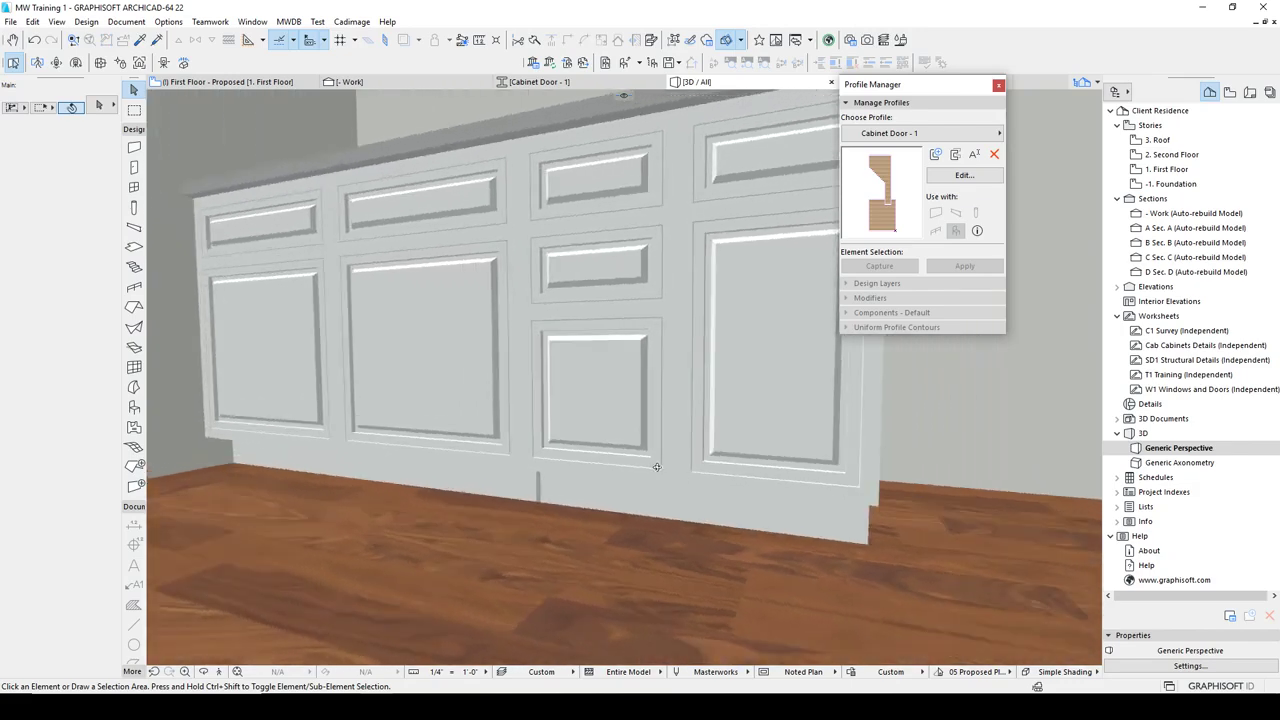
pyautogui.keyDown('shift'); pyautogui.moveTo(656, 467); pyautogui.dragTo(617, 462, button='middle'); pyautogui.keyUp('shift')
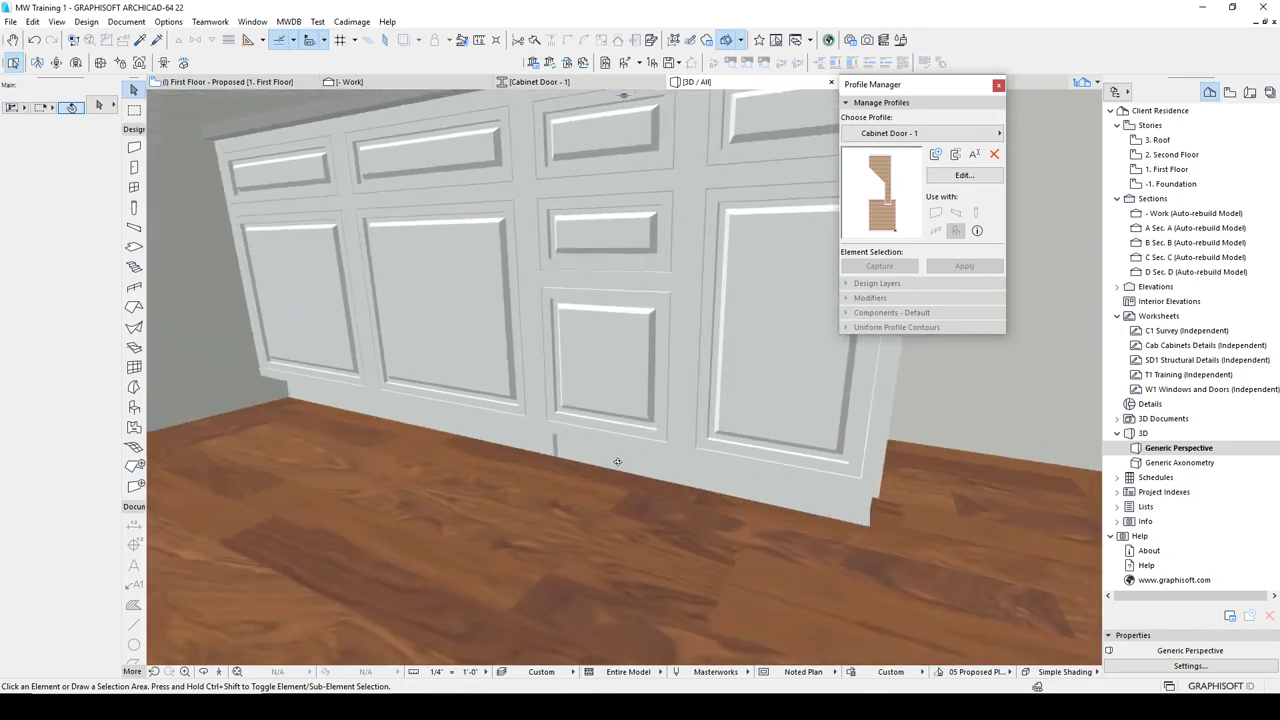
pyautogui.scroll(-2, 555, 436)
pyautogui.moveTo(587, 415)
pyautogui.mouseDown(button='middle')
pyautogui.moveTo(586, 466)
pyautogui.moveTo(588, 414)
pyautogui.mouseUp(button='middle')
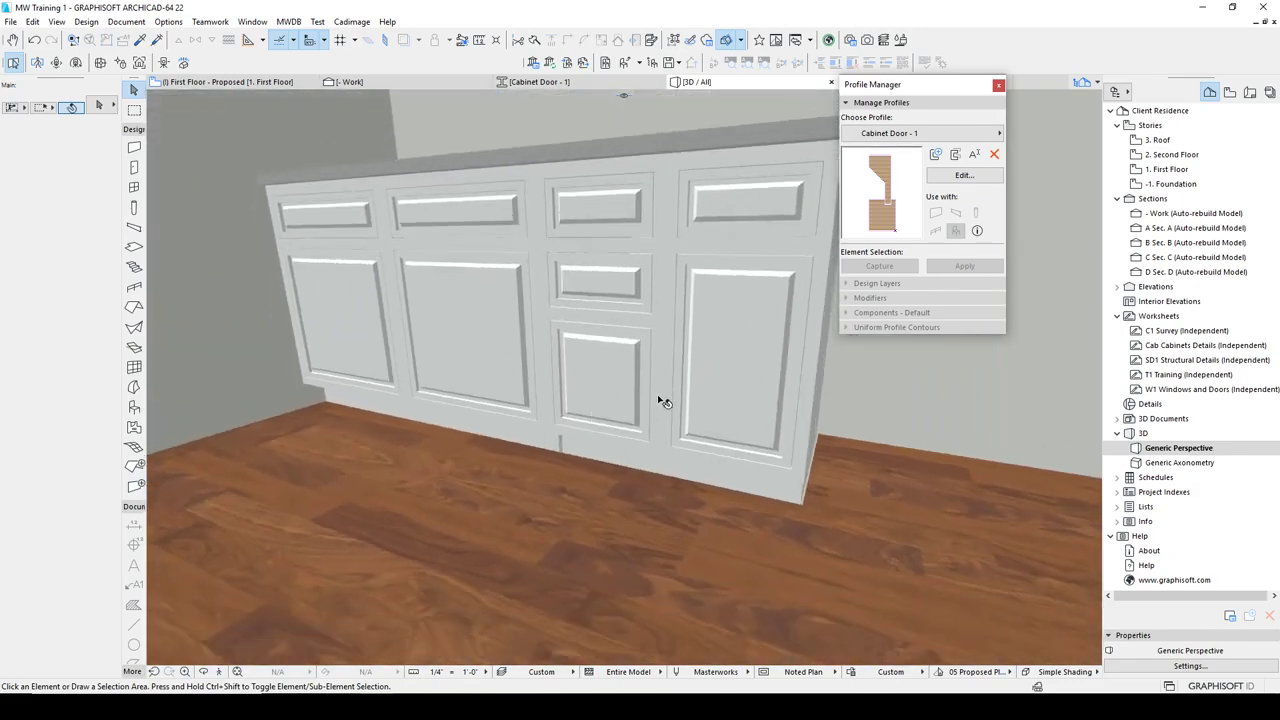
# - On the First Floor plan, copy the corner base cabinet in place and elevate the selected cabinet by 4
pyautogui.click(240, 81)
pyautogui.click(492, 350)
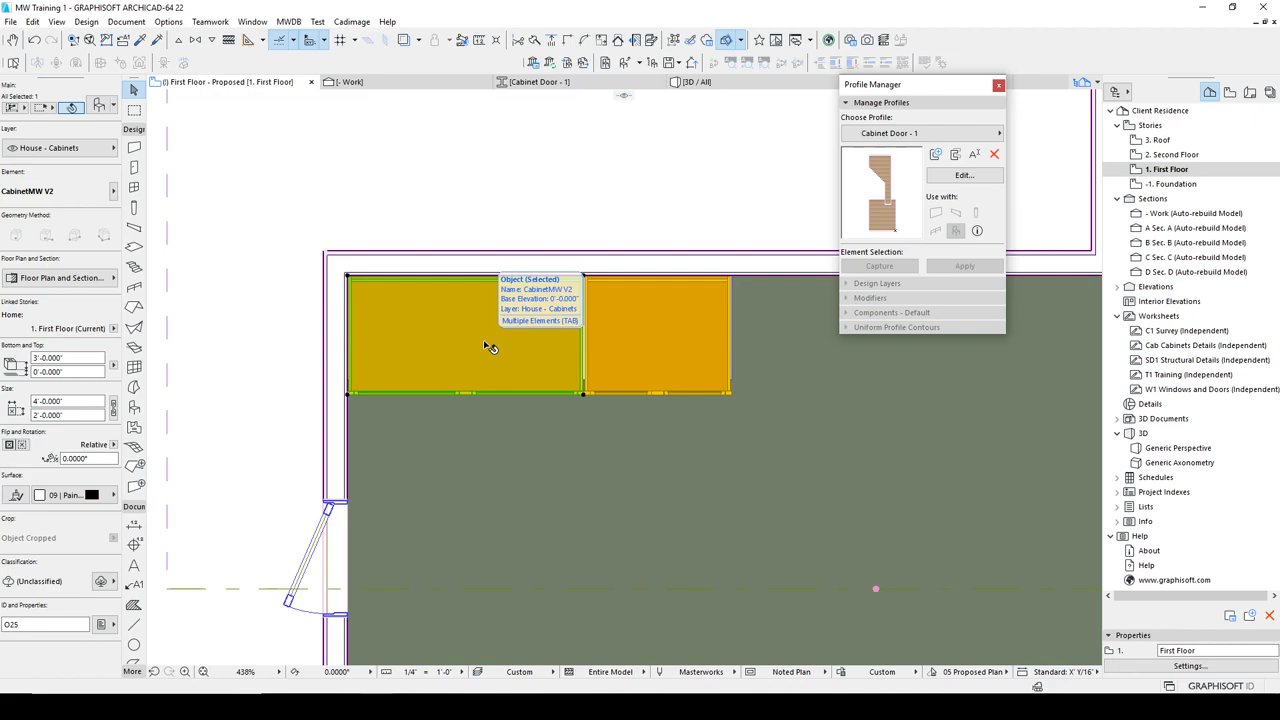
pyautogui.hotkey('ctrl', 'shift', 'd')
pyautogui.click(584, 276)
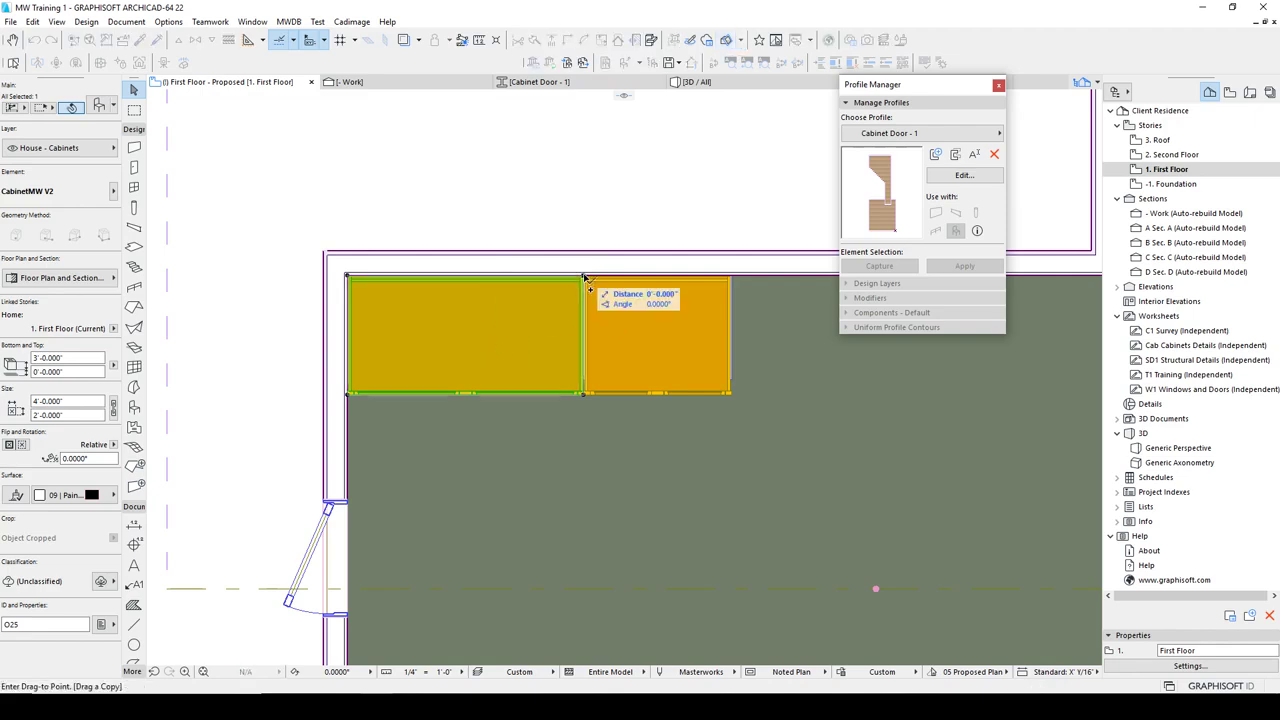
pyautogui.click(584, 276)
pyautogui.hotkey('ctrl', '9')
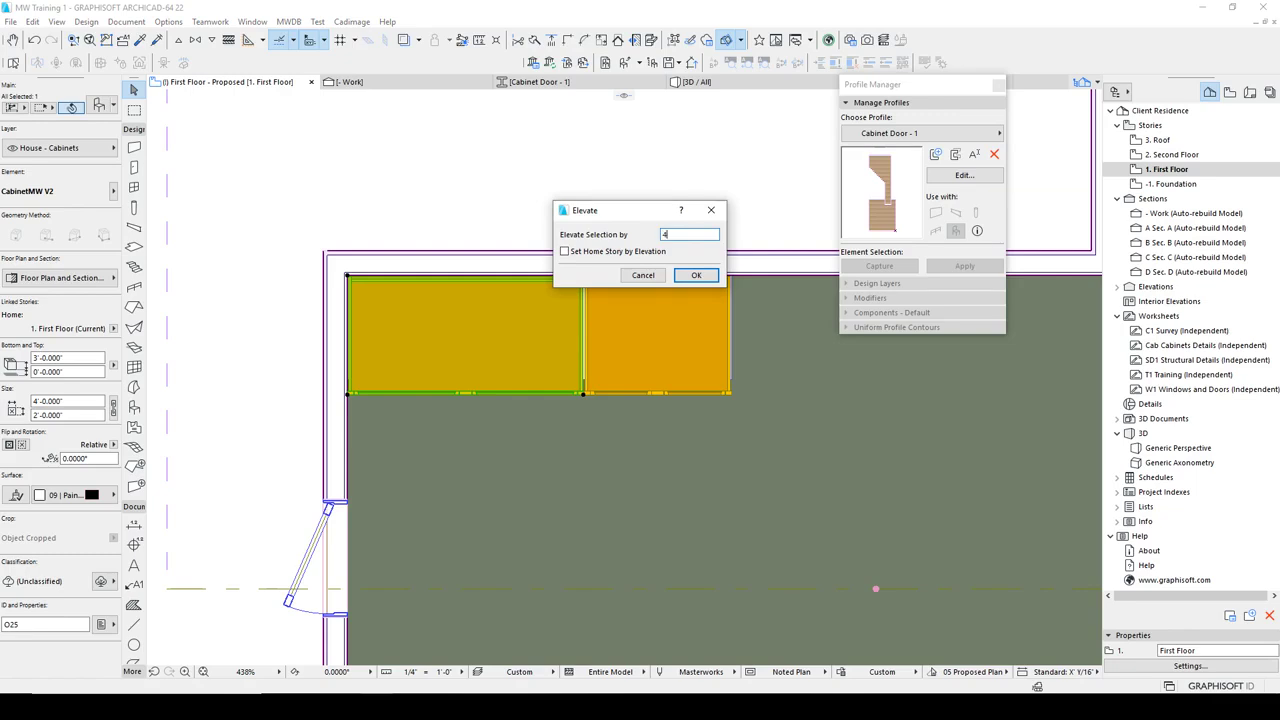
pyautogui.press('Return')
pyautogui.click(480, 105)
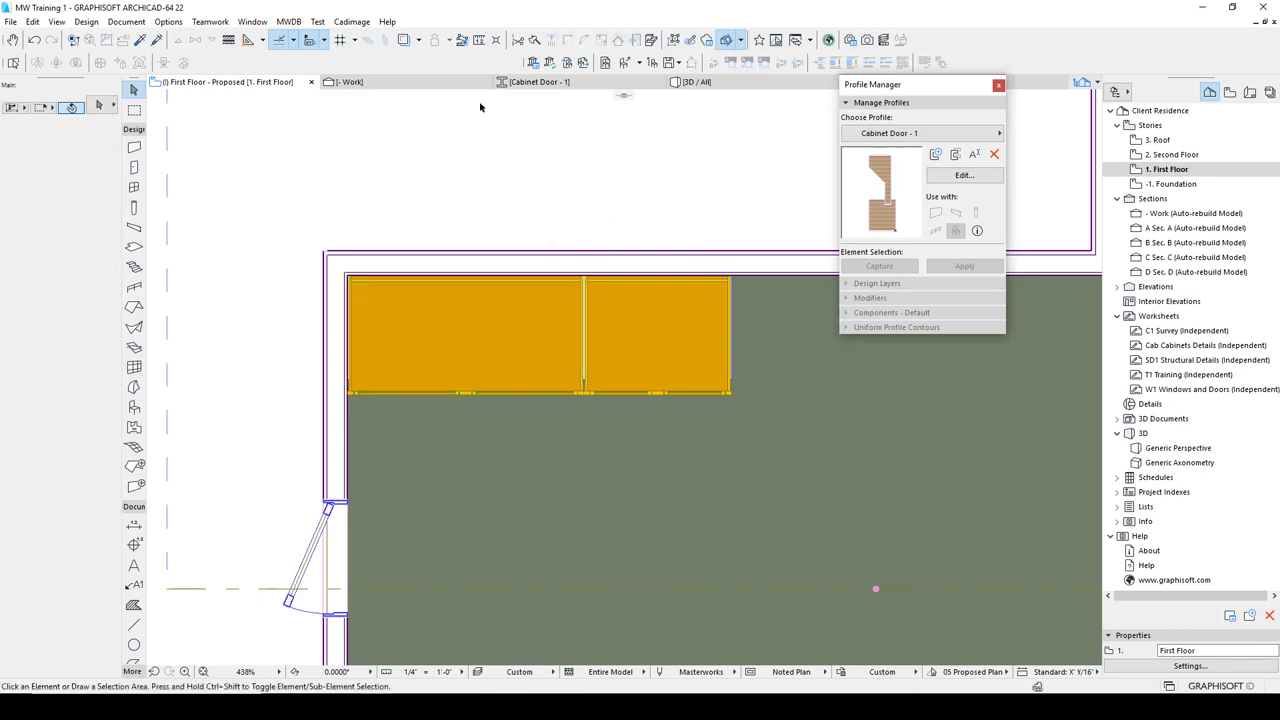
# - In the Work section, edit the upper cabinet's settings to include a top panel and leave out the toekick
pyautogui.click(428, 84)
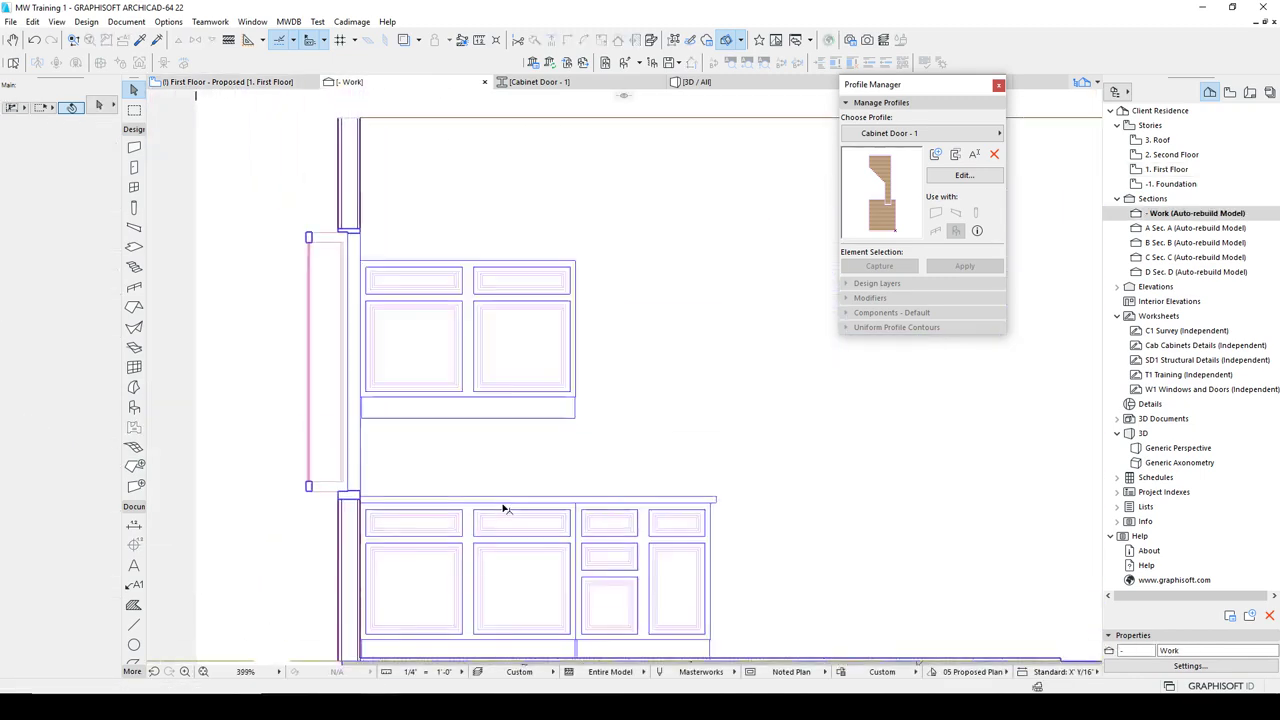
pyautogui.click(462, 313)
pyautogui.click(99, 108)
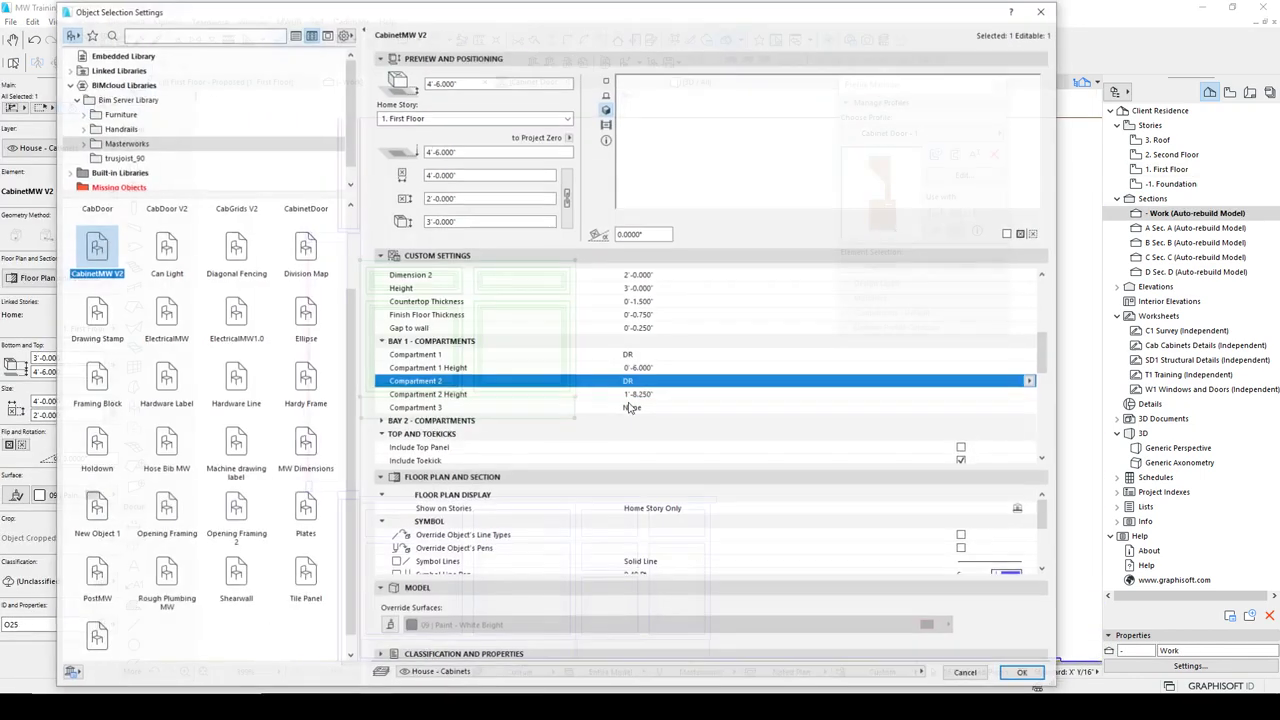
pyautogui.moveTo(1044, 342); pyautogui.dragTo(1047, 372)
pyautogui.click(964, 342)
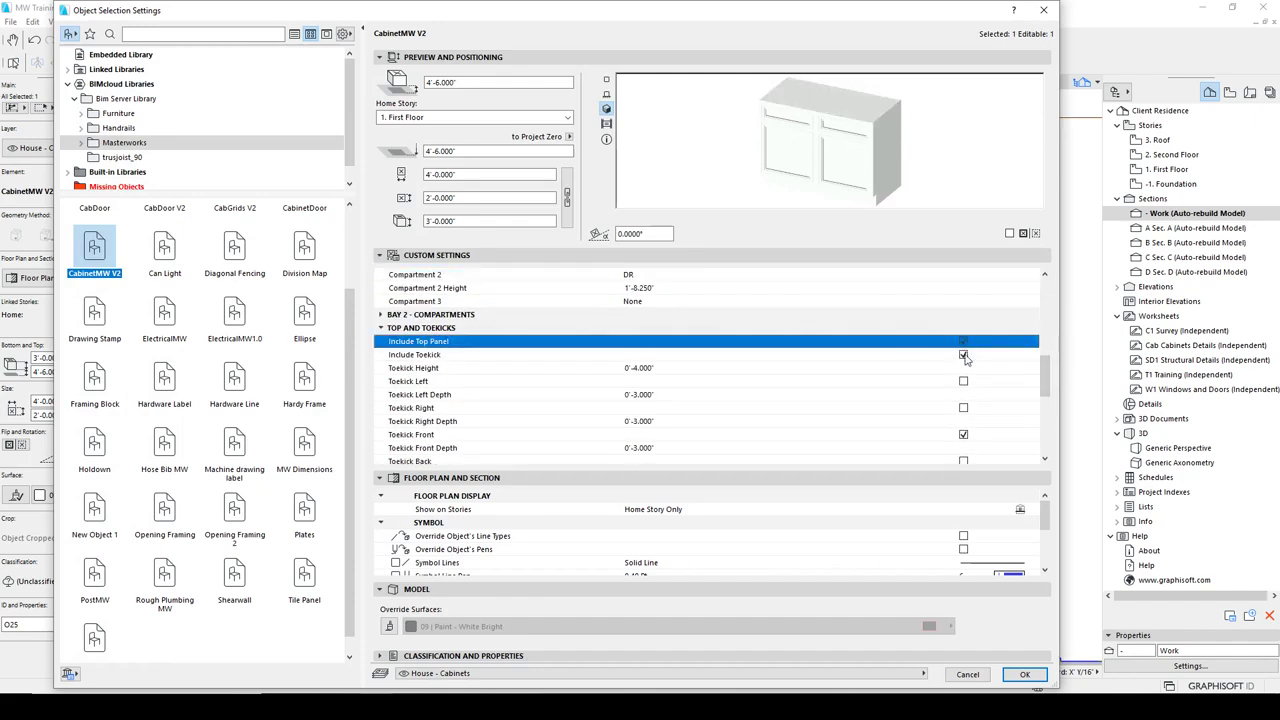
pyautogui.click(965, 355)
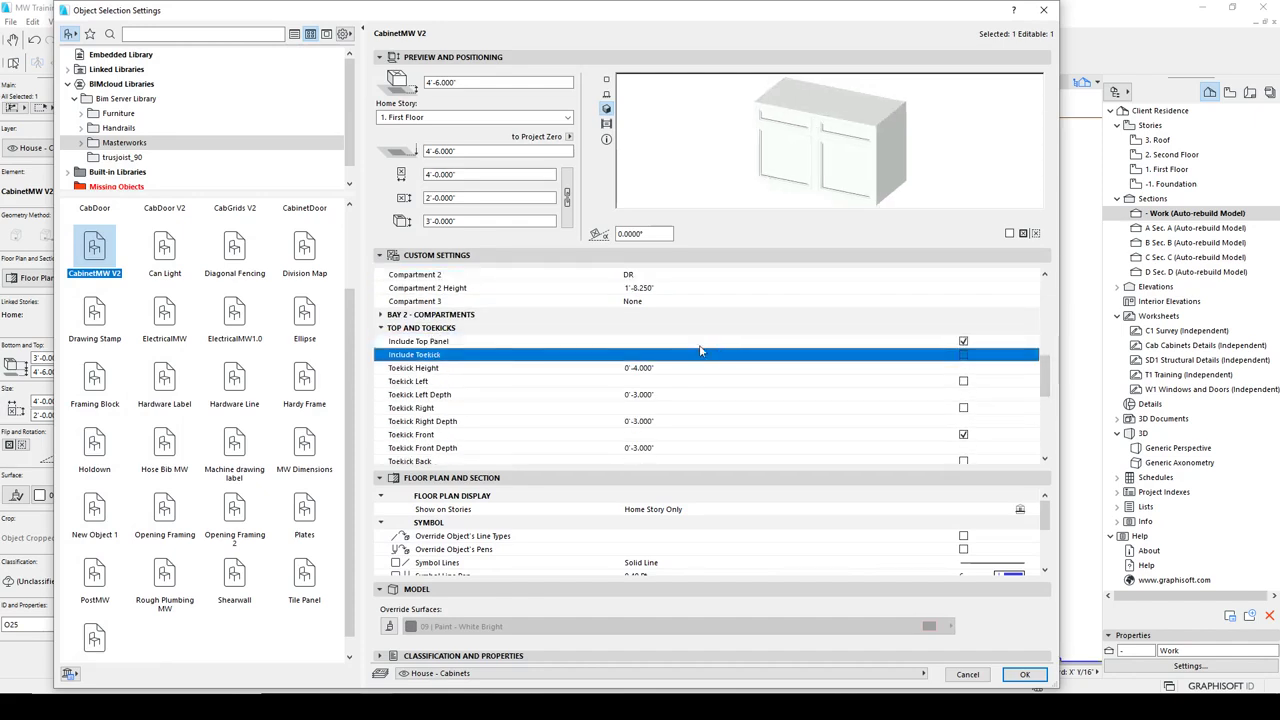
# - Set the upper cabinet's depth to 13 inches (1'-1.000") and apply the settings
pyautogui.click(471, 196)
pyautogui.write('1')
pyautogui.press('Tab')
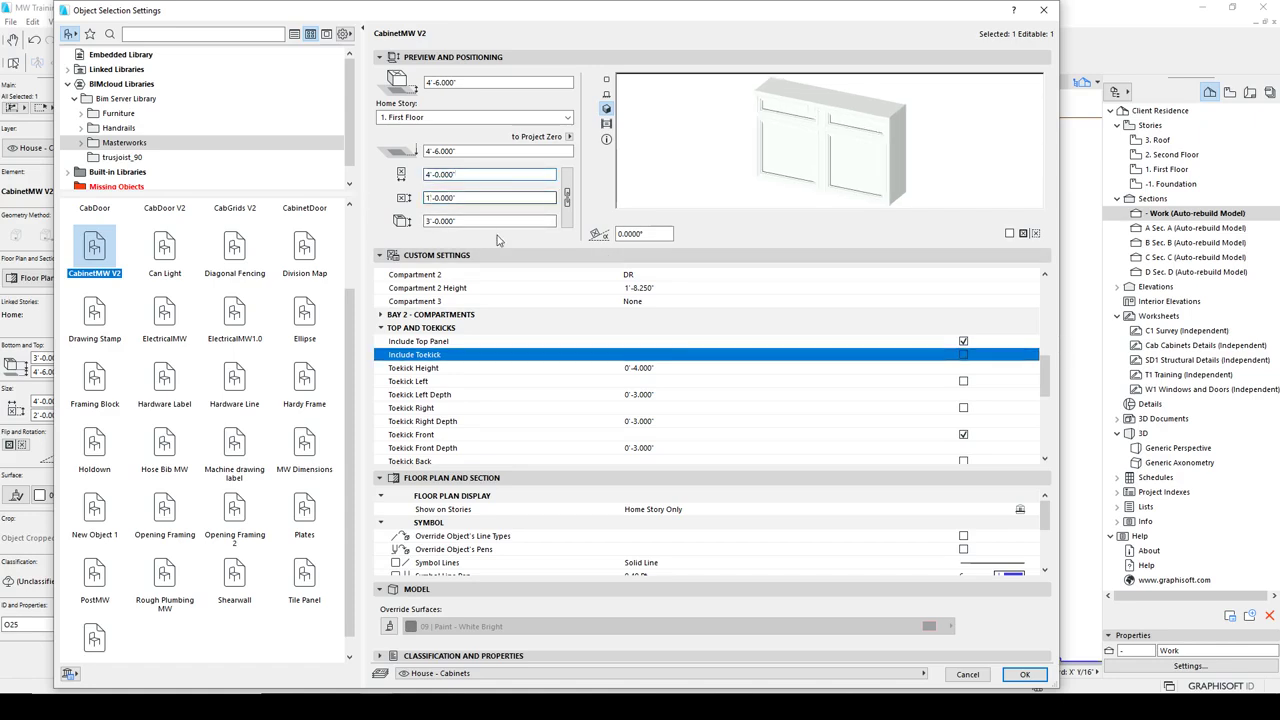
pyautogui.moveTo(473, 197); pyautogui.dragTo(346, 193)
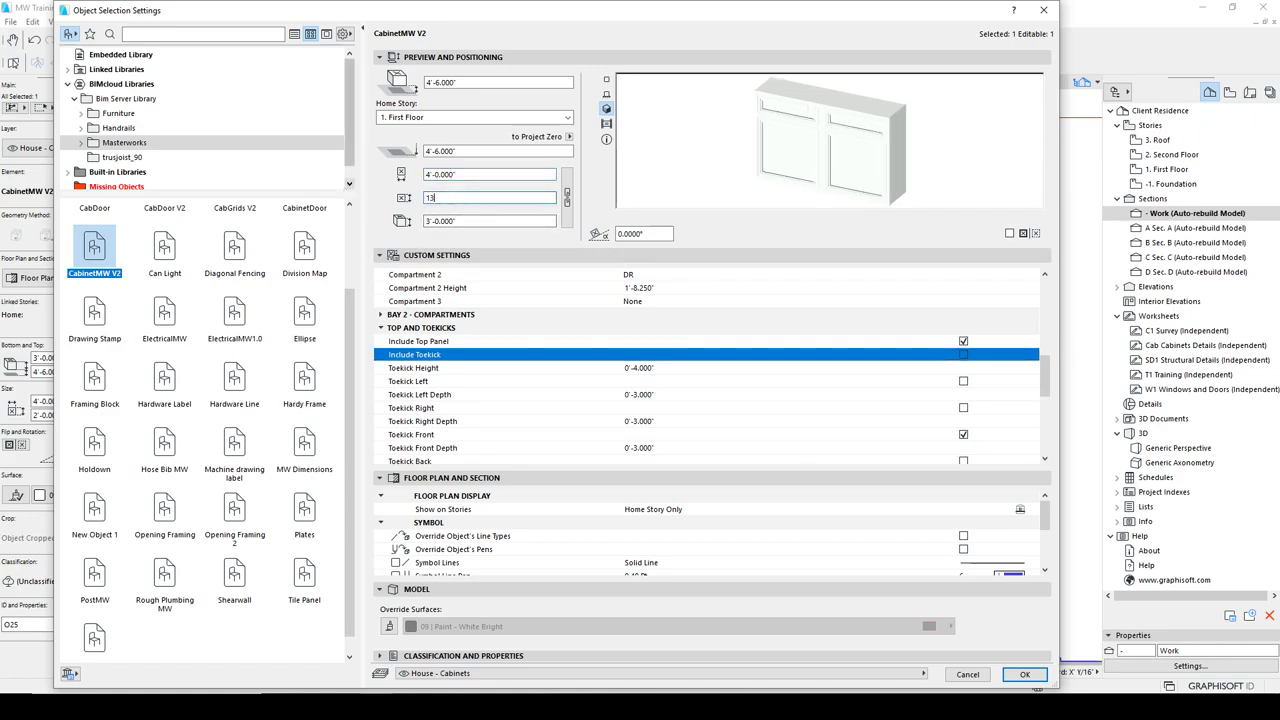
pyautogui.press('Tab')
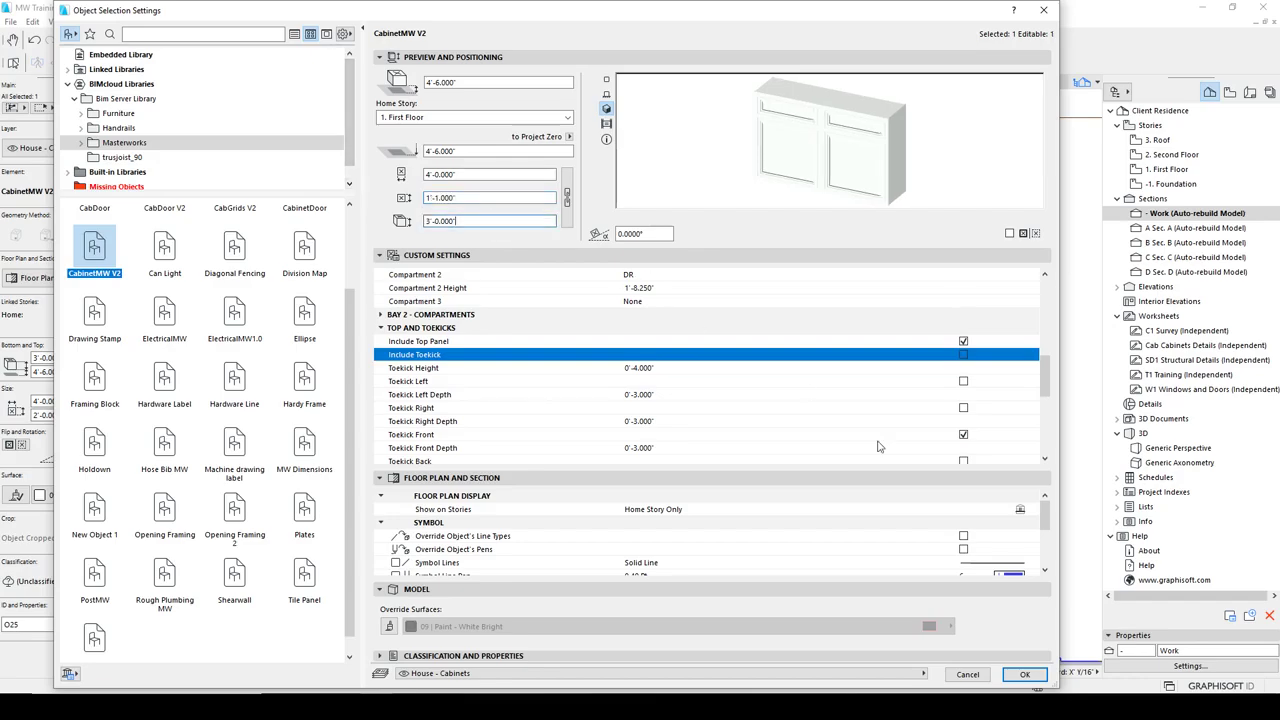
pyautogui.click(1024, 674)
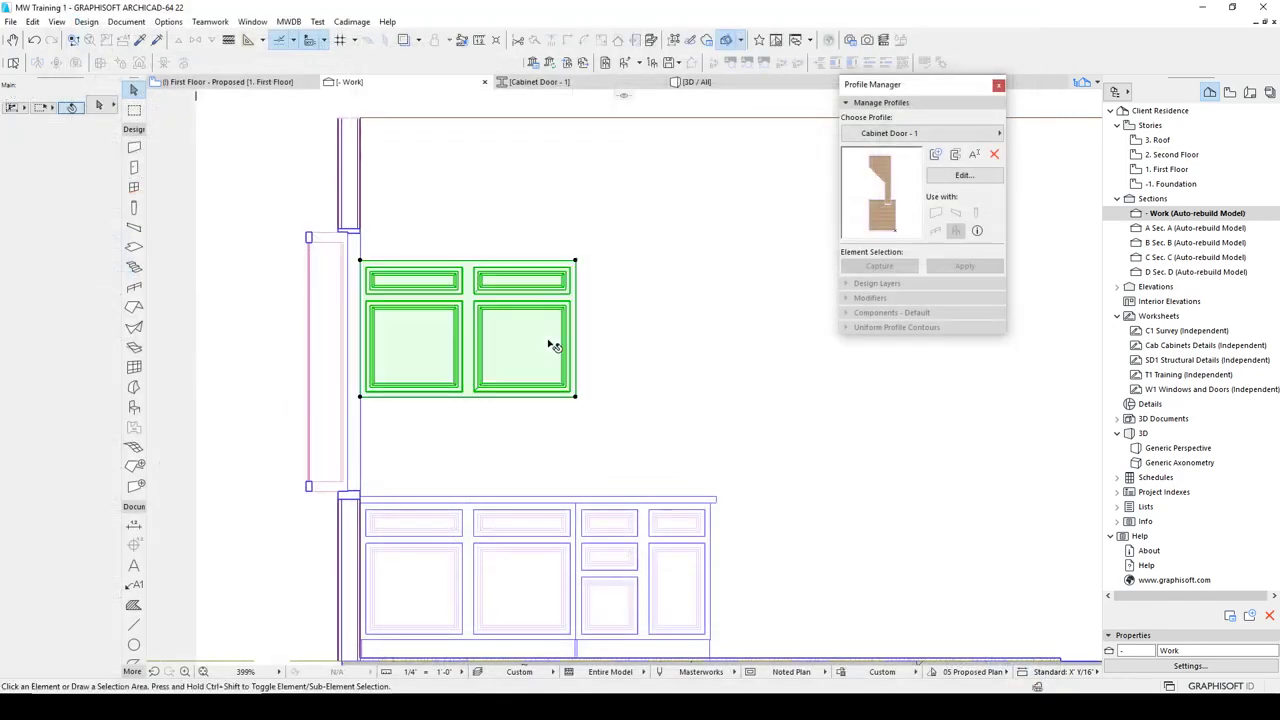
# - In the upper cabinet's settings, set Bay 1 Compartment 2 to None, keeping a single door in that bay
pyautogui.click(101, 108)
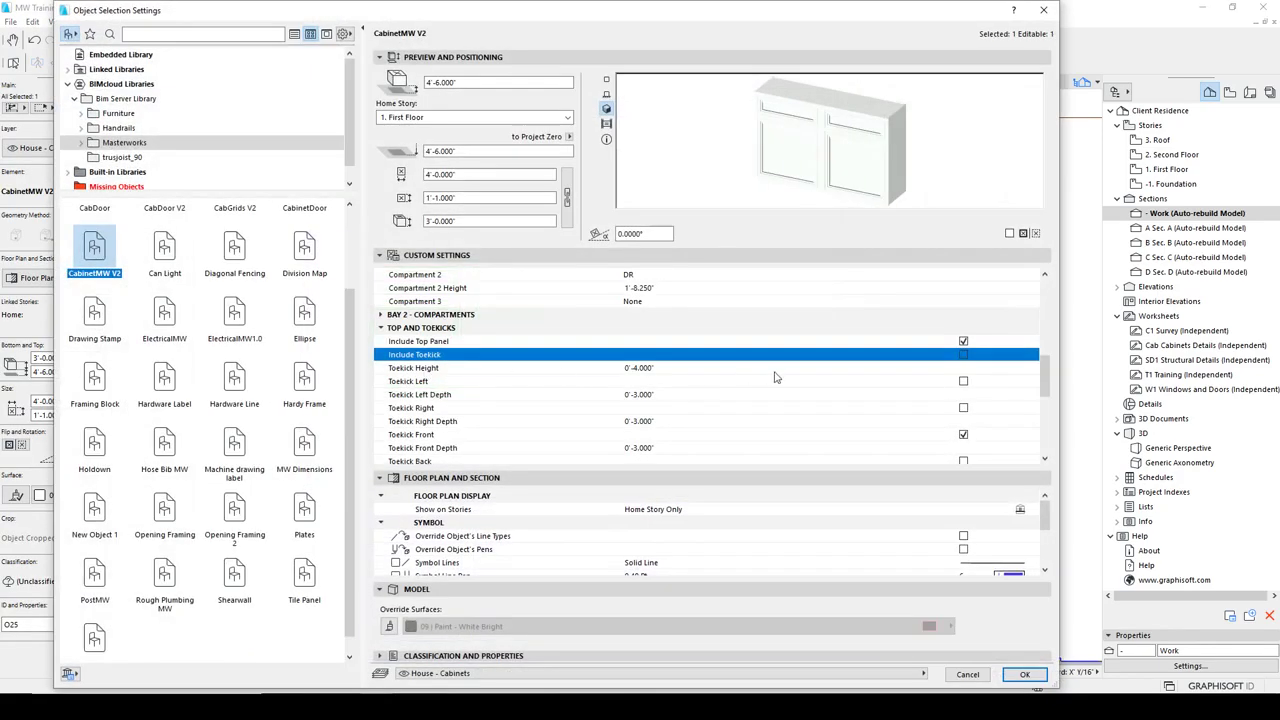
pyautogui.scroll(-3, 530, 344)
pyautogui.click(381, 382)
pyautogui.scroll(4, 400, 395)
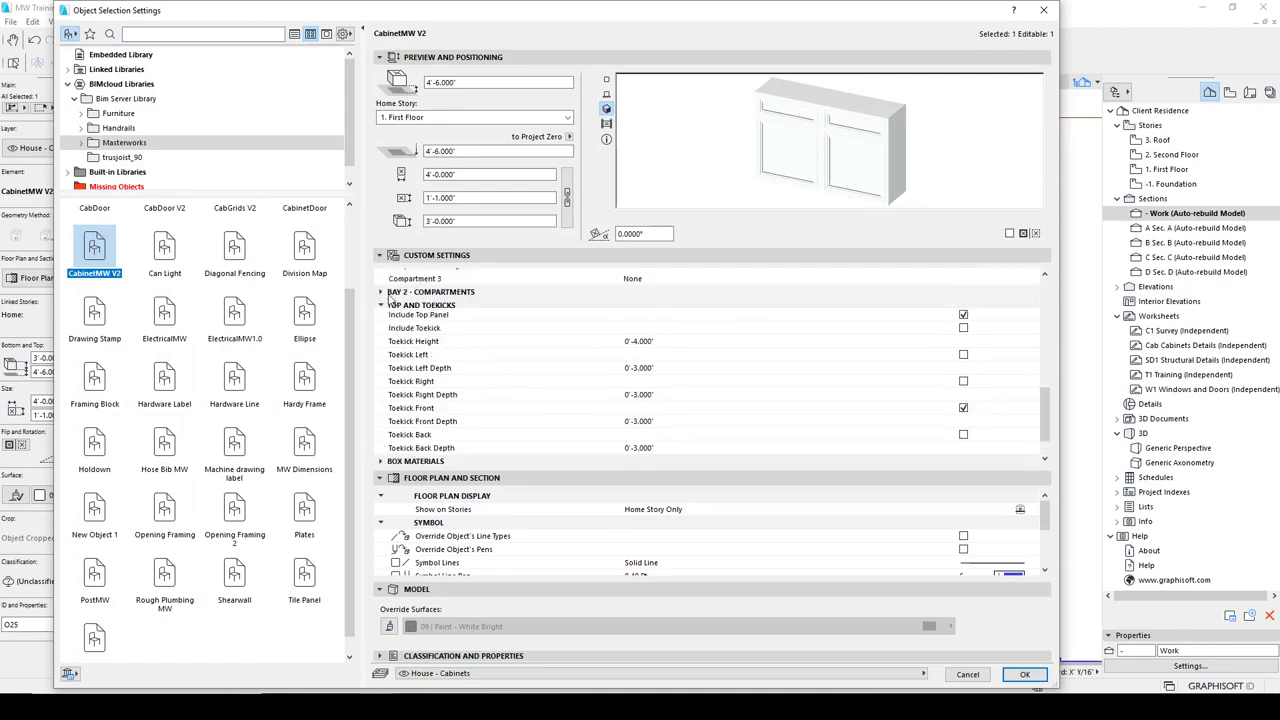
pyautogui.click(837, 369)
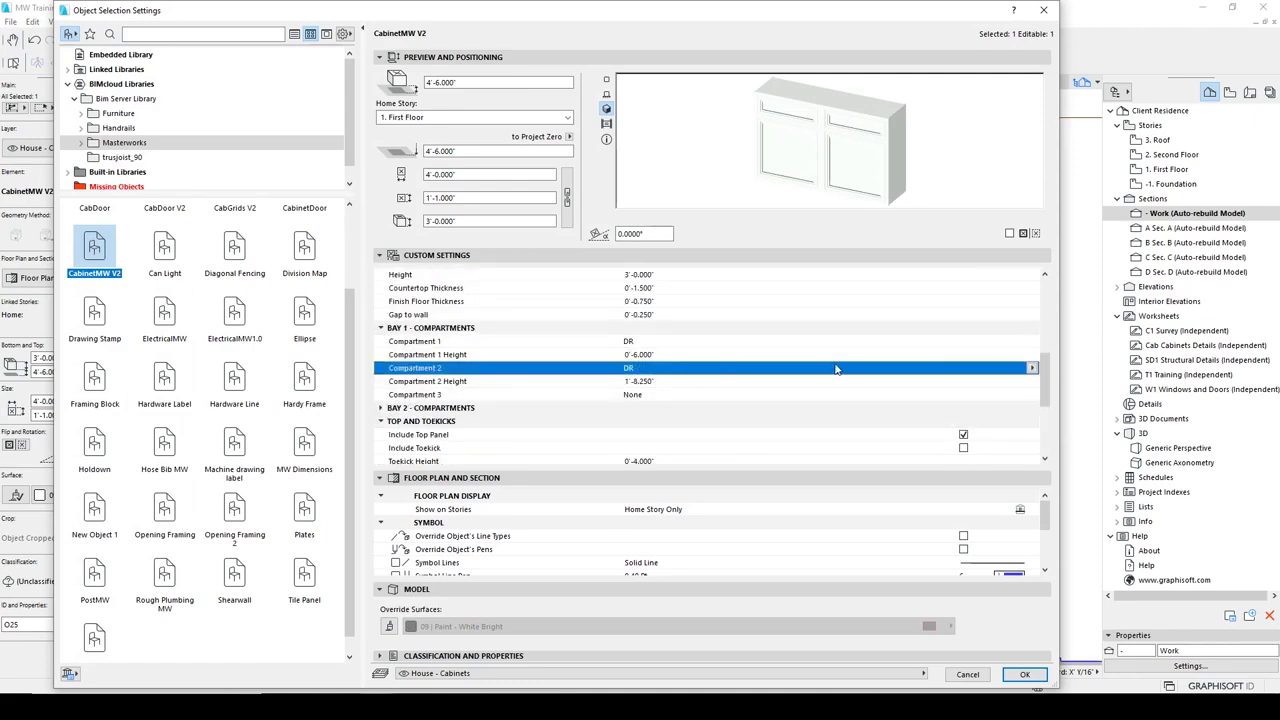
pyautogui.click(1041, 370)
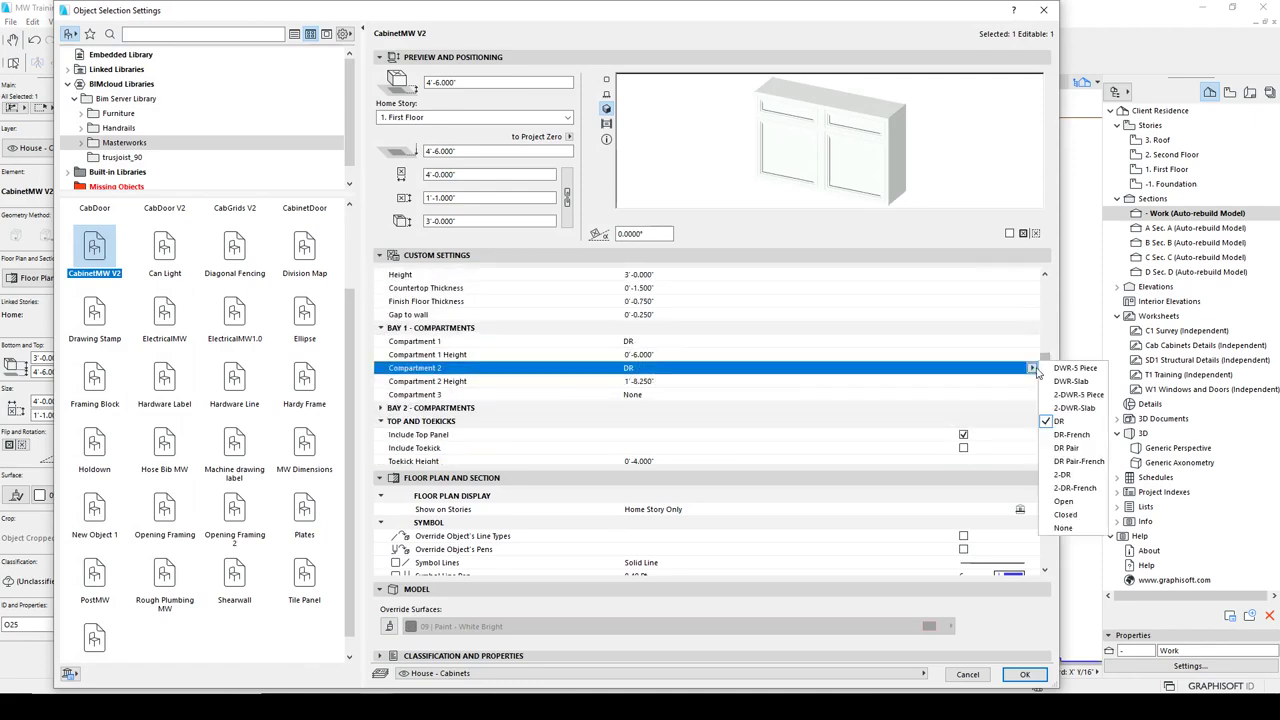
pyautogui.click(1072, 530)
pyautogui.click(791, 342)
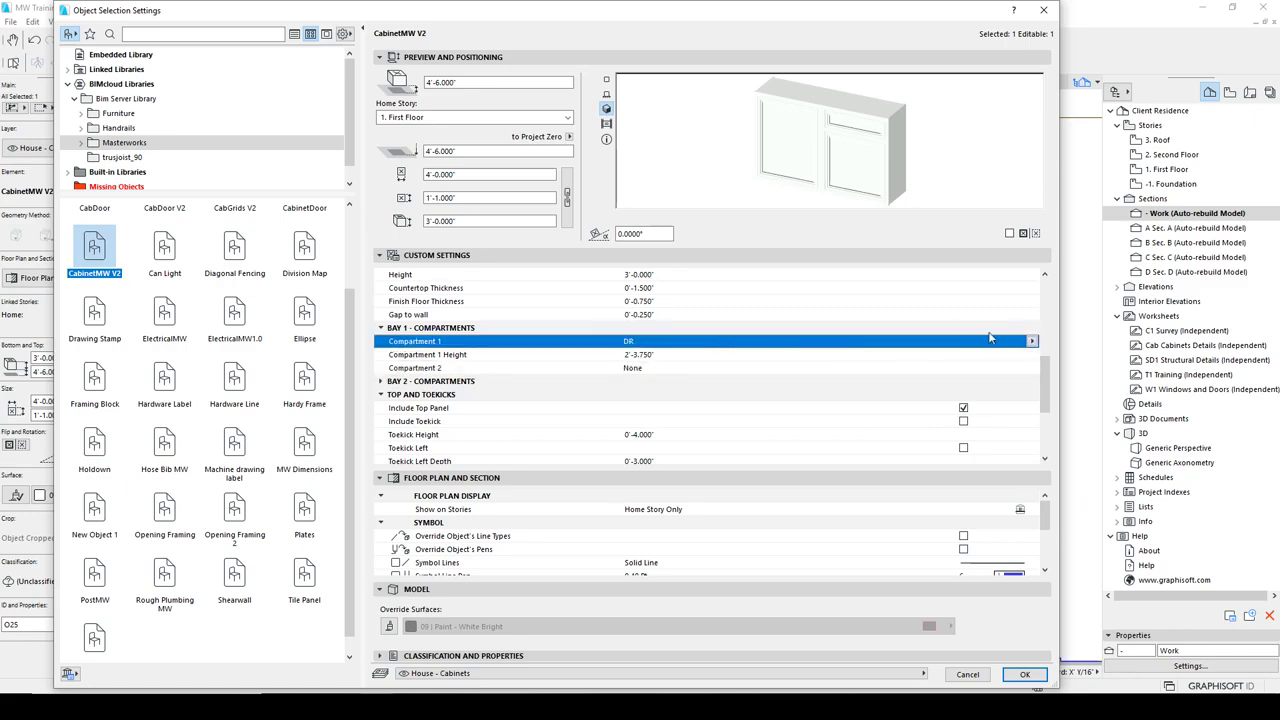
# - Set the upper cabinet's Bay 2 Compartment 1 to DR and Compartment 2 to None, and apply the settings
pyautogui.scroll(1, 707, 293)
pyautogui.scroll(-1, 674, 343)
pyautogui.doubleClick(565, 381)
pyautogui.click(658, 396)
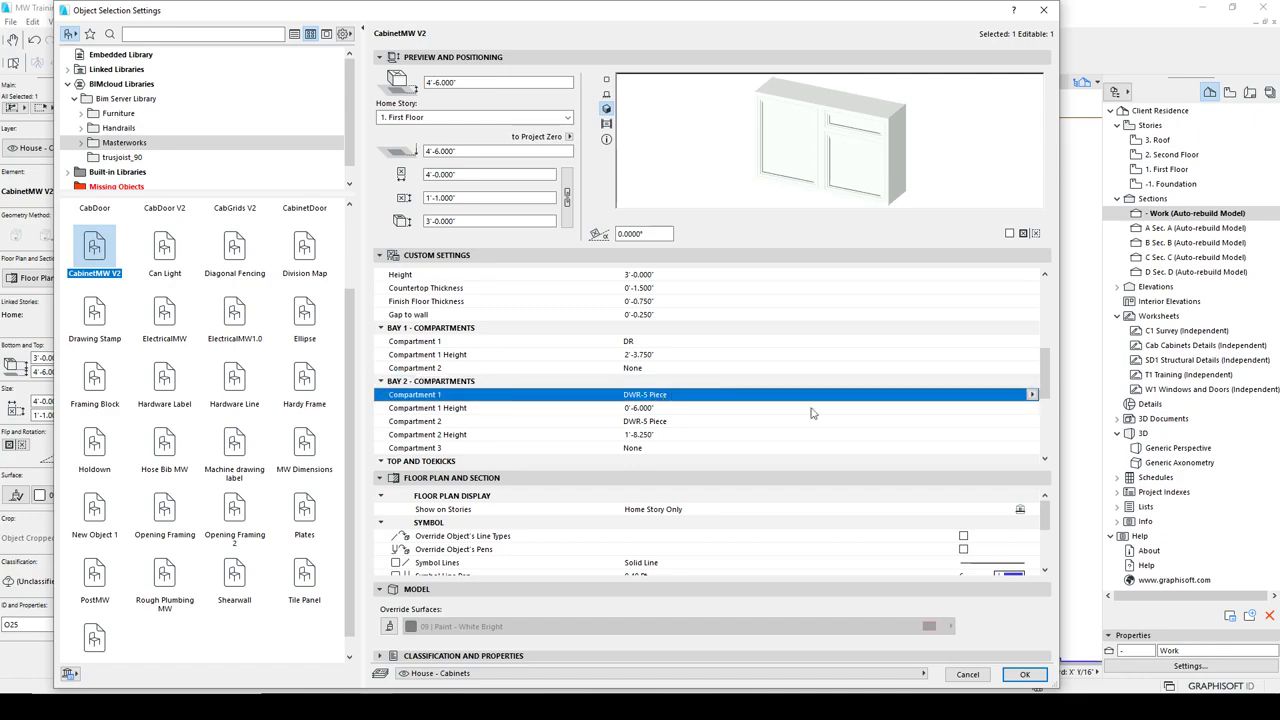
pyautogui.click(1033, 396)
pyautogui.click(1070, 452)
pyautogui.click(835, 421)
pyautogui.click(1031, 421)
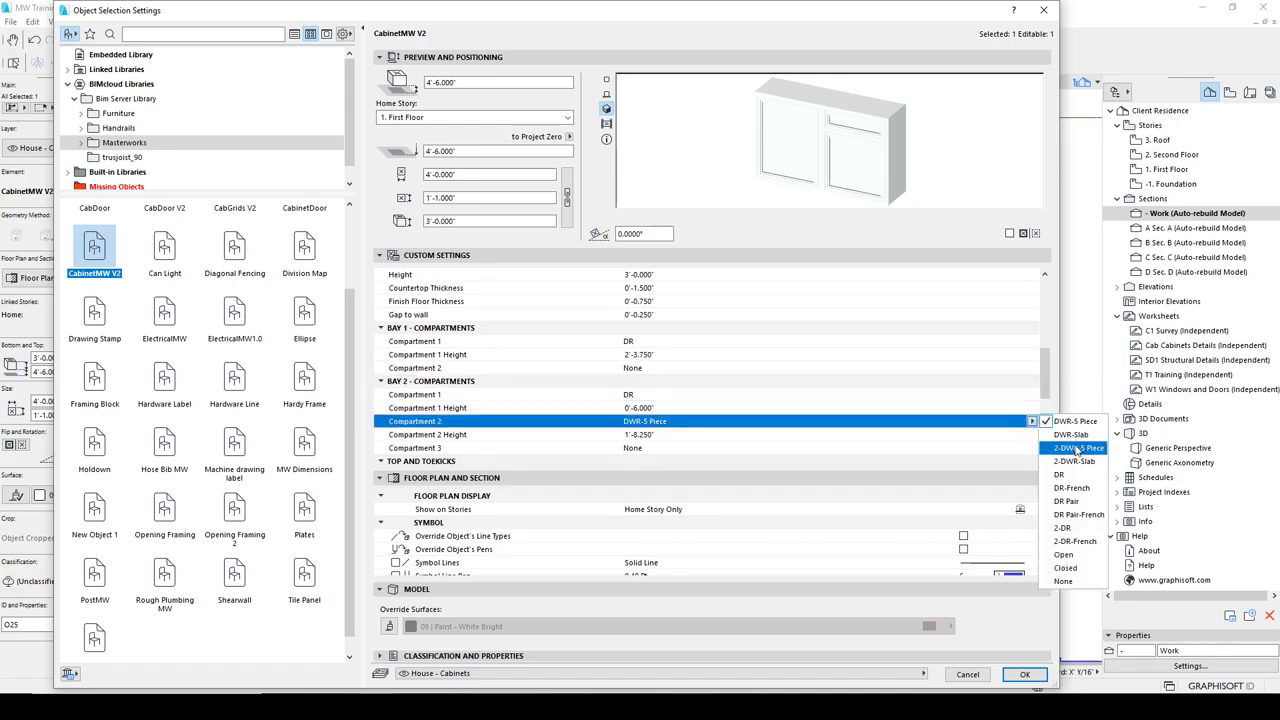
pyautogui.click(1068, 588)
pyautogui.click(1024, 674)
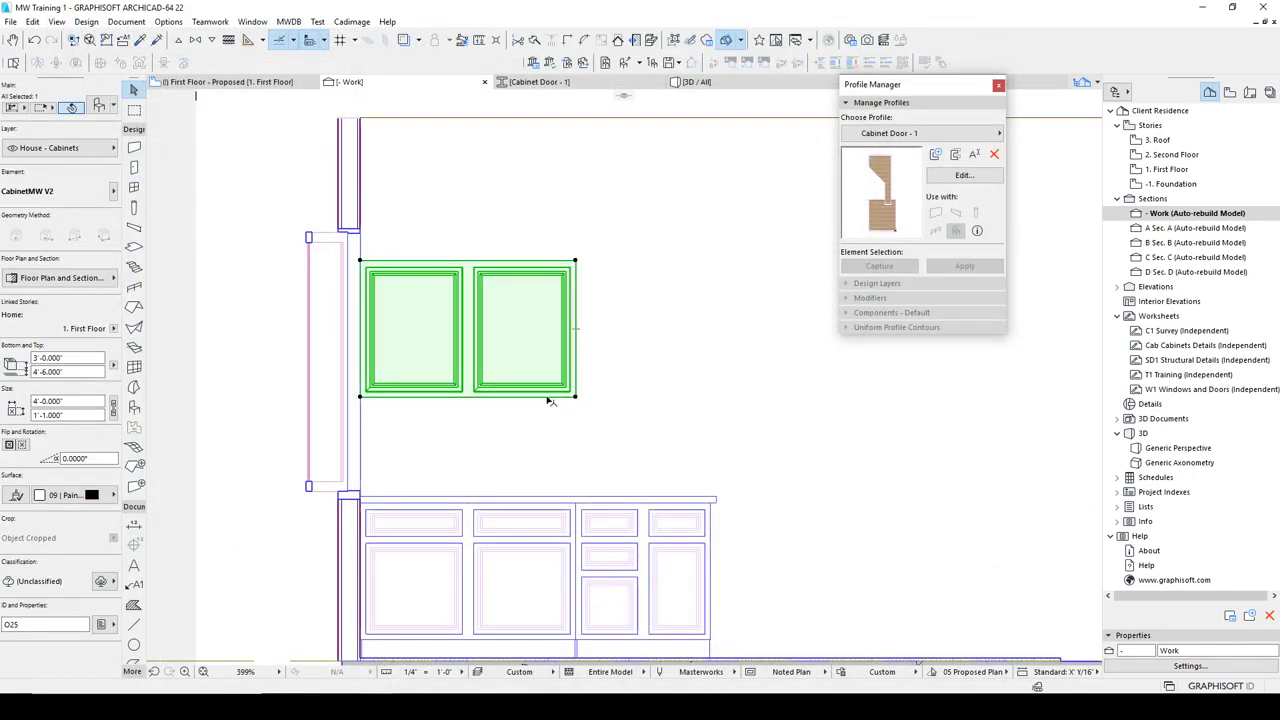
# - Try to move the upper cabinet one cabinet width to the right, and undo the move
pyautogui.hotkey('ctrl', 'd')
pyautogui.click(361, 397)
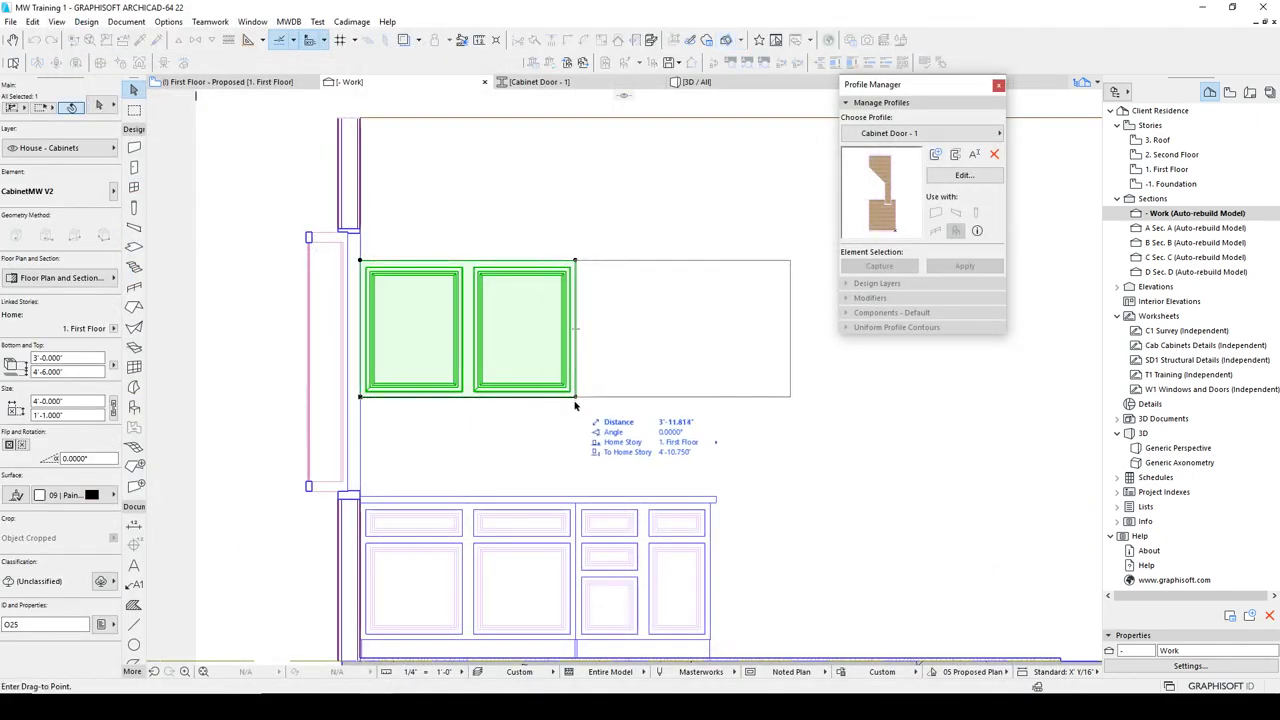
pyautogui.click(575, 397)
pyautogui.hotkey('ctrl', 'z')
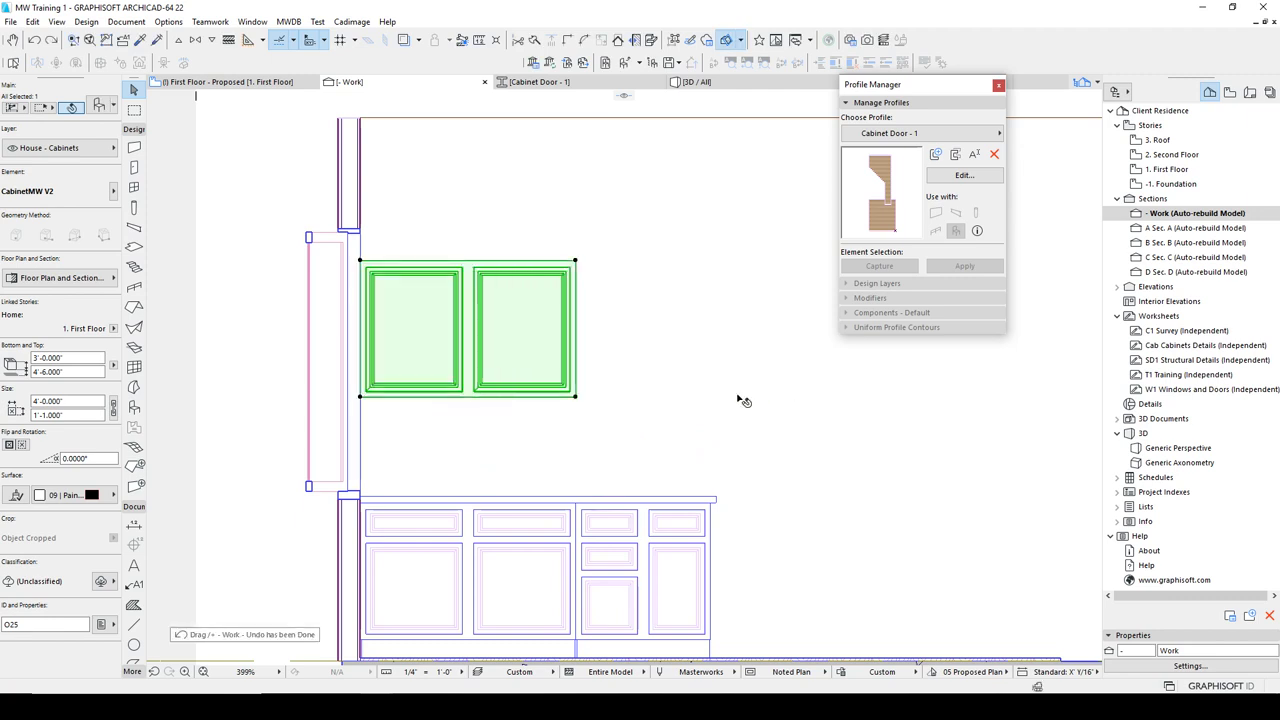
# - Place a copy of the upper cabinet directly against its right side, using the bottom corners as reference points
pyautogui.hotkey('ctrl', 'shift', 'd')
pyautogui.click(359, 398)
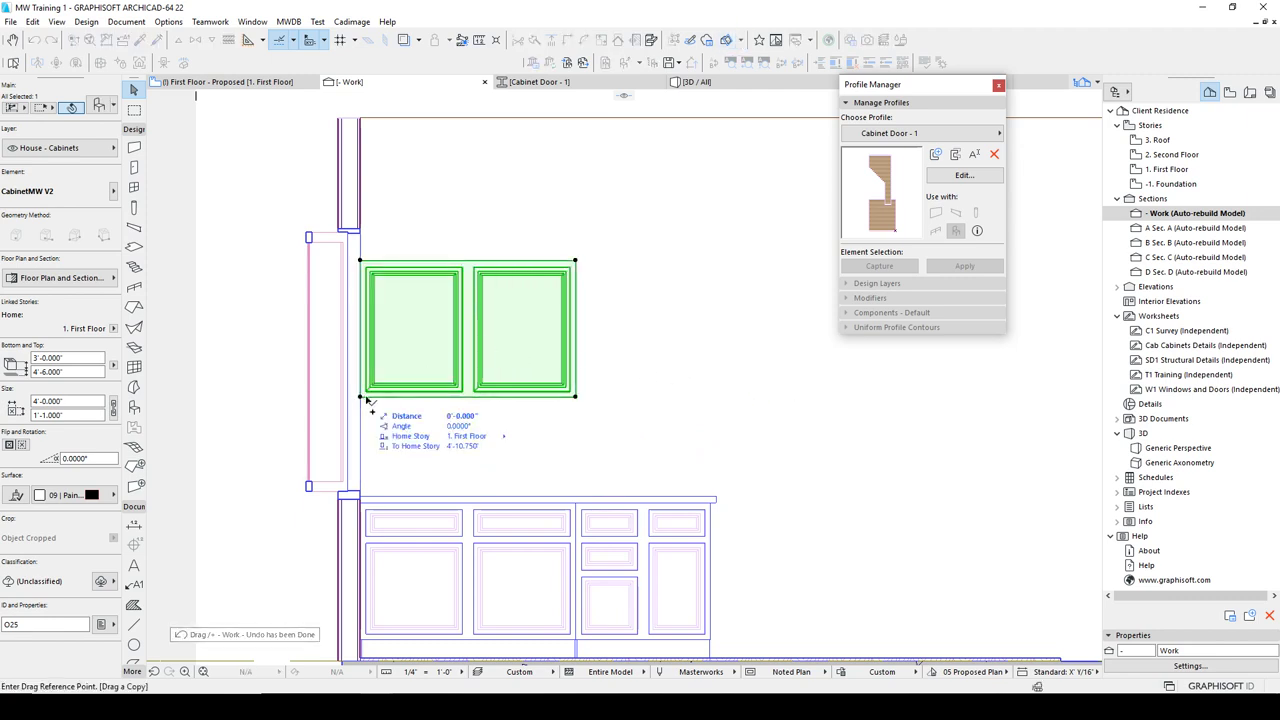
pyautogui.click(575, 397)
pyautogui.click(791, 397)
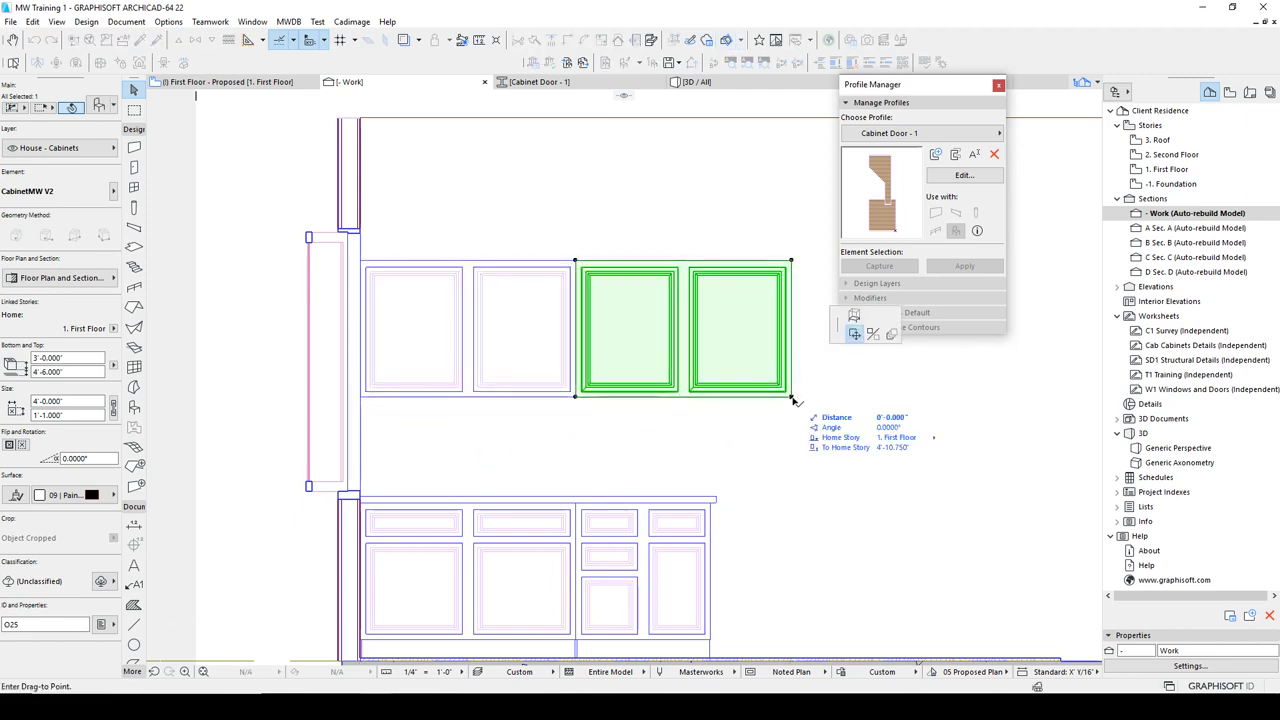
pyautogui.press('Escape')
pyautogui.press('Escape')
# - Set the copied upper cabinet's width to 2'-6", matching the smaller base cabinet below it
pyautogui.click(685, 510)
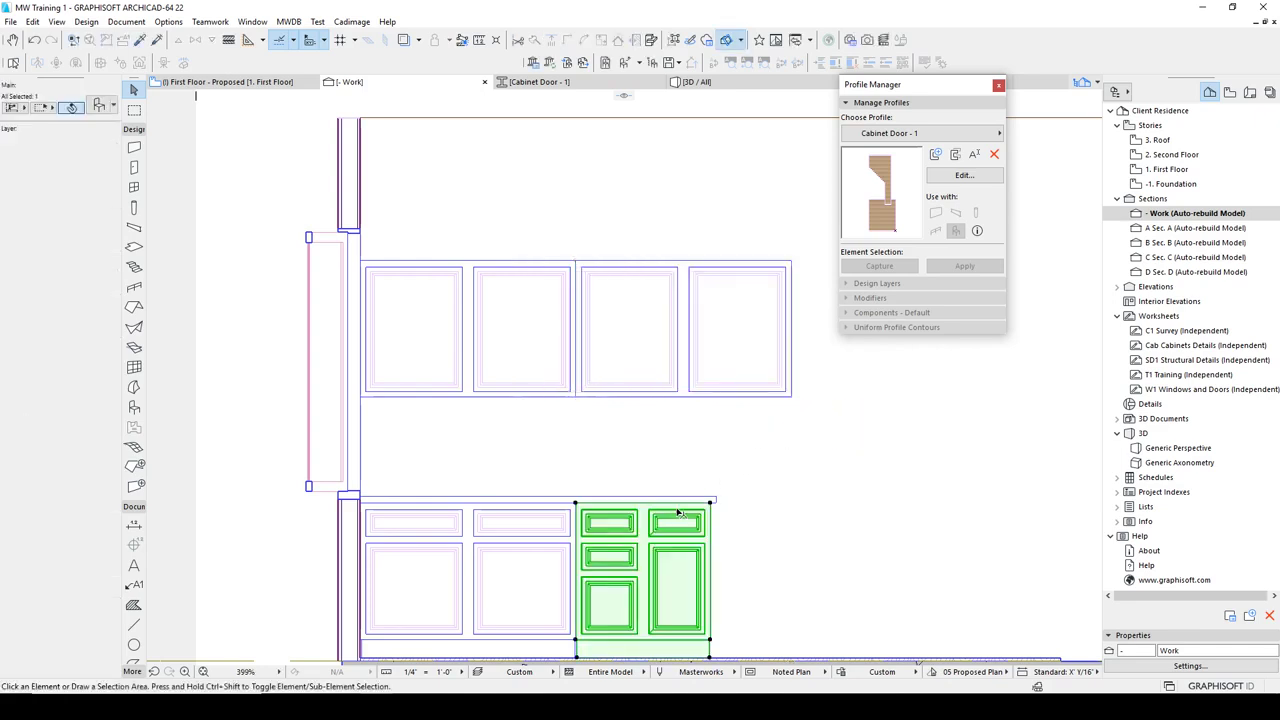
pyautogui.click(771, 371)
pyautogui.click(52, 400)
pyautogui.moveTo(52, 392); pyautogui.dragTo(35, 392)
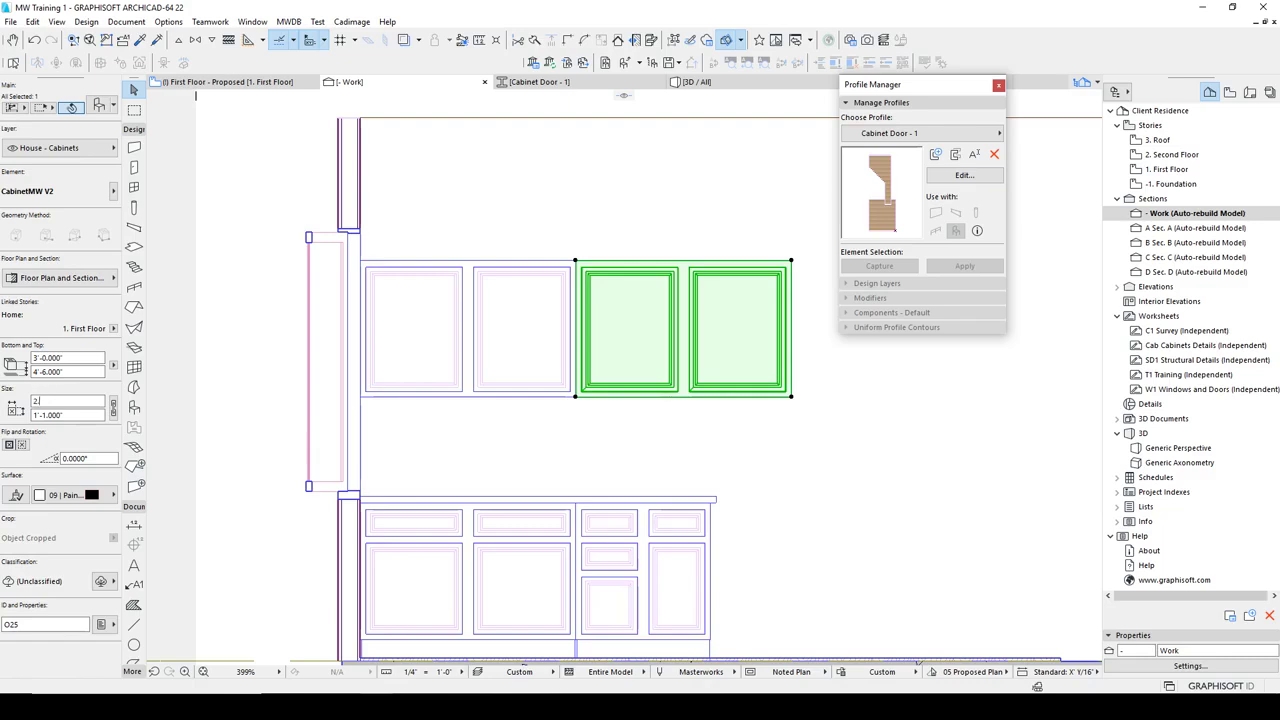
pyautogui.write('2.5')
pyautogui.press('Return')
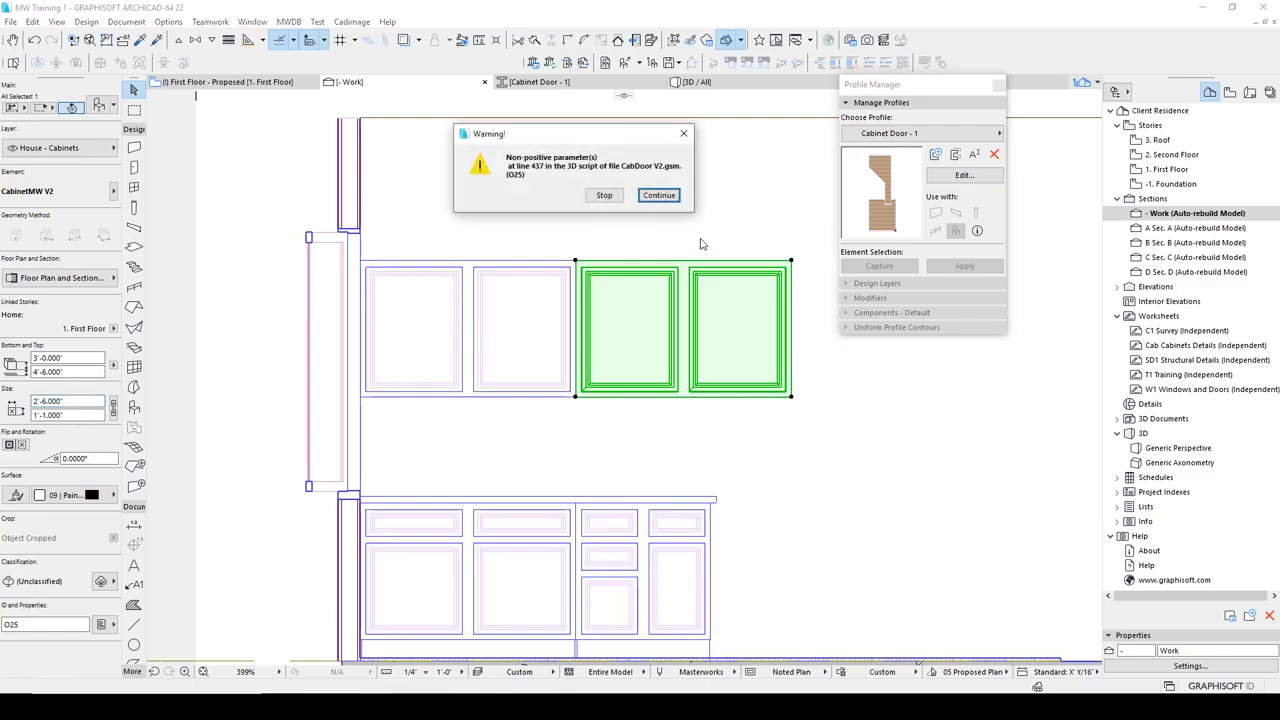
pyautogui.click(659, 195)
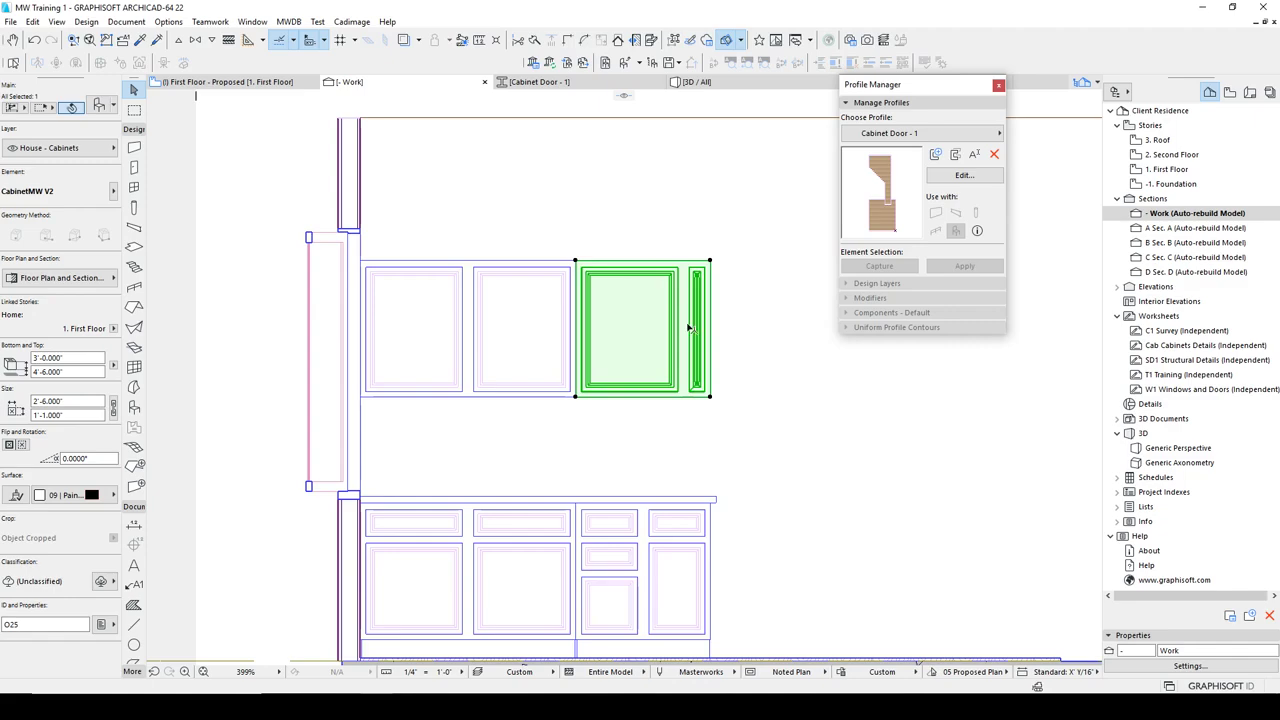
# - Set the copied upper cabinet's Bay 1 Width to 1'-3" and apply the settings
pyautogui.click(99, 106)
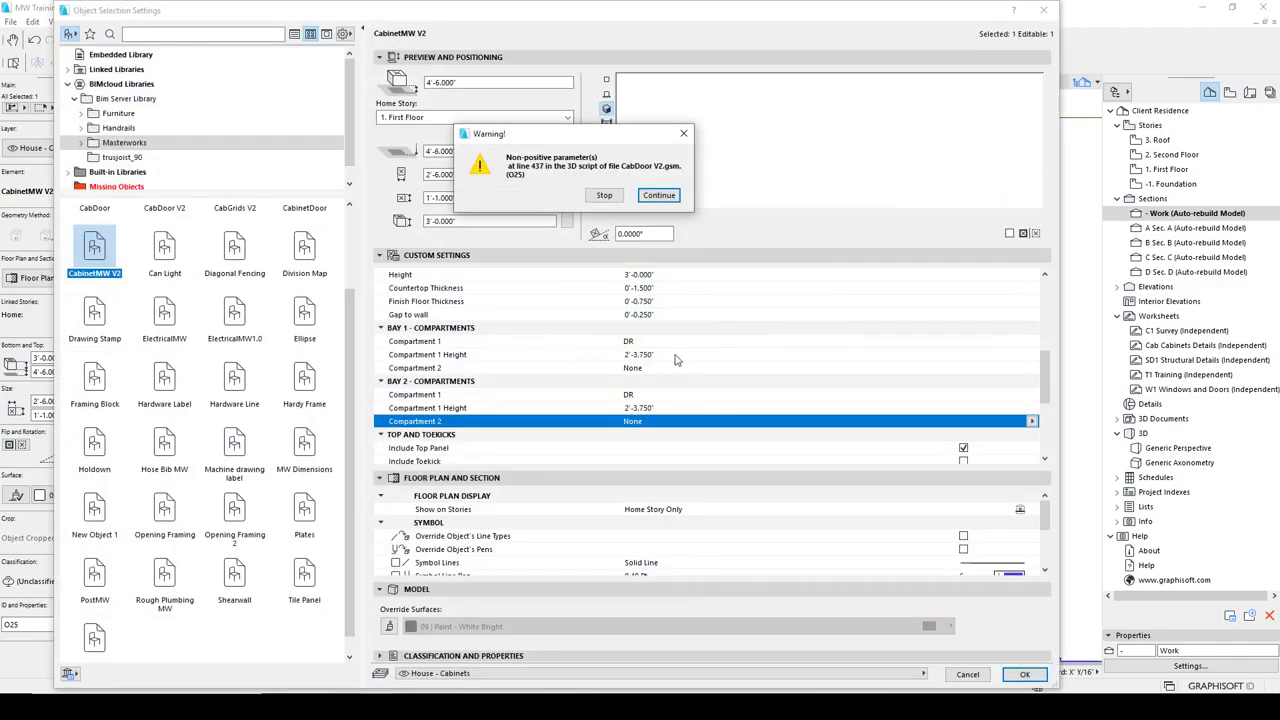
pyautogui.click(610, 198)
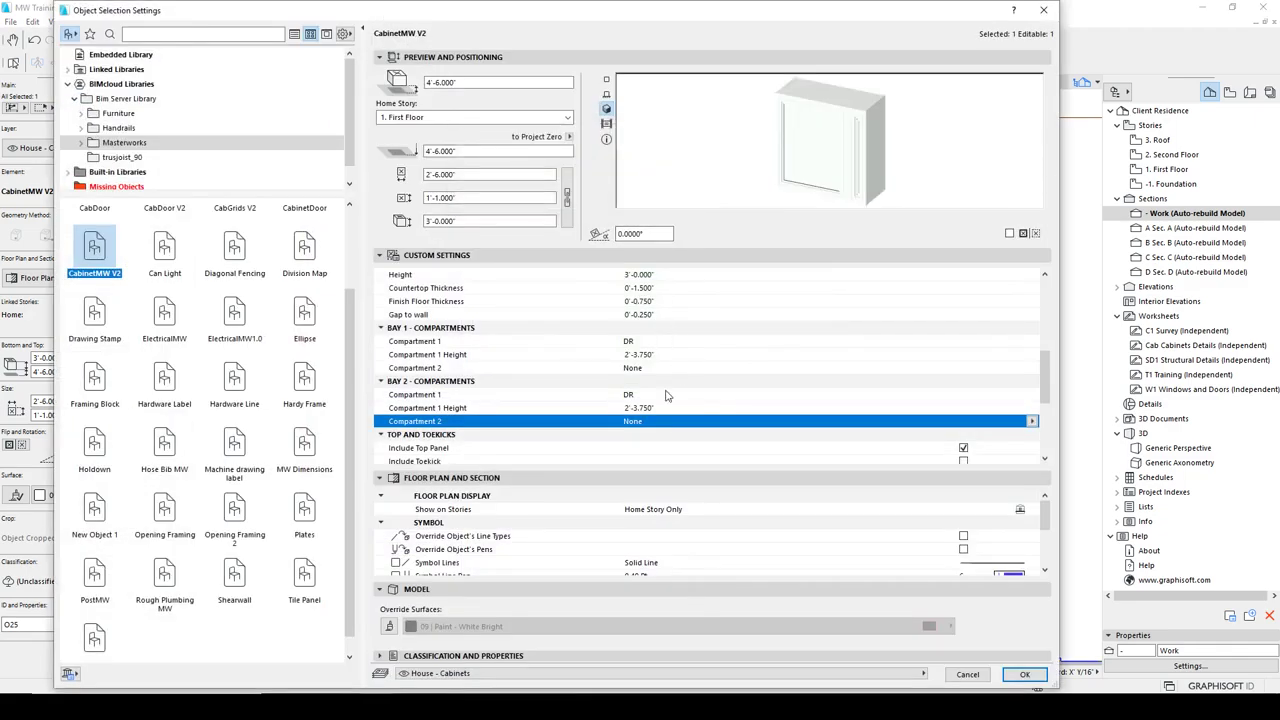
pyautogui.scroll(3, 660, 407)
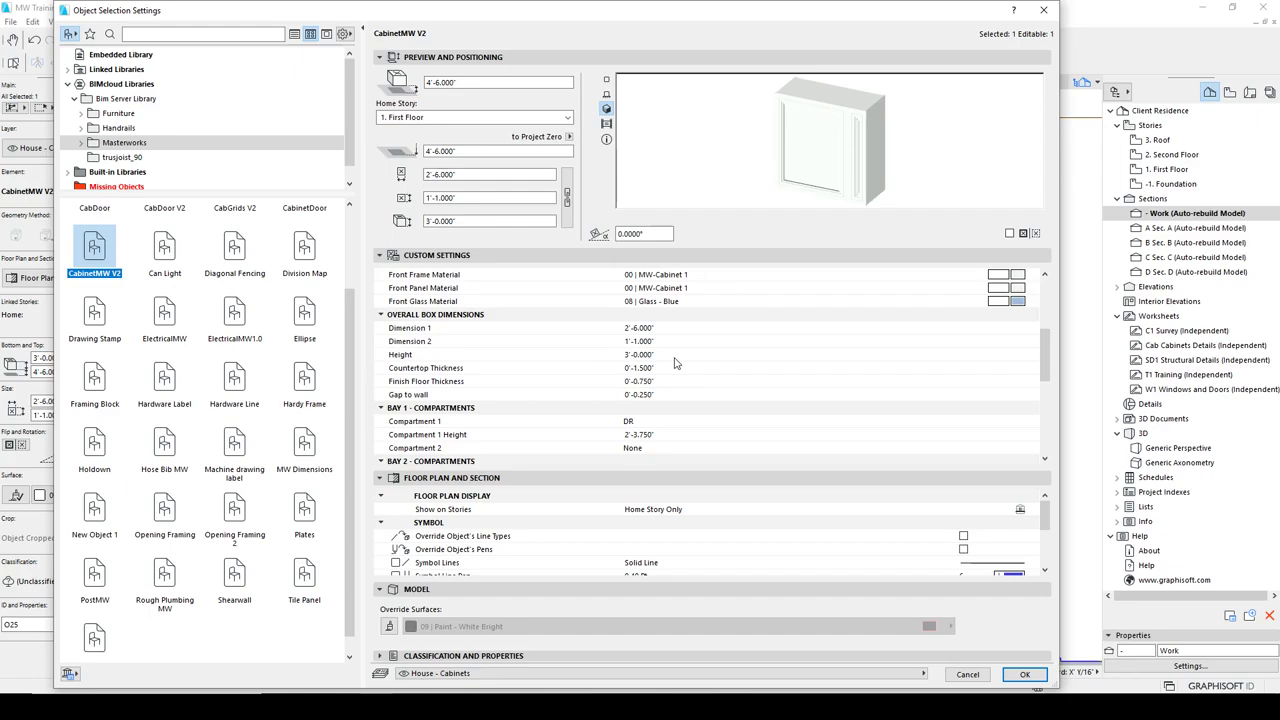
pyautogui.scroll(5, 674, 354)
pyautogui.click(674, 328)
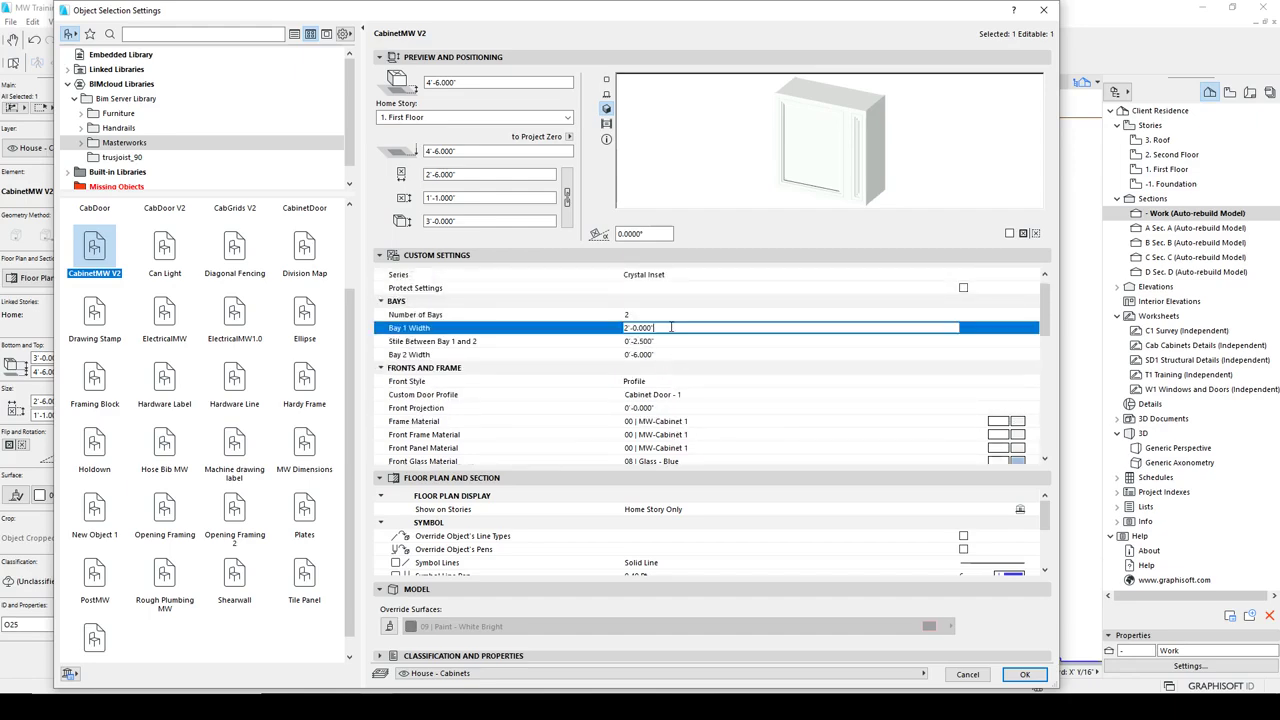
pyautogui.write("1'-3")
pyautogui.press('Return')
pyautogui.click(1025, 675)
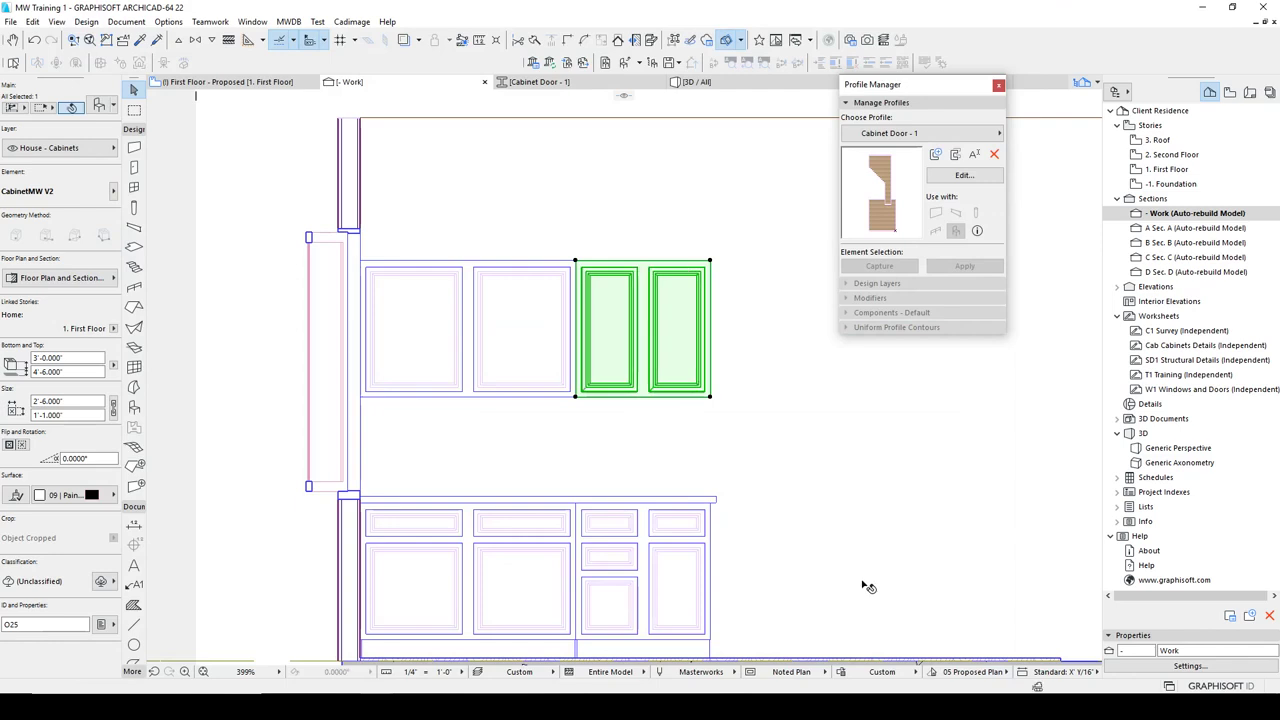
pyautogui.press('Escape')
pyautogui.moveTo(639, 394); pyautogui.dragTo(616, 295, button='middle')
pyautogui.click(643, 263)
pyautogui.press('Escape')
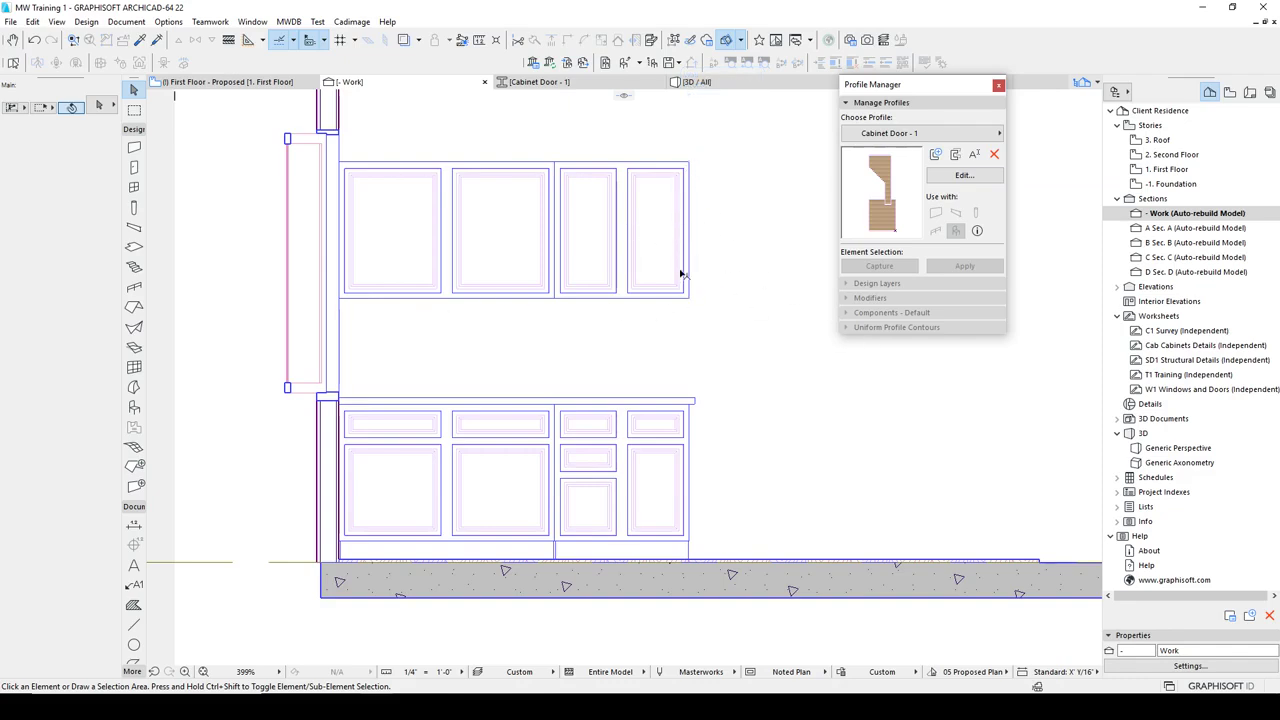
# - Measure the gap between the smaller upper cabinet's side panel and the outer edge of its right stile in the floor plan
pyautogui.press('F2')
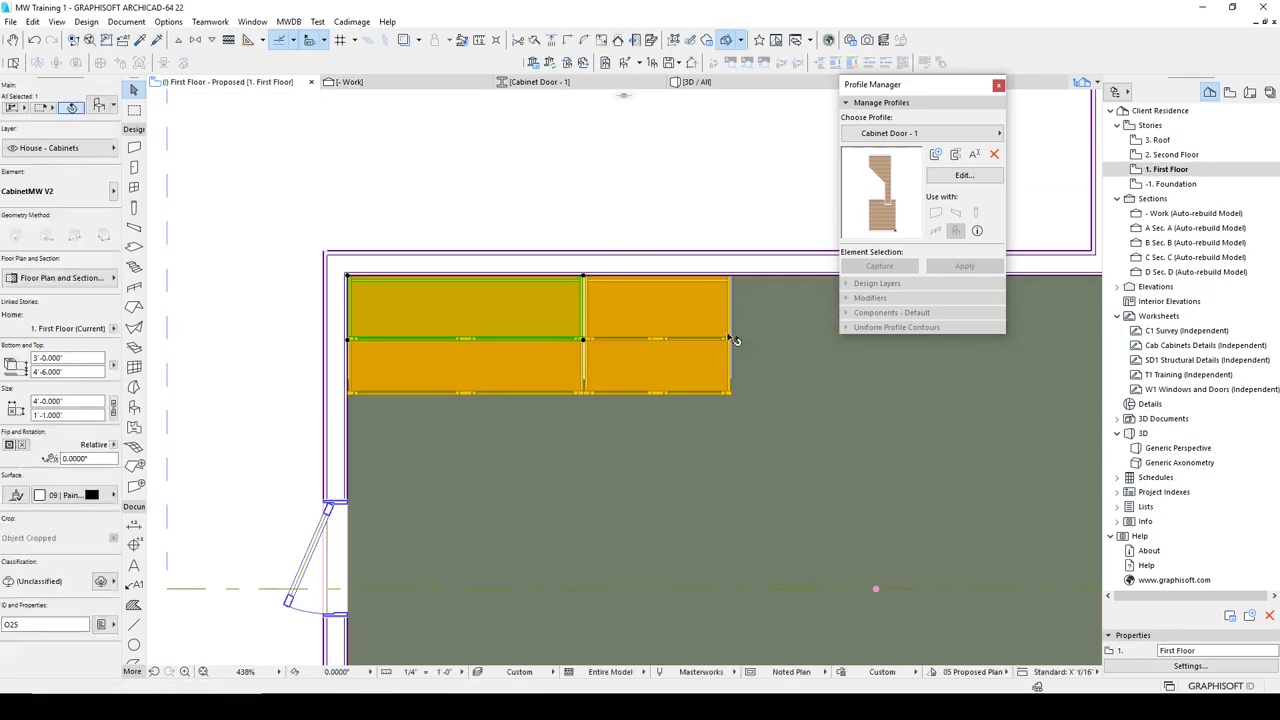
pyautogui.press('Escape')
pyautogui.scroll(5, 730, 338)
pyautogui.click(718, 331)
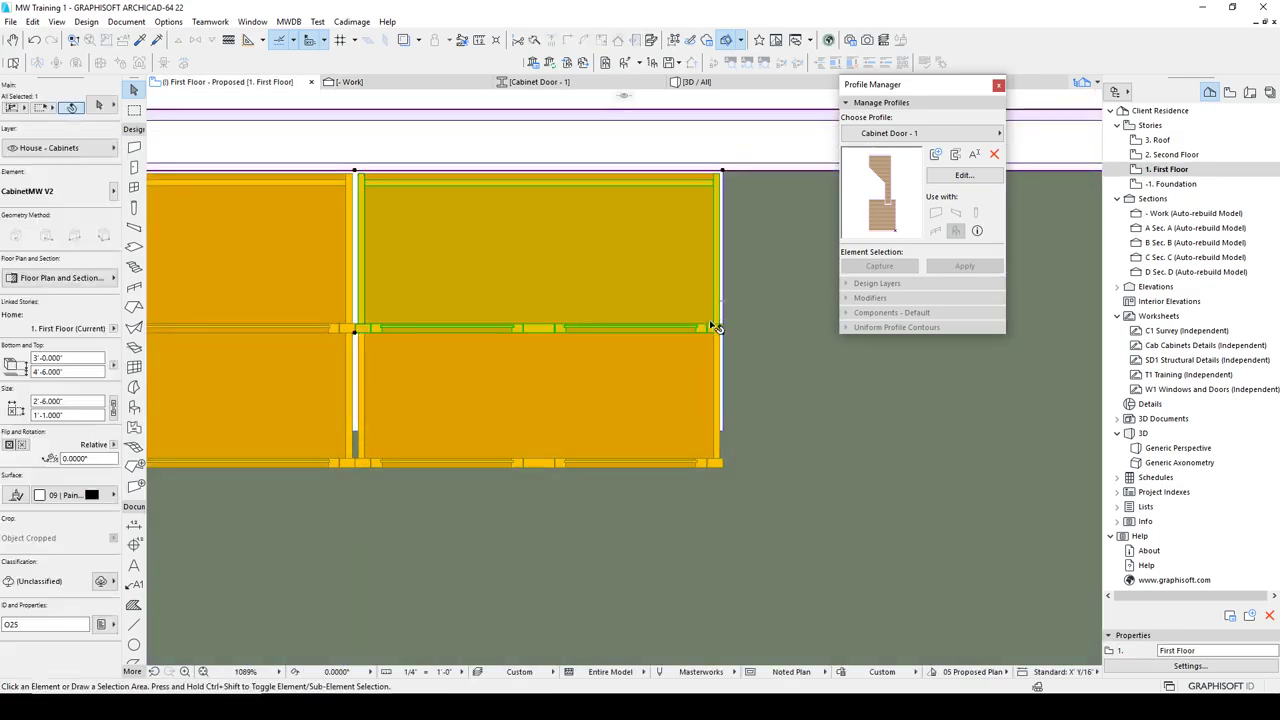
pyautogui.scroll(4, 568, 312)
pyautogui.scroll(4, 566, 313)
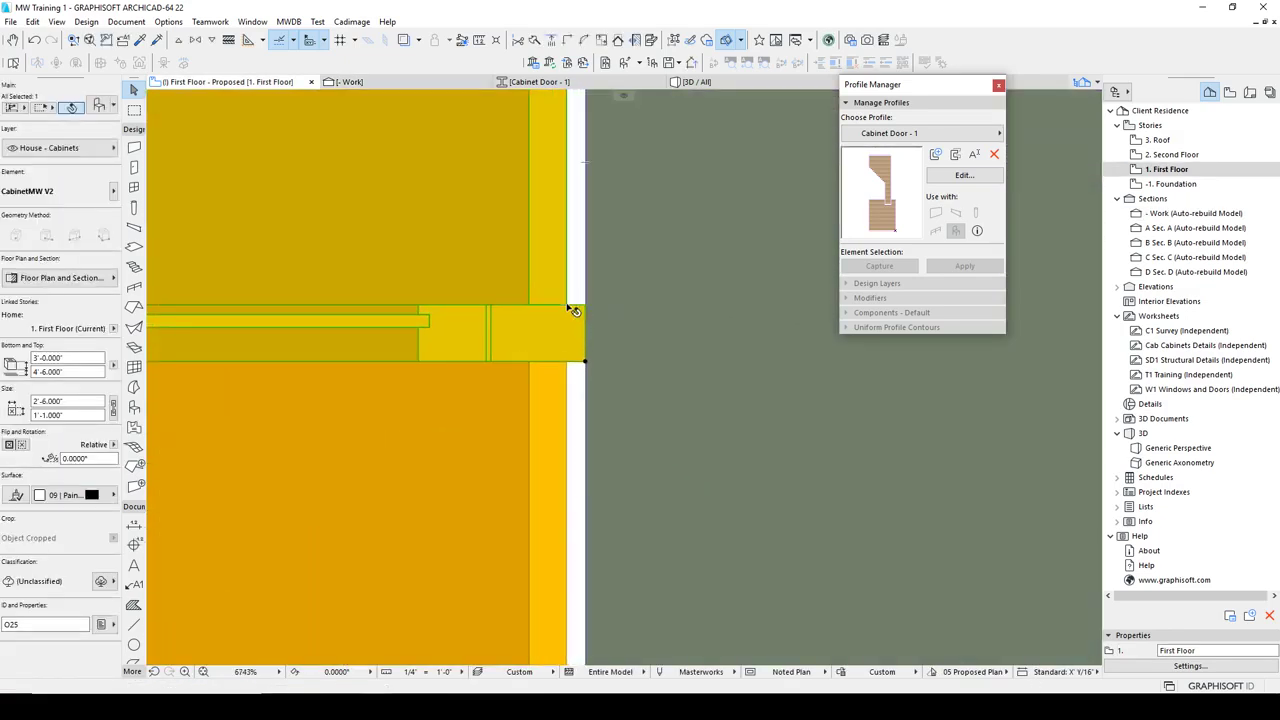
pyautogui.press('m')
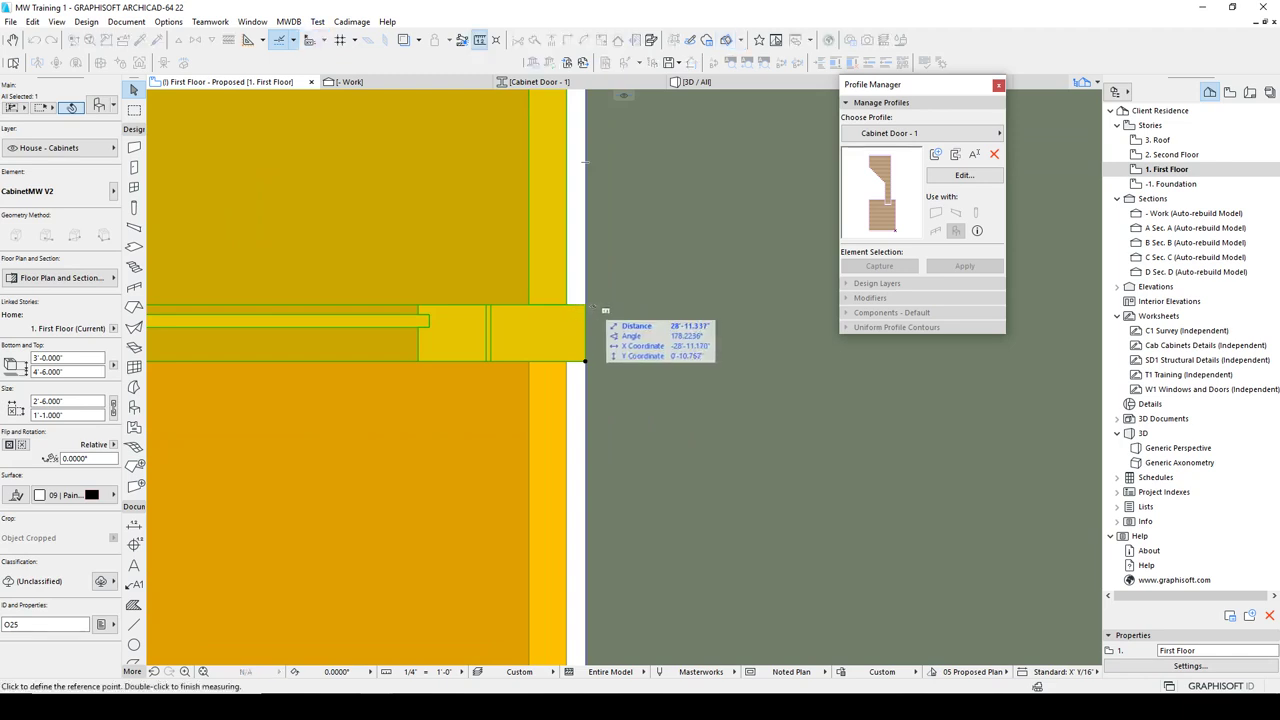
pyautogui.click(584, 306)
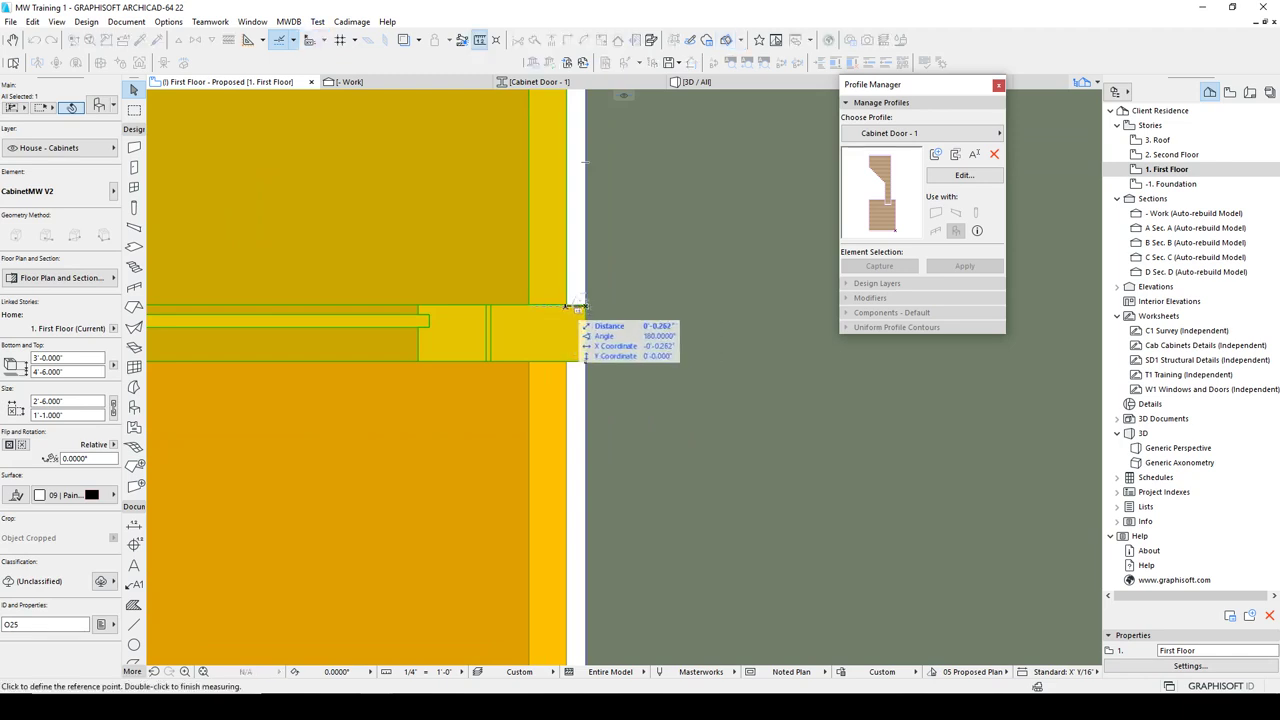
pyautogui.press('Escape')
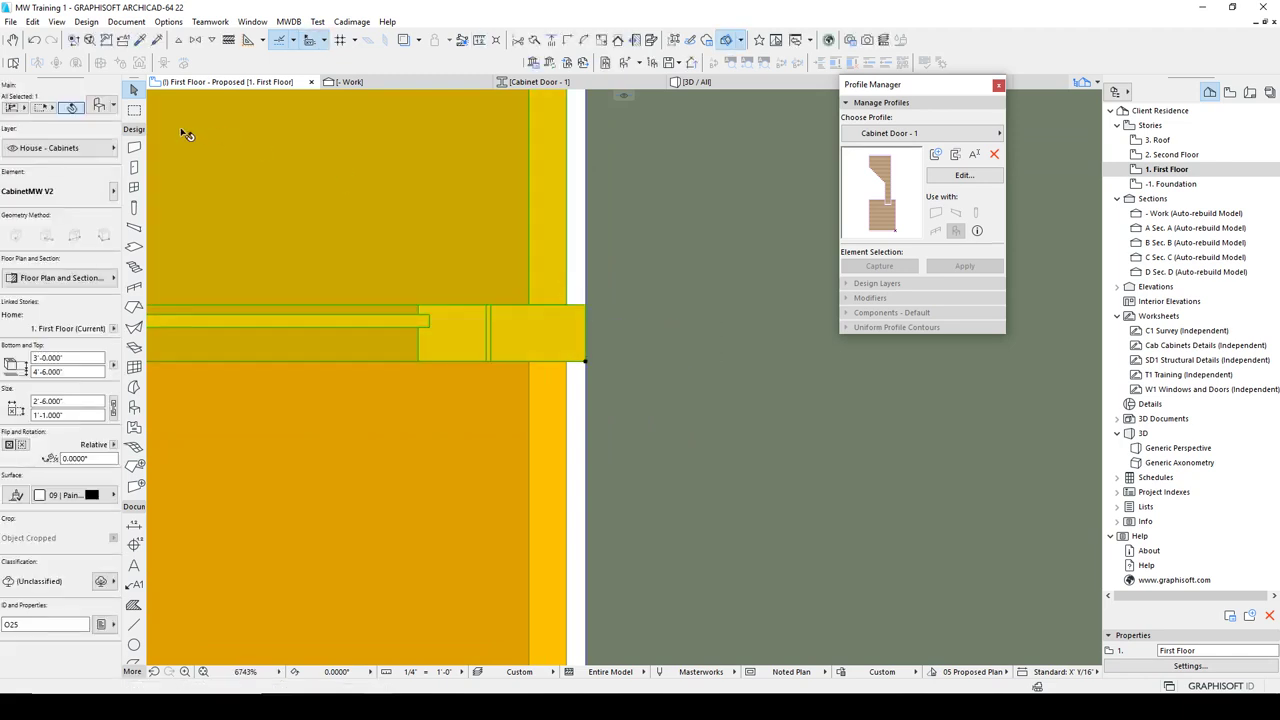
# - Expand the smaller upper cabinet's Box Dimensions settings and try to change its Right Stile Offset
pyautogui.click(99, 106)
pyautogui.scroll(-10, 465, 380)
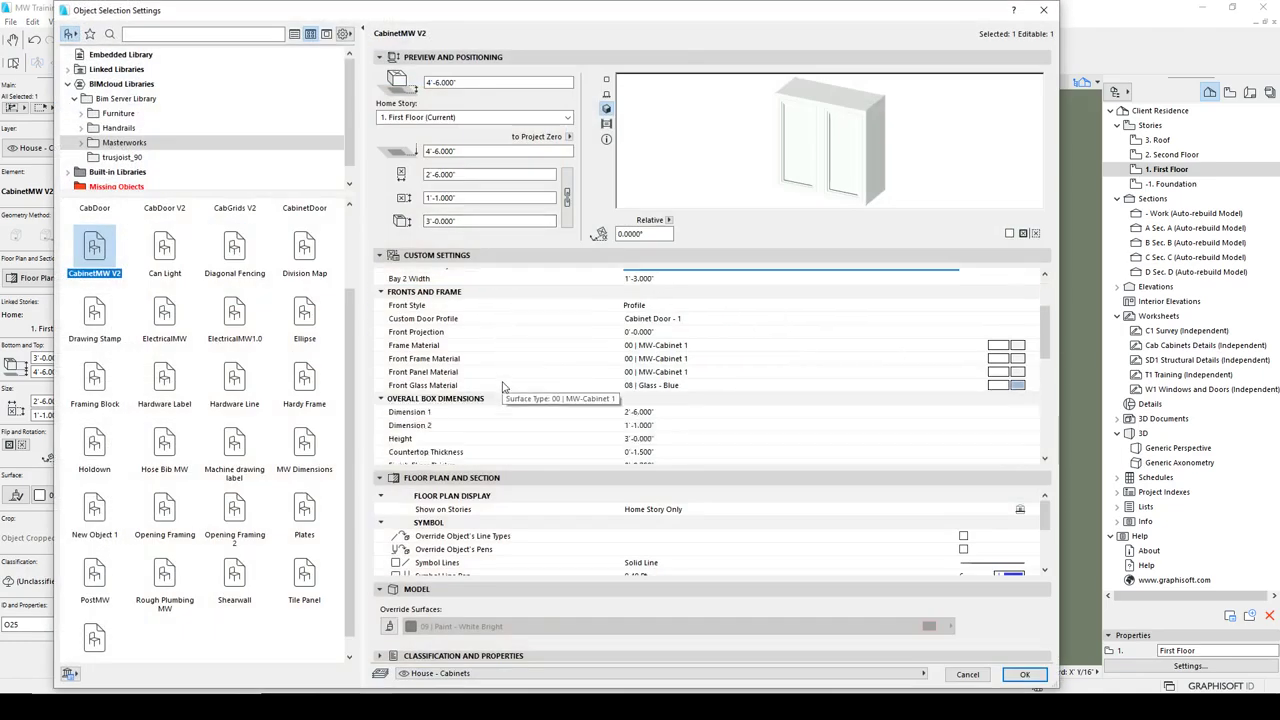
pyautogui.scroll(-5, 488, 397)
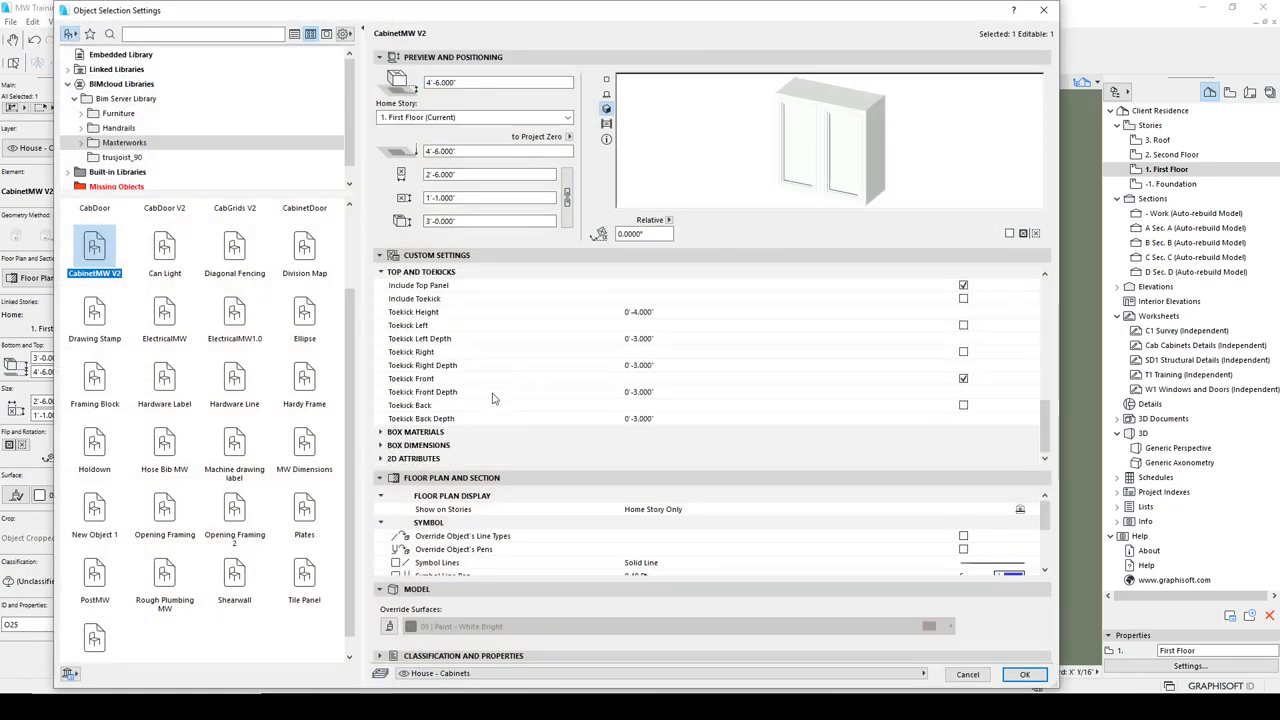
pyautogui.click(383, 435)
pyautogui.scroll(-4, 620, 425)
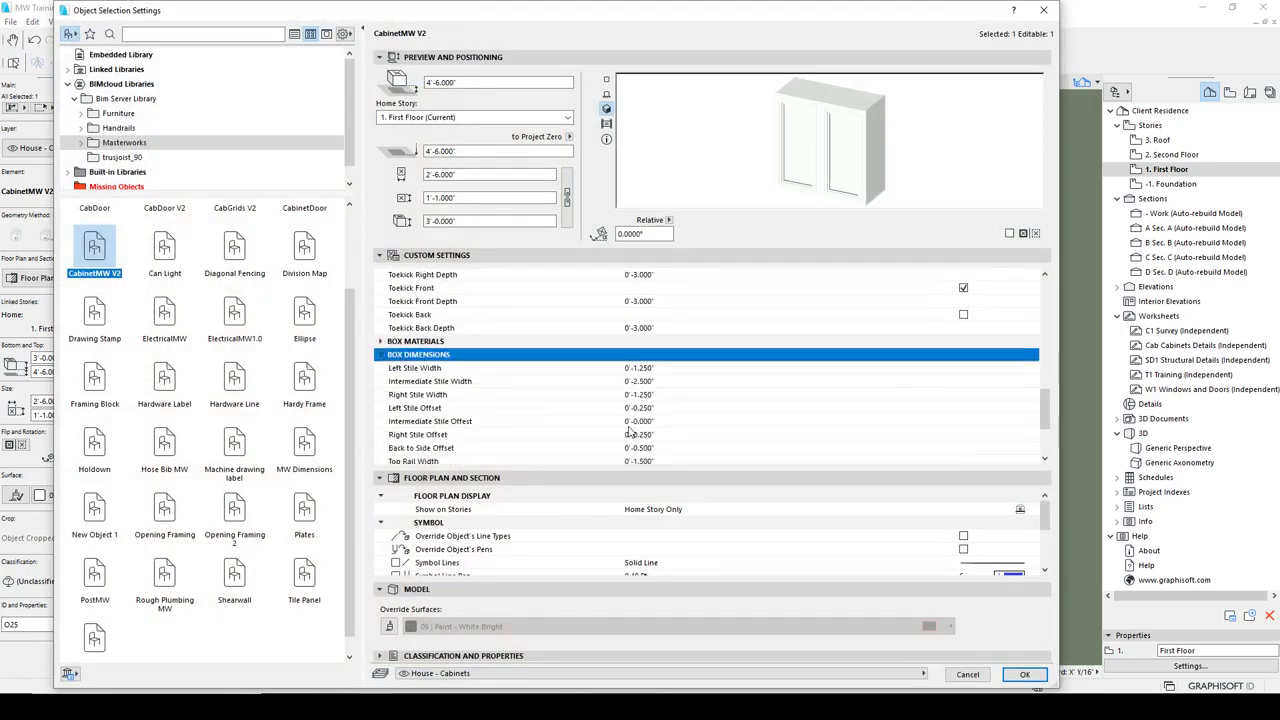
pyautogui.scroll(-1, 605, 414)
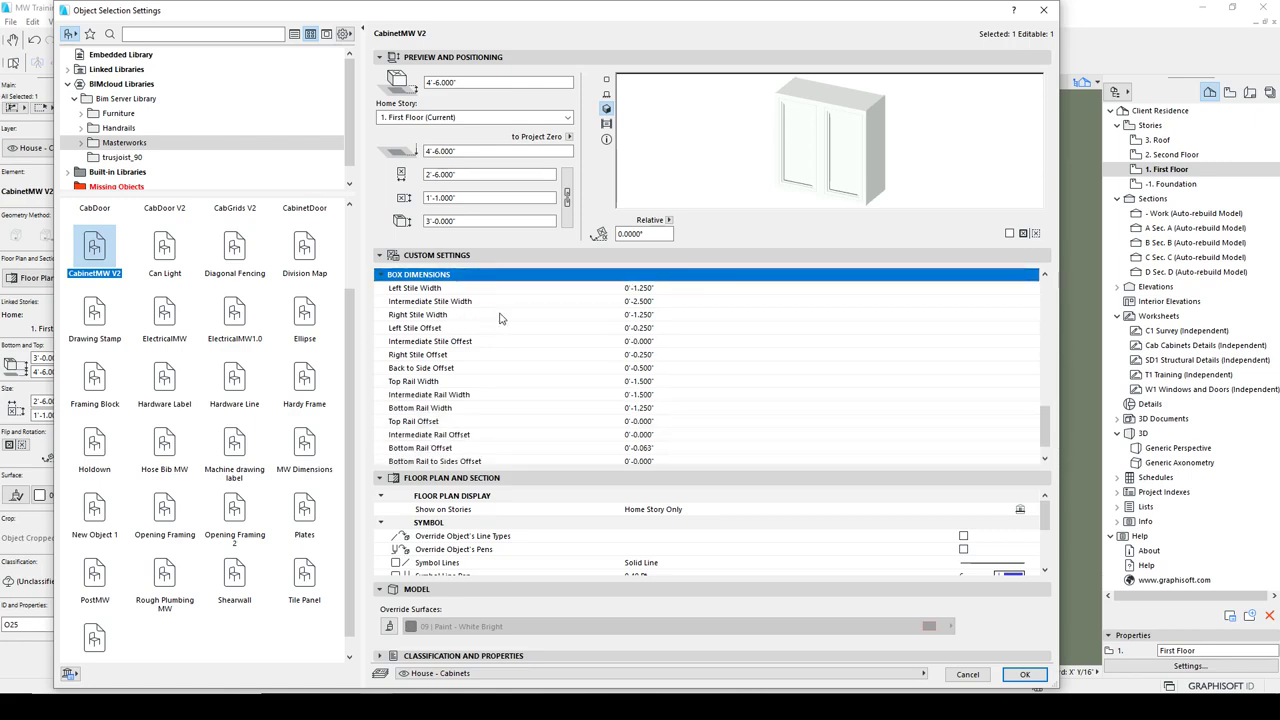
pyautogui.click(651, 355)
pyautogui.click(651, 355)
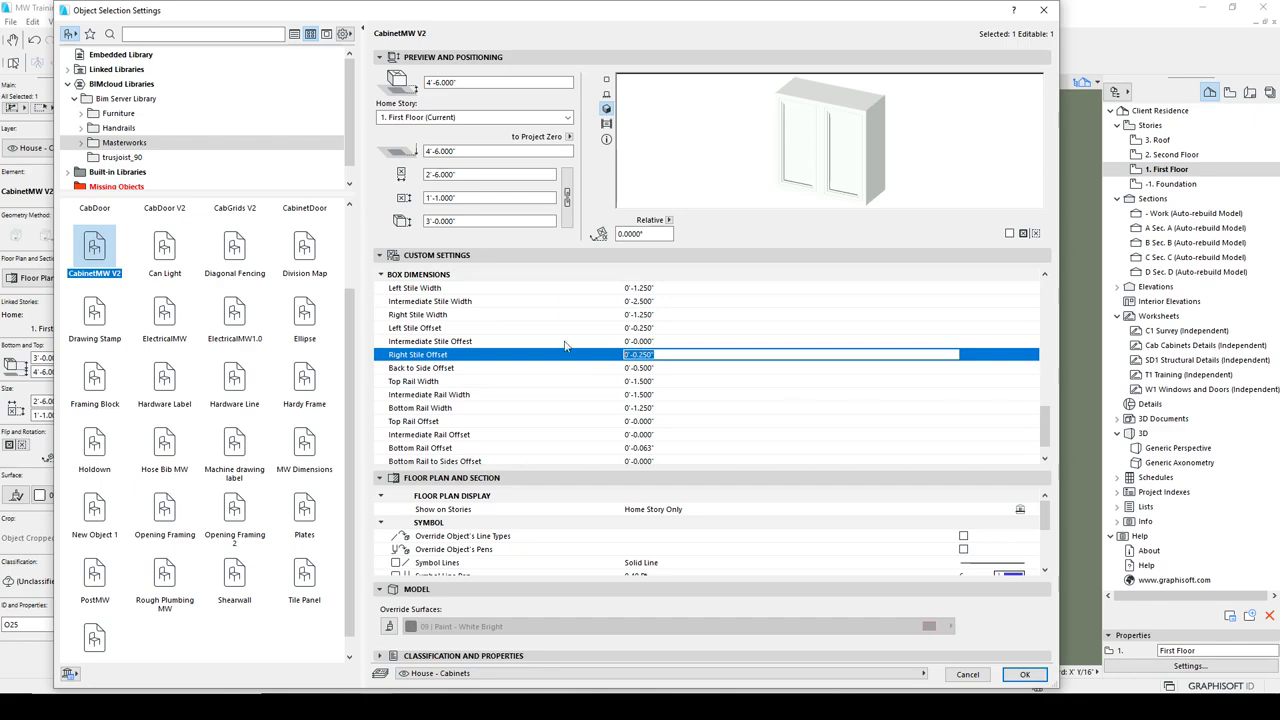
pyautogui.press('BackSpace')
pyautogui.press('Return')
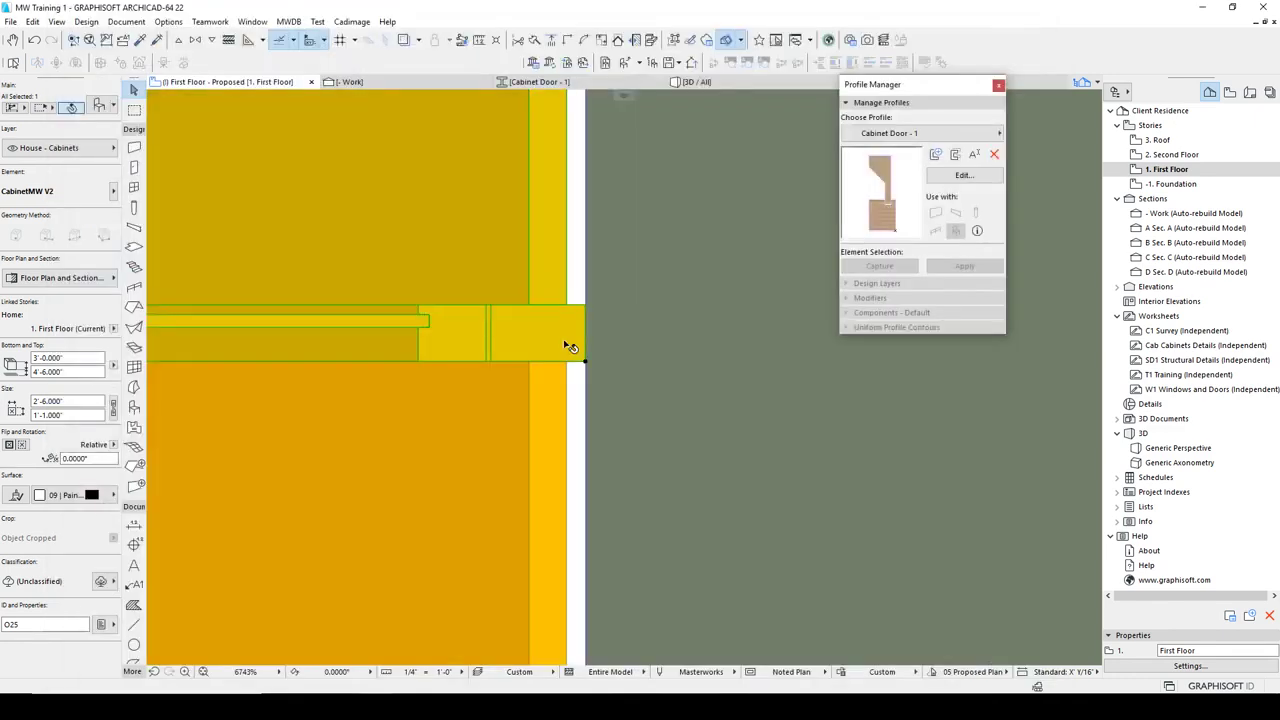
# - Try again to set the Right Stile Offset to 0.75" and apply it to the smaller upper cabinet
pyautogui.click(100, 105)
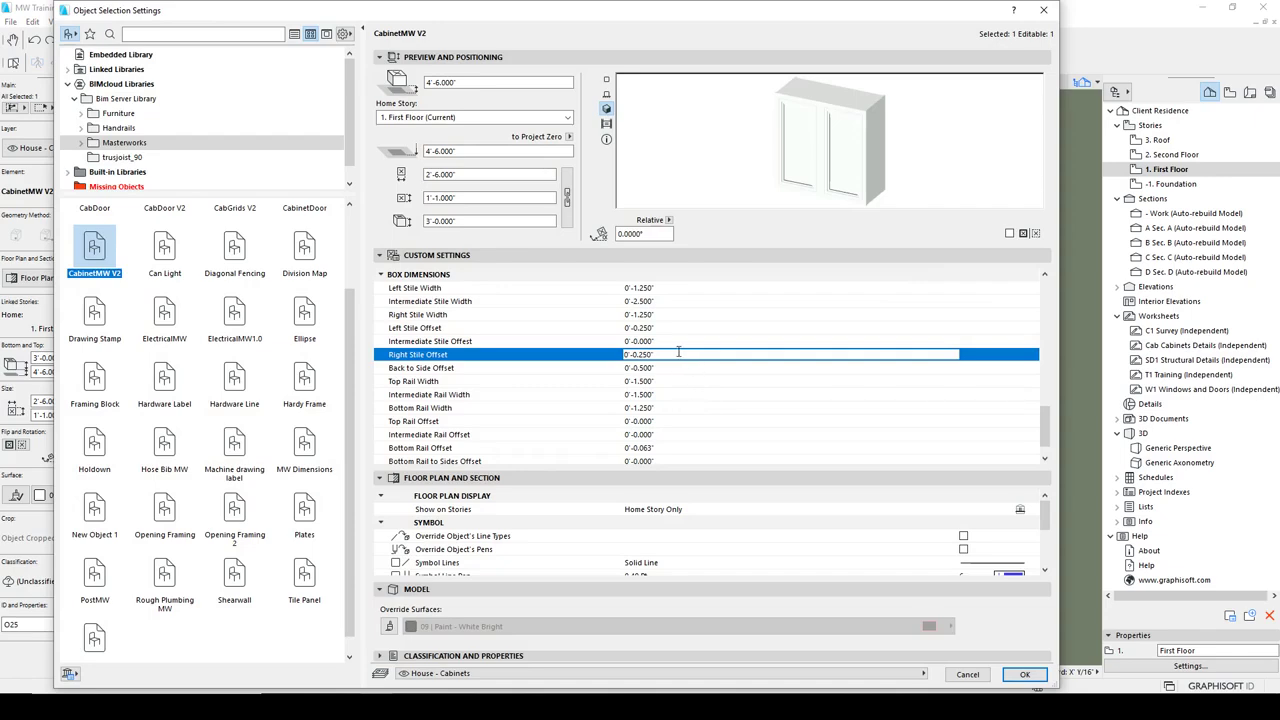
pyautogui.moveTo(677, 353); pyautogui.dragTo(471, 323)
pyautogui.write('.75')
pyautogui.press('Return')
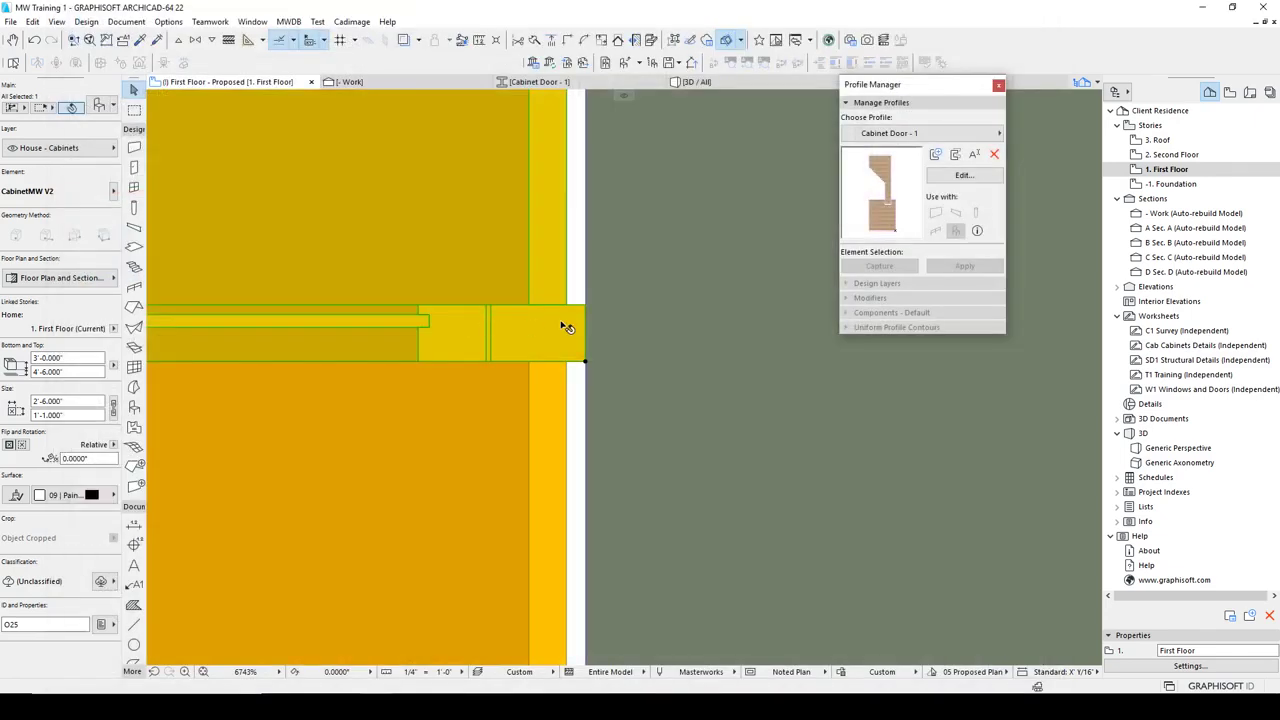
pyautogui.scroll(-5, 563, 327)
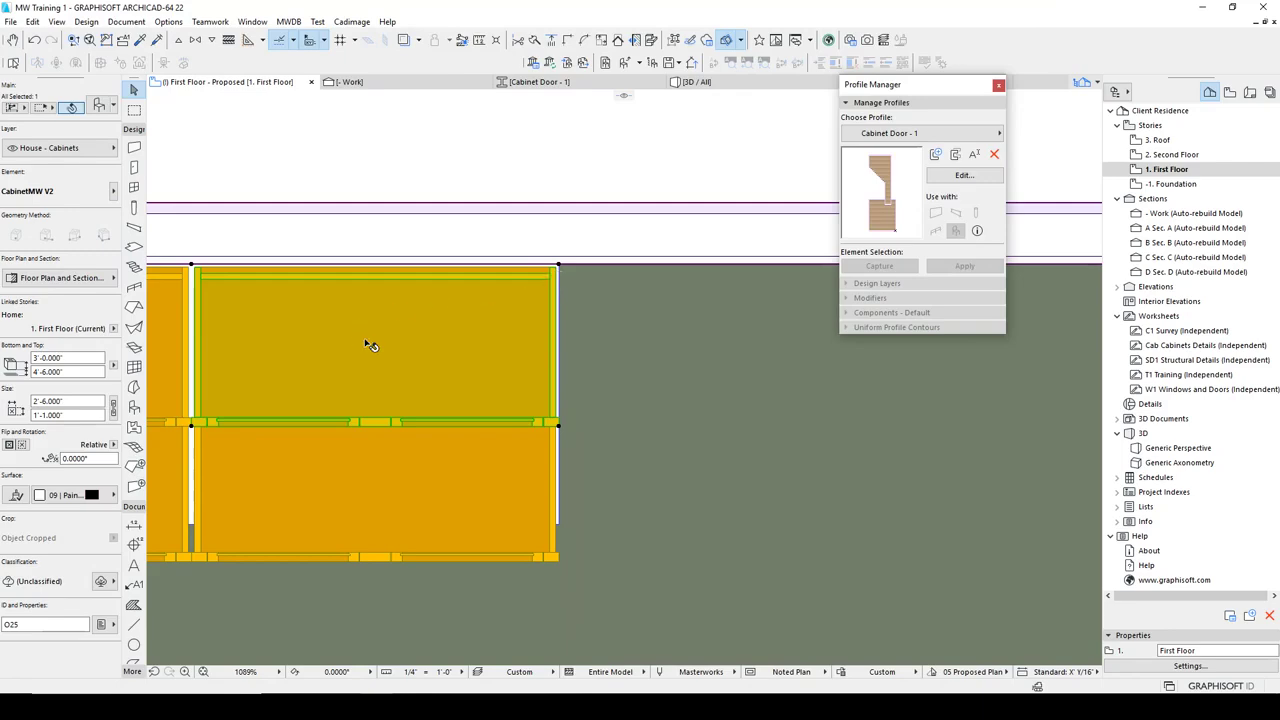
pyautogui.moveTo(397, 339); pyautogui.dragTo(667, 336, button='middle')
pyautogui.press('Escape')
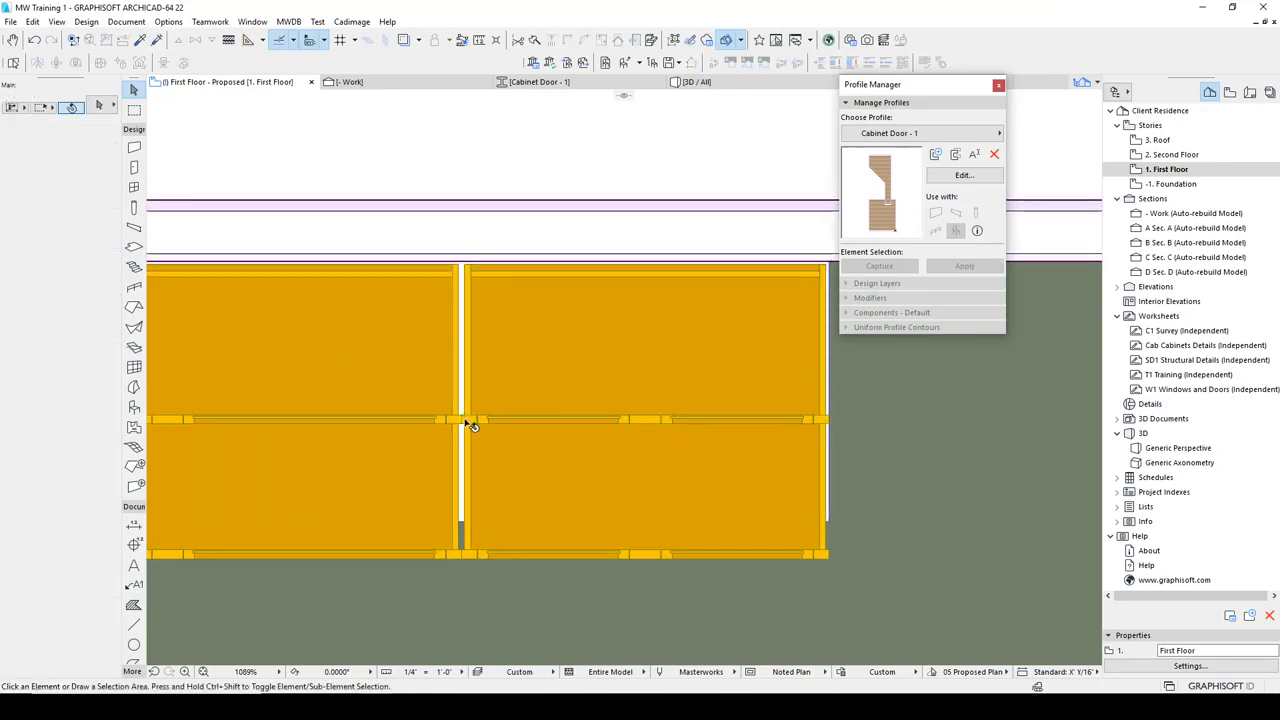
# - Reselect the smaller upper cabinet and try to enter a Right Stile Offset of 0.75" in its Box Dimensions settings
pyautogui.click(472, 425)
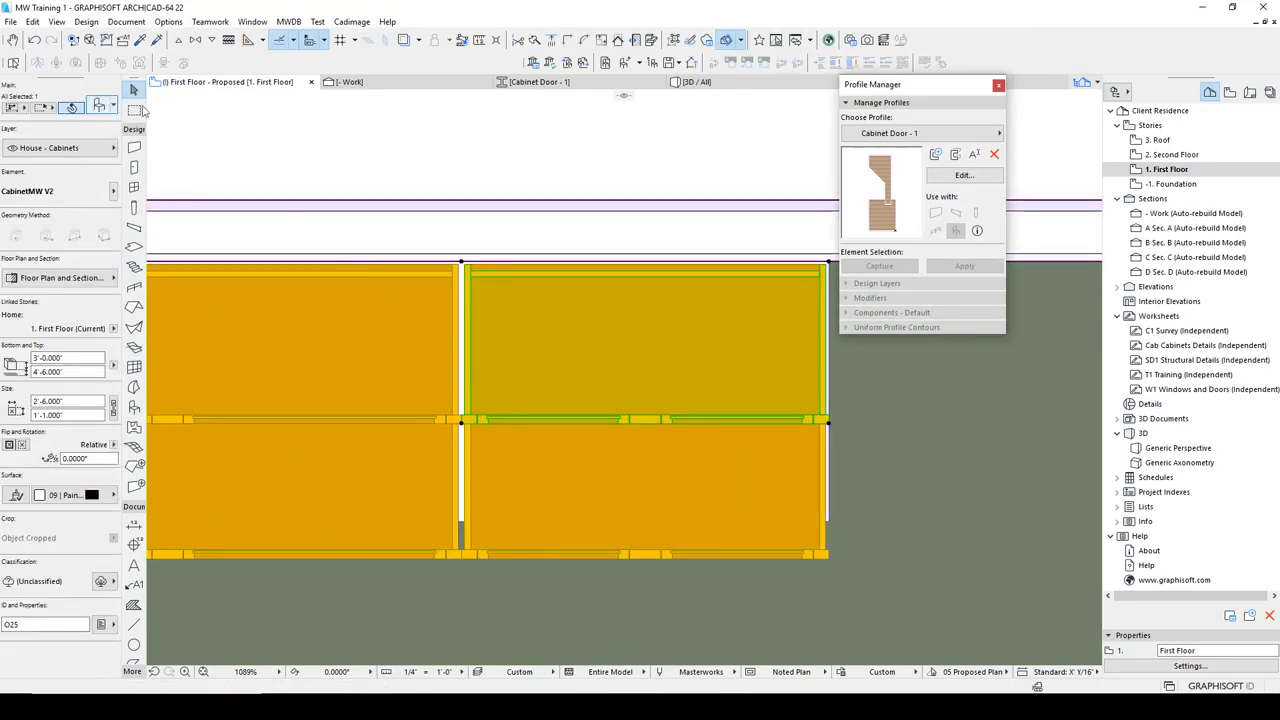
pyautogui.click(99, 105)
pyautogui.scroll(-5, 930, 326)
pyautogui.scroll(5, 971, 320)
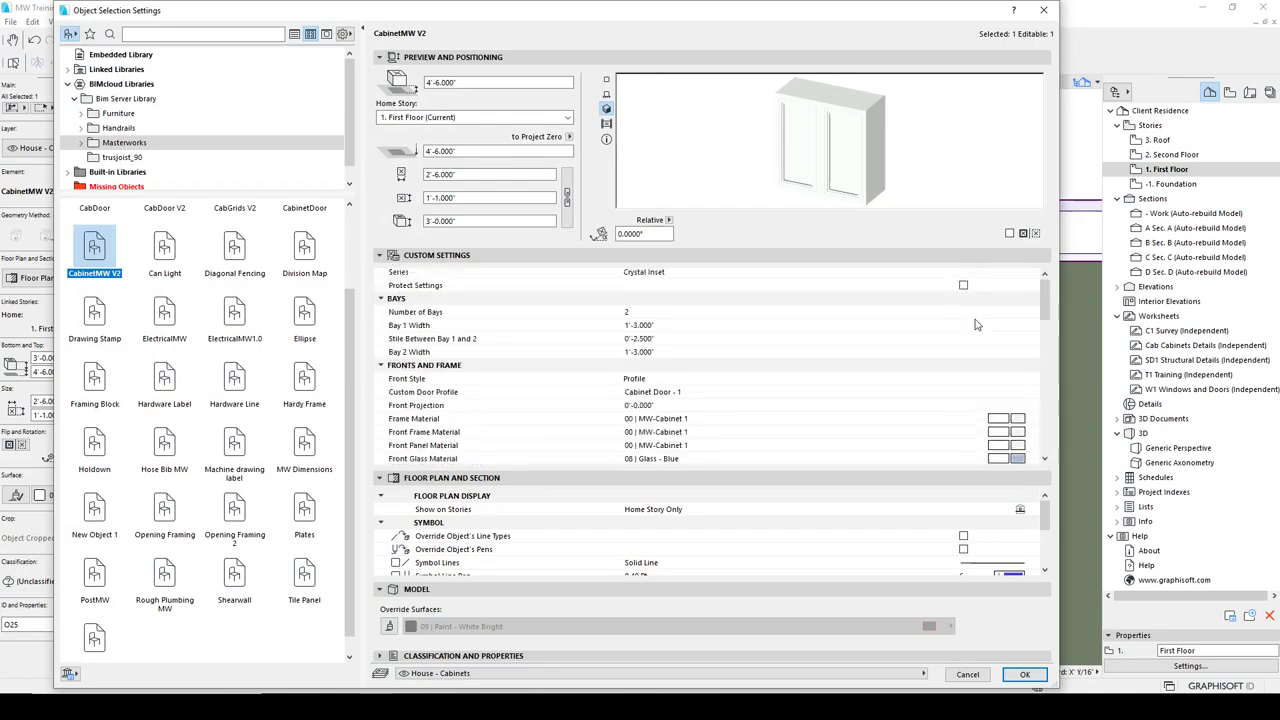
pyautogui.scroll(-8, 971, 322)
pyautogui.scroll(-4, 975, 358)
pyautogui.click(912, 387)
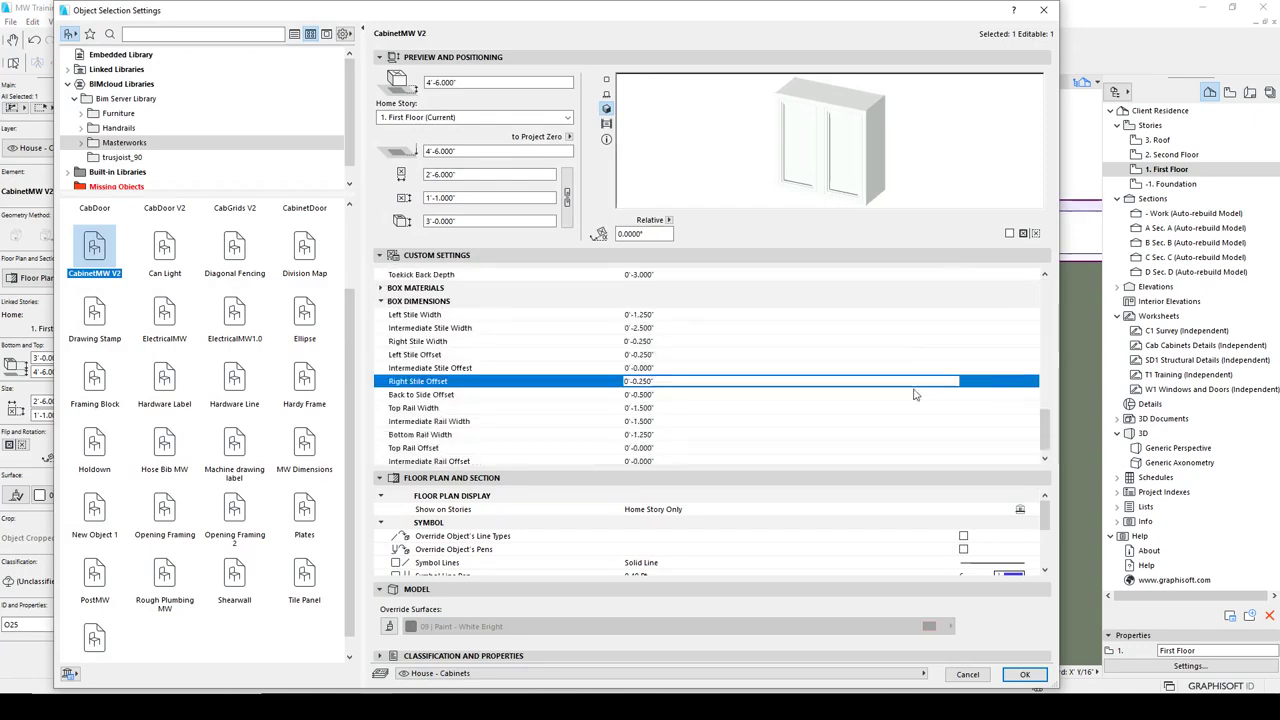
pyautogui.scroll(-1, 912, 388)
pyautogui.scroll(-1, 766, 426)
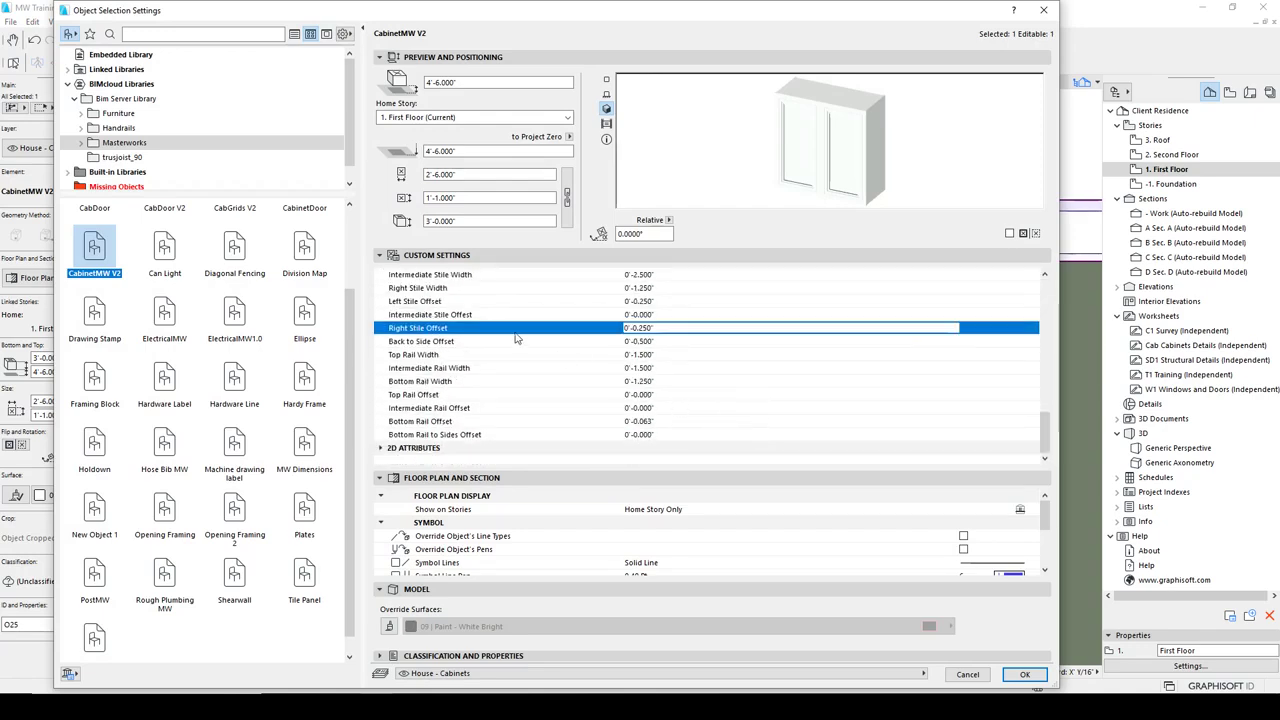
pyautogui.click(563, 327)
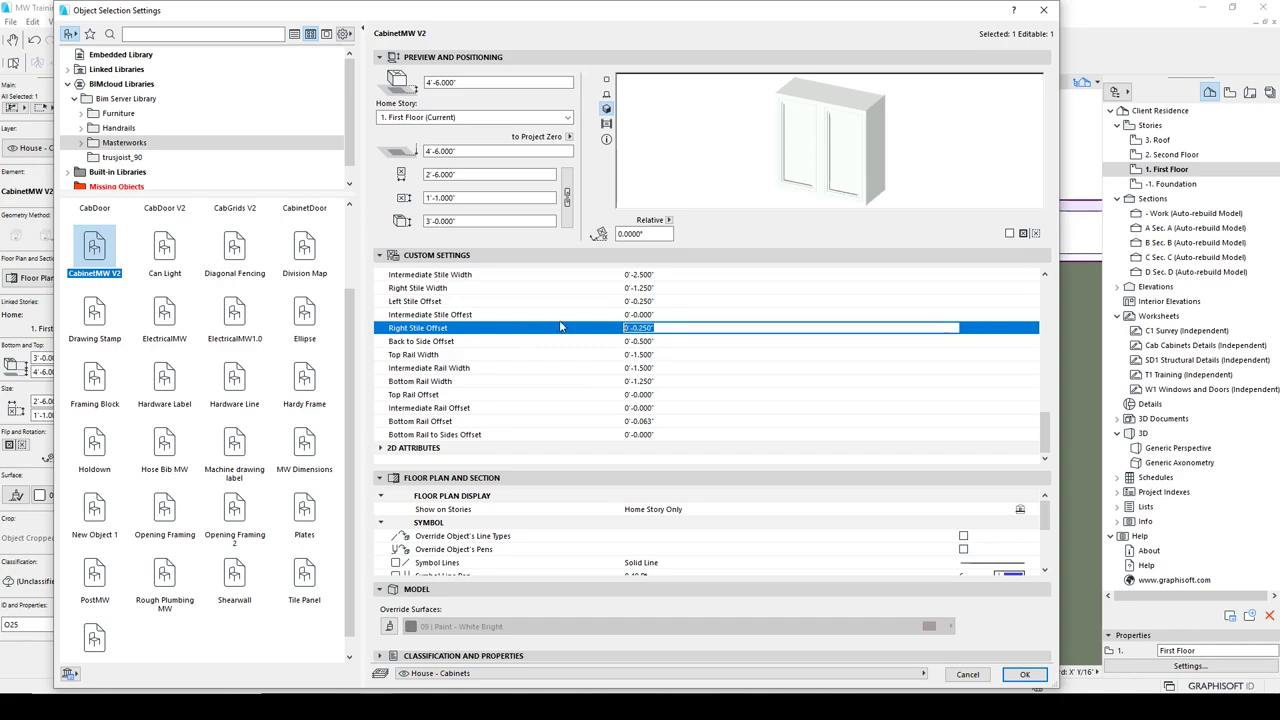
pyautogui.write('.75')
pyautogui.press('Return')
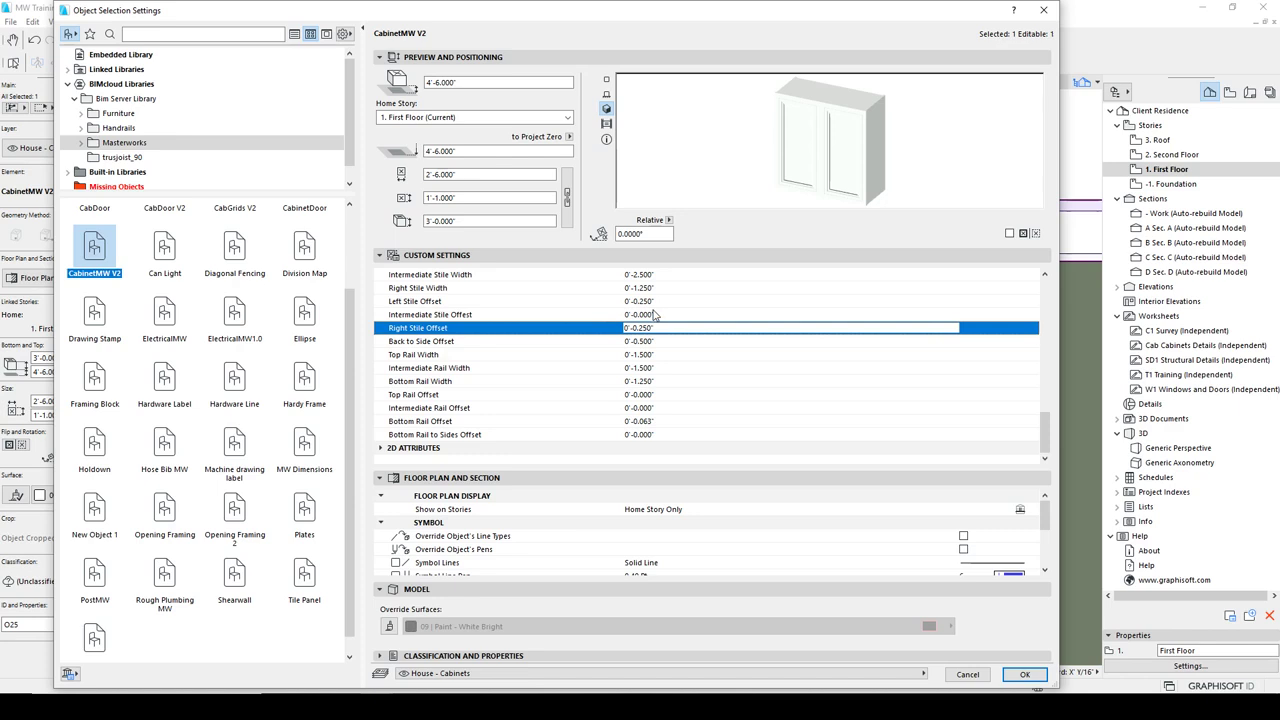
# - Enable Protect Settings for the smaller upper cabinet, set its Right Stile Offset to 0.75", and apply the settings
pyautogui.scroll(10, 660, 320)
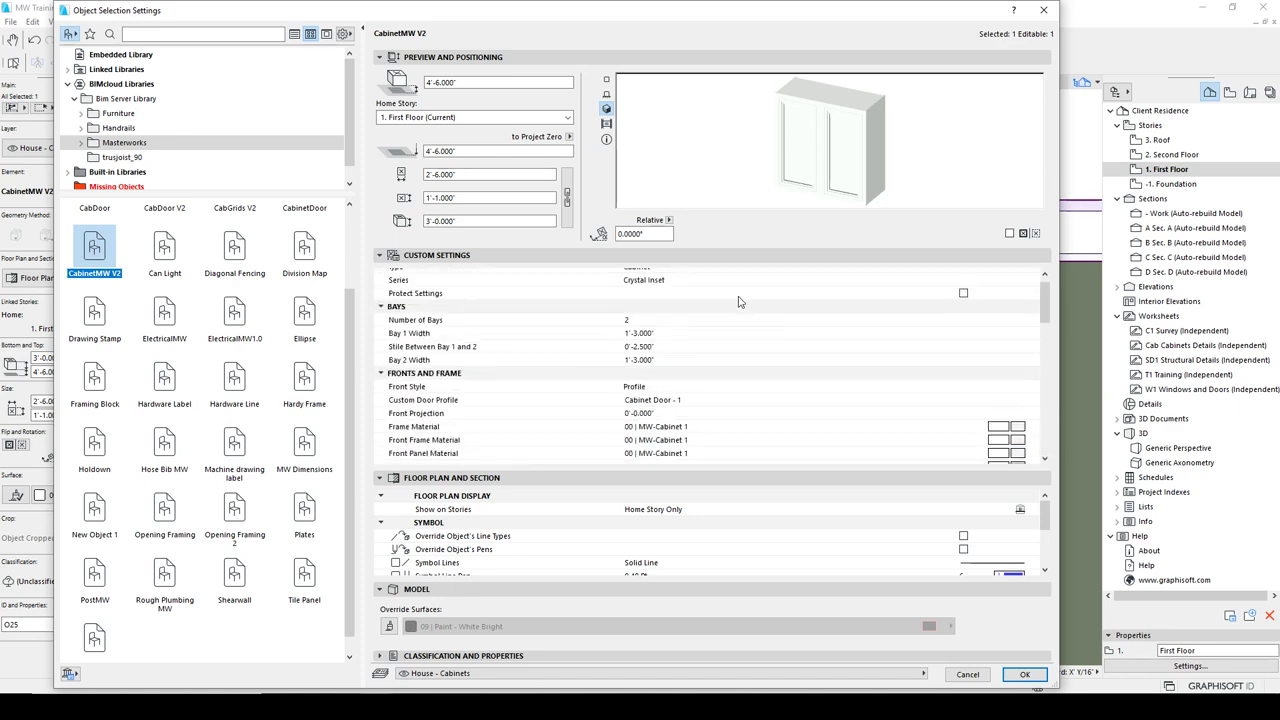
pyautogui.click(963, 303)
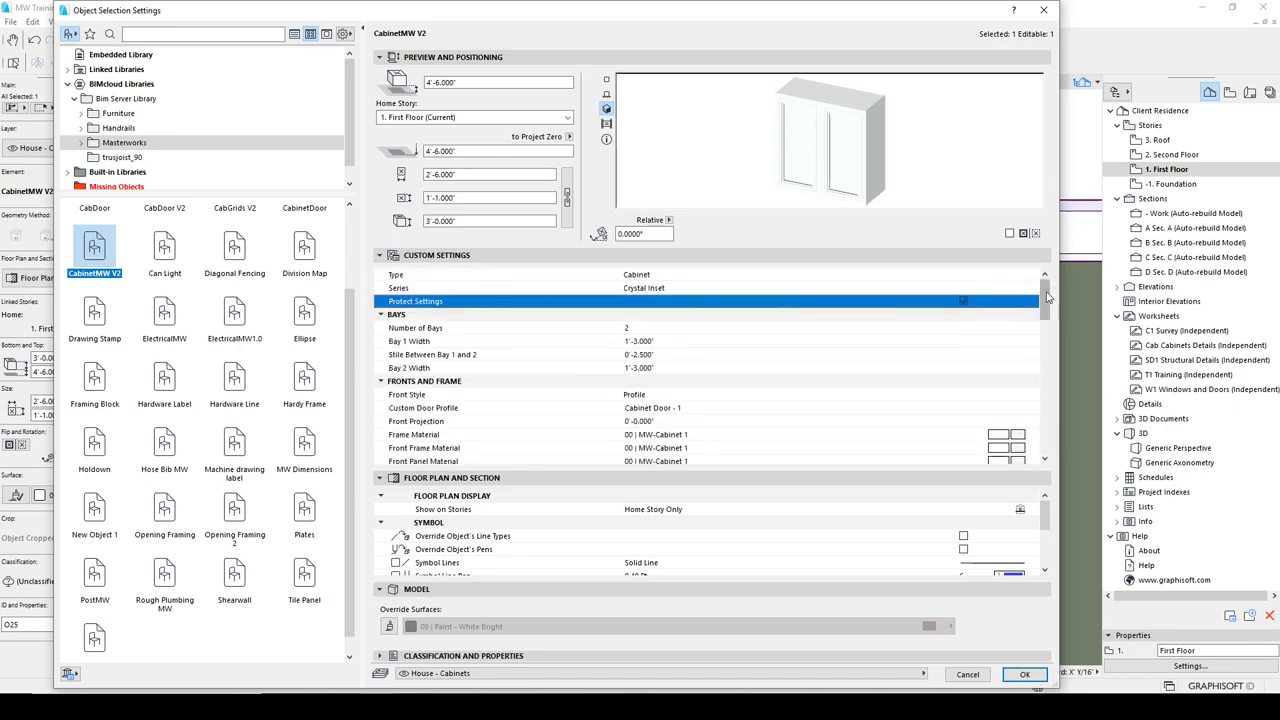
pyautogui.moveTo(1045, 300); pyautogui.dragTo(1048, 420)
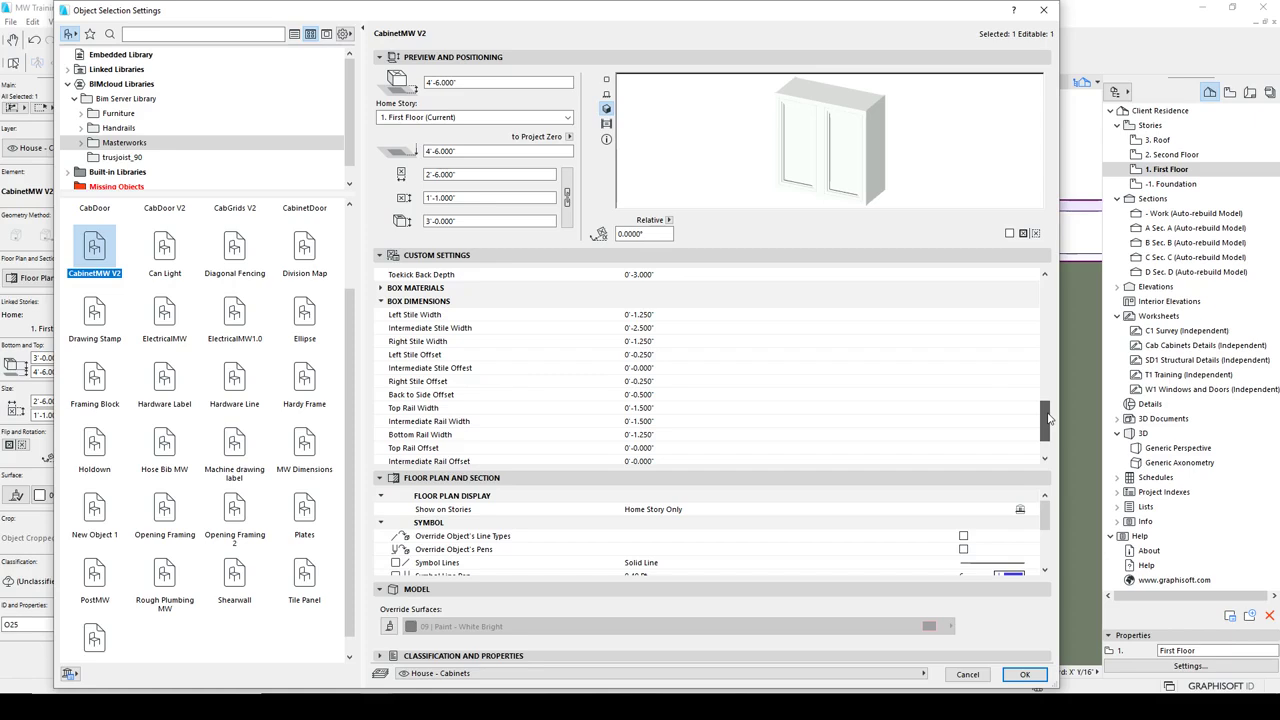
pyautogui.click(655, 381)
pyautogui.press('BackSpace')
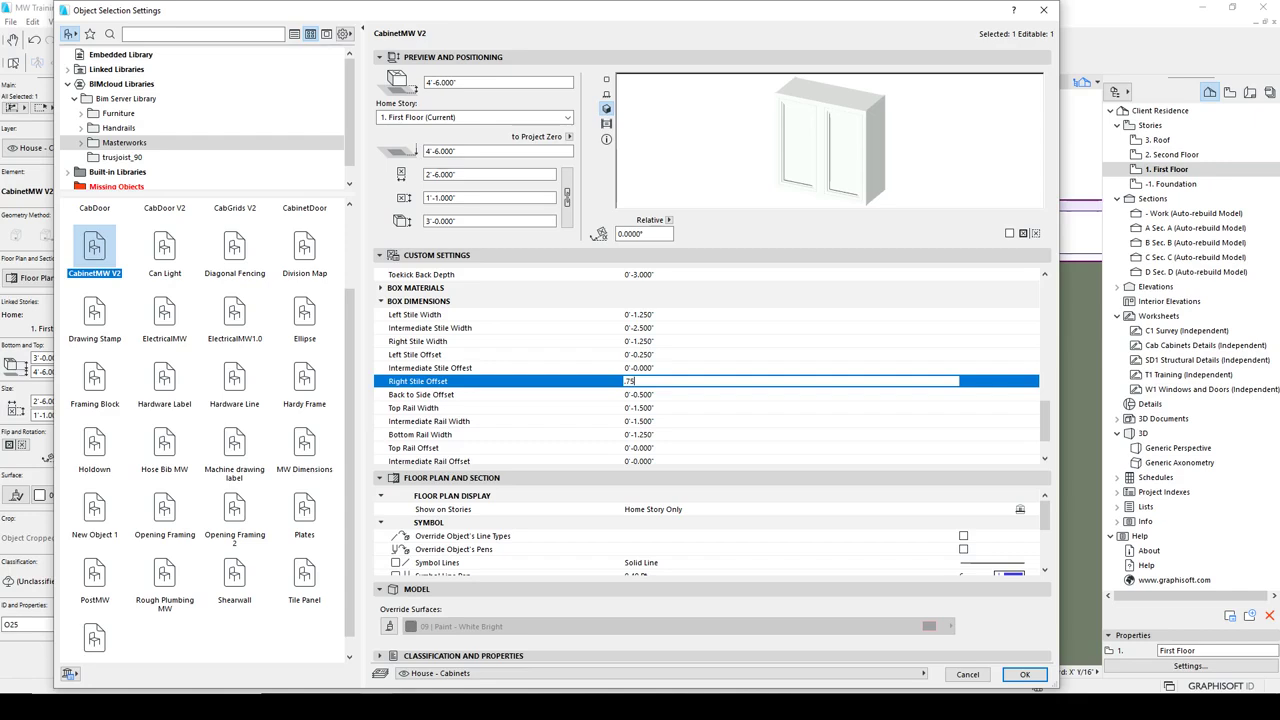
pyautogui.click(646, 396)
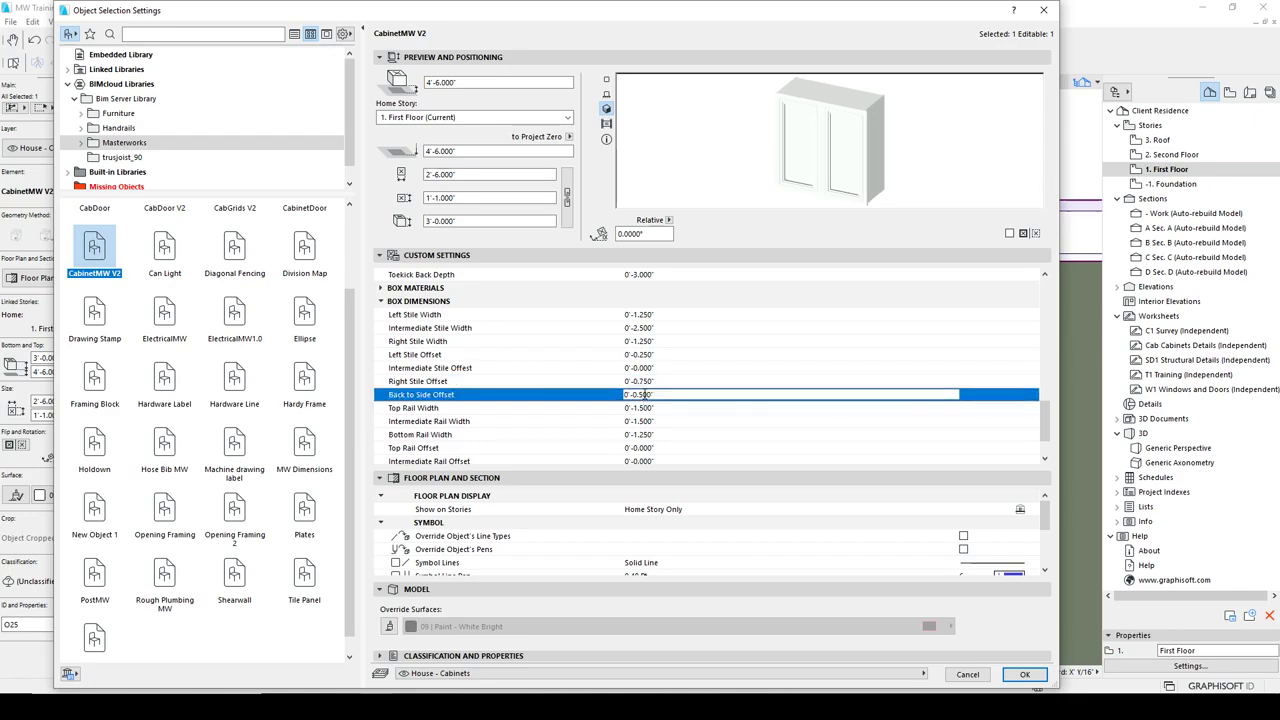
pyautogui.scroll(10, 1005, 321)
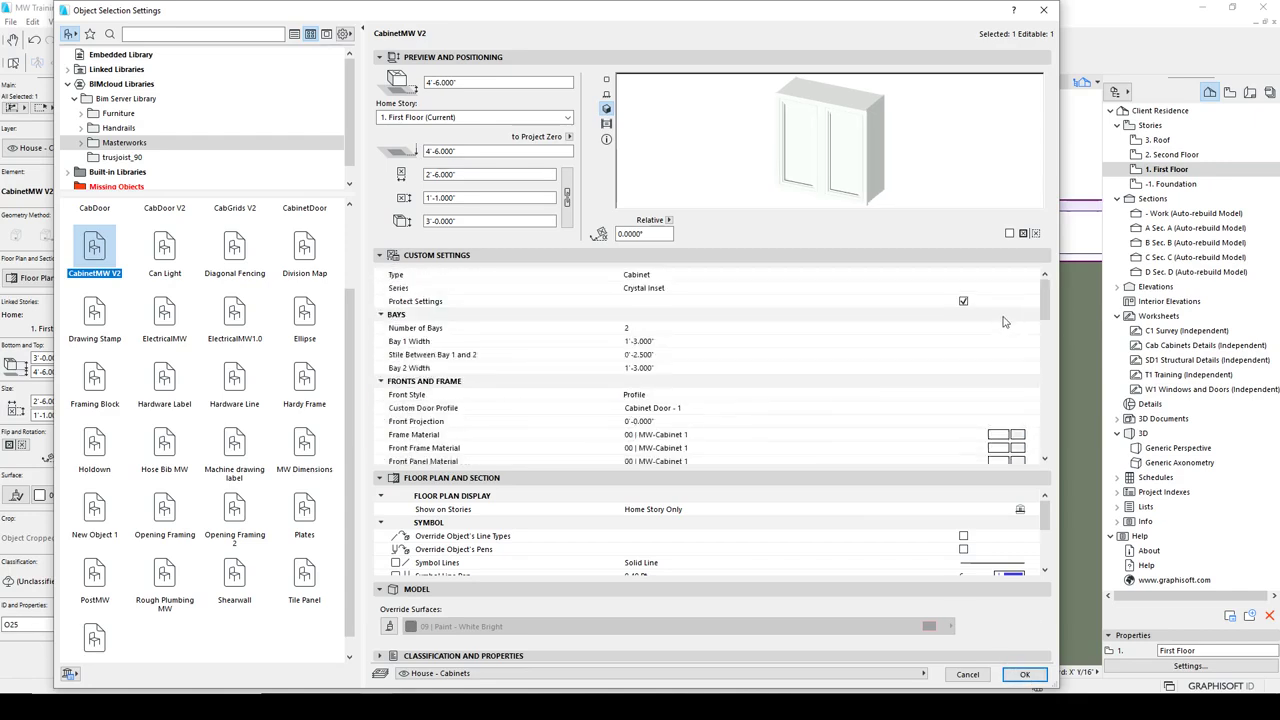
pyautogui.click(1024, 674)
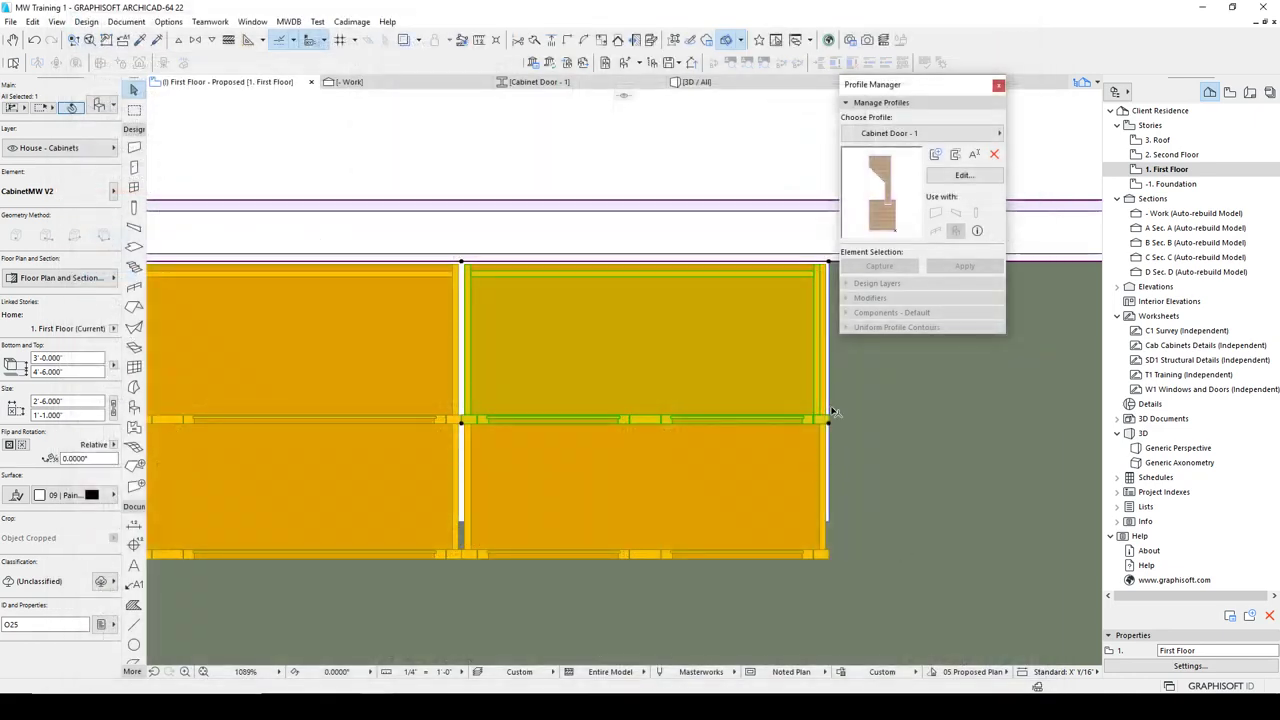
# - Place a copy of the smaller upper cabinet to its right along the wall and set the copy's Type to Front Only
pyautogui.scroll(-5, 771, 437)
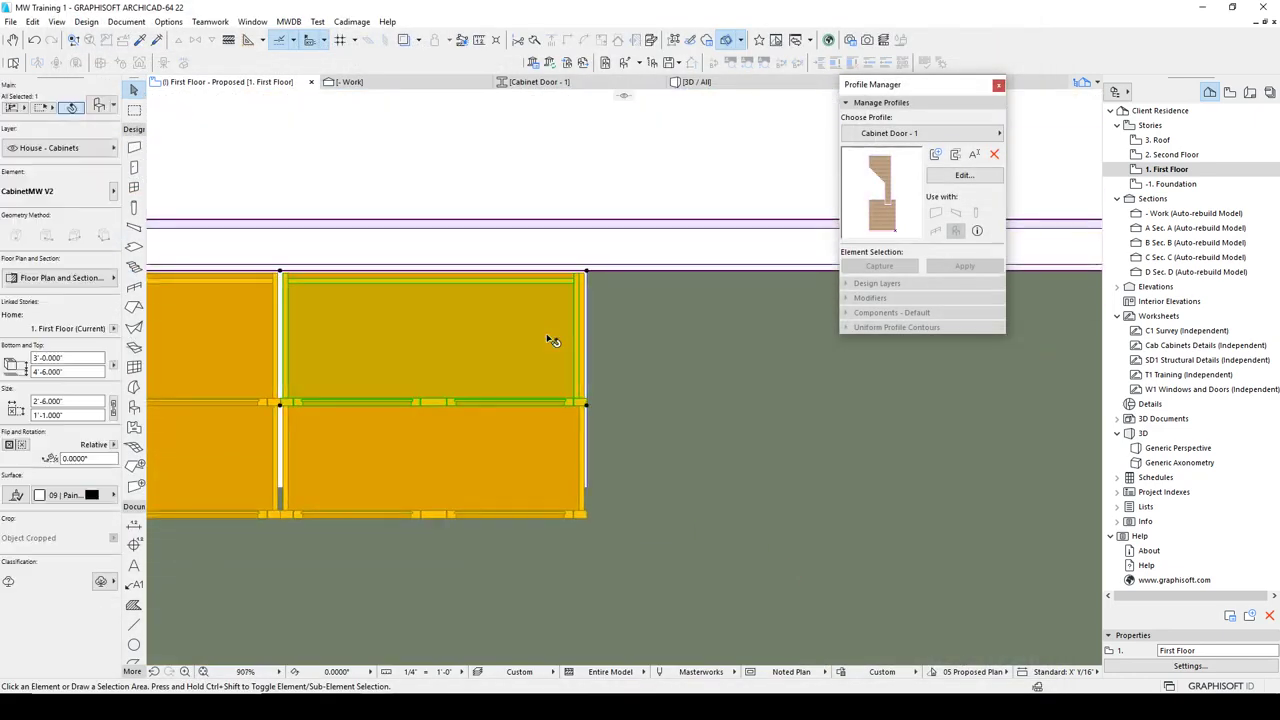
pyautogui.moveTo(525, 349); pyautogui.dragTo(752, 350)
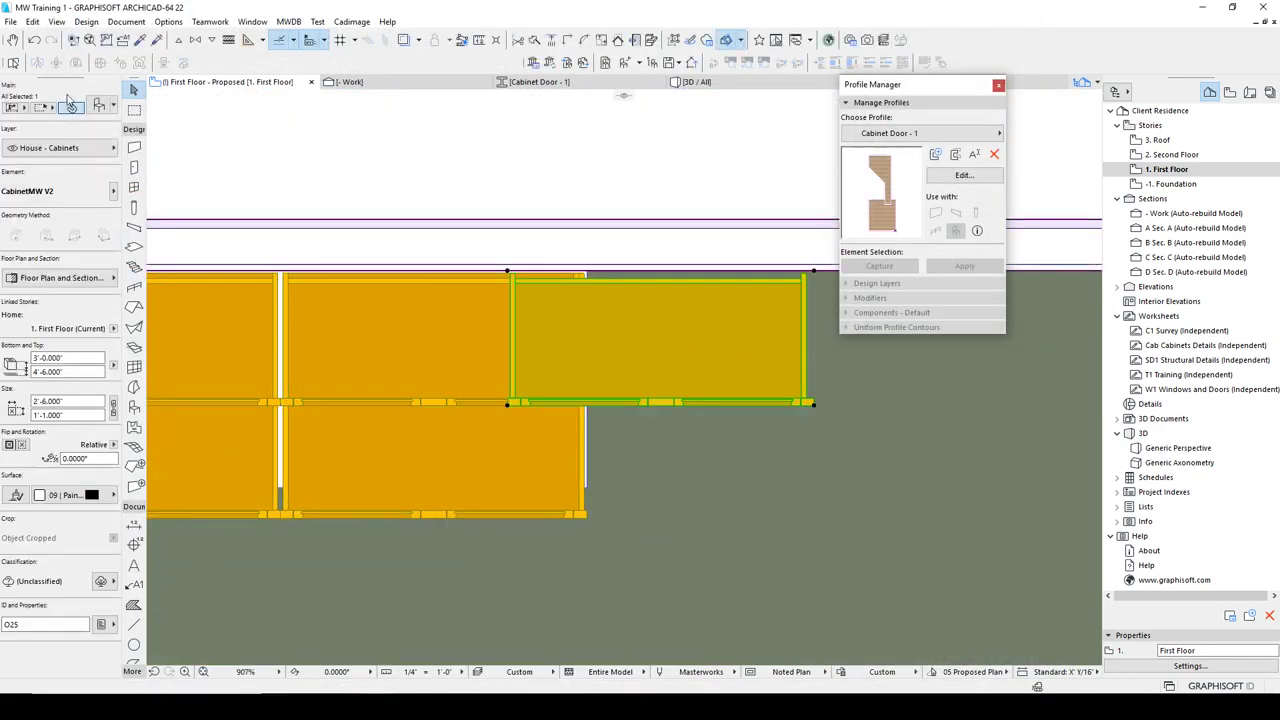
pyautogui.click(98, 106)
pyautogui.click(966, 280)
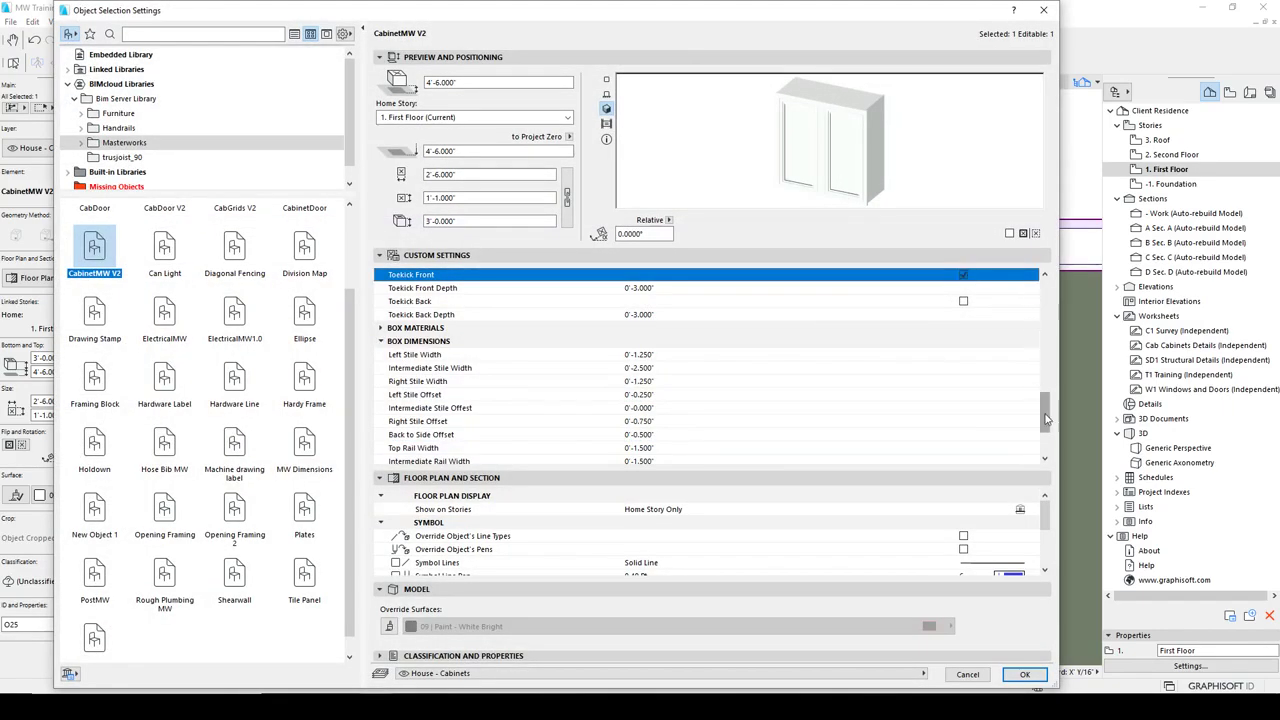
pyautogui.moveTo(1044, 412); pyautogui.dragTo(1044, 292)
pyautogui.click(1016, 278)
pyautogui.click(1031, 274)
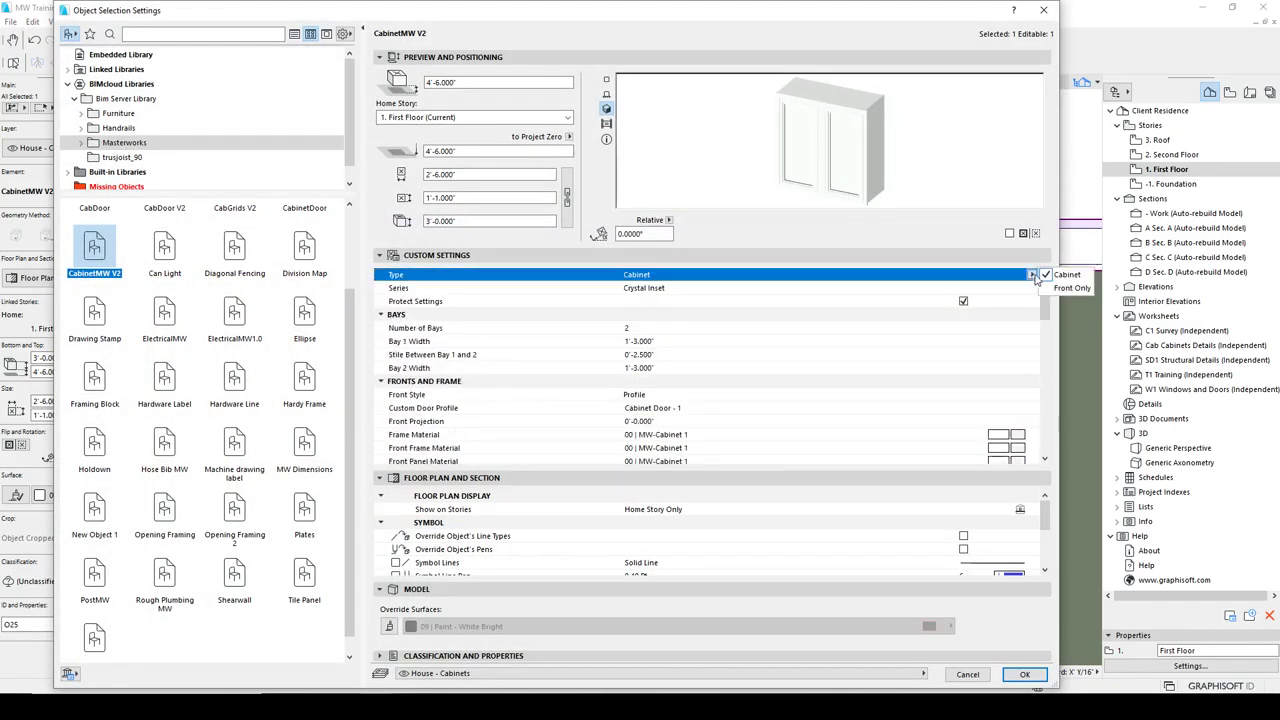
pyautogui.click(1068, 285)
# - Set the front-only copy's Number of Bays to 1
pyautogui.click(650, 331)
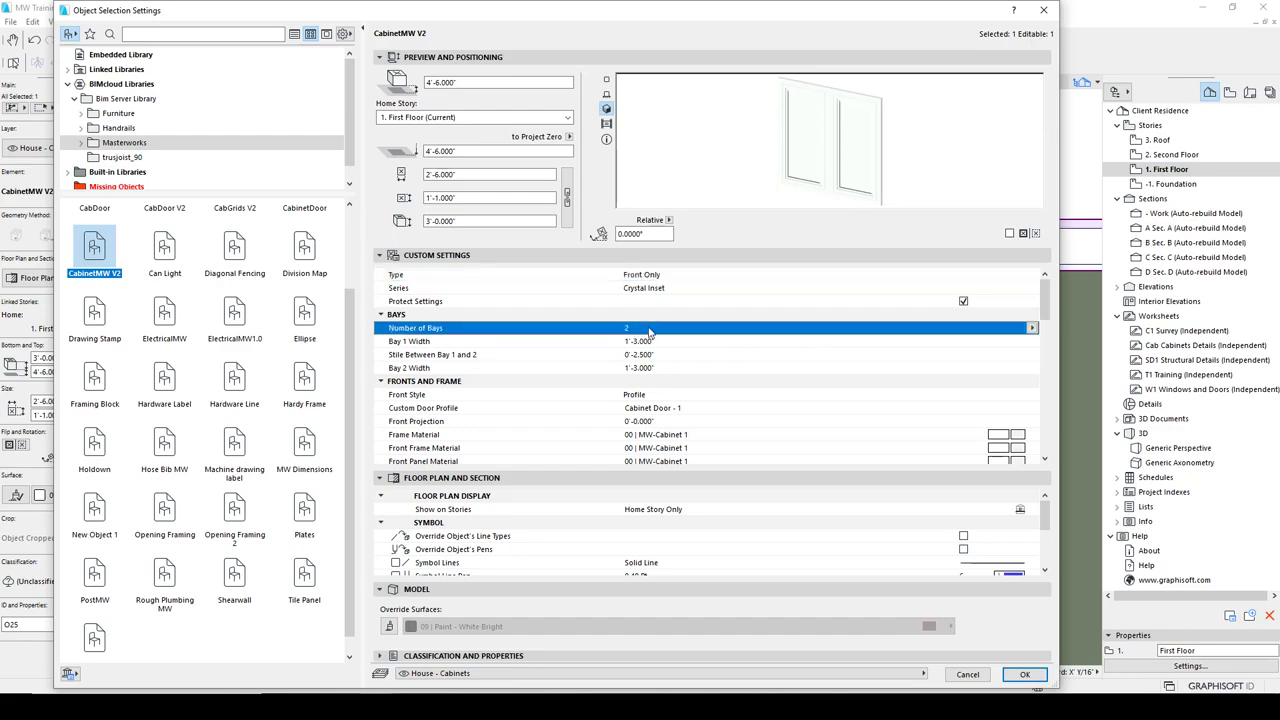
pyautogui.click(1031, 328)
pyautogui.click(1048, 334)
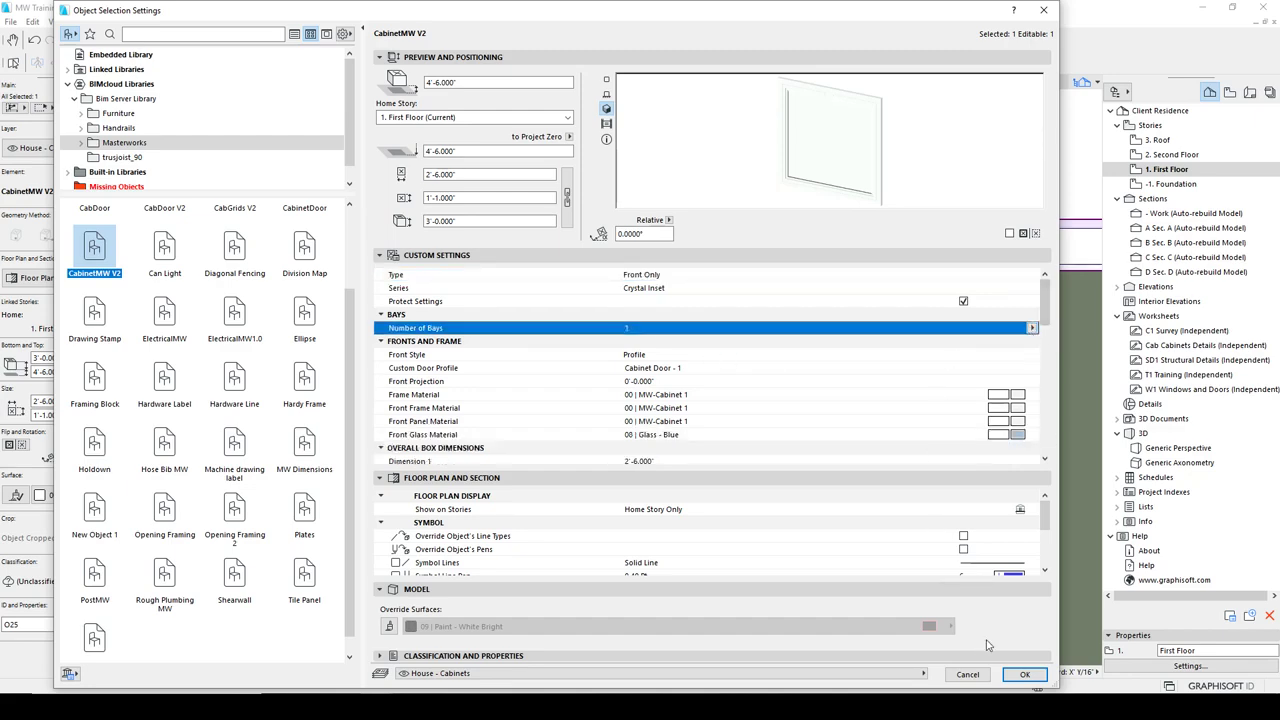
# - Apply the front-only panel's settings, move the panel clear of the cabinets and rotate it 90° about its left end
pyautogui.click(1023, 675)
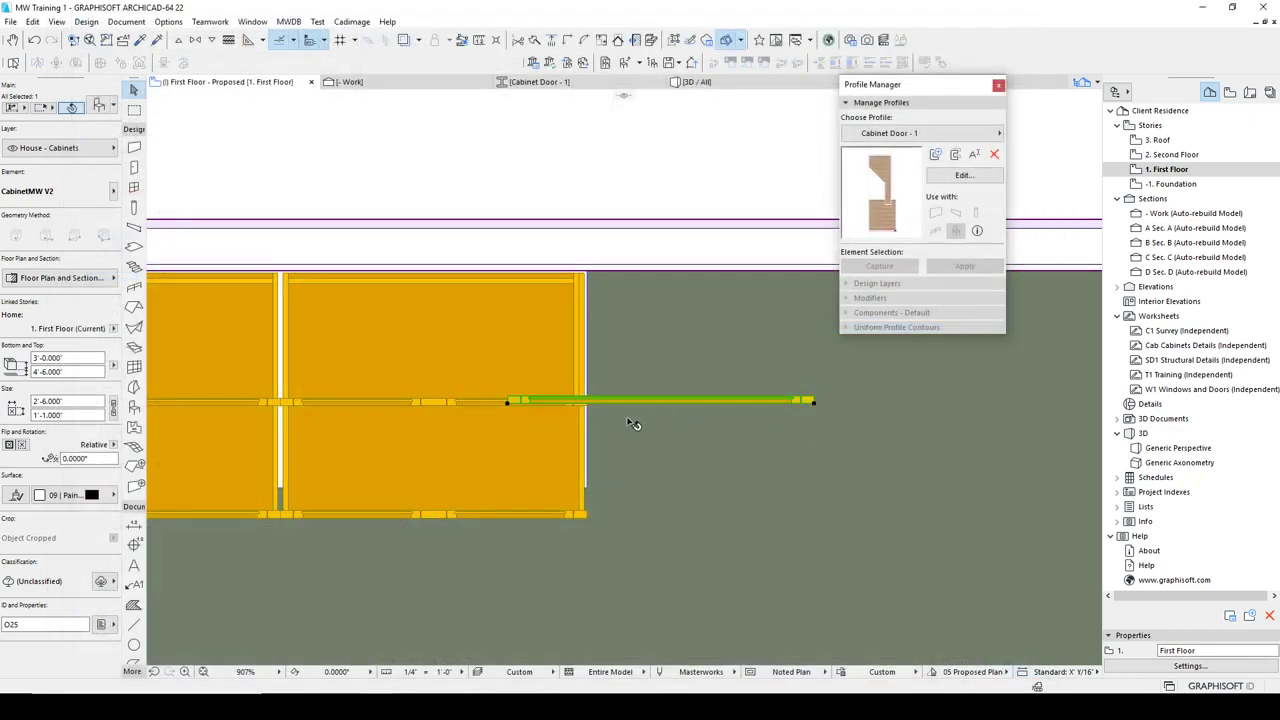
pyautogui.moveTo(524, 405); pyautogui.dragTo(717, 430)
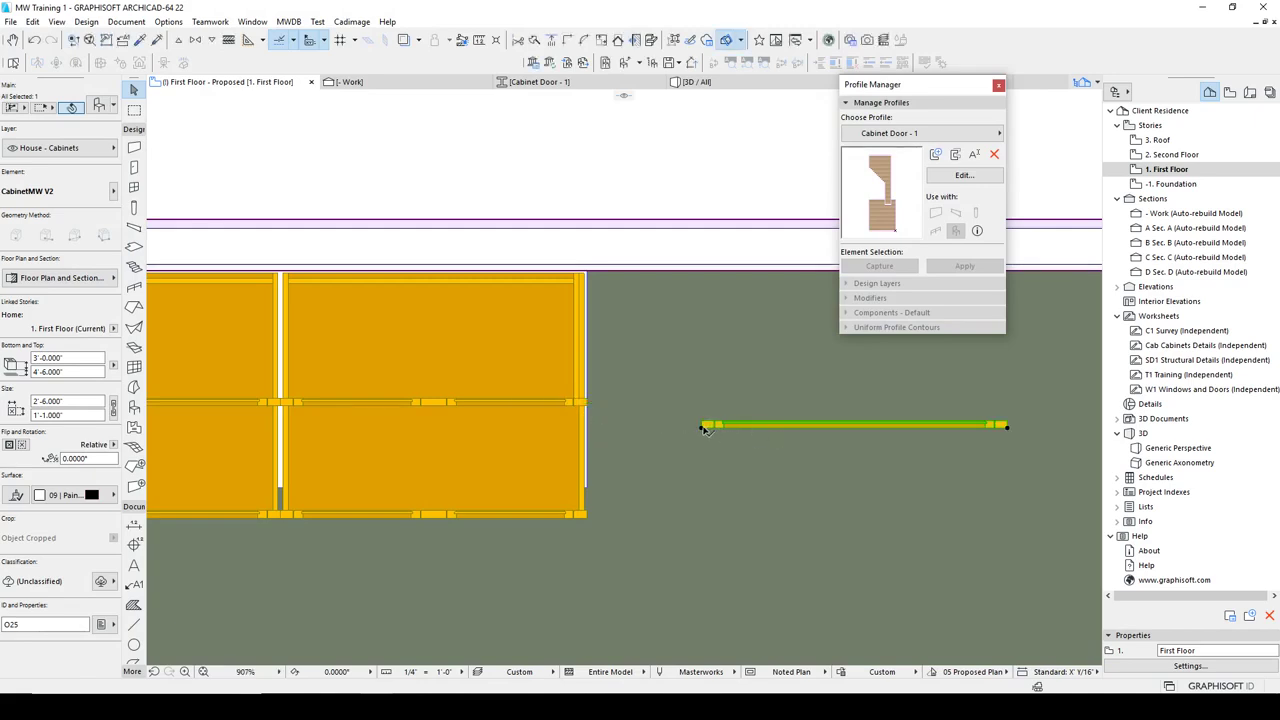
pyautogui.hotkey('ctrl', 'e')
pyautogui.click(701, 428)
pyautogui.click(781, 429)
pyautogui.click(698, 342)
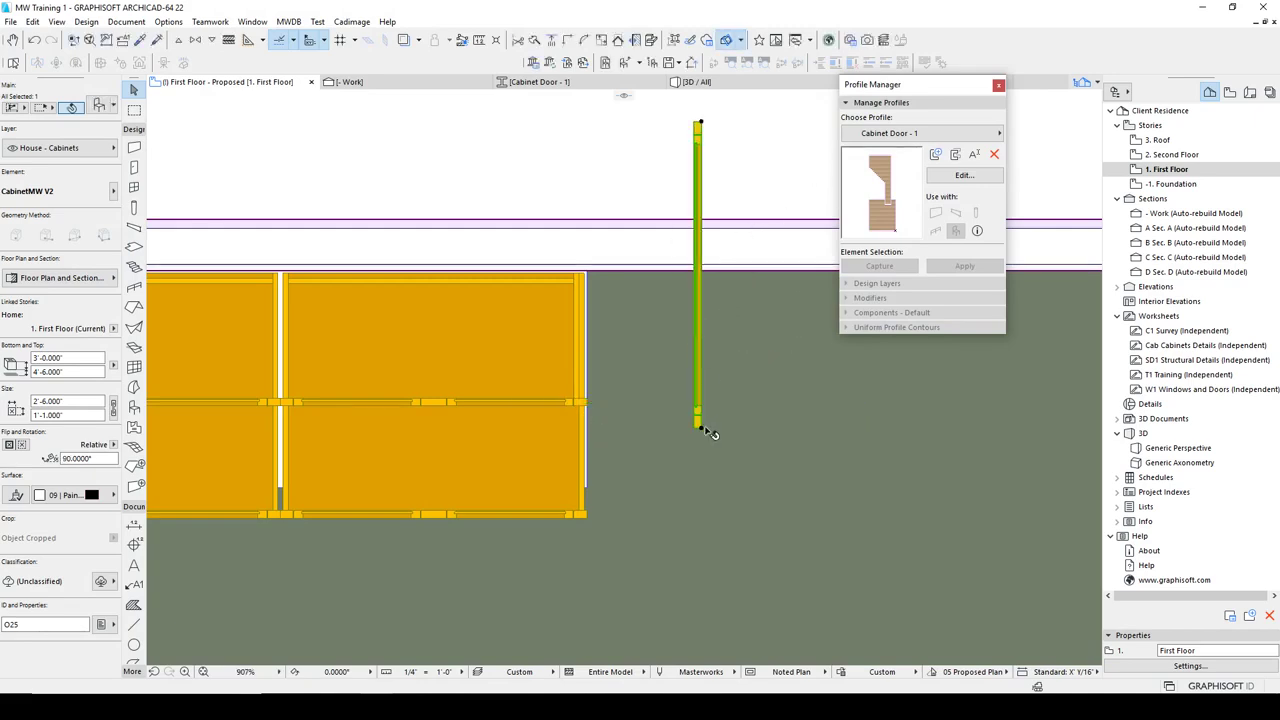
# - Move the front-only panel to the upper cabinet's right front corner, then shift it 0.75" toward the wall
pyautogui.hotkey('ctrl', 'd')
pyautogui.click(699, 426)
pyautogui.scroll(4, 600, 400)
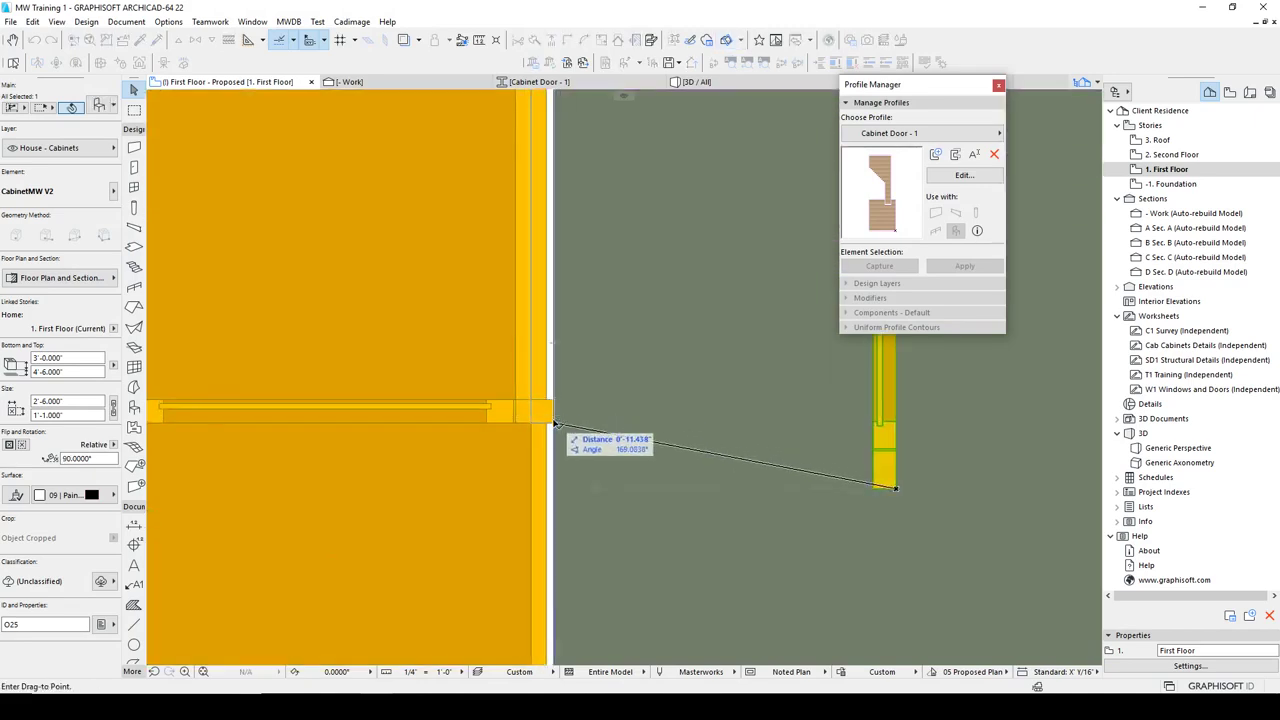
pyautogui.click(554, 423)
pyautogui.hotkey('ctrl', 'd')
pyautogui.click(554, 423)
pyautogui.write('r')
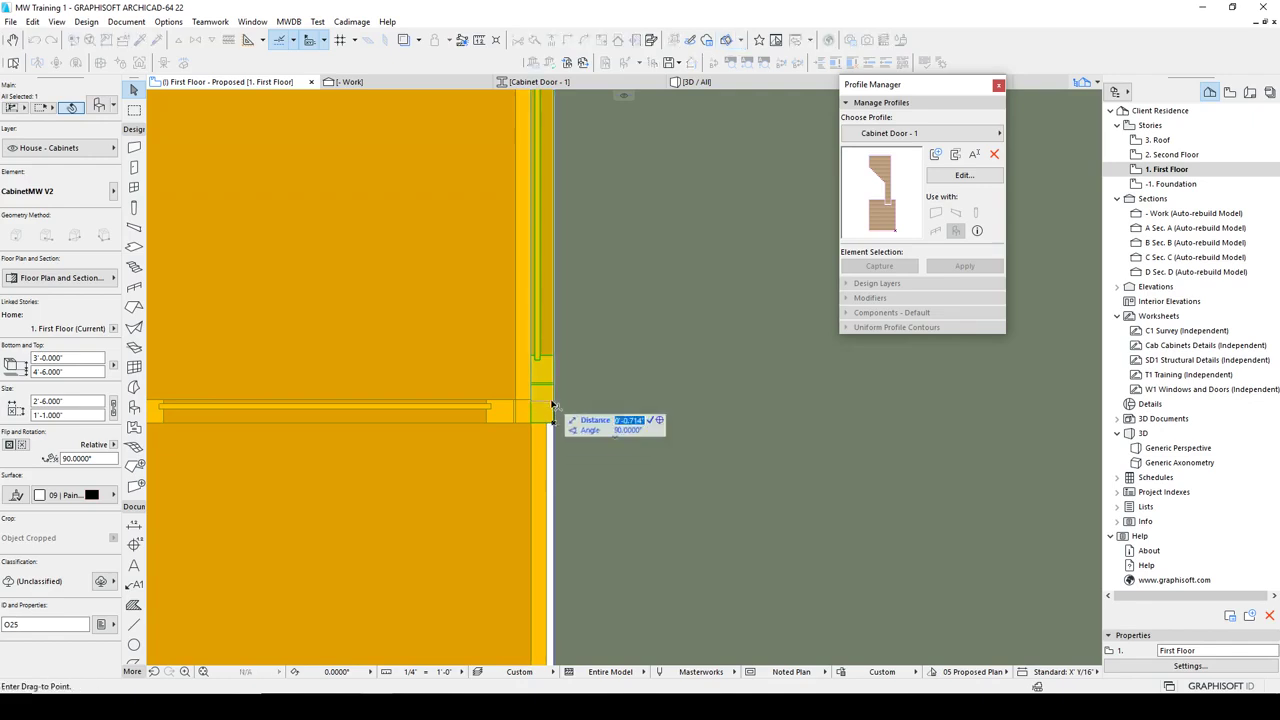
pyautogui.write('.75"')
pyautogui.press('Return')
# - Shorten the front-only panel to 1'-0.500" by stretching its far end back to the wall face
pyautogui.scroll(-4, 554, 401)
pyautogui.moveTo(571, 391); pyautogui.dragTo(548, 514, button='middle')
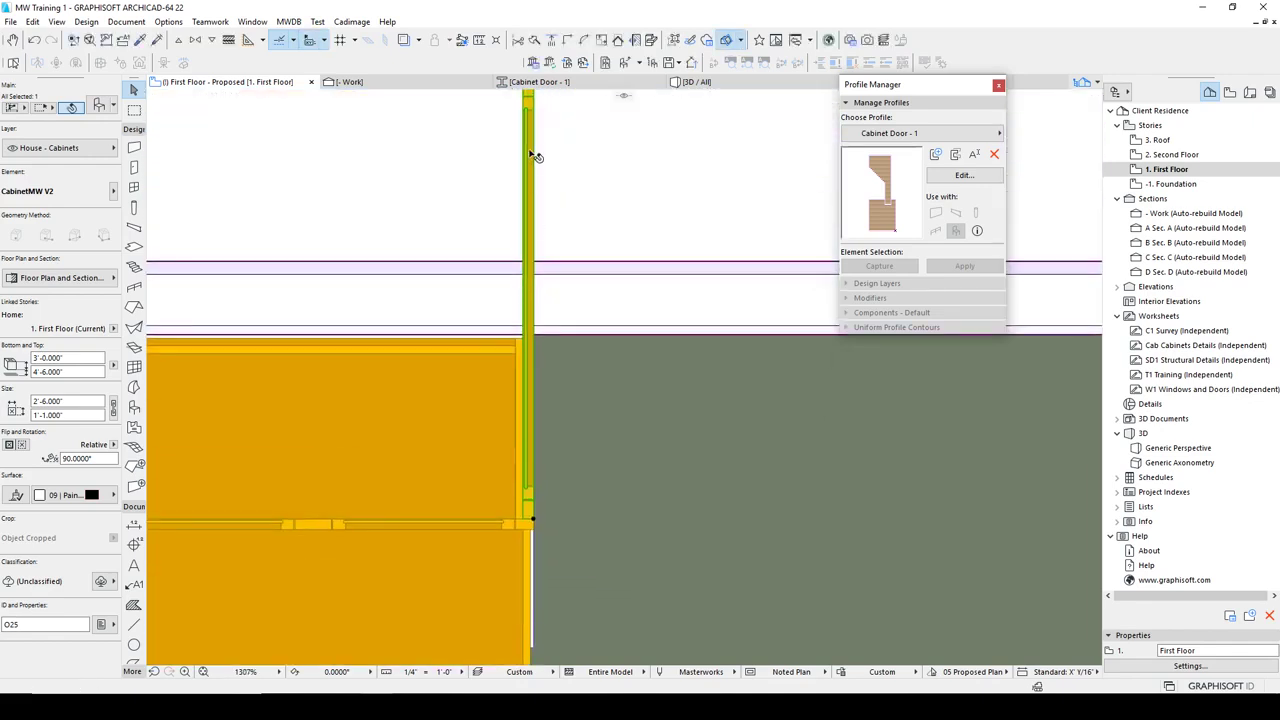
pyautogui.moveTo(535, 155); pyautogui.dragTo(537, 191, button='middle')
pyautogui.click(531, 181)
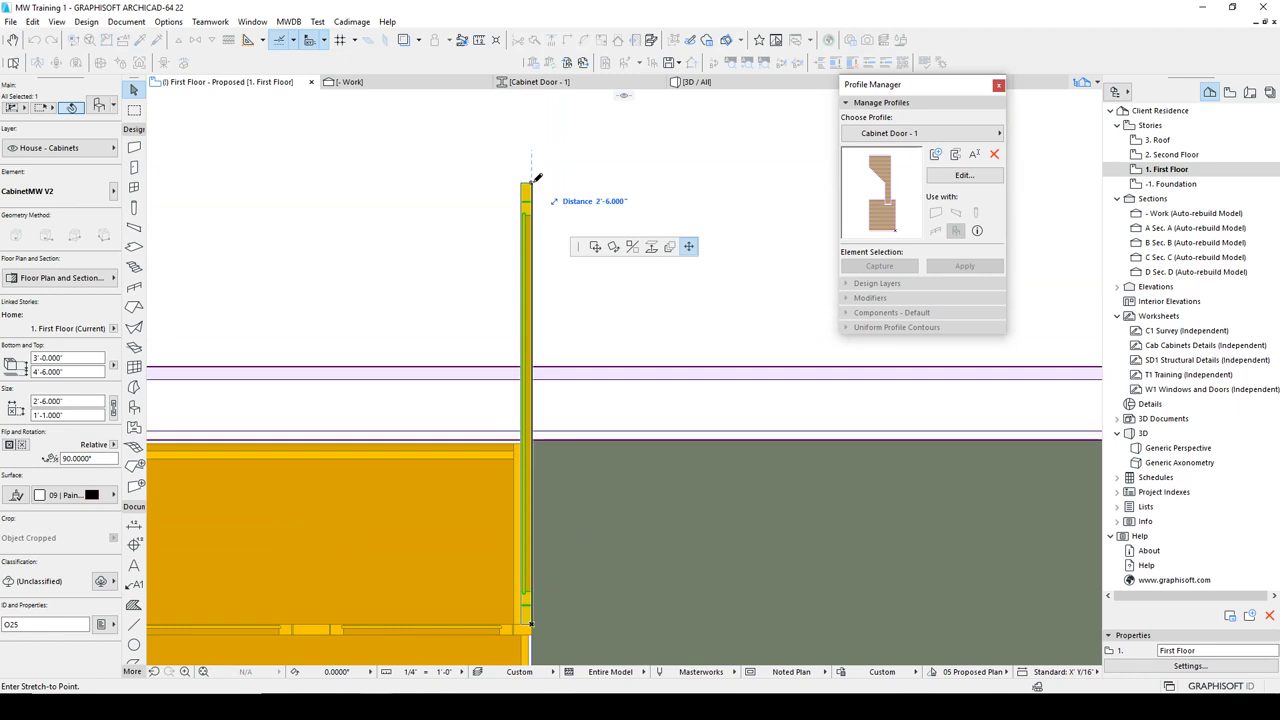
pyautogui.click(531, 440)
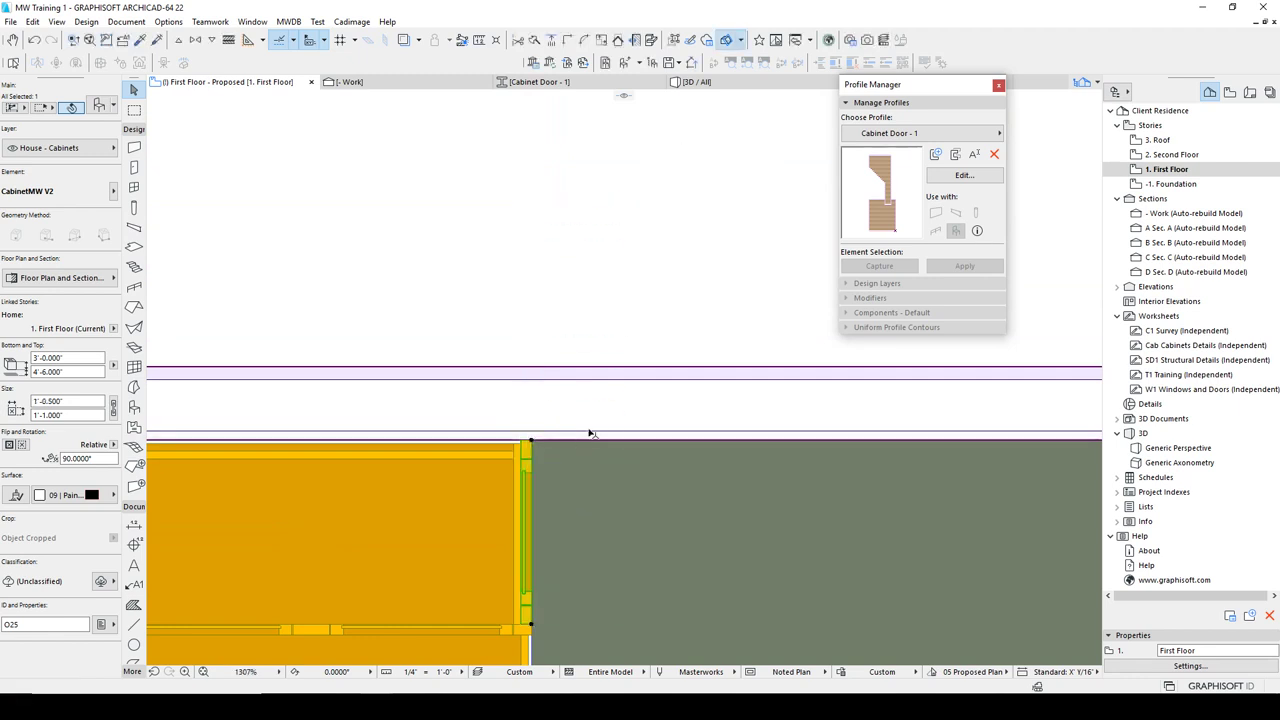
pyautogui.press('Escape')
# - Examine the end panel on the upper cabinets in the 3D perspective from the side, above and front
pyautogui.scroll(-1, 559, 490)
pyautogui.moveTo(566, 471); pyautogui.dragTo(568, 296, button='middle')
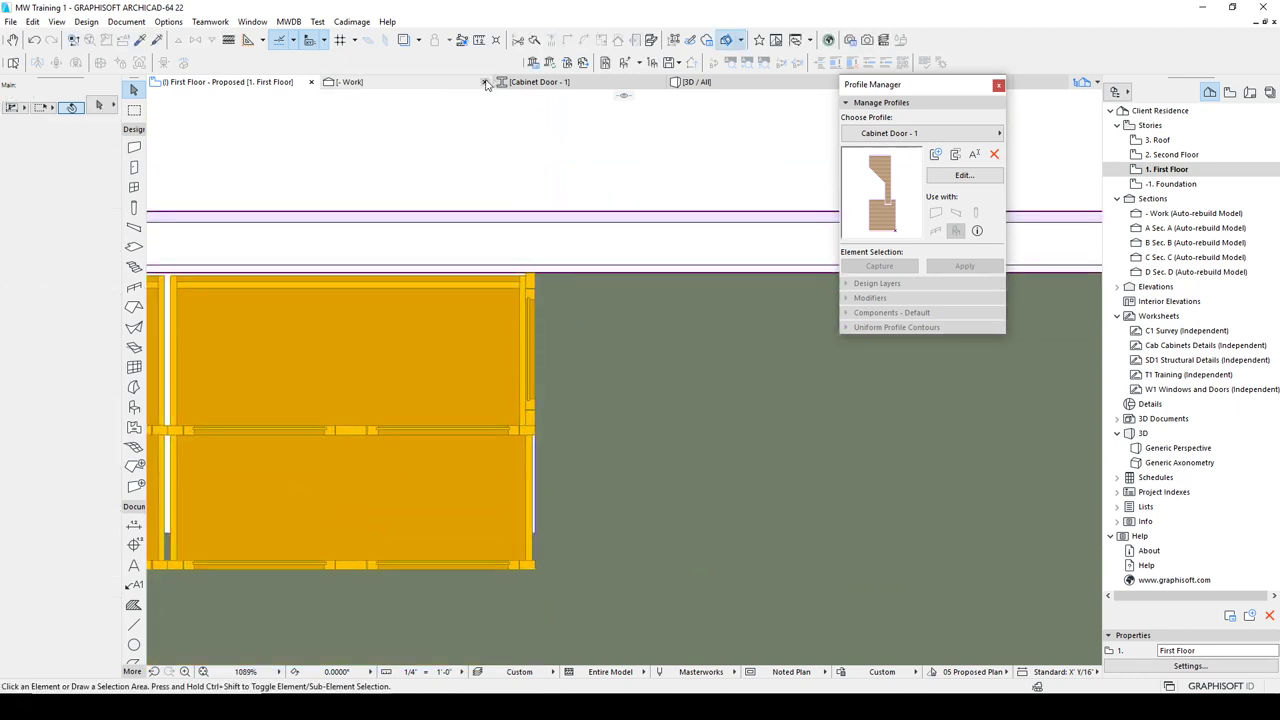
pyautogui.click(695, 81)
pyautogui.moveTo(566, 322); pyautogui.dragTo(491, 442, button='middle')
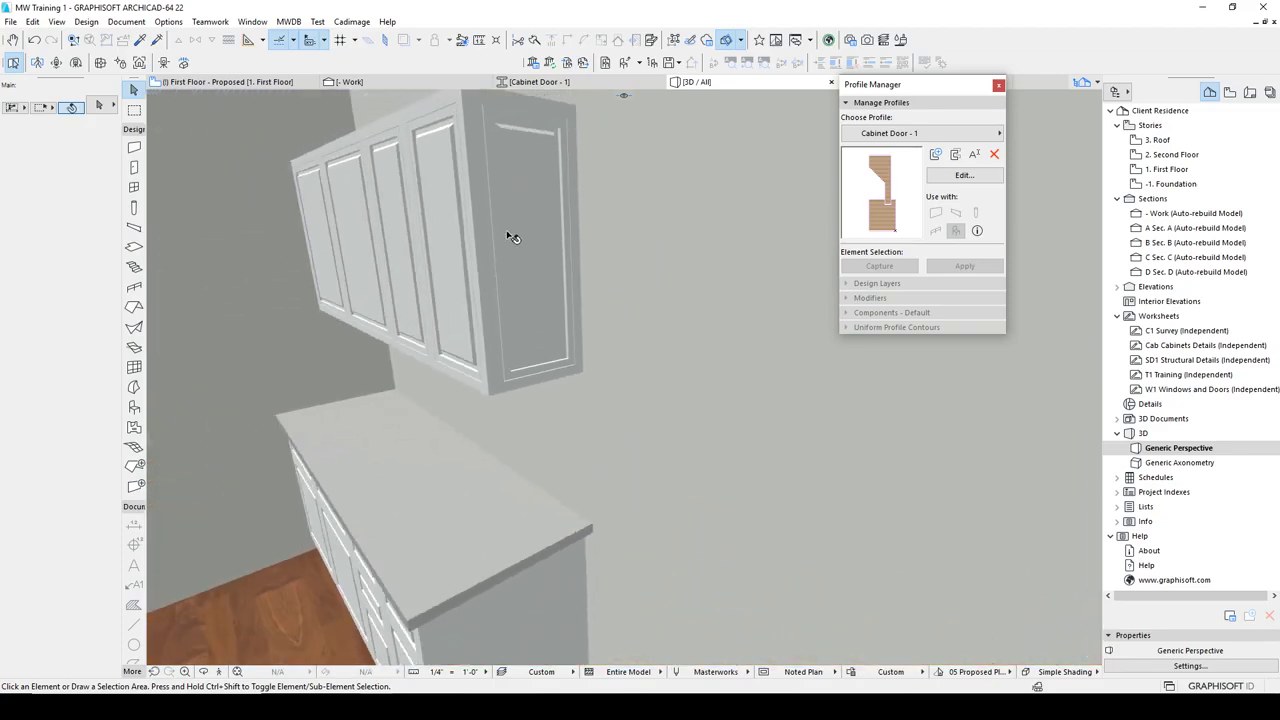
pyautogui.click(512, 235)
pyautogui.keyDown('shift'); pyautogui.moveTo(513, 236); pyautogui.dragTo(546, 357, button='middle'); pyautogui.keyUp('shift')
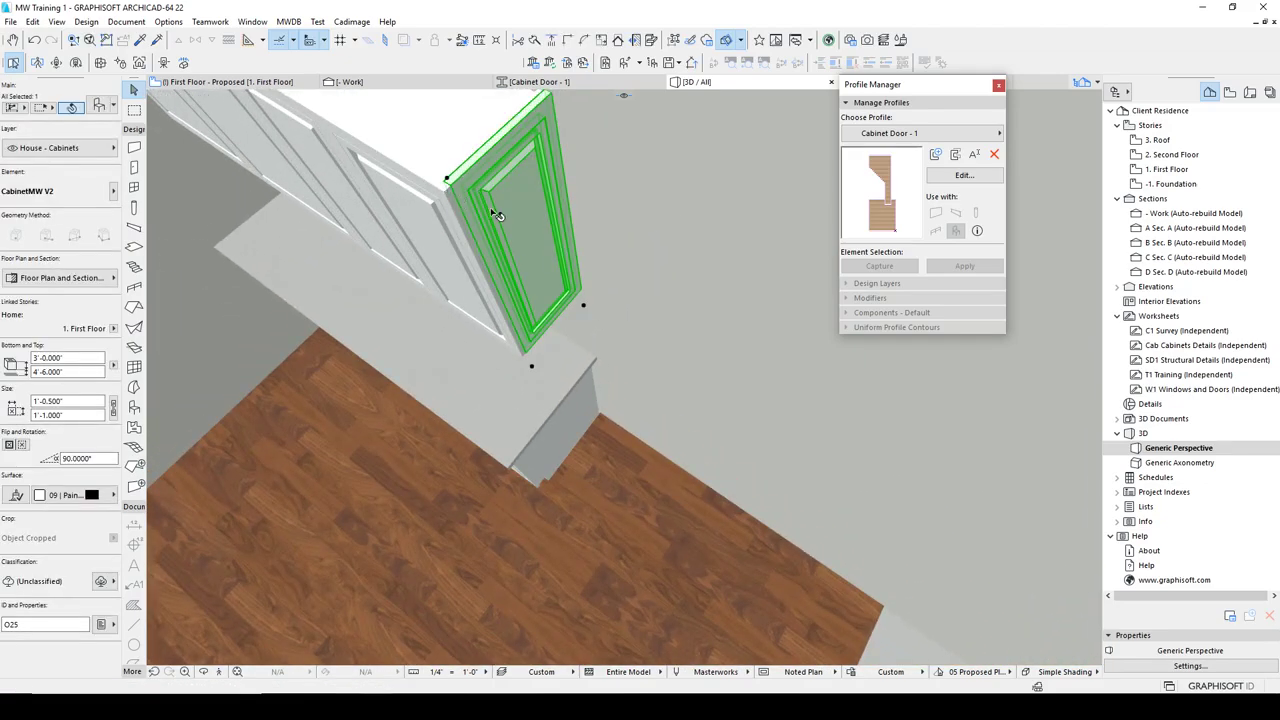
pyautogui.press('Escape')
pyautogui.keyDown('shift'); pyautogui.moveTo(537, 309); pyautogui.dragTo(633, 265, button='middle'); pyautogui.keyUp('shift')
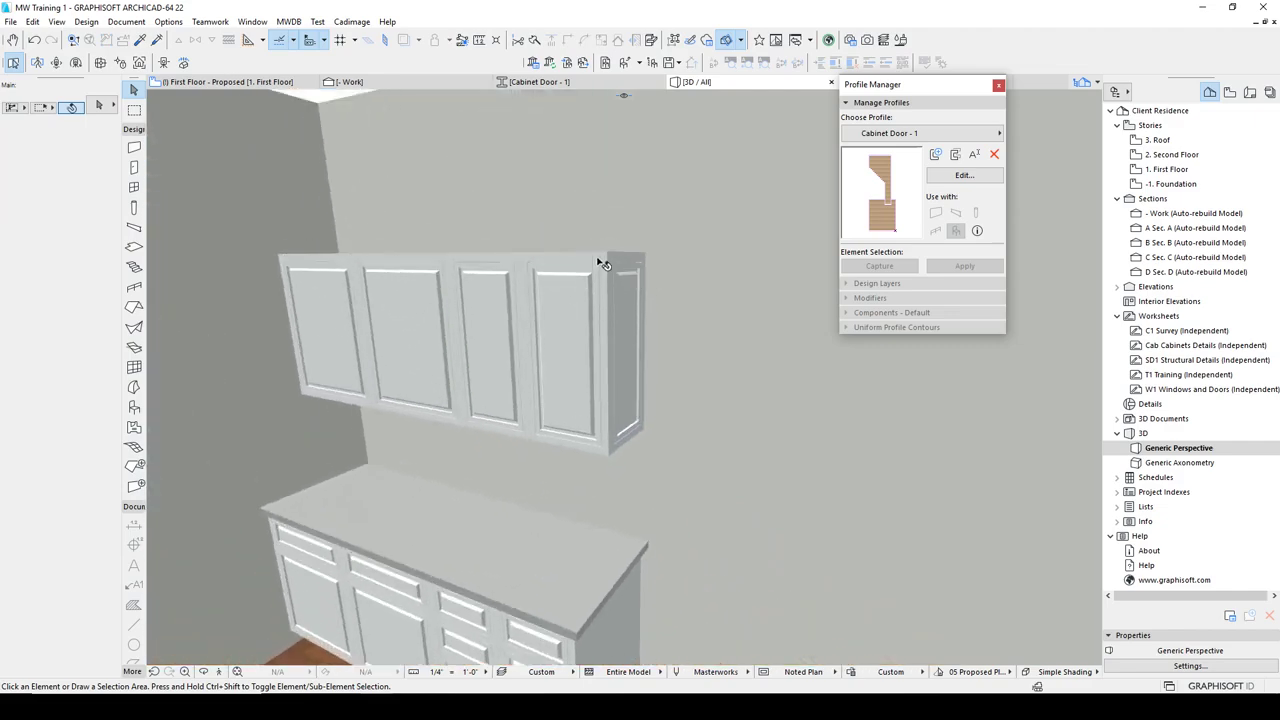
pyautogui.keyDown('shift'); pyautogui.moveTo(593, 358); pyautogui.dragTo(645, 260, button='middle'); pyautogui.keyUp('shift')
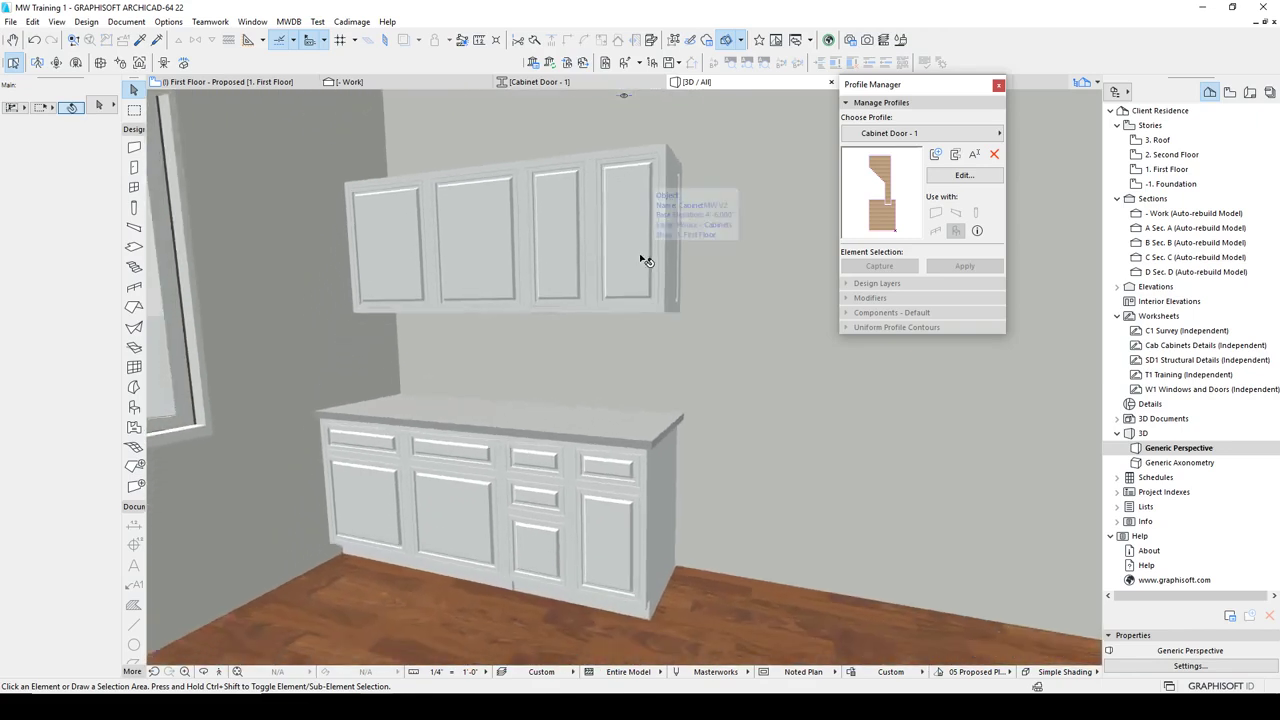
pyautogui.click(661, 308)
pyautogui.press('Escape')
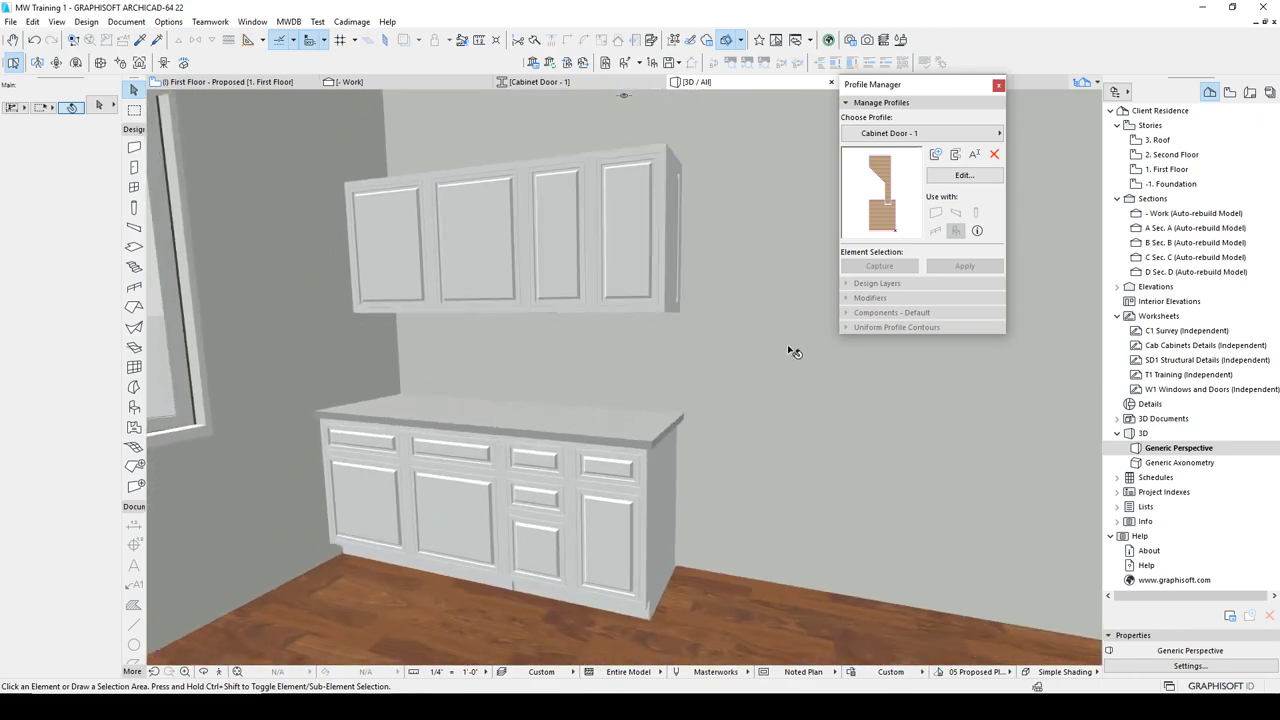